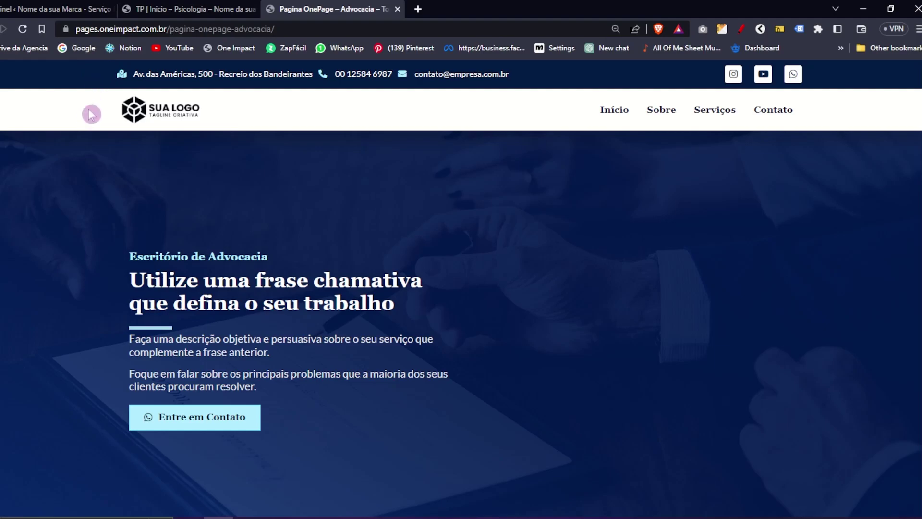
- Examine the Psicologia home page preview from the hero through the following sections and compare it with the Advocacia one-page example
{"action": "left_click", "coordinate": [60, 9]}
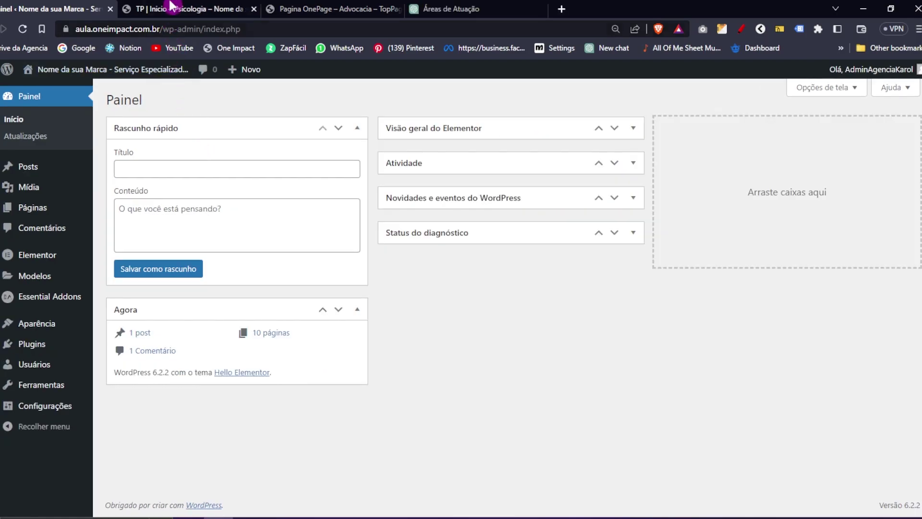
{"action": "left_click", "coordinate": [171, 7]}
{"action": "scroll", "coordinate": [716, 181], "scroll_direction": "down", "scroll_amount": 2}
{"action": "scroll", "coordinate": [716, 181], "scroll_direction": "up", "scroll_amount": 2}
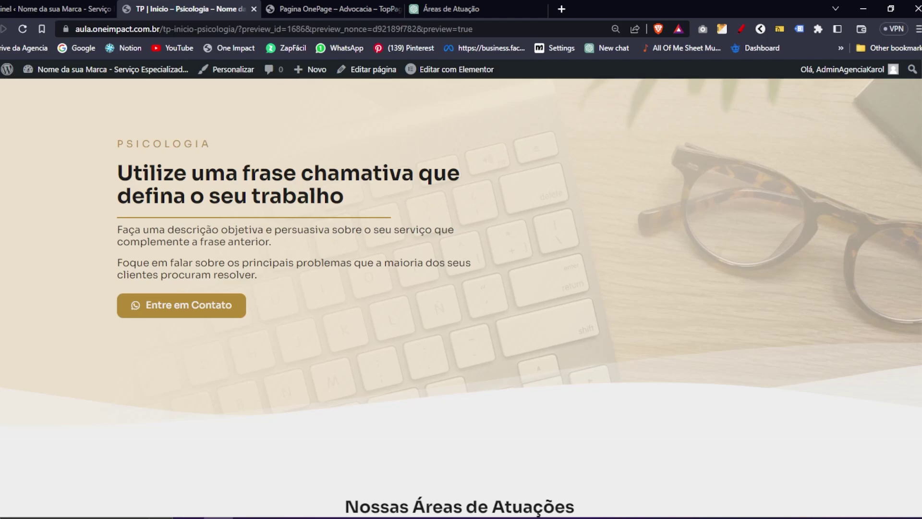
{"action": "scroll", "coordinate": [461, 295], "scroll_direction": "down", "scroll_amount": 5}
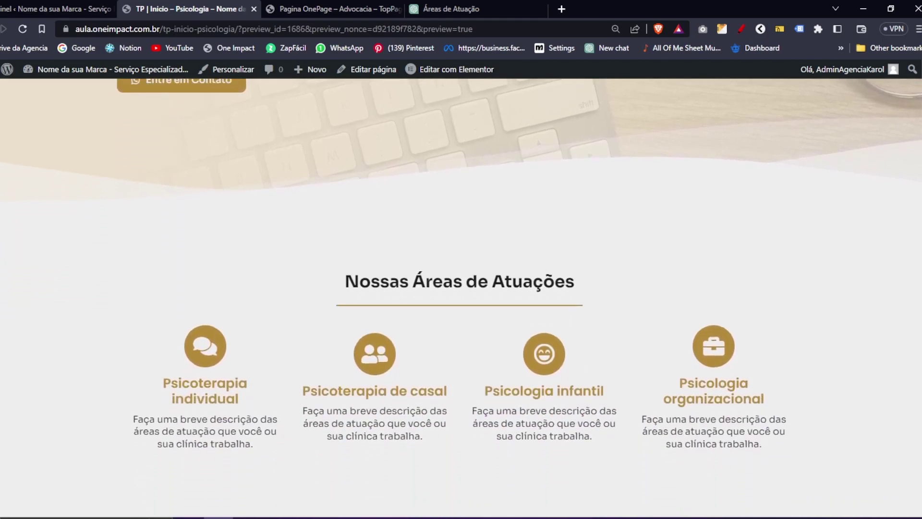
{"action": "scroll", "coordinate": [461, 298], "scroll_direction": "down", "scroll_amount": 8}
{"action": "scroll", "coordinate": [461, 298], "scroll_direction": "up", "scroll_amount": 6}
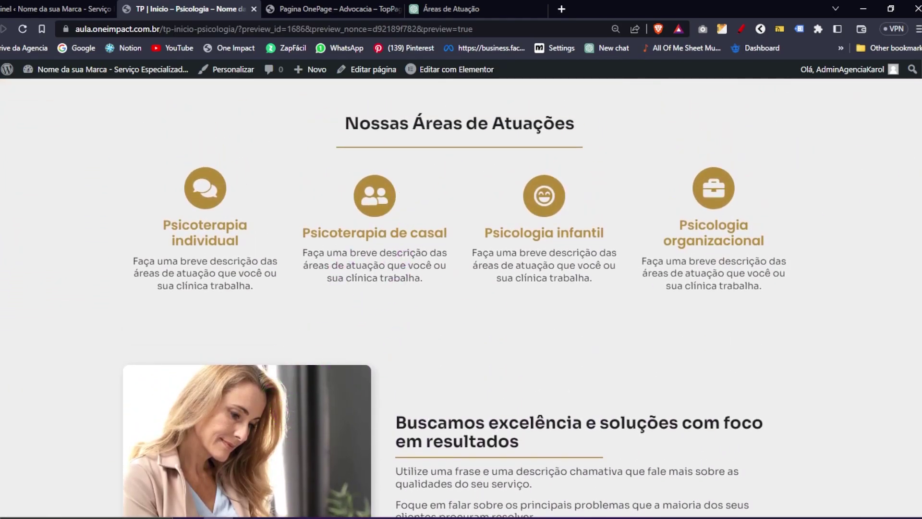
{"action": "scroll", "coordinate": [557, 125], "scroll_direction": "down", "scroll_amount": 5}
{"action": "scroll", "coordinate": [557, 125], "scroll_direction": "up", "scroll_amount": 4}
{"action": "scroll", "coordinate": [752, 432], "scroll_direction": "up", "scroll_amount": 8}
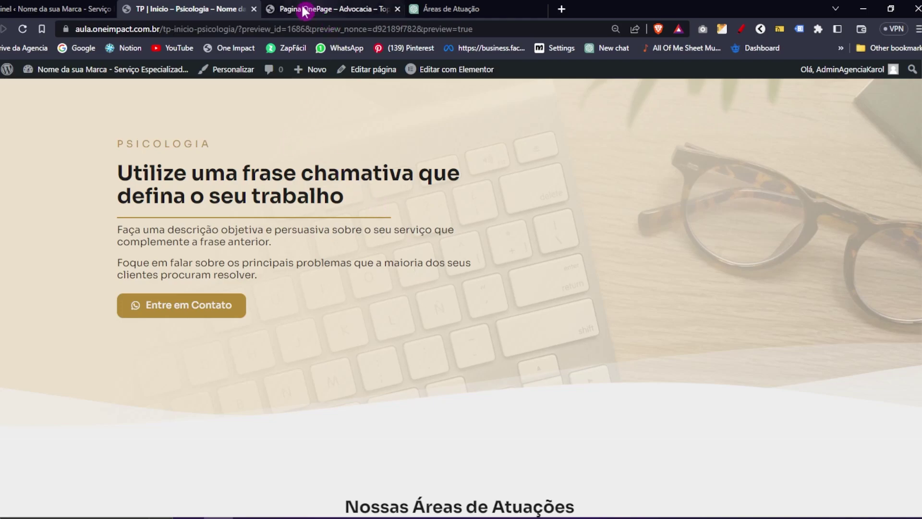
{"action": "left_click", "coordinate": [340, 9]}
{"action": "left_click", "coordinate": [206, 8]}
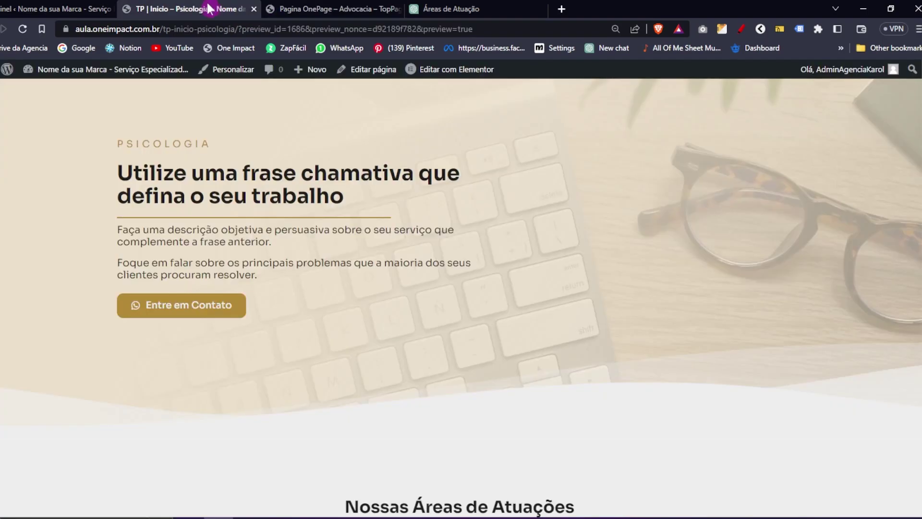
- Review the site's installed plugins in the WordPress dashboard, focusing on the Elementor Header & Footer Builder entry
{"action": "left_click", "coordinate": [24, 7]}
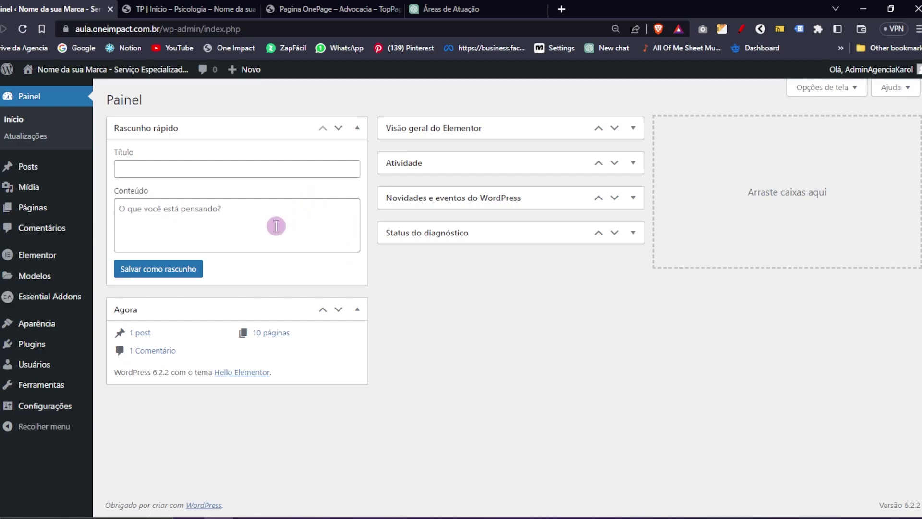
{"action": "left_click", "coordinate": [46, 346]}
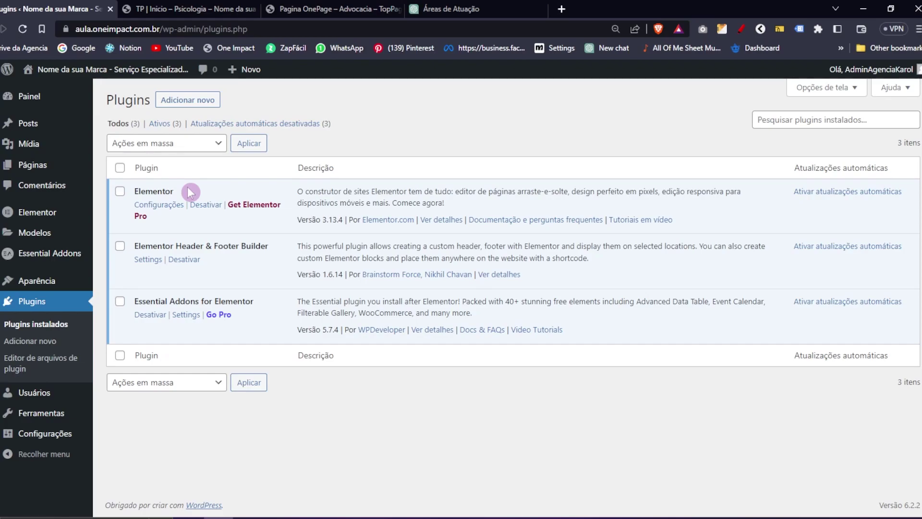
{"action": "left_click_drag", "start_coordinate": [142, 244], "coordinate": [268, 245]}
{"action": "left_click", "coordinate": [247, 244]}
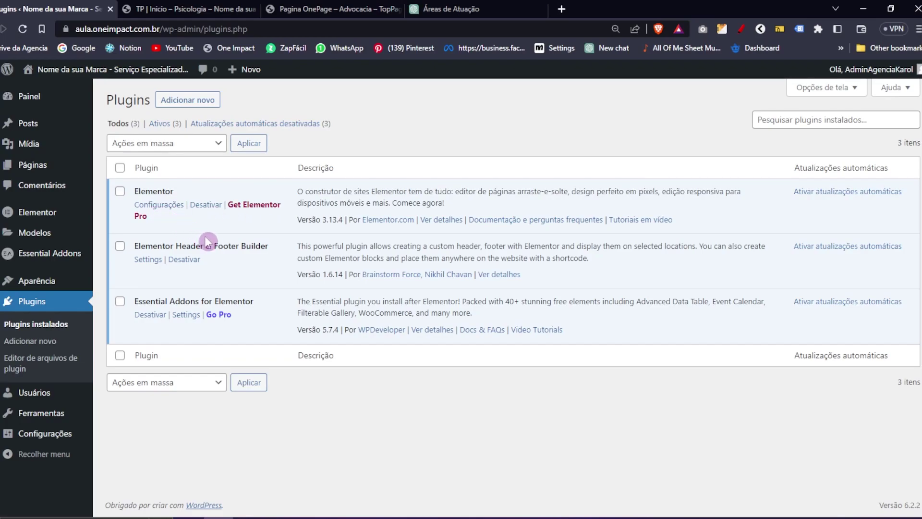
{"action": "triple_click", "coordinate": [229, 245]}
{"action": "left_click", "coordinate": [228, 244]}
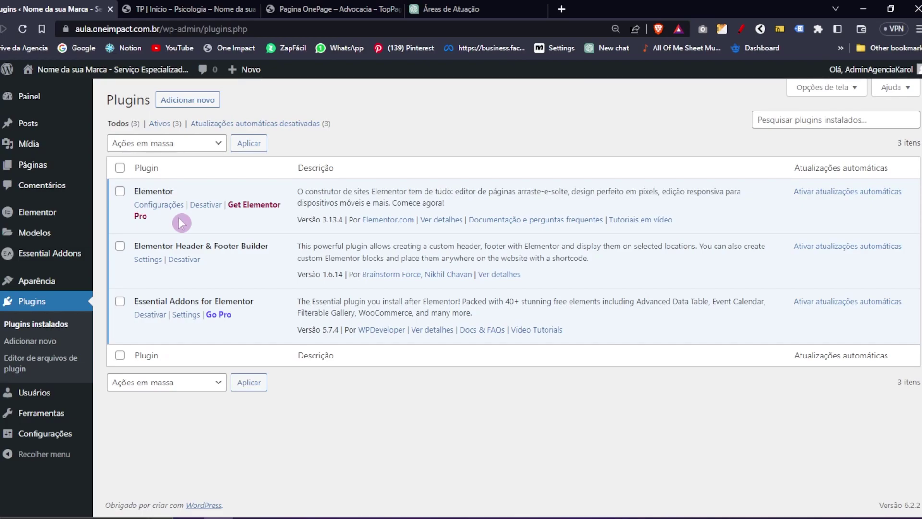
{"action": "triple_click", "coordinate": [187, 244]}
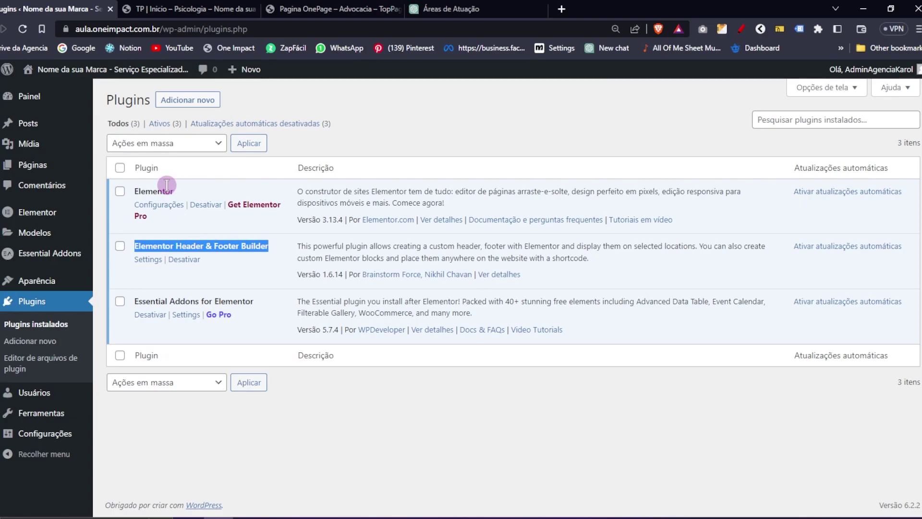
{"action": "left_click", "coordinate": [222, 247]}
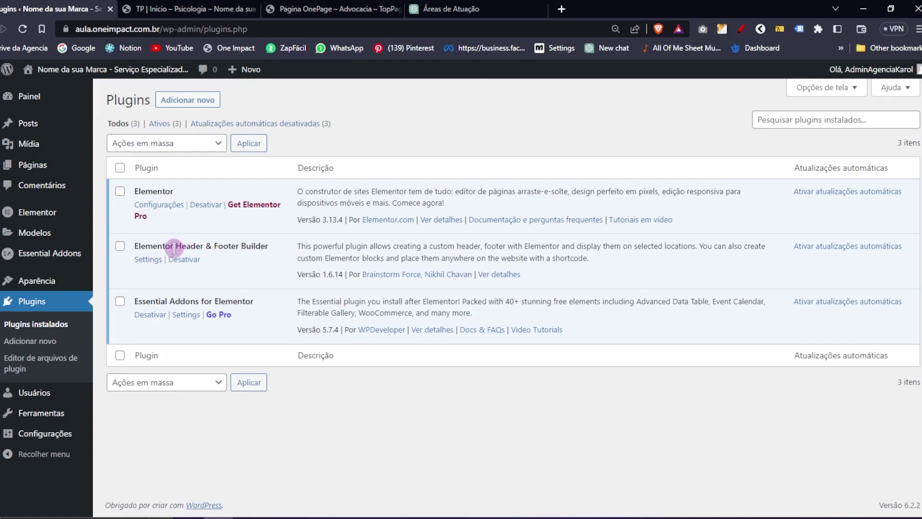
- Search the plugin directory for "elementor header and footer", then return to the installed plugins list
{"action": "left_click", "coordinate": [178, 101]}
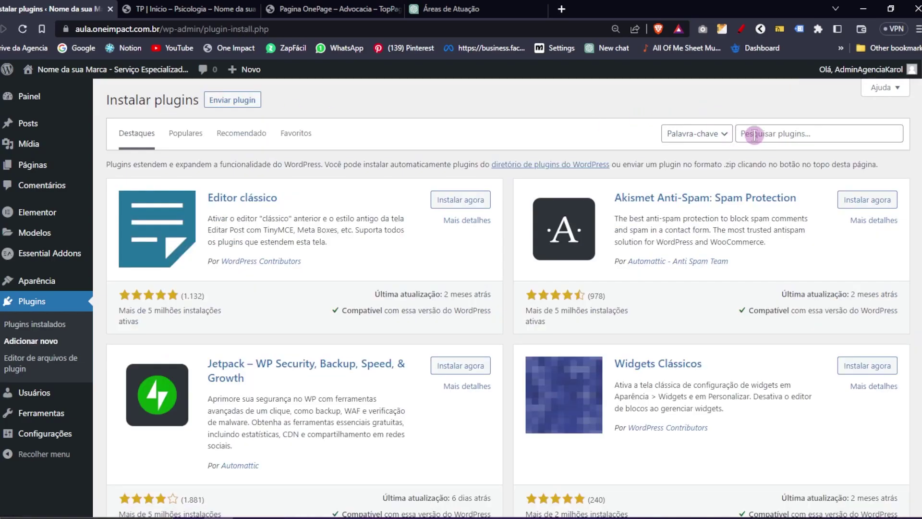
{"action": "left_click", "coordinate": [752, 133]}
{"action": "type", "text": "elementor header and footer"}
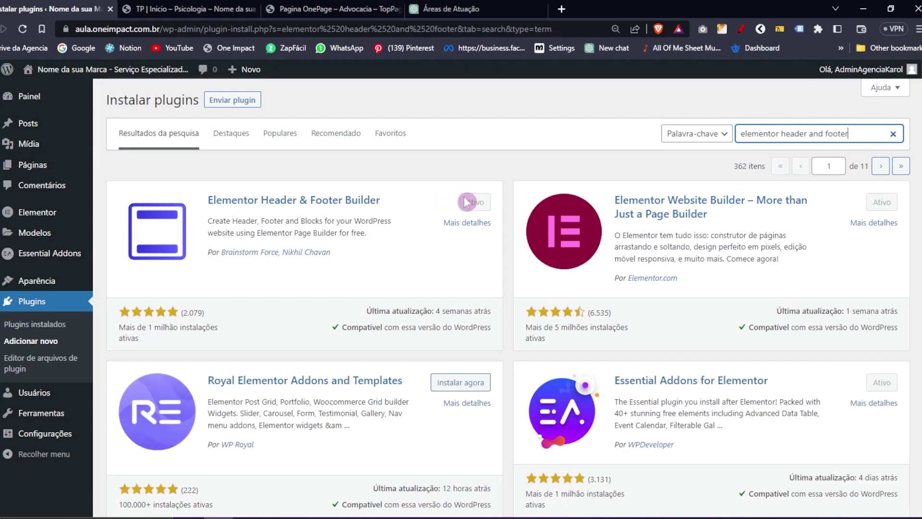
{"action": "left_click", "coordinate": [57, 322]}
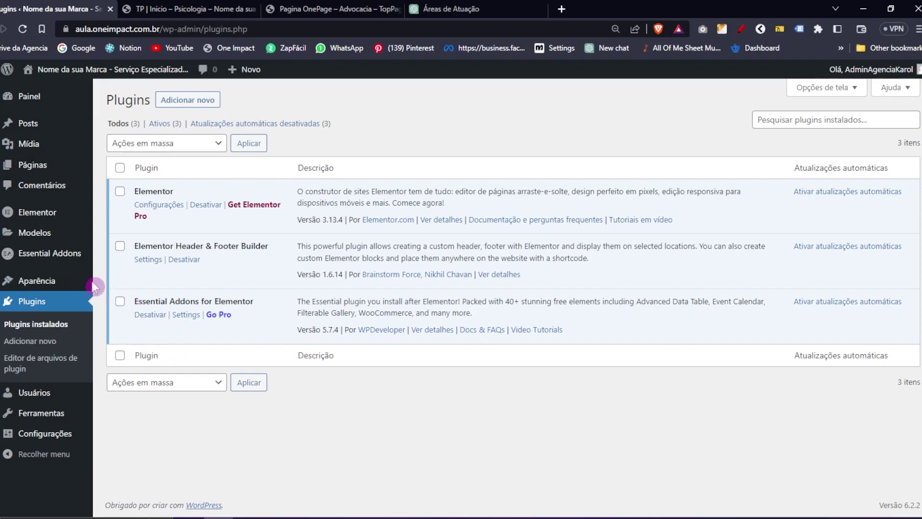
- Open the Elementor Header & Footer Builder template list and glance at the Psicologia page preview
{"action": "mouse_move", "coordinate": [96, 283]}
{"action": "left_click", "coordinate": [119, 344]}
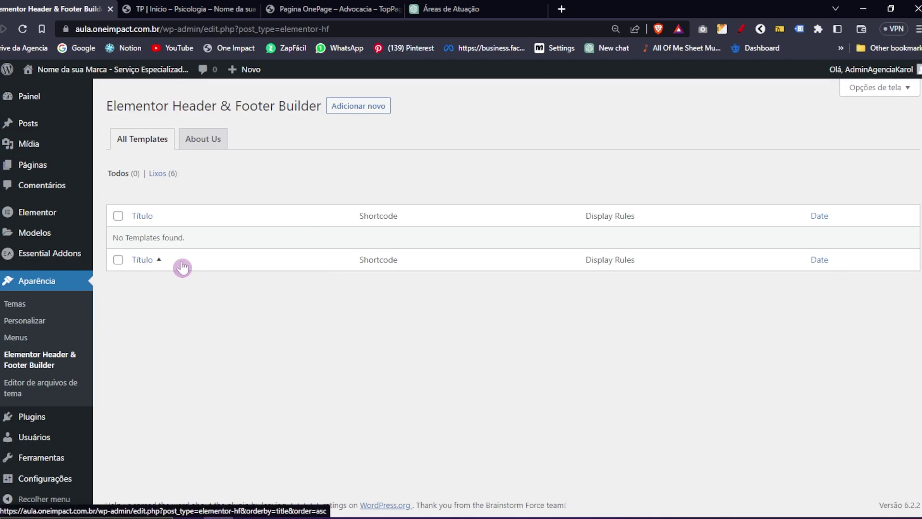
{"action": "left_click", "coordinate": [196, 10]}
{"action": "left_click", "coordinate": [63, 8]}
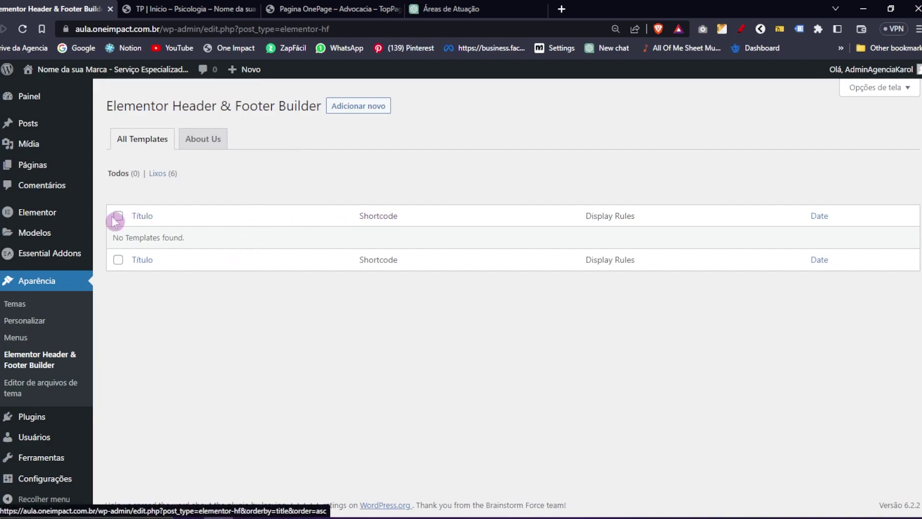
{"action": "left_click", "coordinate": [39, 235]}
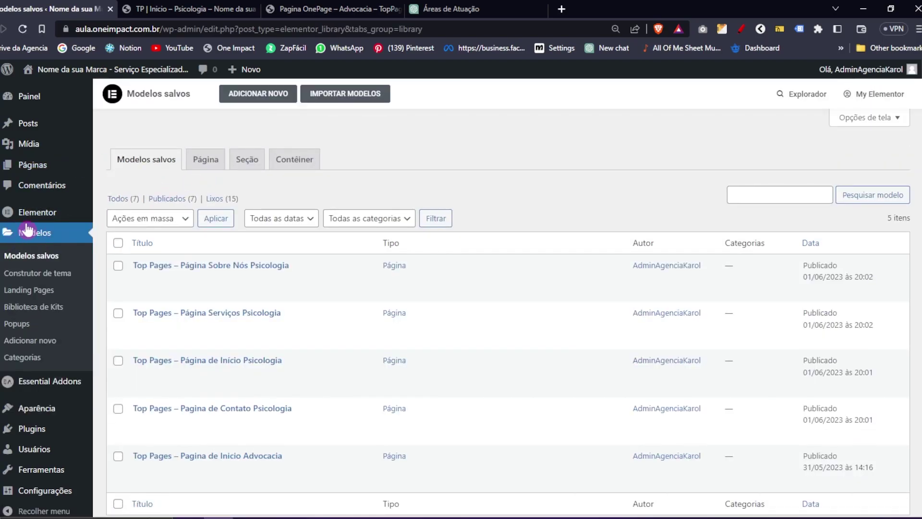
{"action": "left_click", "coordinate": [268, 99]}
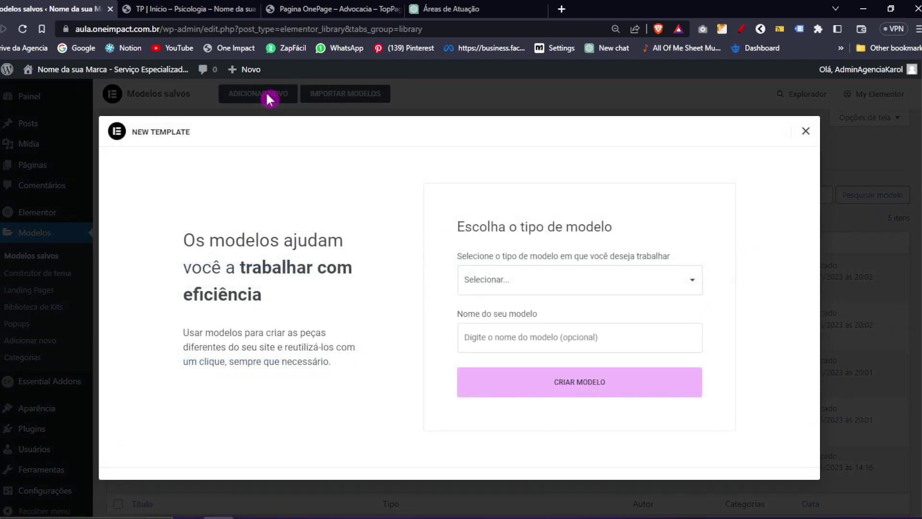
{"action": "left_click", "coordinate": [528, 290]}
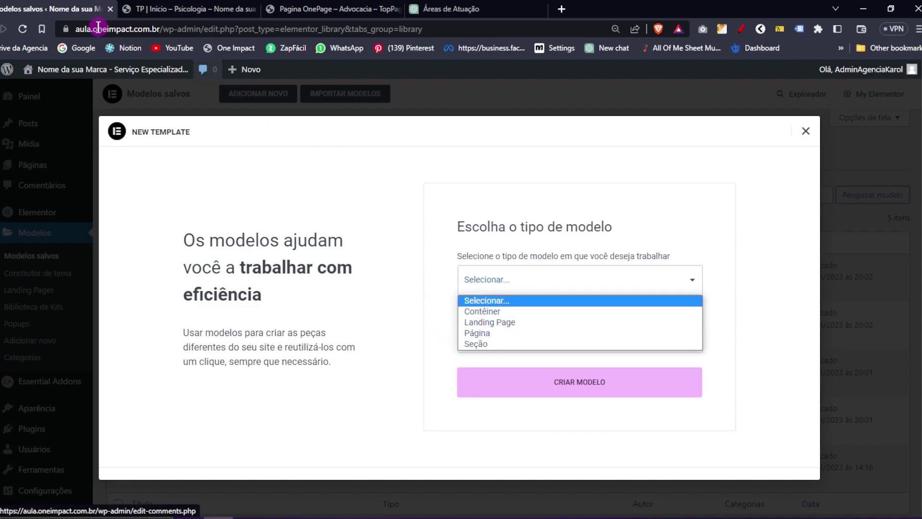
{"action": "left_click", "coordinate": [348, 261]}
{"action": "left_click", "coordinate": [516, 283]}
{"action": "left_click", "coordinate": [489, 312]}
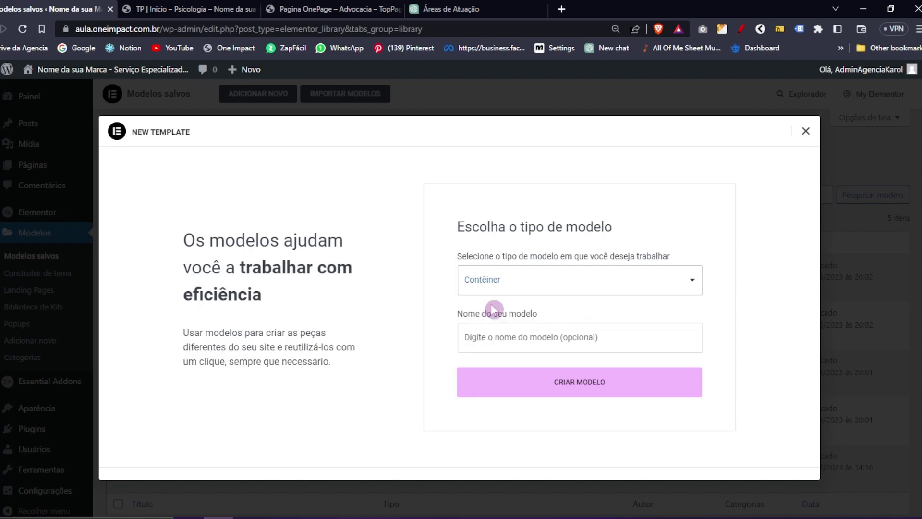
{"action": "left_click", "coordinate": [528, 334]}
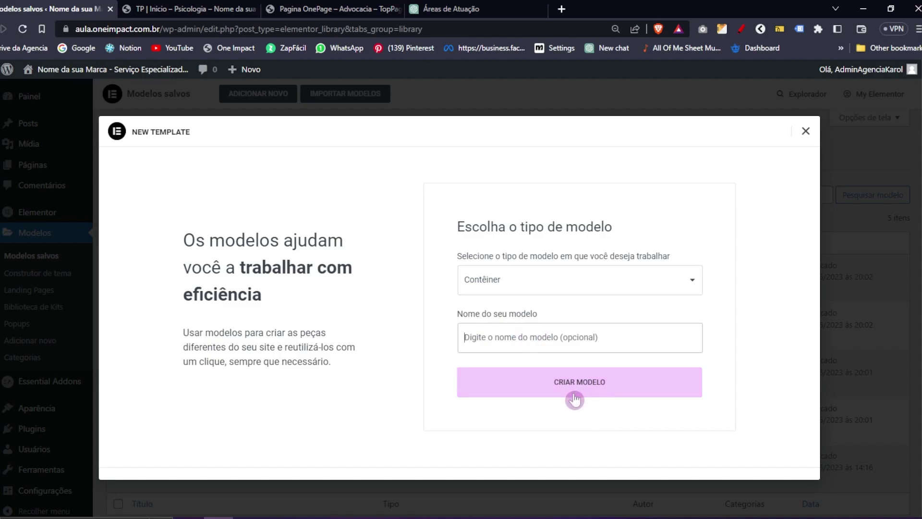
{"action": "left_click", "coordinate": [806, 131]}
- Add a new Elementor Header & Footer Builder template titled "Arquivo do Menu" with the model type Cabeçalho
{"action": "mouse_move", "coordinate": [38, 408]}
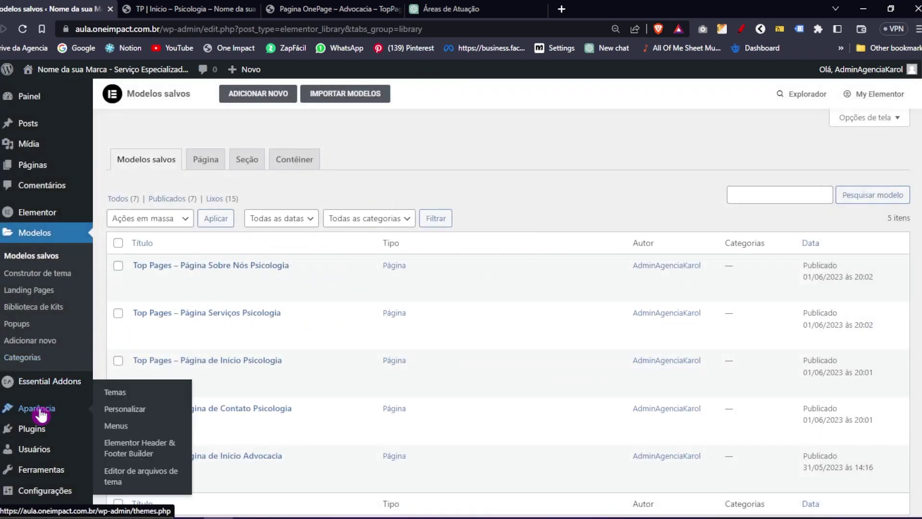
{"action": "left_click", "coordinate": [119, 443]}
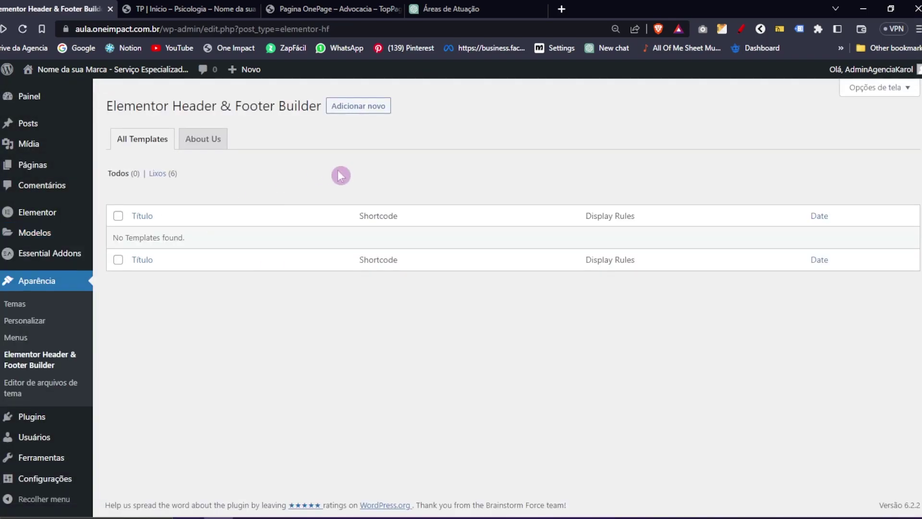
{"action": "left_click", "coordinate": [343, 108]}
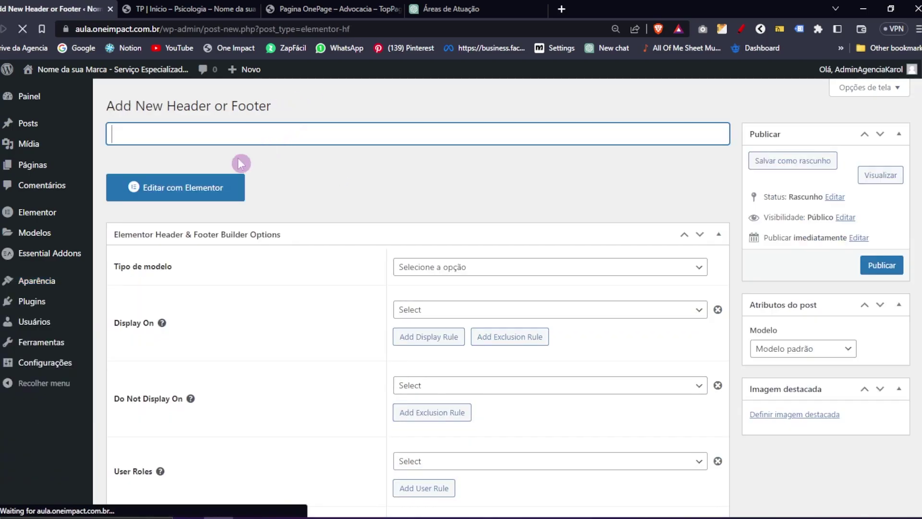
{"action": "type", "text": "Arquivo do Menu"}
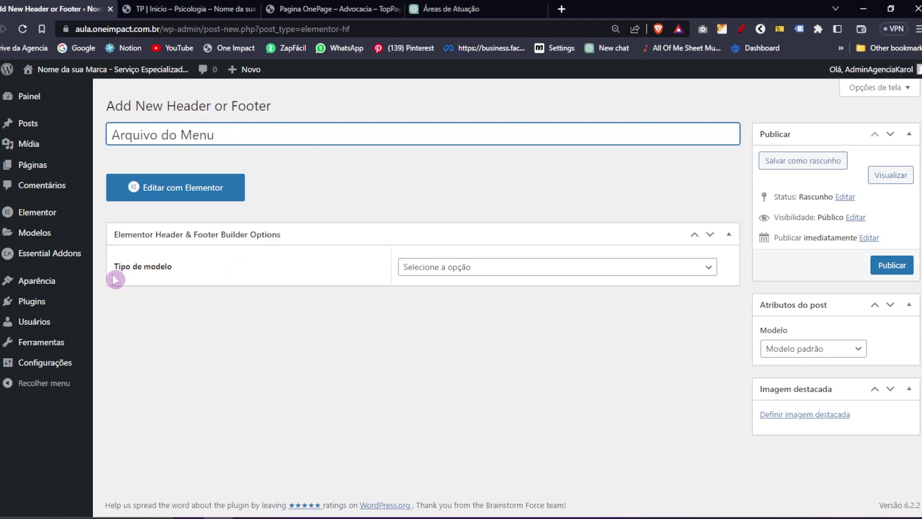
{"action": "left_click", "coordinate": [422, 267]}
{"action": "left_click", "coordinate": [437, 294]}
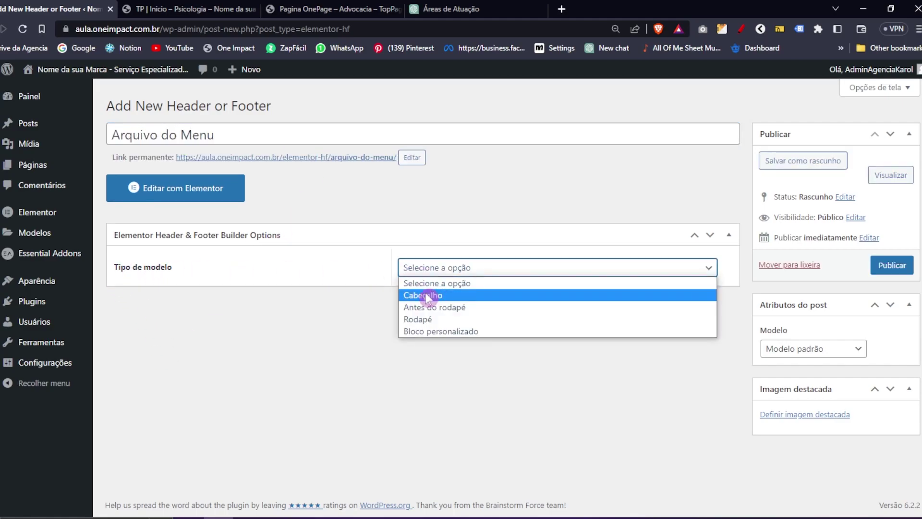
- Display the header on the Entire Website for the user role All, and publish the template
{"action": "left_click", "coordinate": [435, 311]}
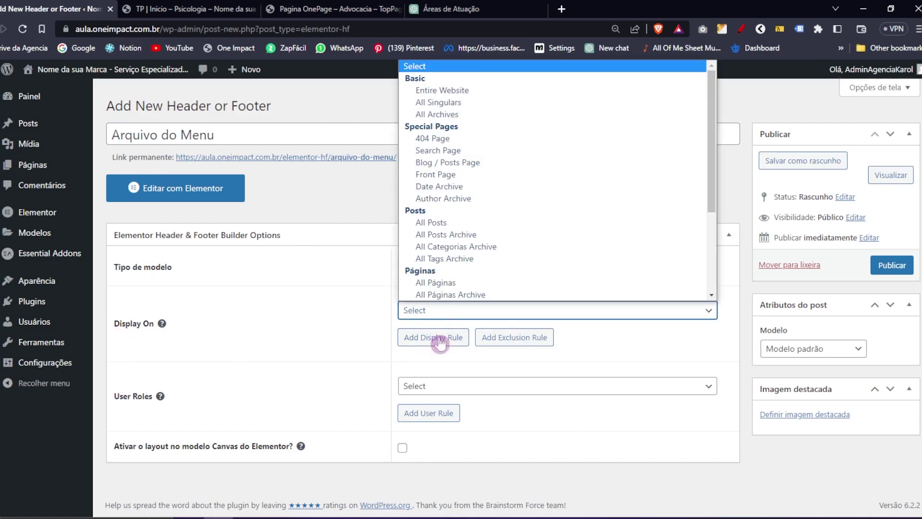
{"action": "left_click", "coordinate": [428, 91]}
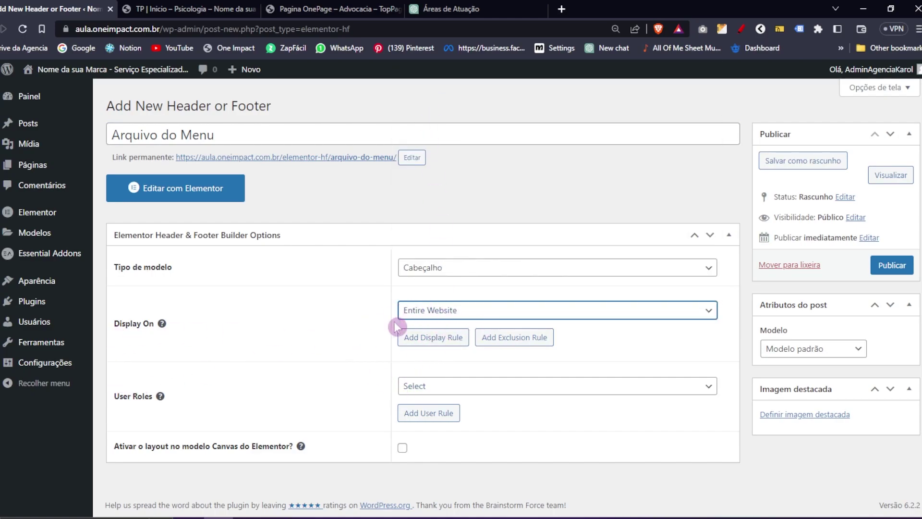
{"action": "left_click", "coordinate": [456, 388]}
{"action": "left_click", "coordinate": [417, 276]}
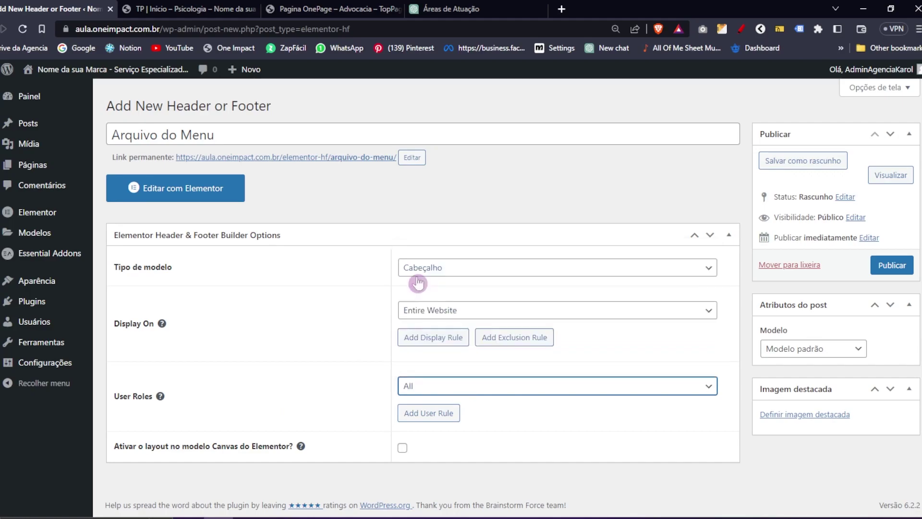
{"action": "left_click", "coordinate": [894, 267]}
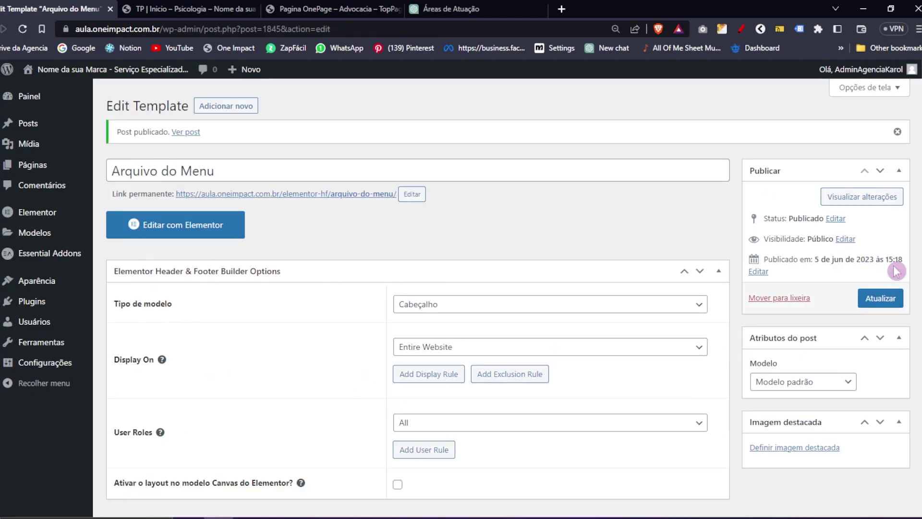
- Open the Arquivo do Menu template in the Elementor editor and add a single container with horizontal direction
{"action": "left_click", "coordinate": [198, 236]}
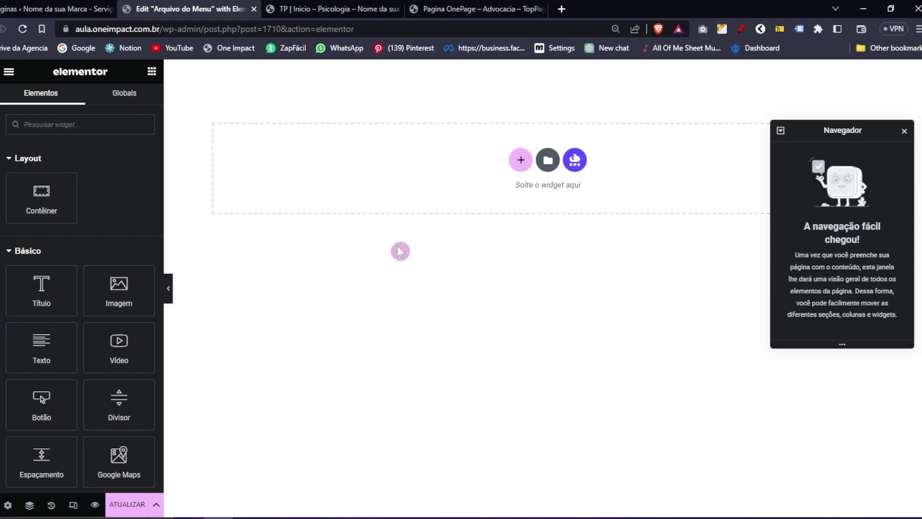
{"action": "left_click", "coordinate": [472, 8]}
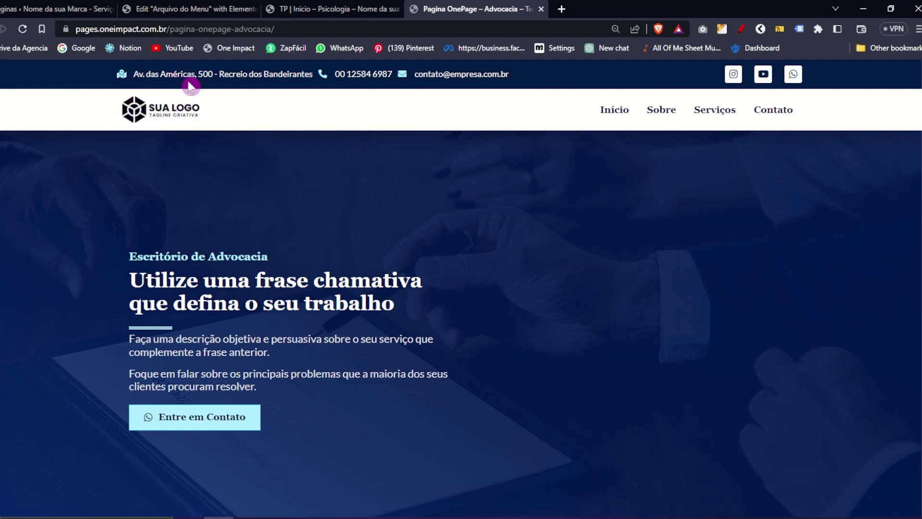
{"action": "left_click", "coordinate": [189, 8]}
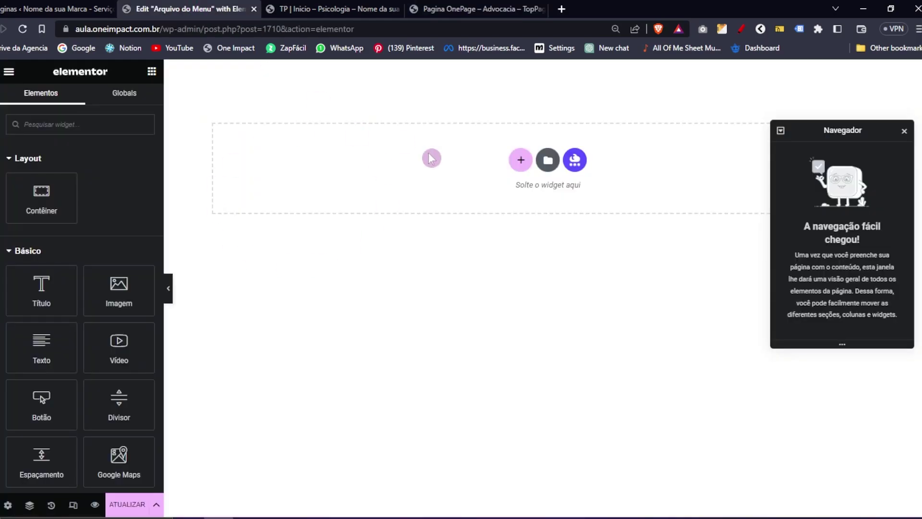
{"action": "left_click", "coordinate": [515, 170]}
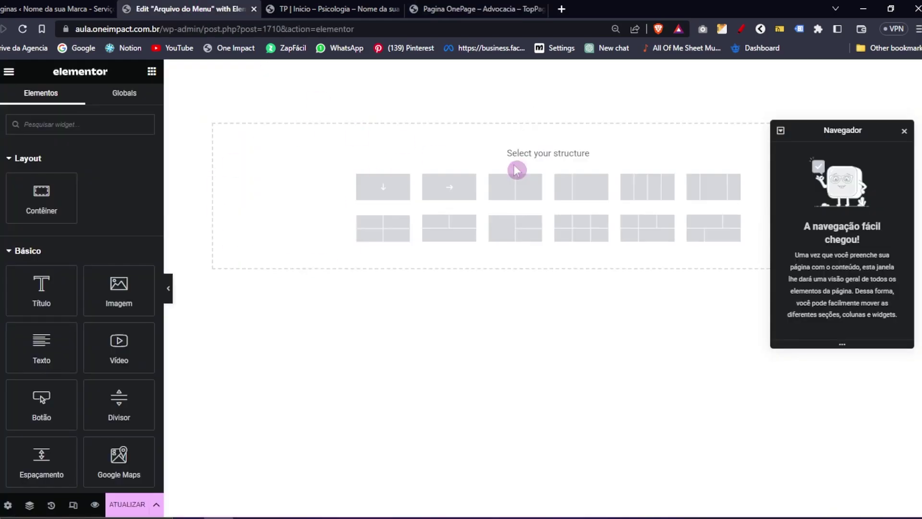
{"action": "left_click", "coordinate": [450, 191]}
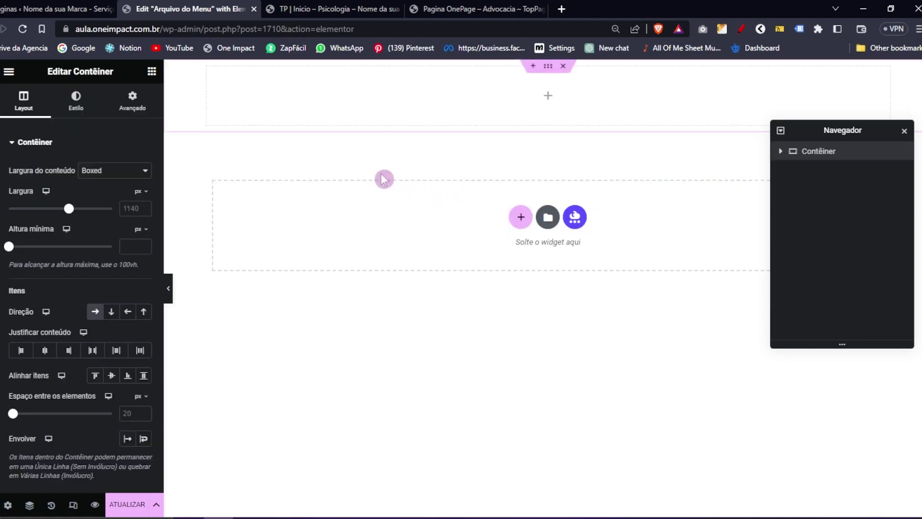
- Give the container a classic background in the near-black colour #0C0C0C
{"action": "left_click", "coordinate": [88, 109]}
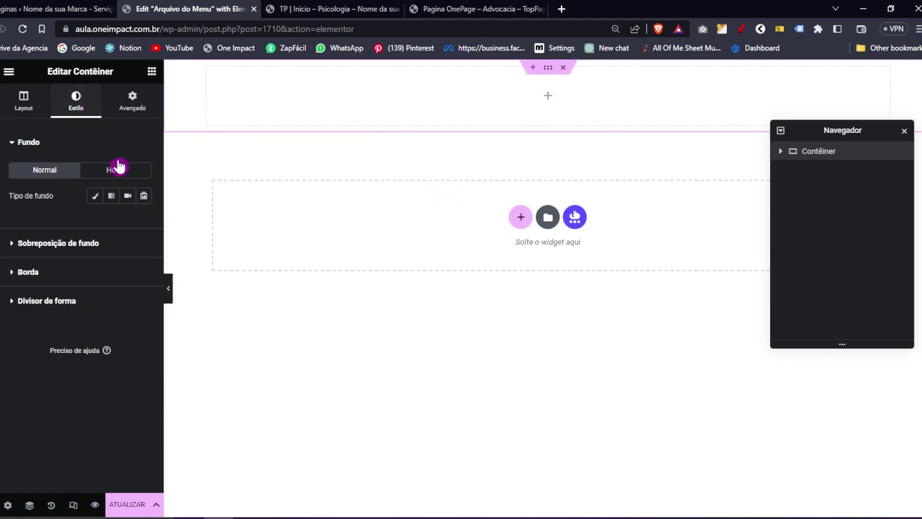
{"action": "left_click", "coordinate": [95, 195]}
{"action": "left_click", "coordinate": [144, 222]}
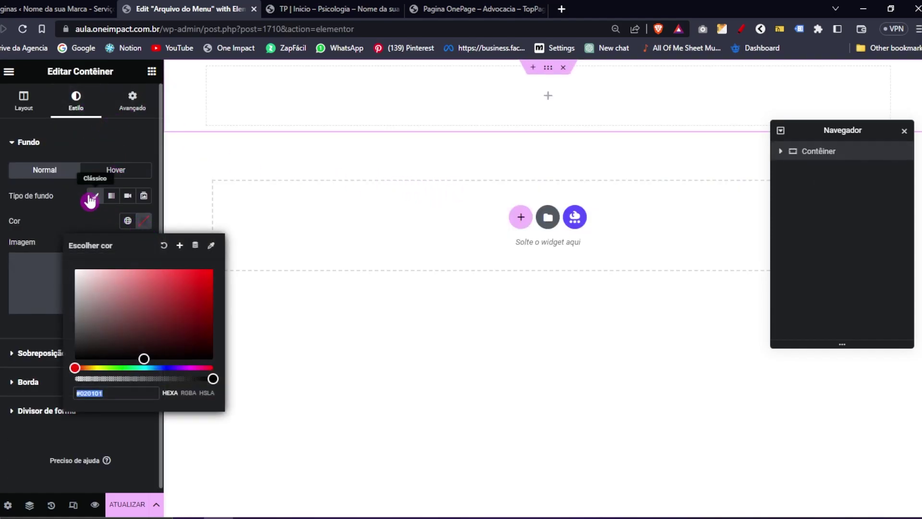
{"action": "left_click_drag", "start_coordinate": [120, 269], "coordinate": [195, 291]}
{"action": "left_click_drag", "start_coordinate": [77, 340], "coordinate": [74, 355]}
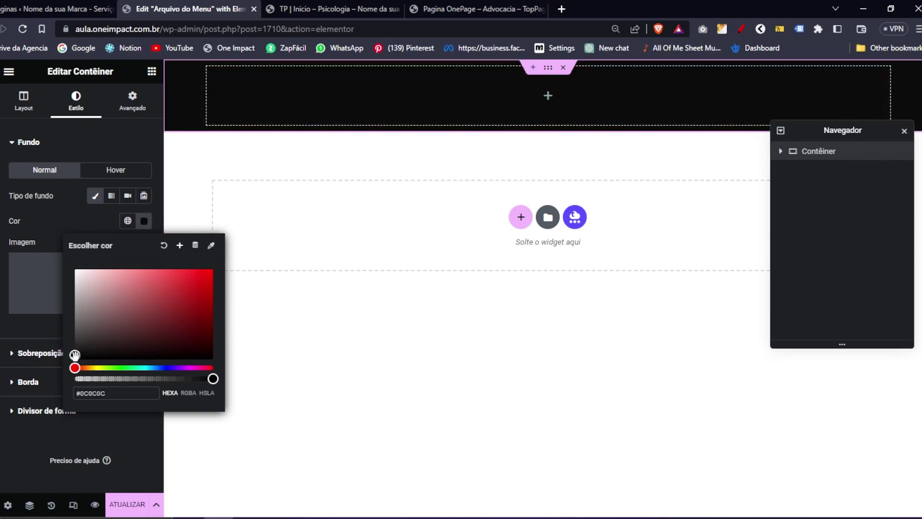
{"action": "key", "text": "ctrl+Tab"}
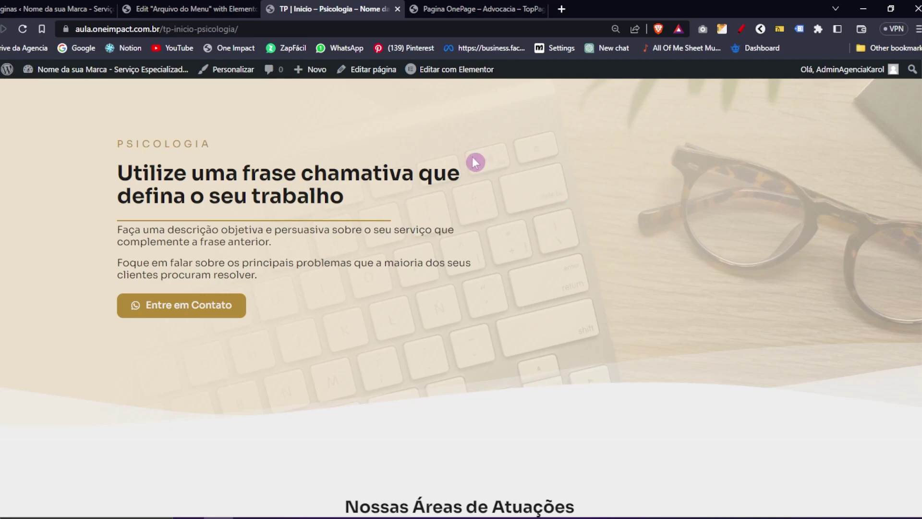
{"action": "left_click", "coordinate": [218, 8]}
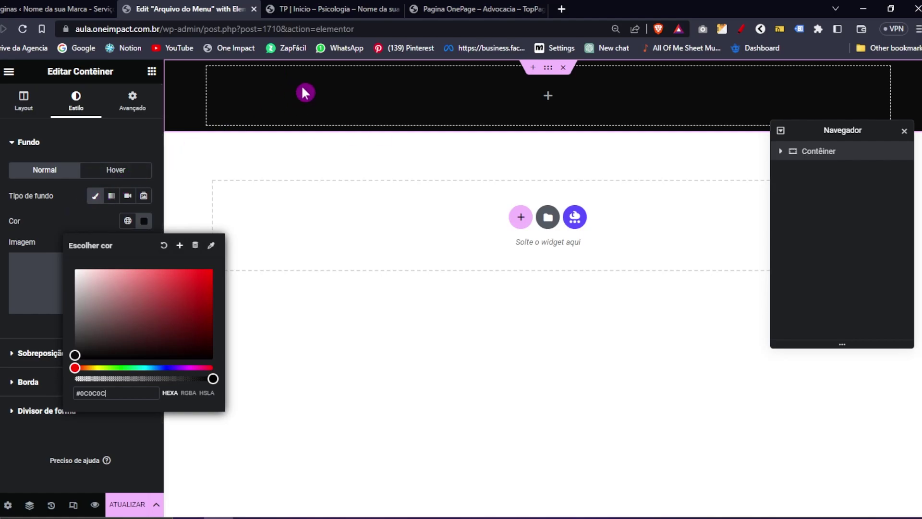
- Set the container's minimum height to 50 px and centre its content in both justification and item alignment
{"action": "left_click", "coordinate": [29, 107]}
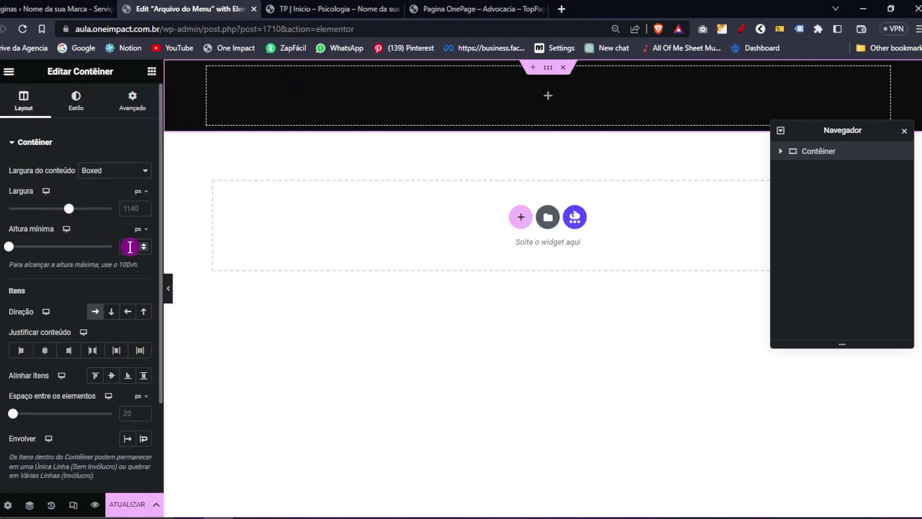
{"action": "type", "text": "80"}
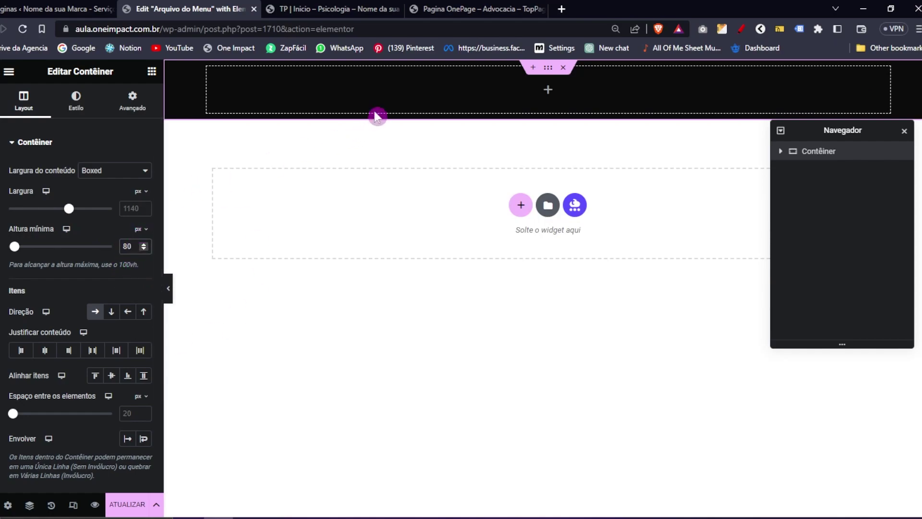
{"action": "left_click_drag", "start_coordinate": [127, 247], "coordinate": [78, 251]}
{"action": "type", "text": "5"}
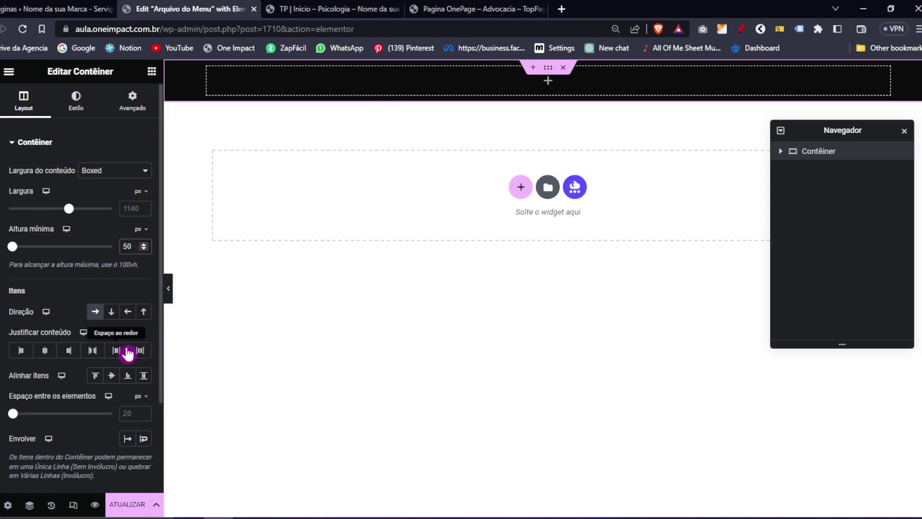
{"action": "left_click", "coordinate": [110, 378]}
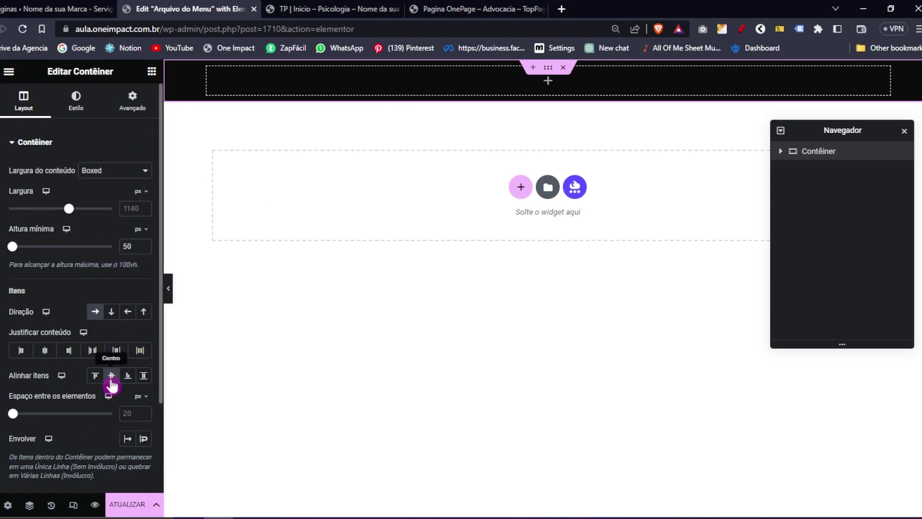
{"action": "left_click", "coordinate": [44, 352]}
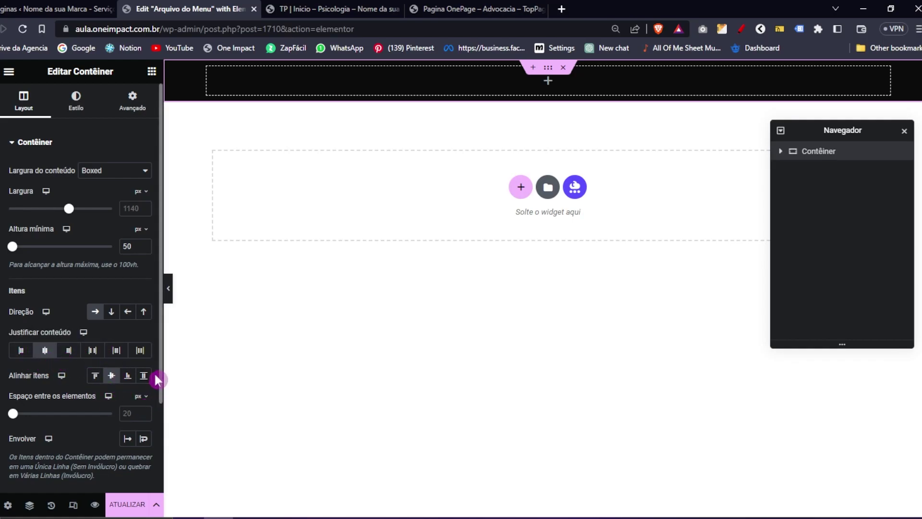
- Check the Advocacia page's top bar, then find the Lista de ícones widget and place it in the black container
{"action": "left_click", "coordinate": [153, 73]}
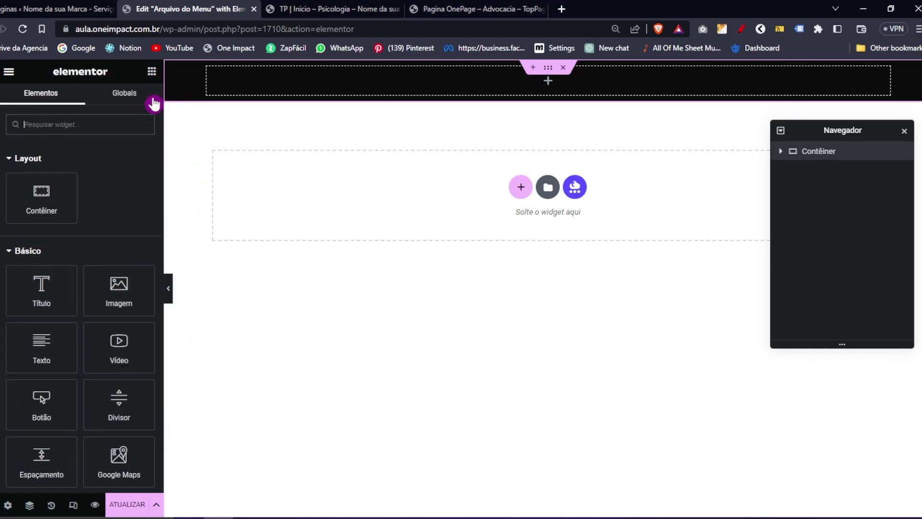
{"action": "left_click", "coordinate": [464, 8]}
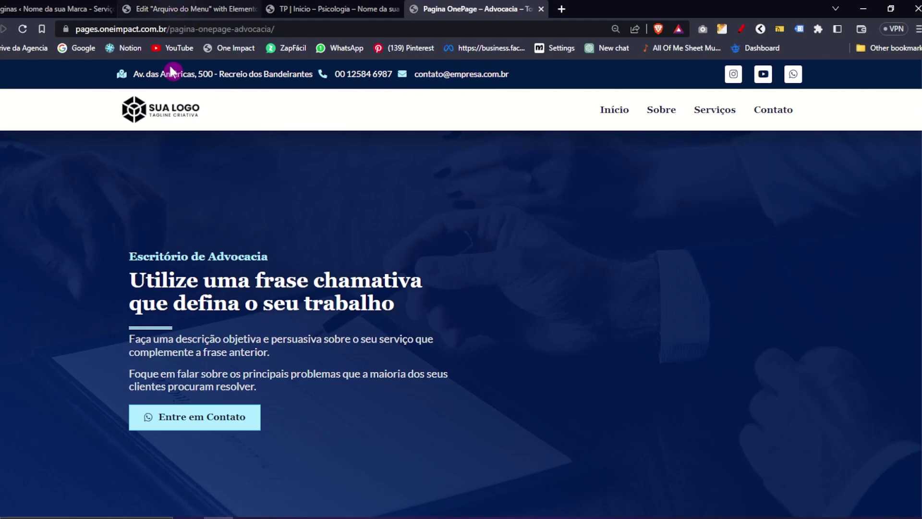
{"action": "left_click", "coordinate": [185, 9]}
{"action": "left_click", "coordinate": [101, 117]}
{"action": "type", "text": "list"}
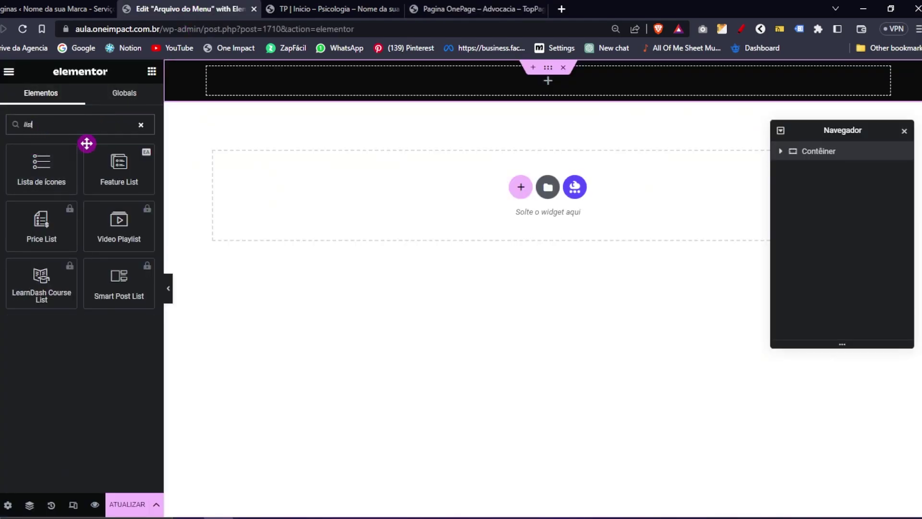
{"action": "type", "text": "a"}
{"action": "left_click_drag", "start_coordinate": [37, 172], "coordinate": [321, 79]}
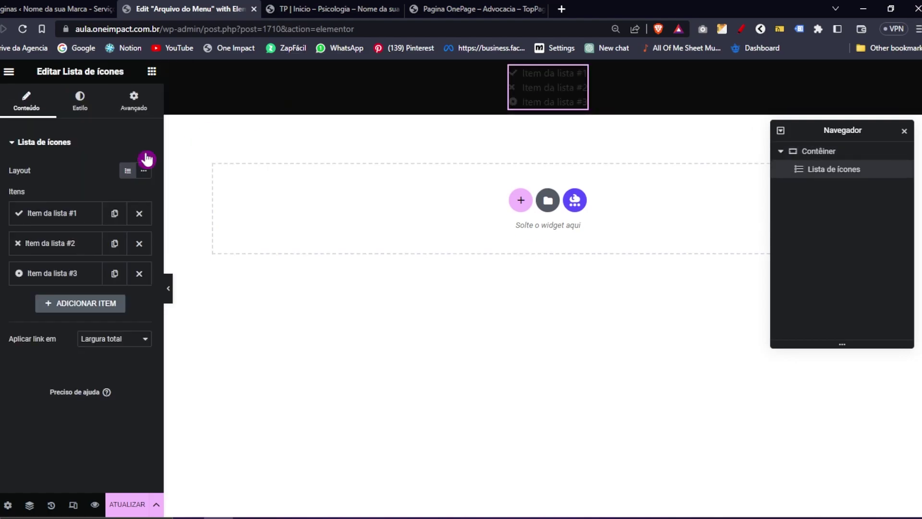
- Change the first list item's text to "Endereço" and give it a map icon from the icon library
{"action": "left_click", "coordinate": [60, 212]}
{"action": "type", "text": "Endereço"}
{"action": "left_click", "coordinate": [48, 288]}
{"action": "left_click", "coordinate": [405, 118]}
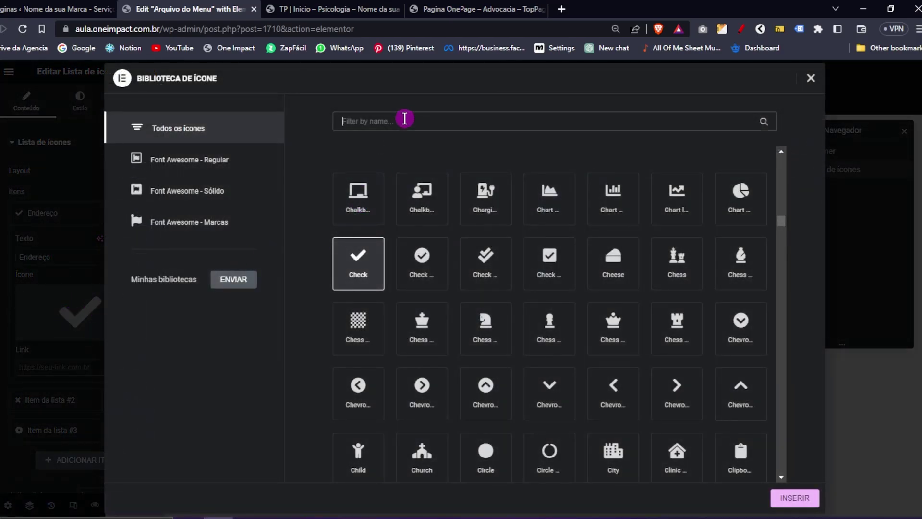
{"action": "type", "text": "map"}
{"action": "left_click", "coordinate": [567, 206]}
{"action": "left_click", "coordinate": [786, 500]}
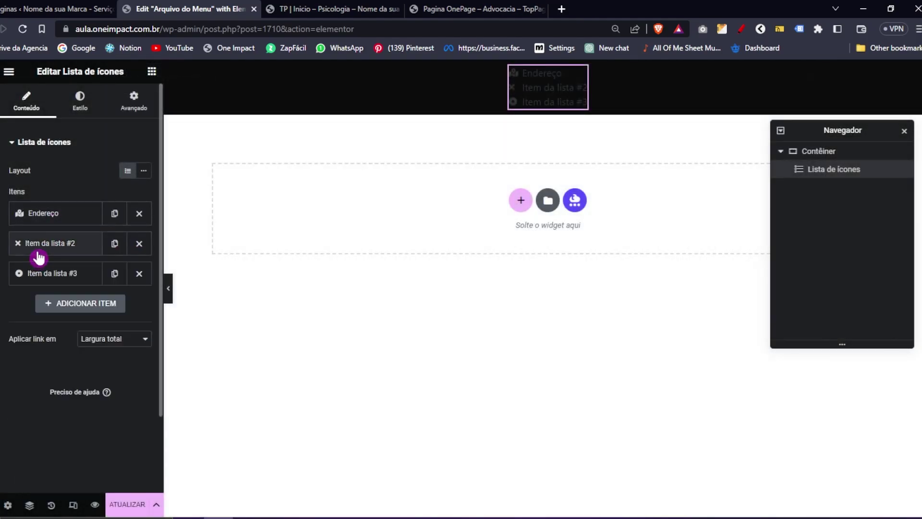
- Enter a placeholder phone number as the second list item's text and give it a handset icon from the icon library
{"action": "left_click", "coordinate": [36, 251]}
{"action": "type", "text": "21 000"}
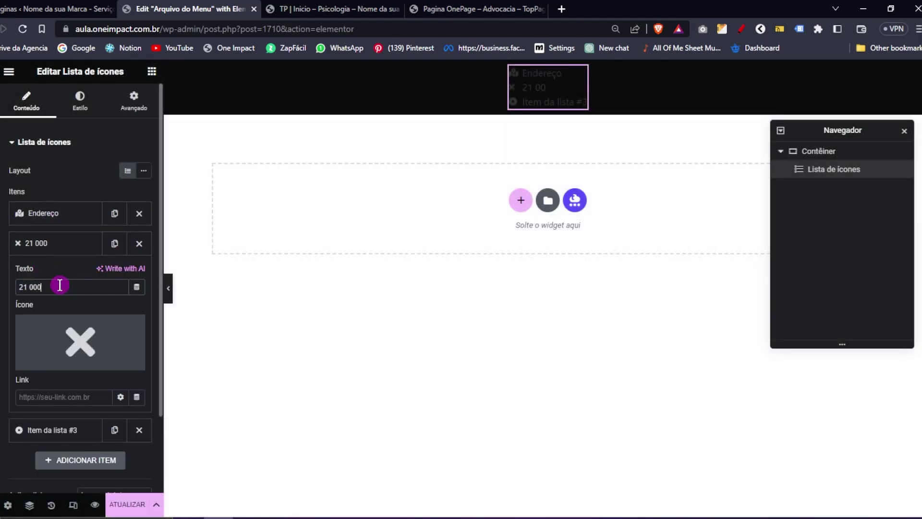
{"action": "type", "text": "00-0000"}
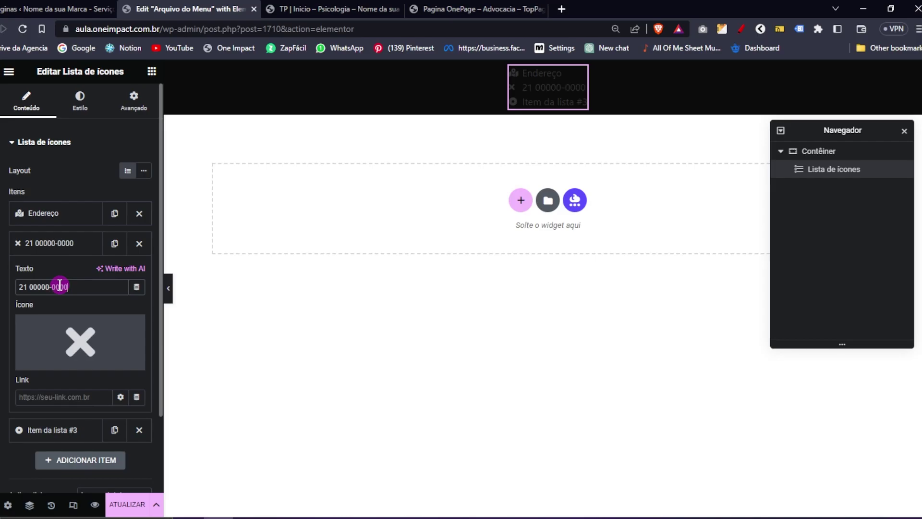
{"action": "left_click", "coordinate": [66, 355]}
{"action": "left_click", "coordinate": [444, 117]}
{"action": "type", "text": "p"}
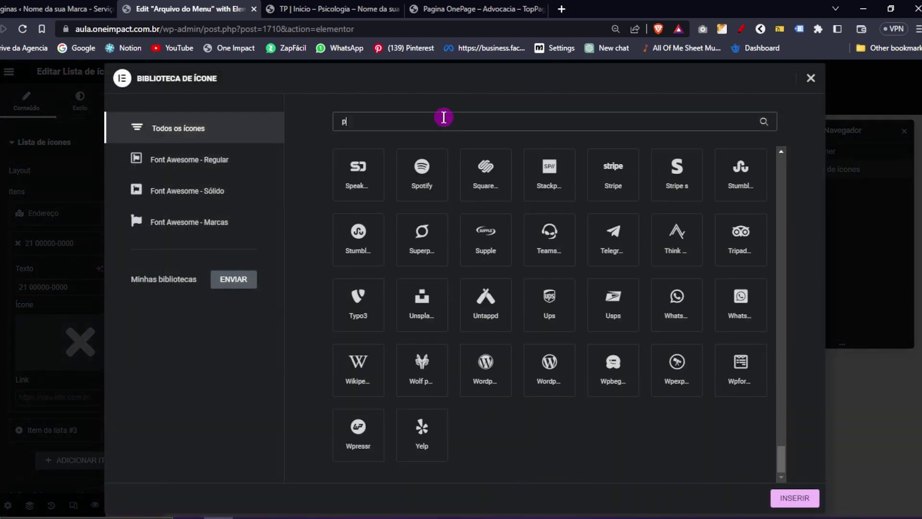
{"action": "type", "text": "hon"}
{"action": "left_click", "coordinate": [424, 265]}
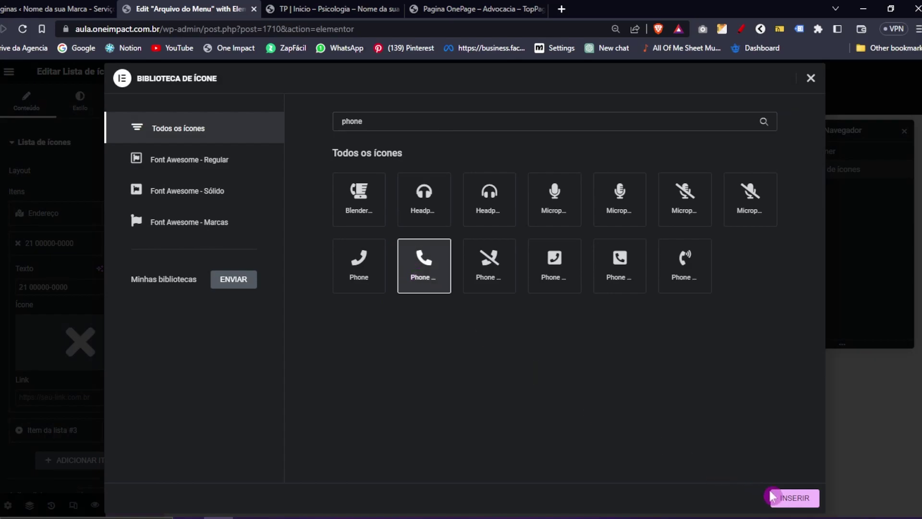
{"action": "left_click", "coordinate": [795, 497]}
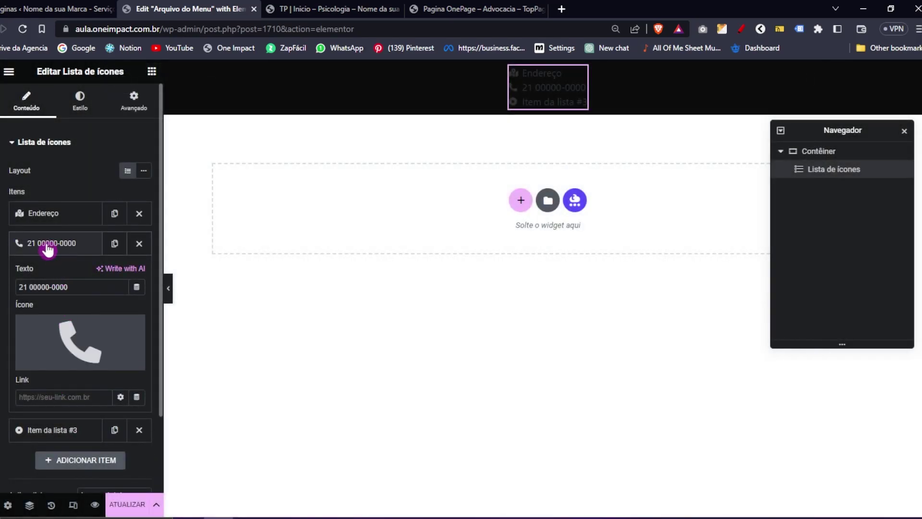
{"action": "left_click", "coordinate": [47, 247]}
{"action": "left_click", "coordinate": [115, 244]}
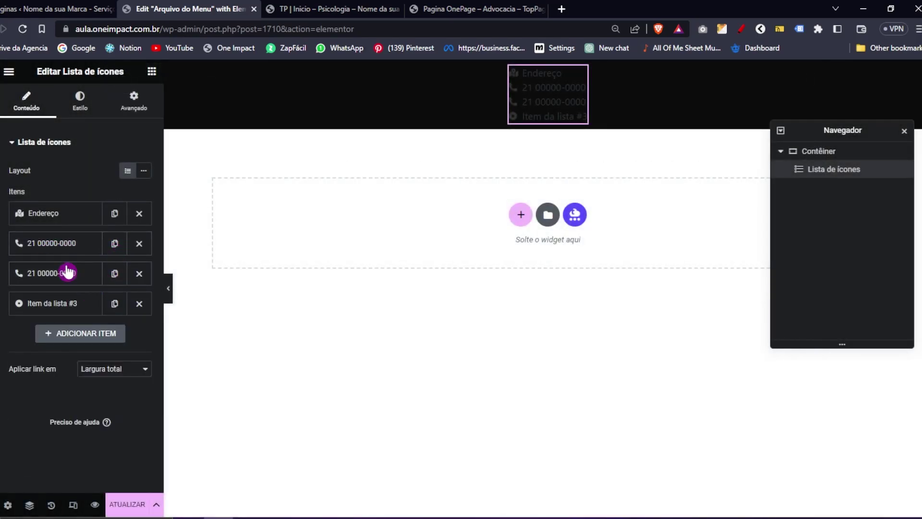
{"action": "left_click", "coordinate": [139, 274]}
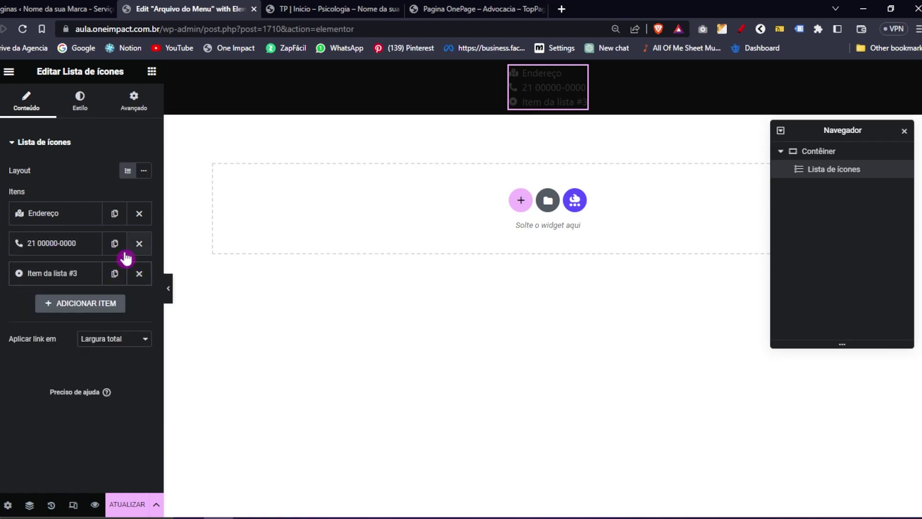
- Enter the company's contact e-mail as the third list item's text and give it the solid Envelope icon
{"action": "left_click", "coordinate": [65, 272]}
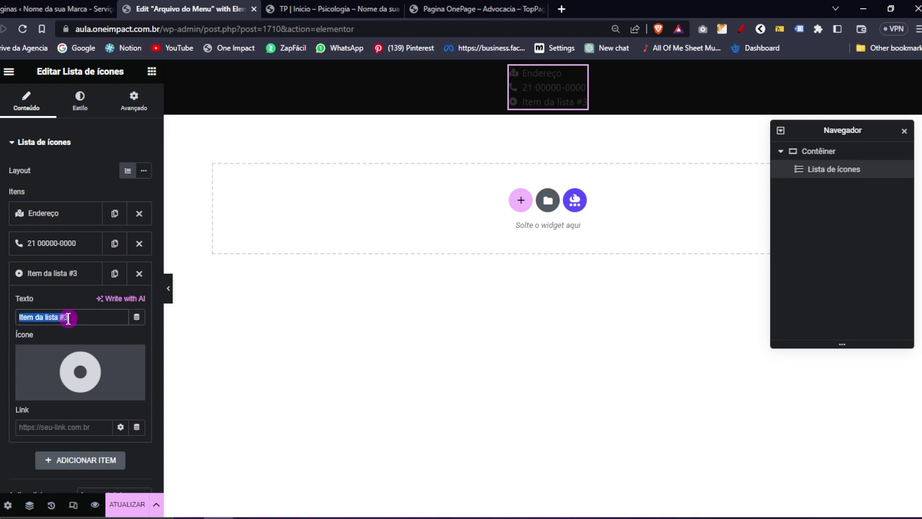
{"action": "type", "text": "empr"}
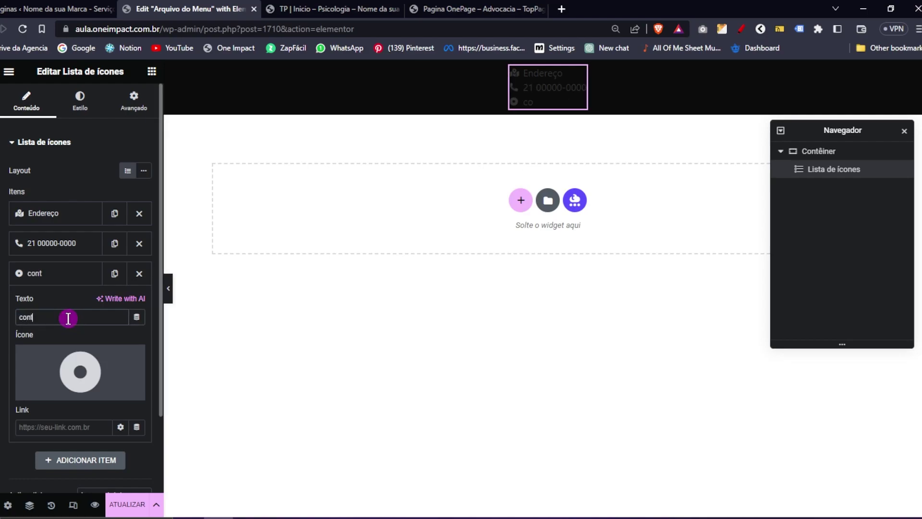
{"action": "type", "text": "esa.com.br"}
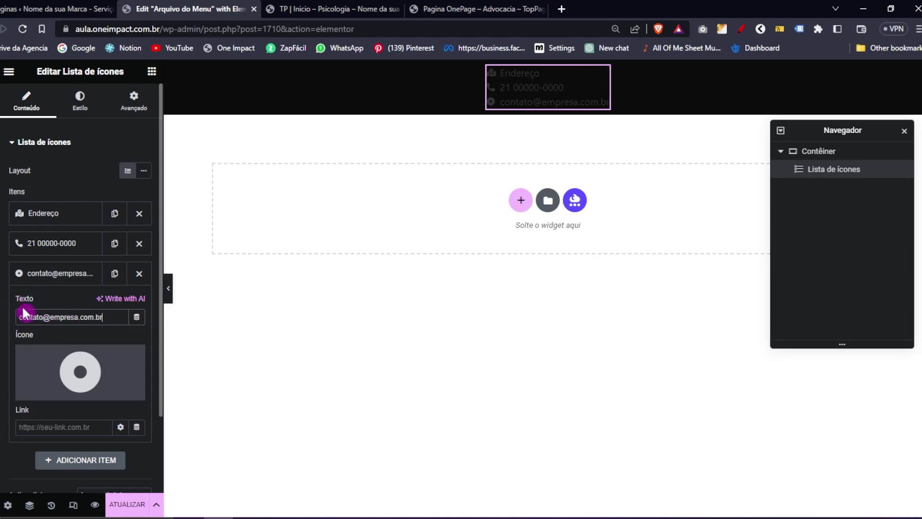
{"action": "left_click", "coordinate": [48, 387]}
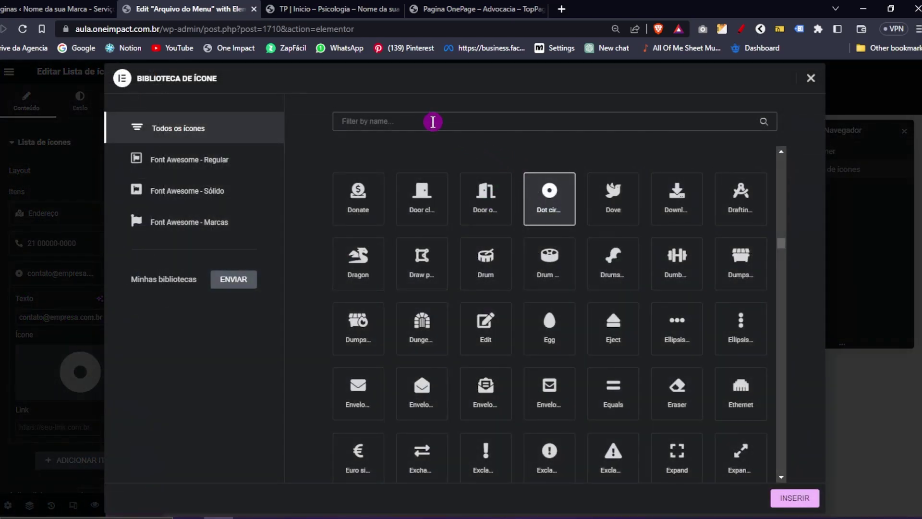
{"action": "left_click", "coordinate": [432, 122]}
{"action": "type", "text": "envel"}
{"action": "left_click", "coordinate": [490, 198]}
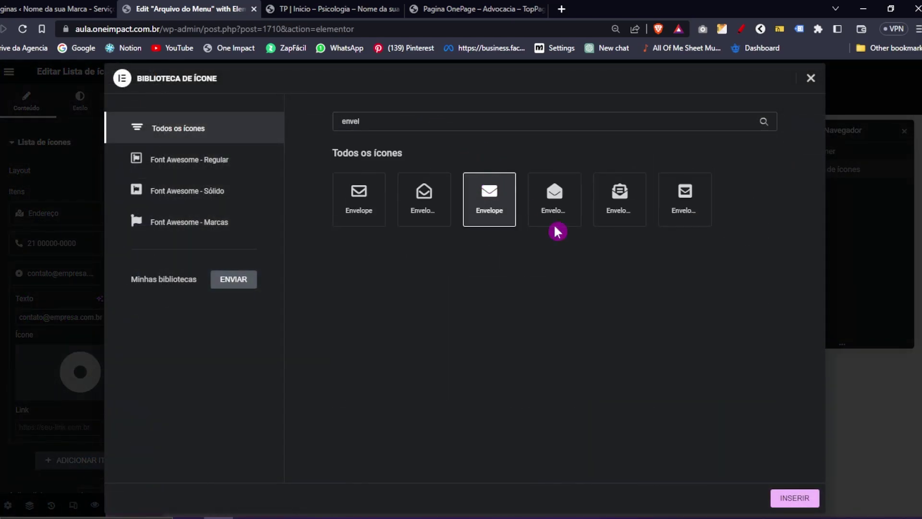
{"action": "left_click", "coordinate": [795, 498]}
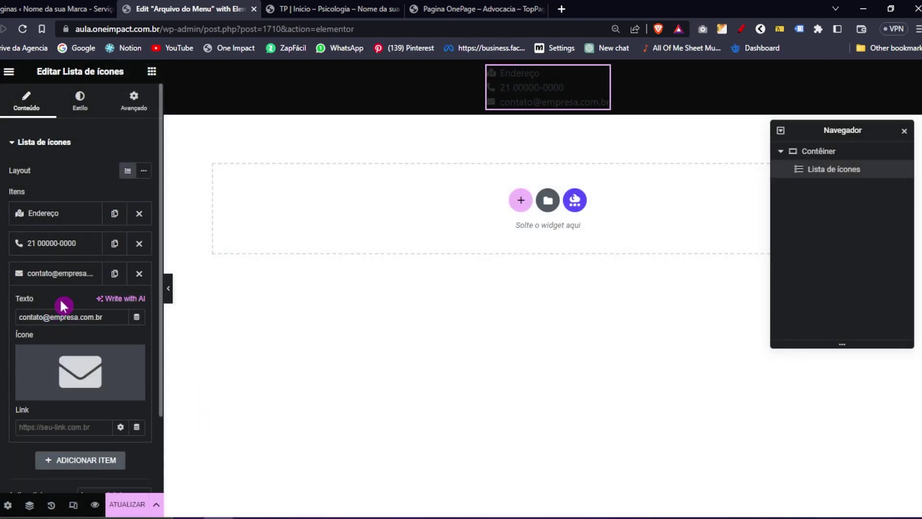
{"action": "left_click", "coordinate": [61, 274]}
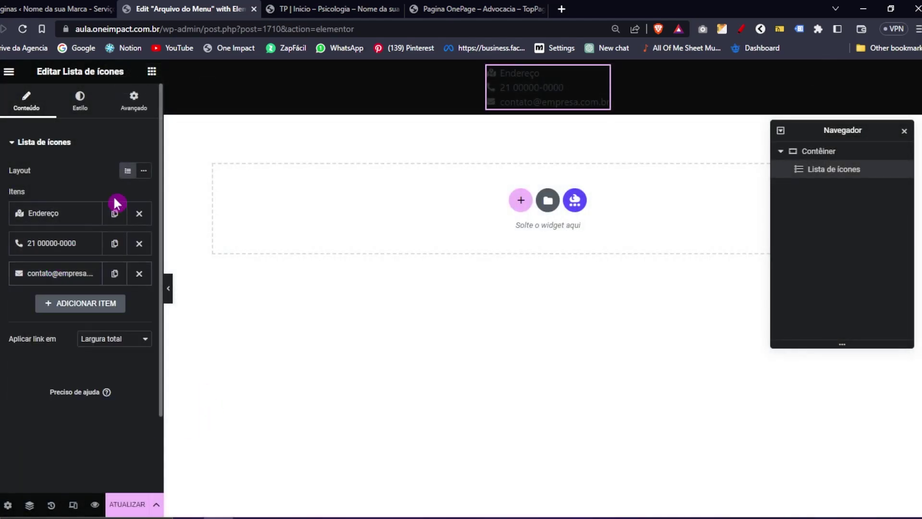
- Switch the icon list to the inline layout and set the spacing between its items to 24 px
{"action": "left_click", "coordinate": [143, 171]}
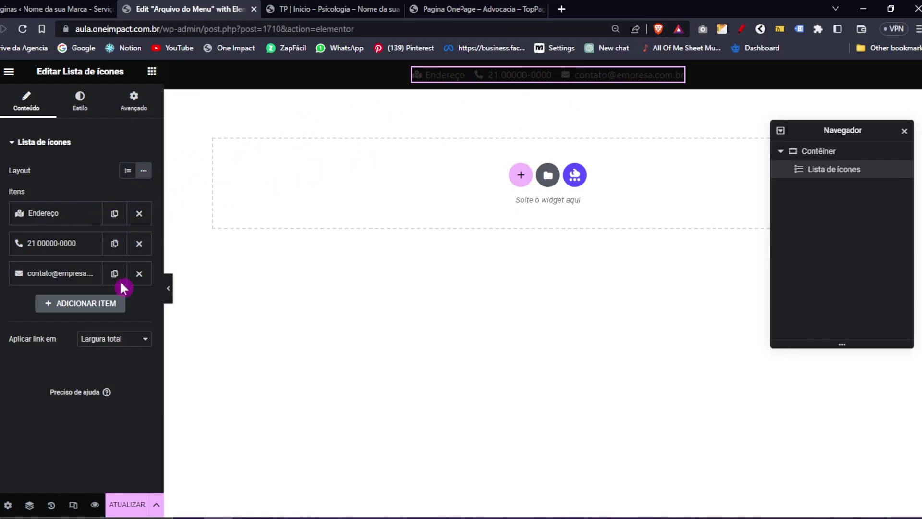
{"action": "left_click", "coordinate": [79, 102]}
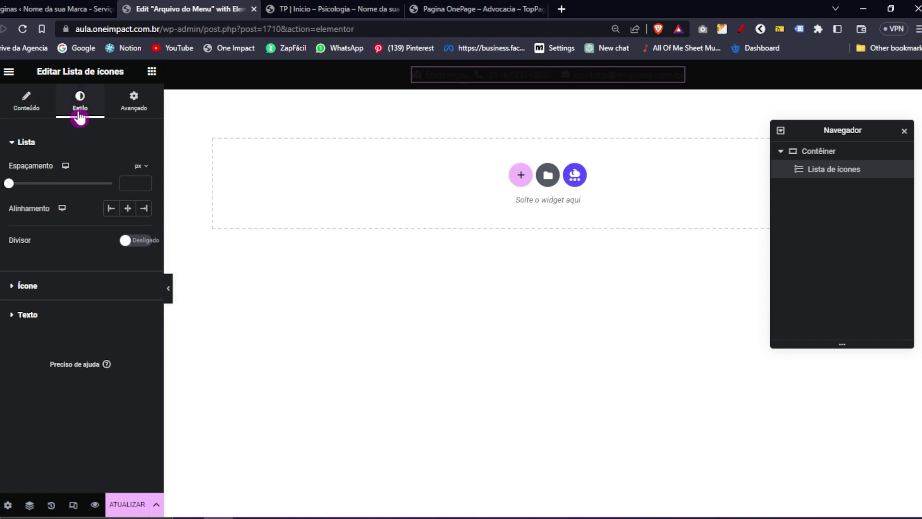
{"action": "left_click_drag", "start_coordinate": [15, 186], "coordinate": [63, 187]}
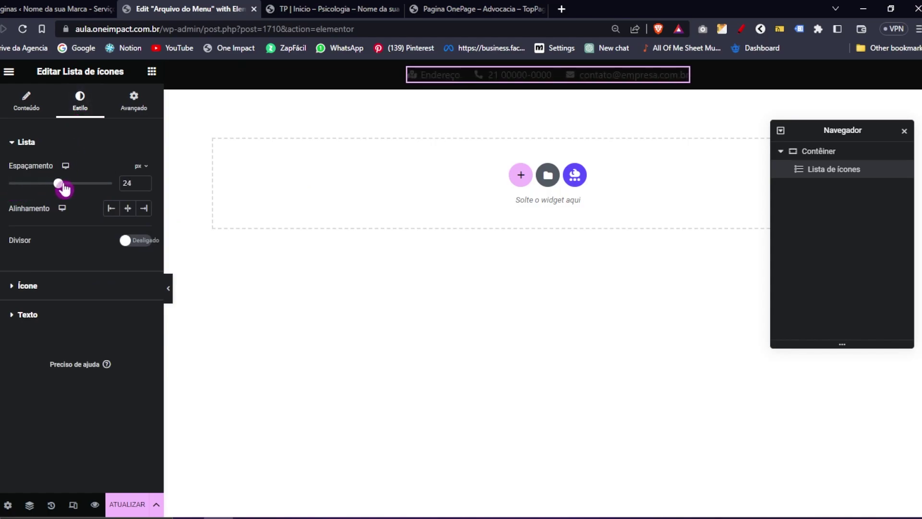
- Set both the text colour and the icon colour of the list to white, #FFFFFF
{"action": "left_click", "coordinate": [44, 315]}
{"action": "left_click", "coordinate": [144, 307]}
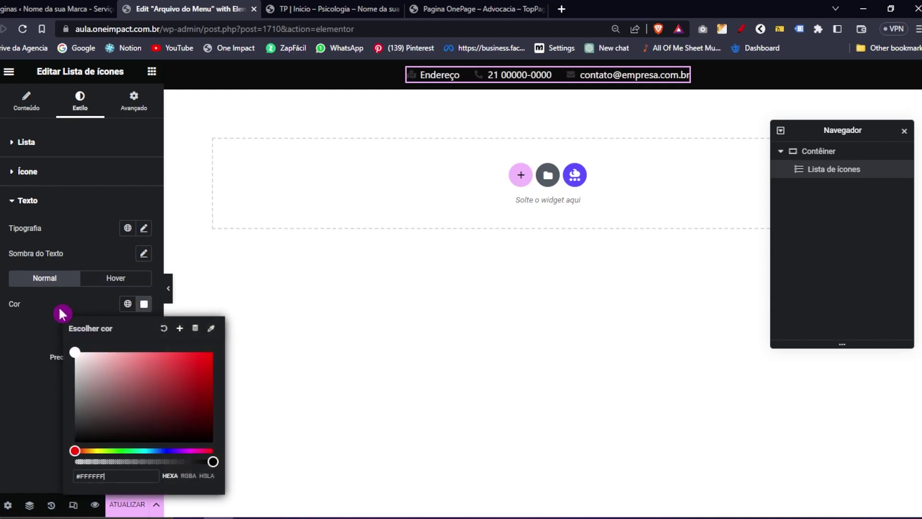
{"action": "left_click", "coordinate": [73, 185]}
{"action": "left_click", "coordinate": [144, 240]}
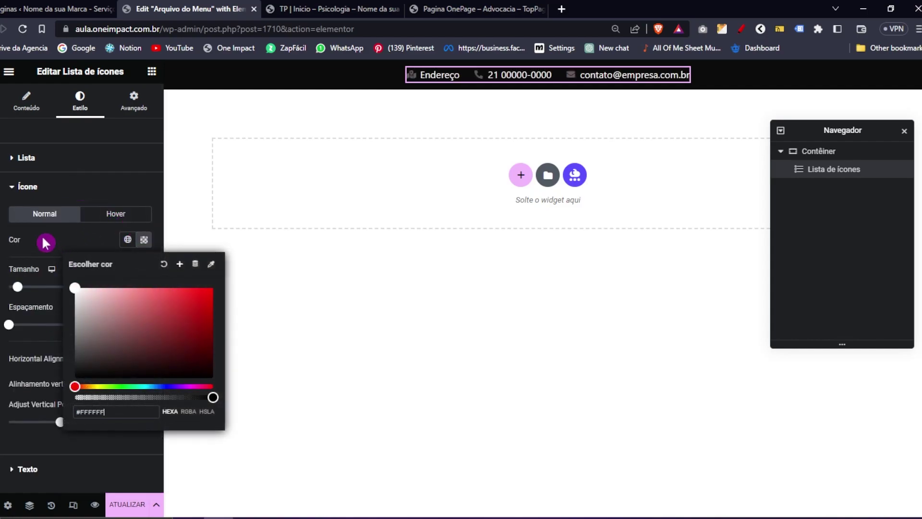
{"action": "left_click", "coordinate": [399, 231]}
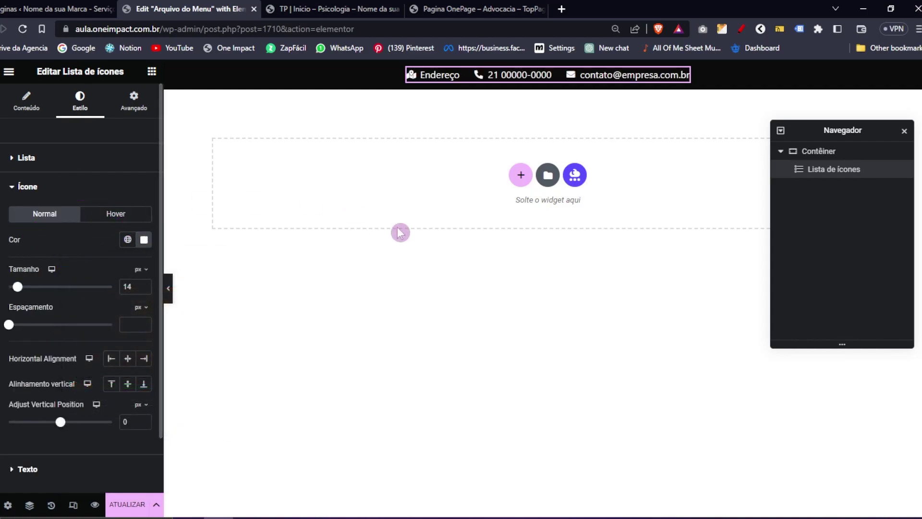
- Set the list's item spacing to 20 px with left alignment, and try the divider before switching it back off
{"action": "left_click", "coordinate": [87, 159]}
{"action": "mouse_move", "coordinate": [65, 203]}
{"action": "left_mouse_down"}
{"action": "mouse_move", "coordinate": [53, 200]}
{"action": "mouse_move", "coordinate": [76, 199]}
{"action": "mouse_move", "coordinate": [27, 202]}
{"action": "mouse_move", "coordinate": [50, 200]}
{"action": "left_mouse_up"}
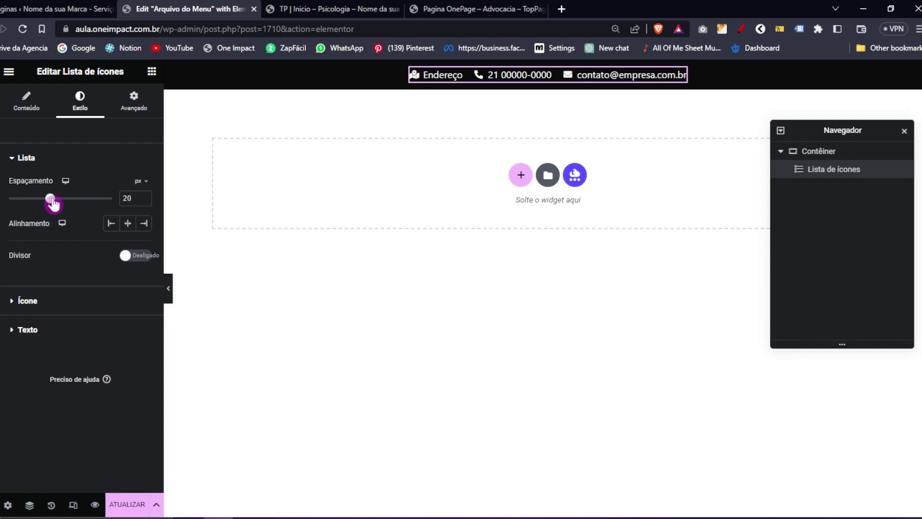
{"action": "left_click", "coordinate": [114, 226]}
{"action": "left_click", "coordinate": [134, 260]}
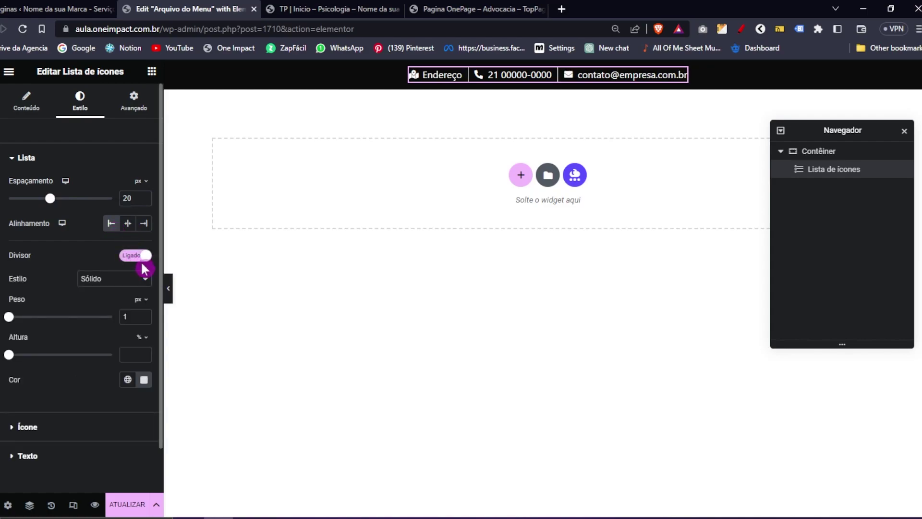
{"action": "left_click", "coordinate": [141, 254]}
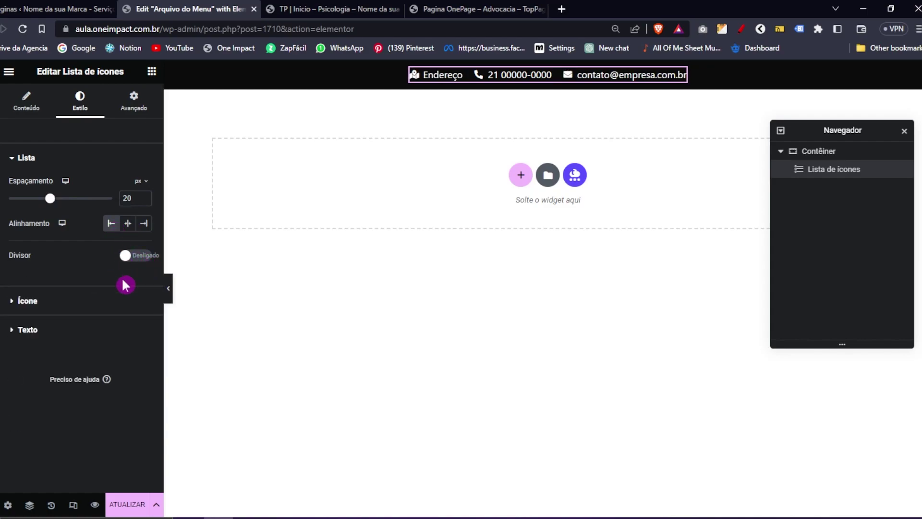
- Copy the gold colour code #B28A39 from the Bloco de Notas text document for the list icons
{"action": "left_click", "coordinate": [53, 306]}
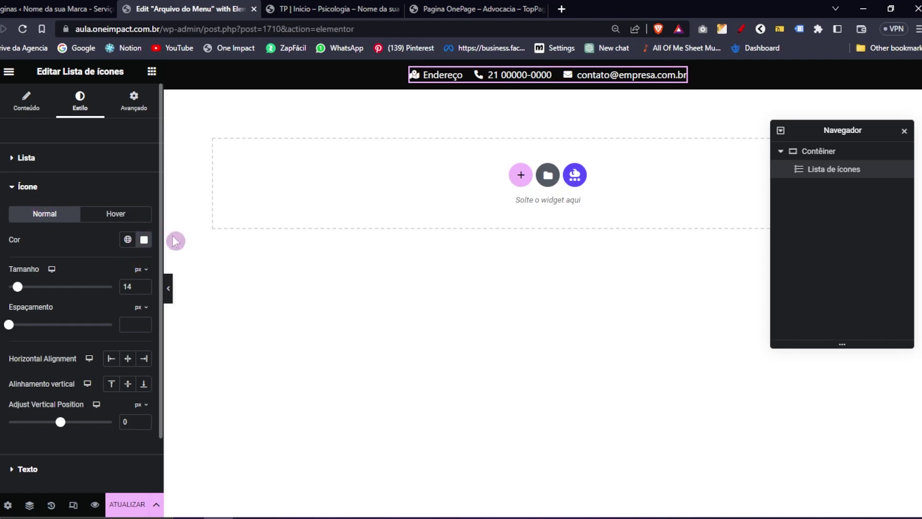
{"action": "left_click", "coordinate": [350, 8]}
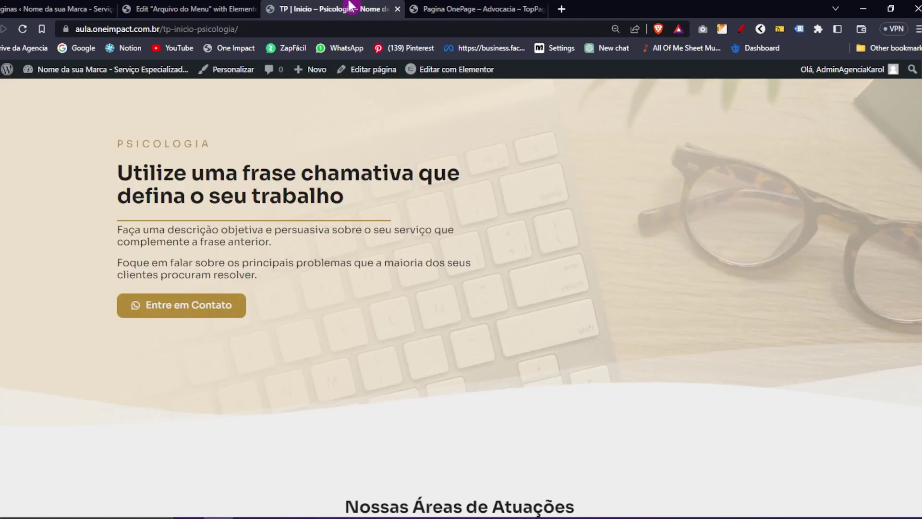
{"action": "left_click", "coordinate": [279, 518]}
{"action": "left_click", "coordinate": [606, 258]}
{"action": "left_click_drag", "start_coordinate": [607, 247], "coordinate": [500, 254]}
{"action": "key", "text": "ctrl+c"}
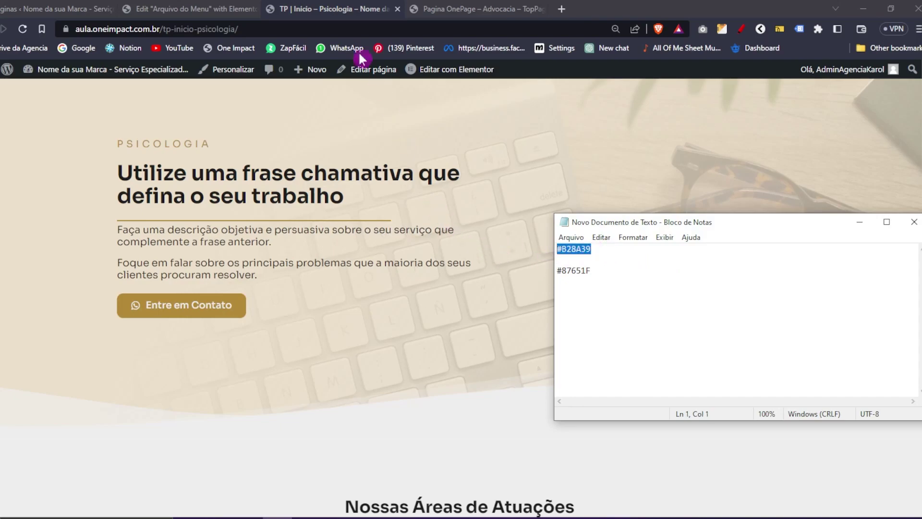
- Paste the copied gold as the icon colour and brighten it to #DDA026, with icon size 15 px and icon spacing 2 px
{"action": "left_click", "coordinate": [251, 15]}
{"action": "left_click", "coordinate": [144, 239]}
{"action": "key", "text": "ctrl+v"}
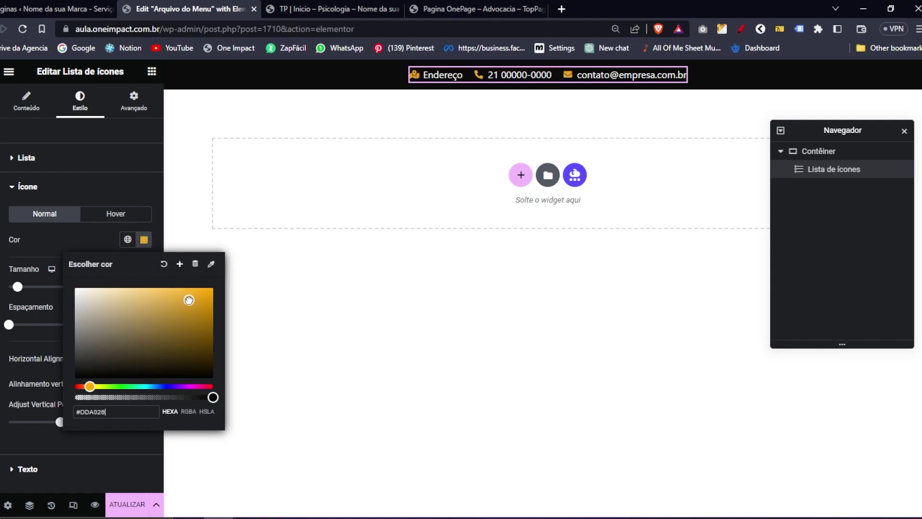
{"action": "left_click", "coordinate": [44, 241]}
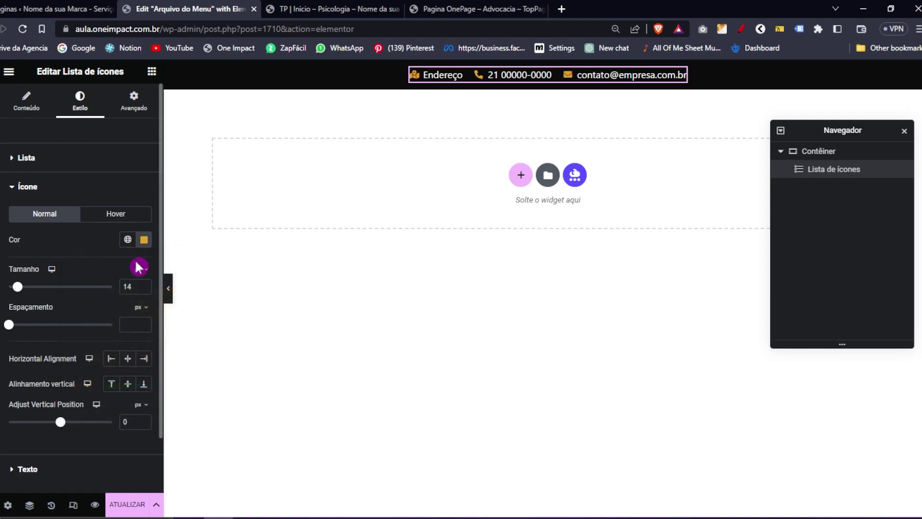
{"action": "left_click_drag", "start_coordinate": [18, 288], "coordinate": [20, 290]}
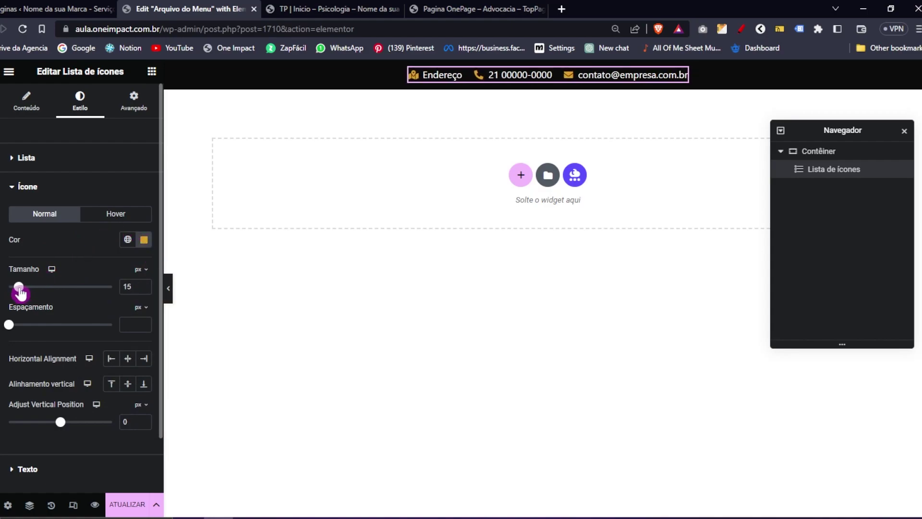
{"action": "left_click_drag", "start_coordinate": [9, 332], "coordinate": [15, 336]}
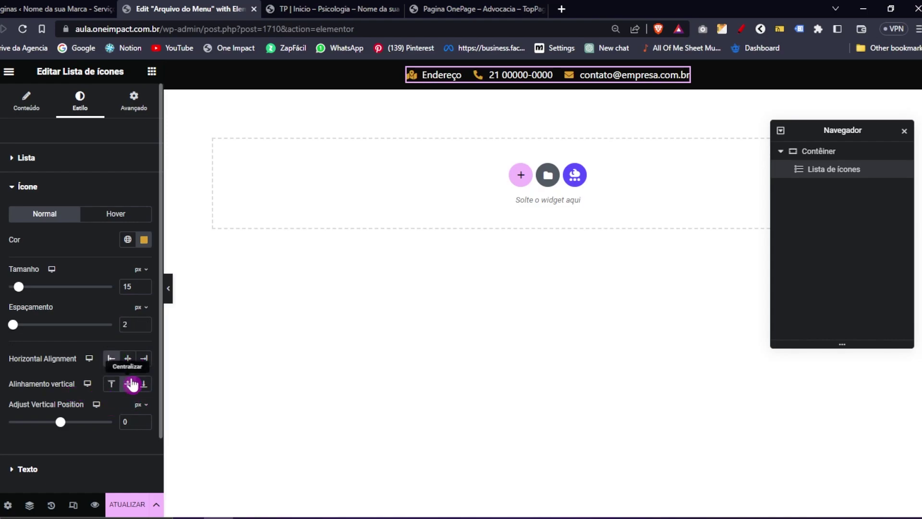
- Check the font on the Psicologia page, and set the list text's font family to Sora
{"action": "left_click", "coordinate": [29, 469]}
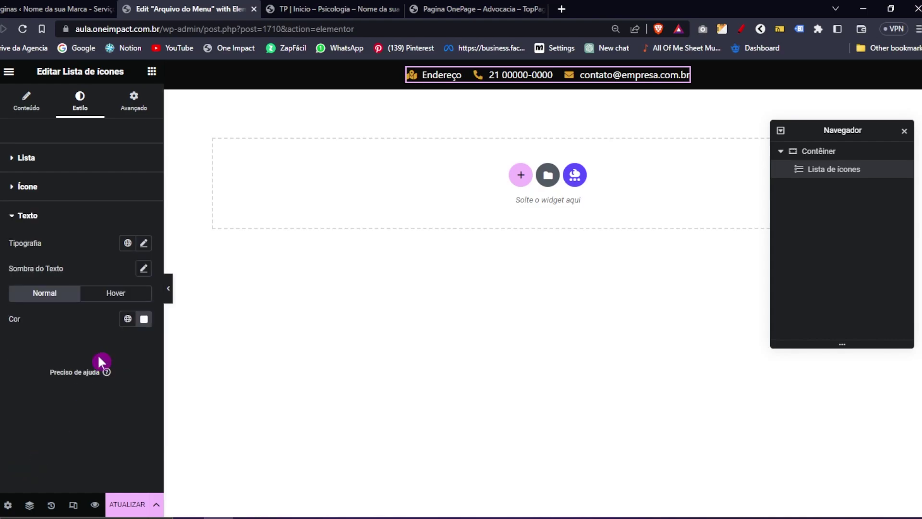
{"action": "left_click", "coordinate": [143, 242]}
{"action": "left_click", "coordinate": [103, 298]}
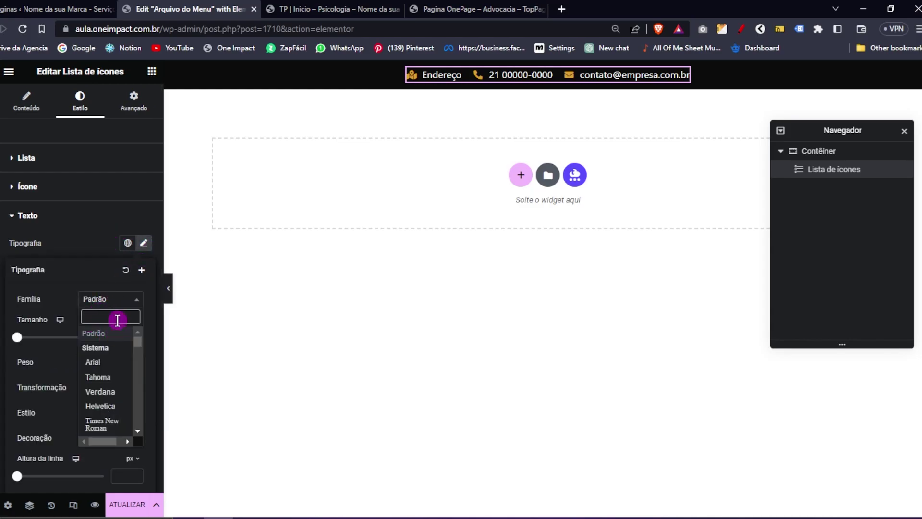
{"action": "left_click", "coordinate": [310, 9]}
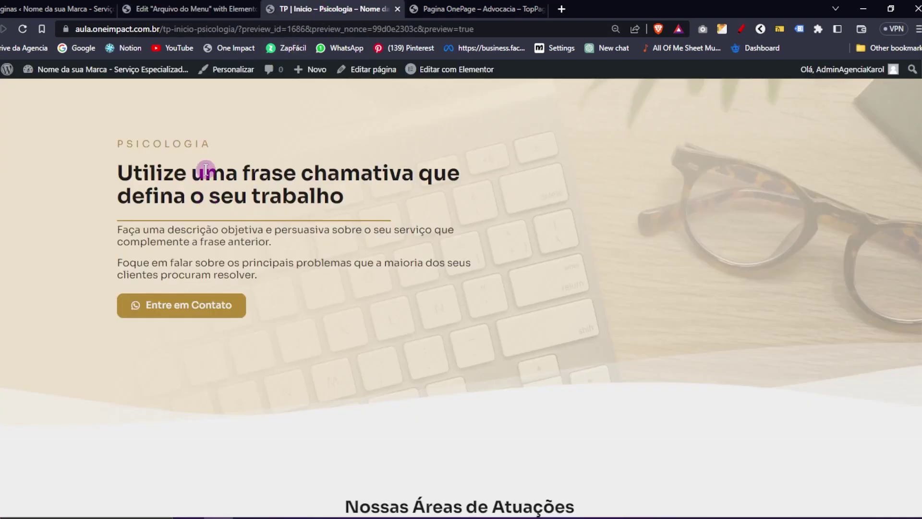
{"action": "left_click", "coordinate": [197, 9]}
{"action": "type", "text": "sora"}
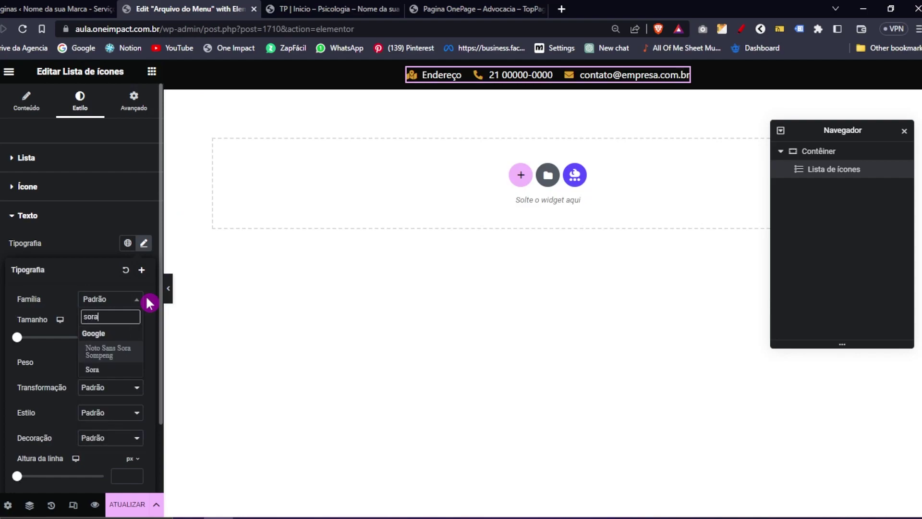
{"action": "left_click", "coordinate": [92, 370]}
- Set the list text's size to 14 px and its weight to 500 (Médio) after trying 700 (Negrito)
{"action": "left_click", "coordinate": [125, 338]}
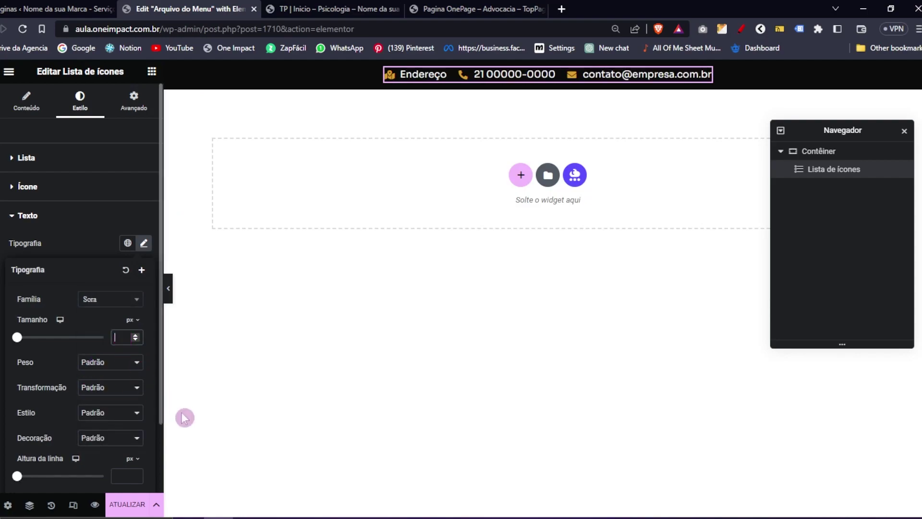
{"action": "type", "text": "15"}
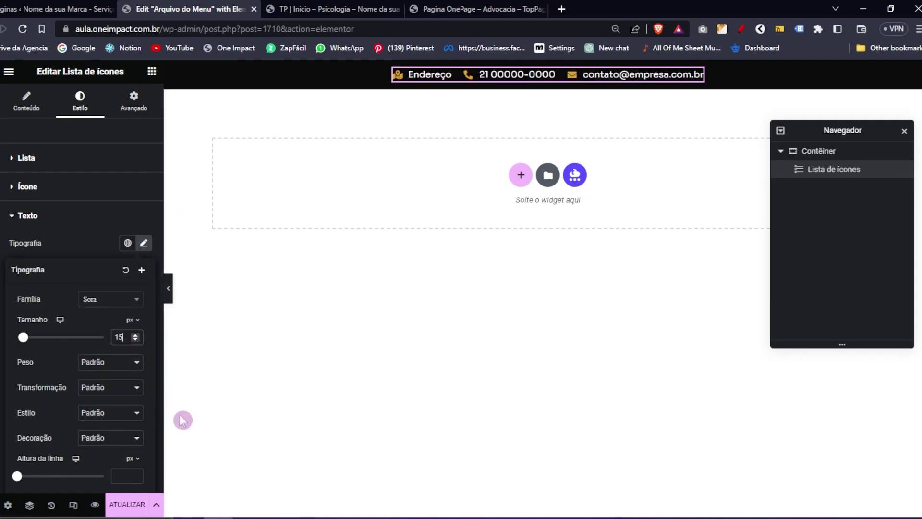
{"action": "left_click", "coordinate": [135, 339]}
{"action": "left_click", "coordinate": [112, 366]}
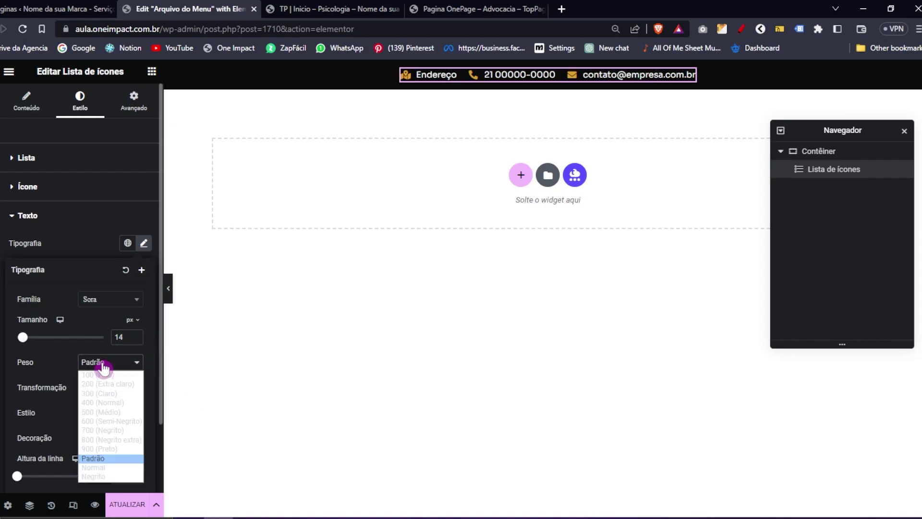
{"action": "left_click", "coordinate": [104, 430]}
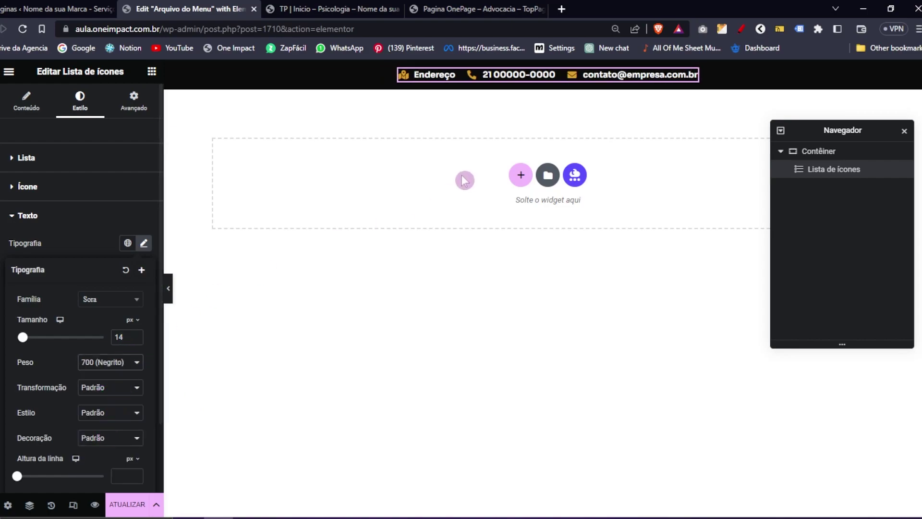
{"action": "left_click", "coordinate": [107, 388]}
{"action": "left_click", "coordinate": [103, 363]}
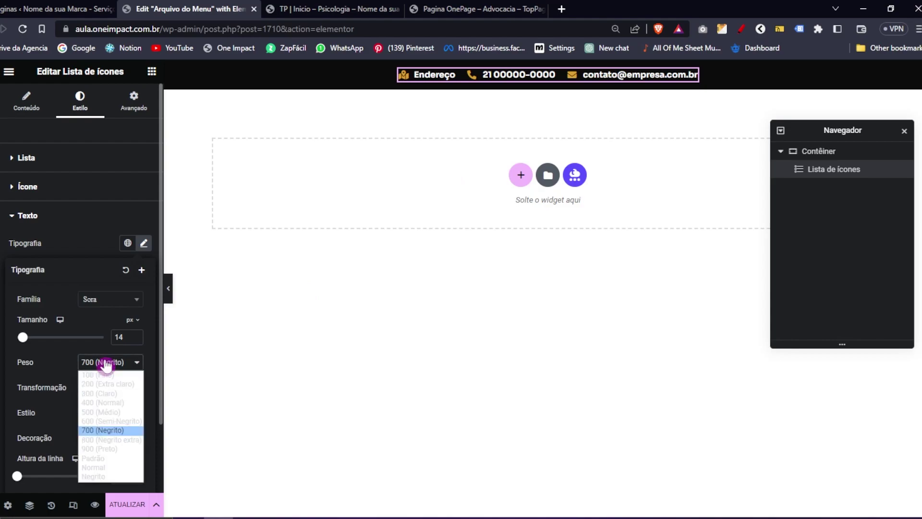
{"action": "left_click", "coordinate": [105, 419]}
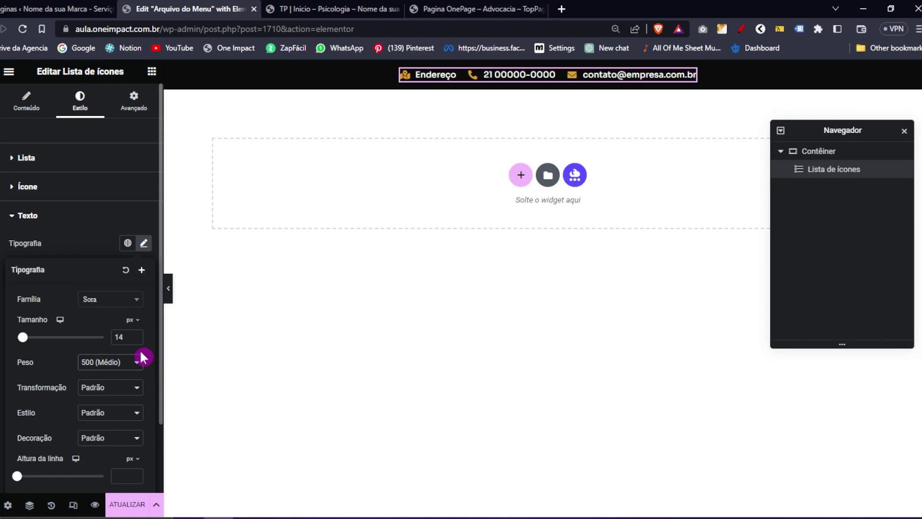
{"action": "scroll", "coordinate": [62, 413], "scroll_direction": "down", "scroll_amount": 2}
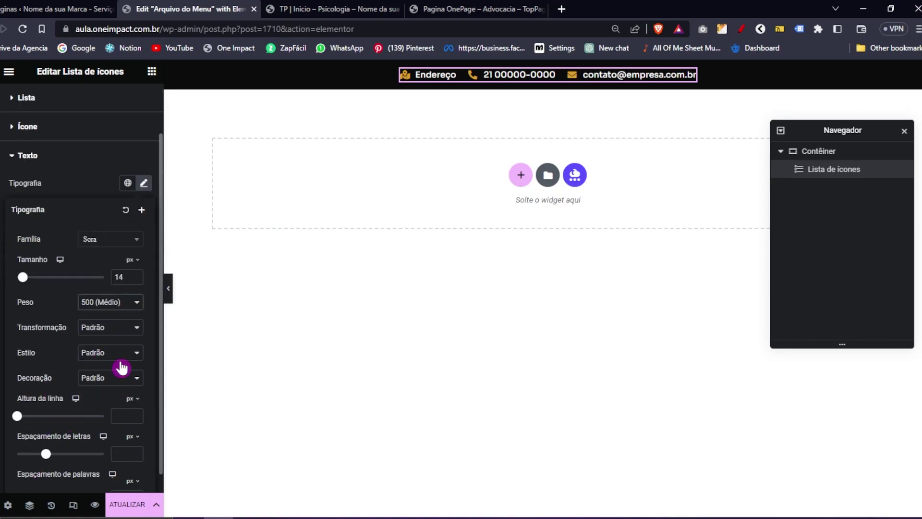
{"action": "scroll", "coordinate": [70, 428], "scroll_direction": "down", "scroll_amount": 1}
{"action": "scroll", "coordinate": [73, 436], "scroll_direction": "up", "scroll_amount": 3}
{"action": "left_click", "coordinate": [60, 155]}
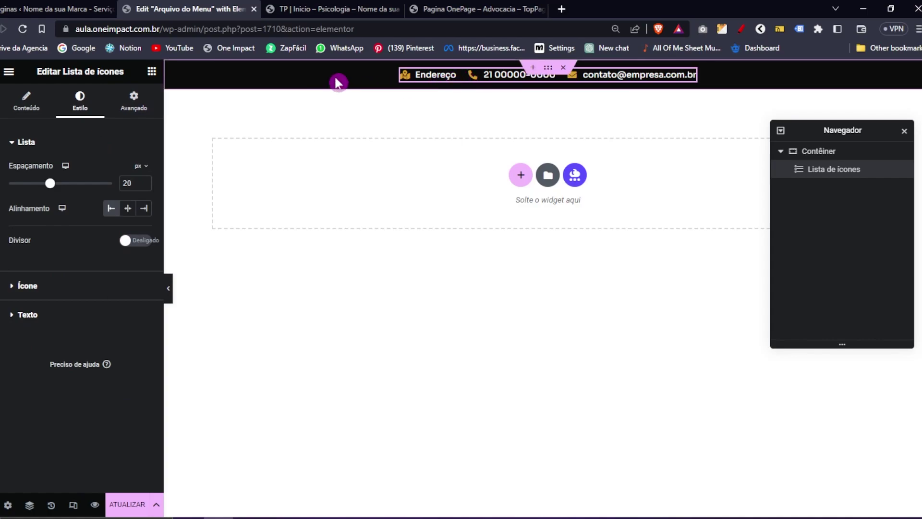
- Give the icon list widget a custom width of 50%
{"action": "left_click", "coordinate": [134, 101]}
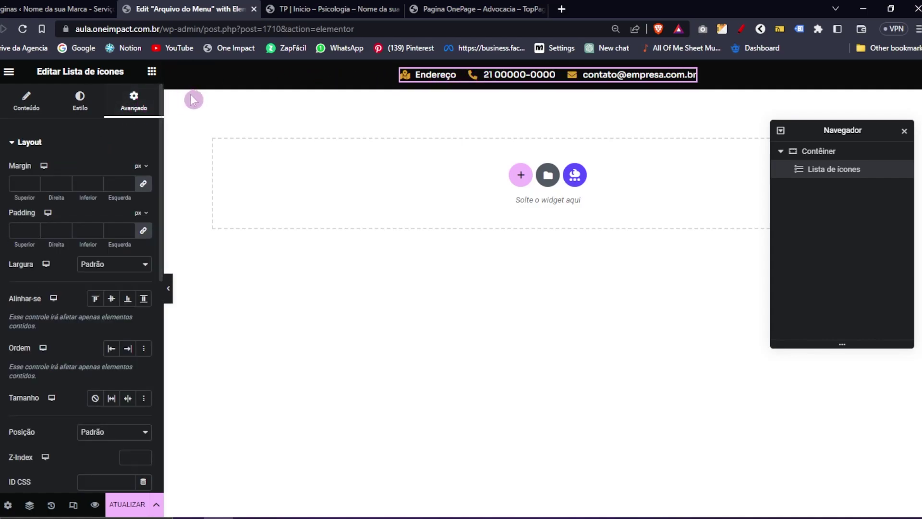
{"action": "left_click", "coordinate": [99, 263]}
{"action": "left_click", "coordinate": [99, 304]}
{"action": "left_click", "coordinate": [126, 302]}
{"action": "type", "text": "50"}
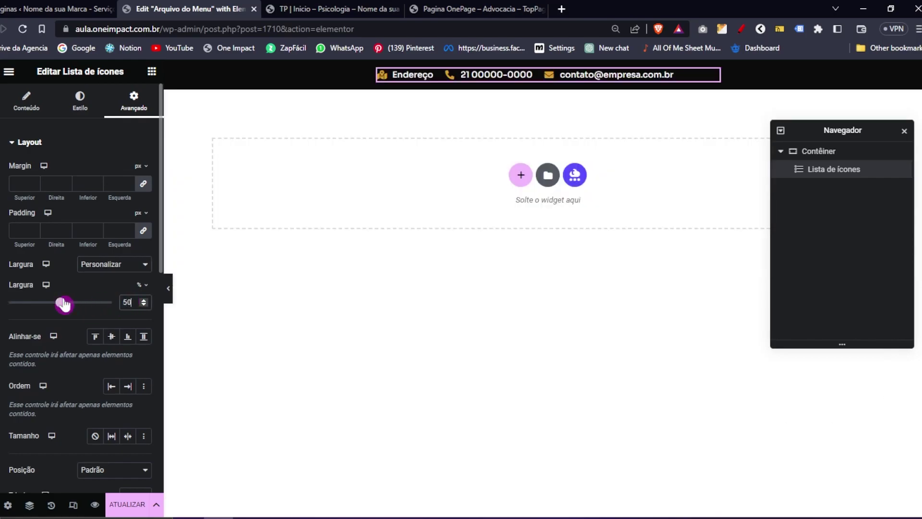
- Clear the parent container's centred content justification, toggling it to compare, so the icon list starts at the container's left edge
{"action": "left_click", "coordinate": [838, 158]}
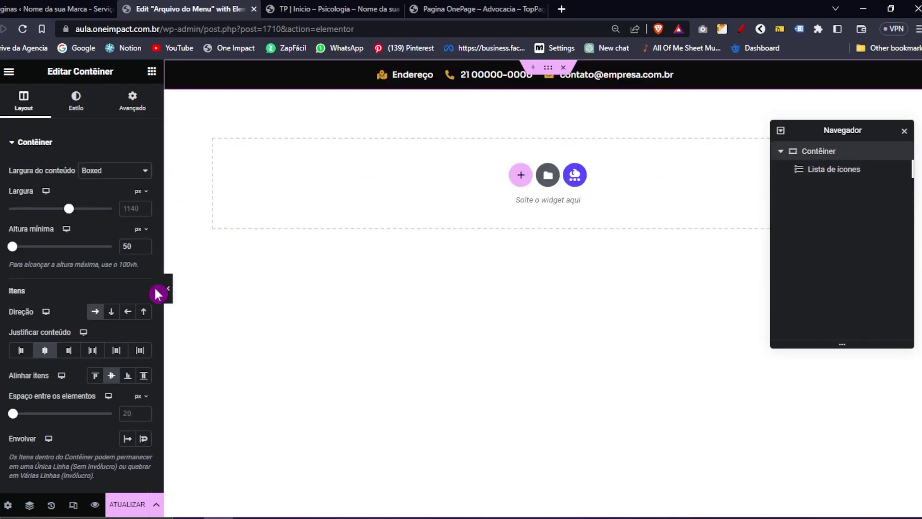
{"action": "left_click", "coordinate": [45, 353]}
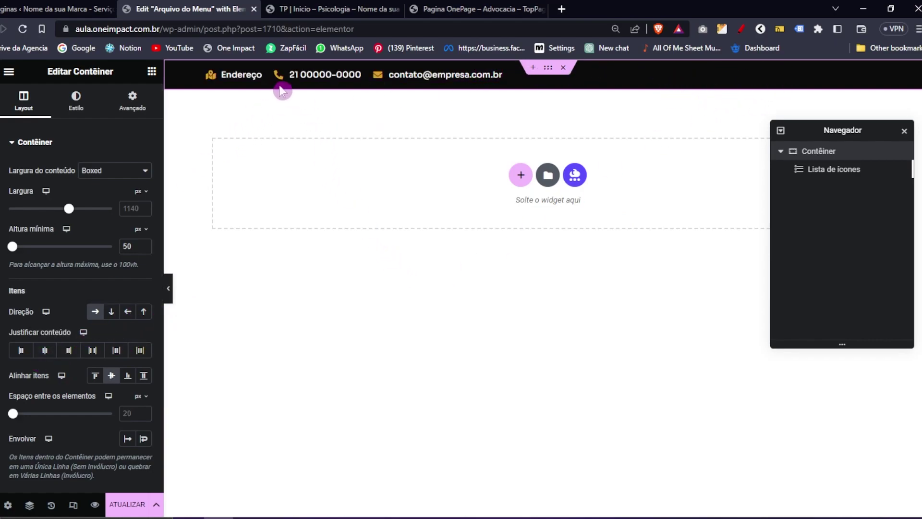
{"action": "left_click", "coordinate": [45, 353]}
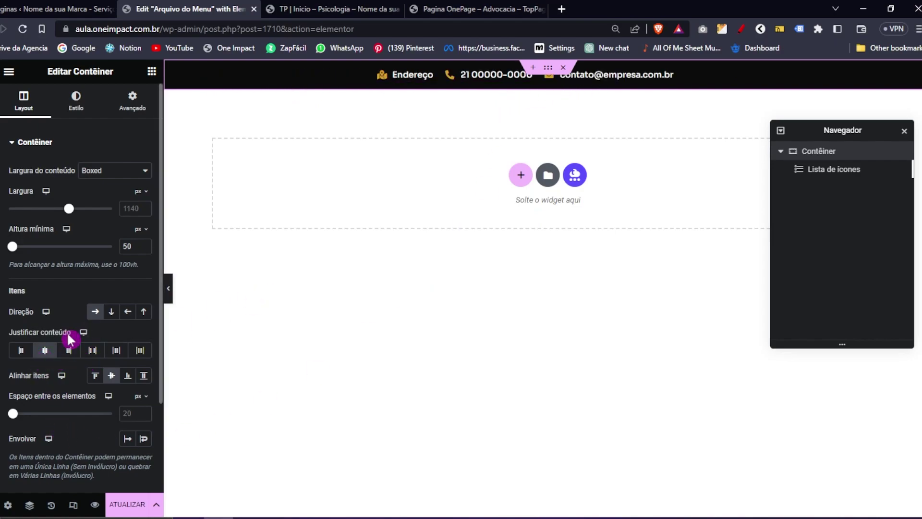
{"action": "left_click", "coordinate": [46, 352]}
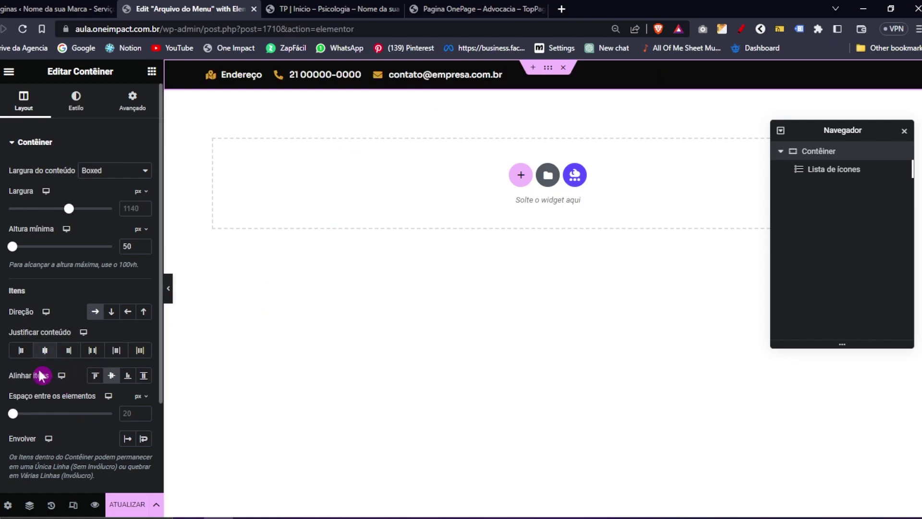
{"action": "left_click", "coordinate": [45, 354]}
{"action": "left_click", "coordinate": [47, 353]}
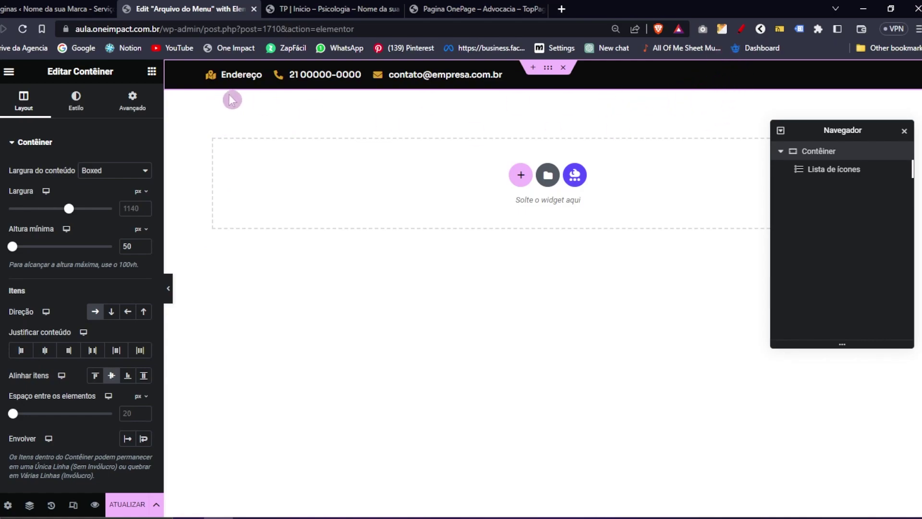
- Find the social icons widget and add it to the dark top-bar container beside the contact icon list
{"action": "left_click", "coordinate": [152, 71]}
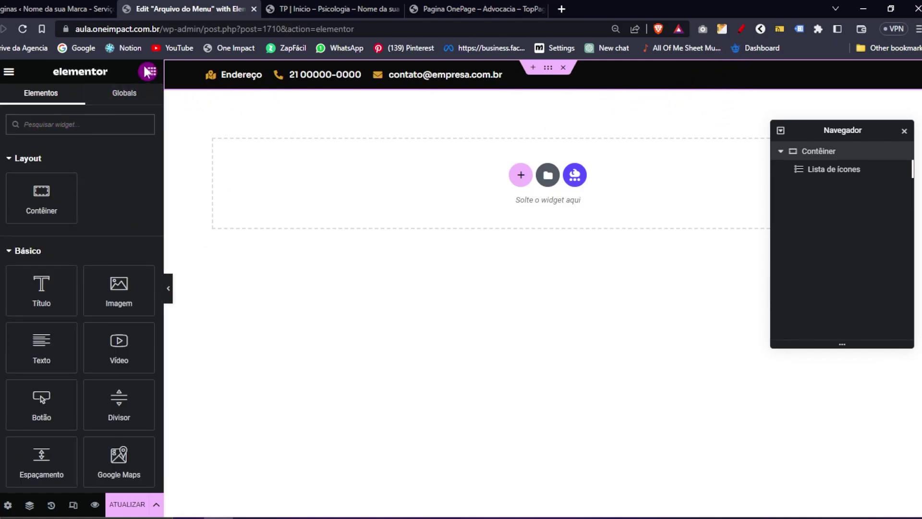
{"action": "type", "text": "social"}
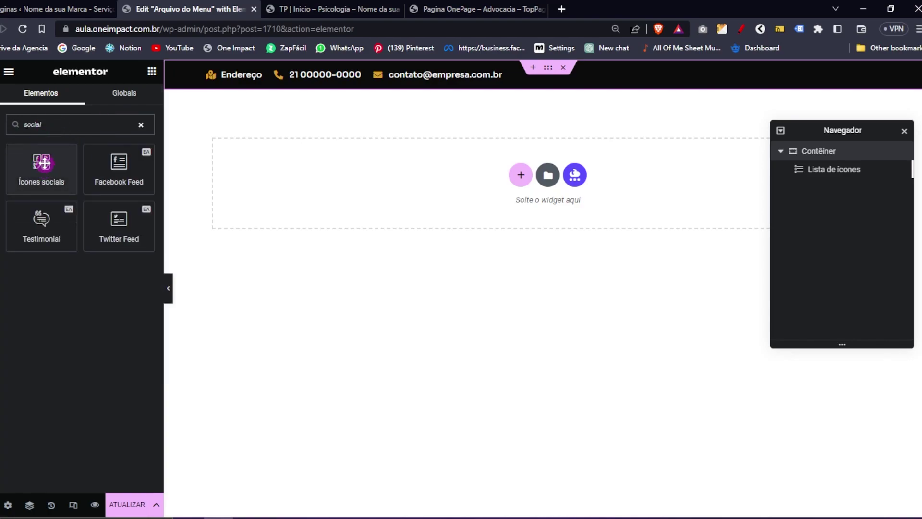
{"action": "left_click_drag", "start_coordinate": [44, 163], "coordinate": [533, 82]}
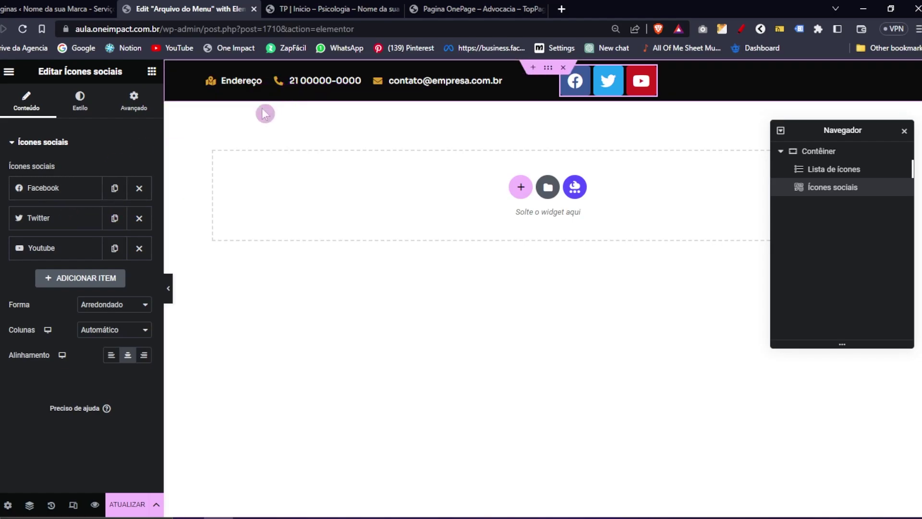
- Replace the first social icon, Facebook, with the Instagram icon from the icon library
{"action": "left_click", "coordinate": [42, 187]}
{"action": "left_click", "coordinate": [54, 264]}
{"action": "type", "text": "insta"}
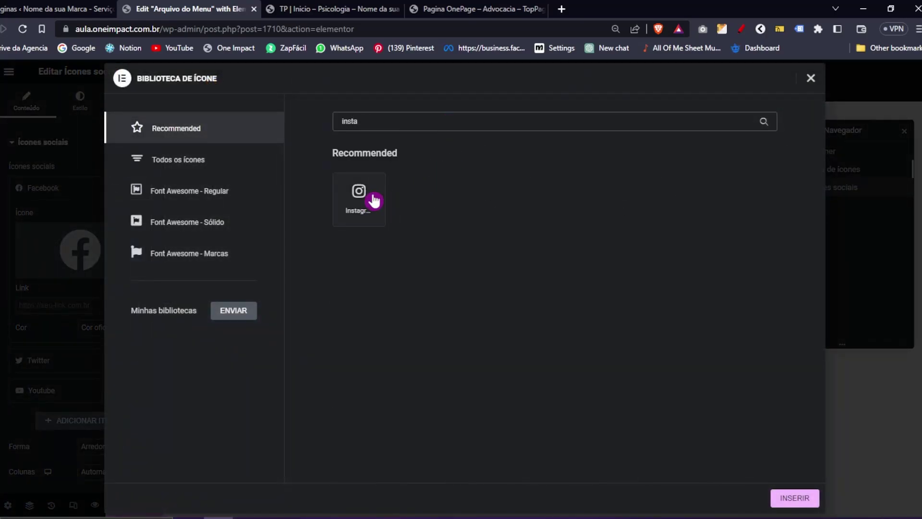
{"action": "left_click", "coordinate": [365, 197]}
{"action": "left_click", "coordinate": [795, 498]}
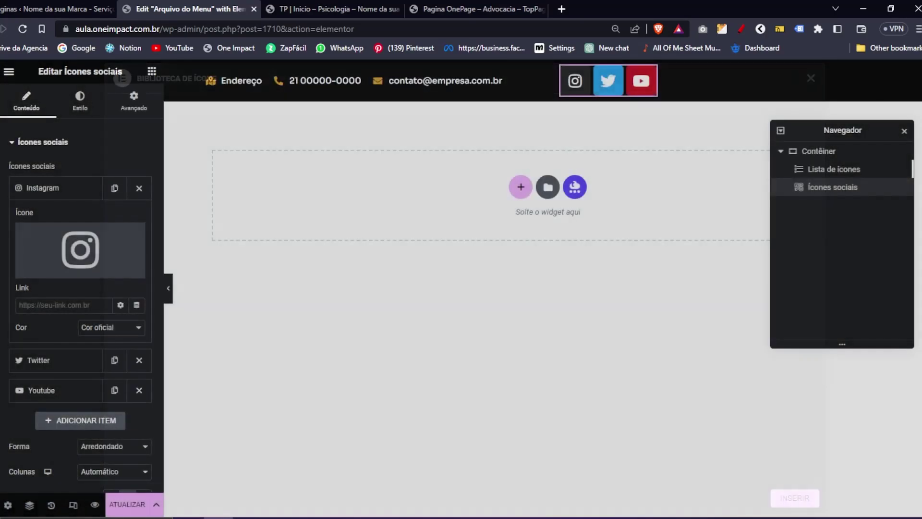
- Replace the second social icon, Twitter, with the Linkedin icon from the icon library
{"action": "left_click", "coordinate": [41, 187]}
{"action": "left_click", "coordinate": [39, 218]}
{"action": "left_click", "coordinate": [45, 283]}
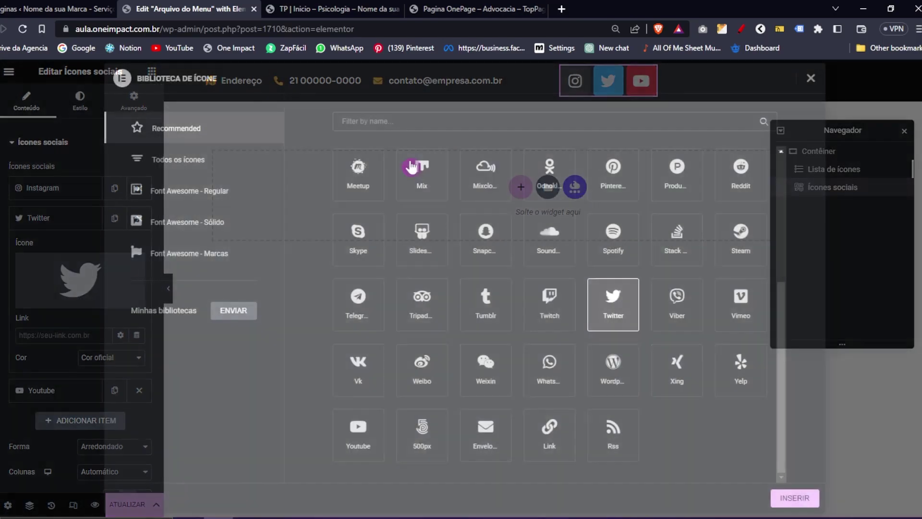
{"action": "type", "text": "link"}
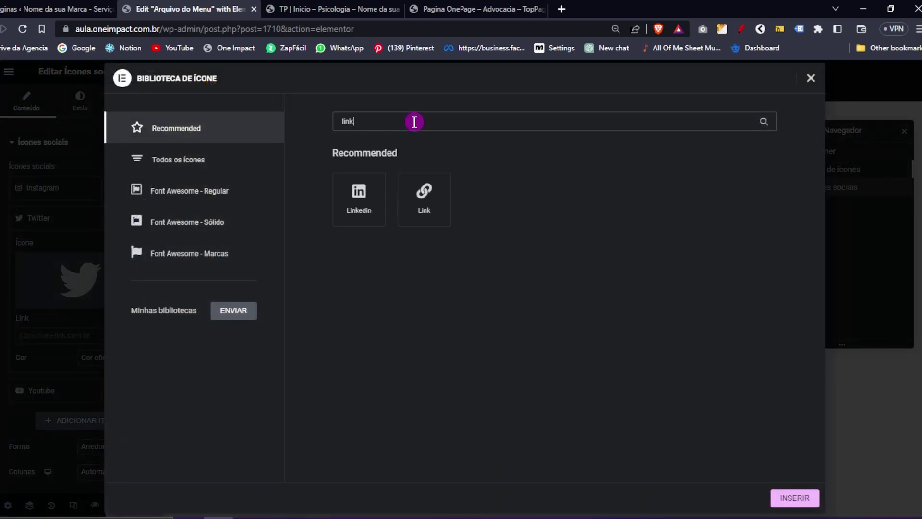
{"action": "left_click", "coordinate": [377, 195]}
{"action": "left_click", "coordinate": [794, 497]}
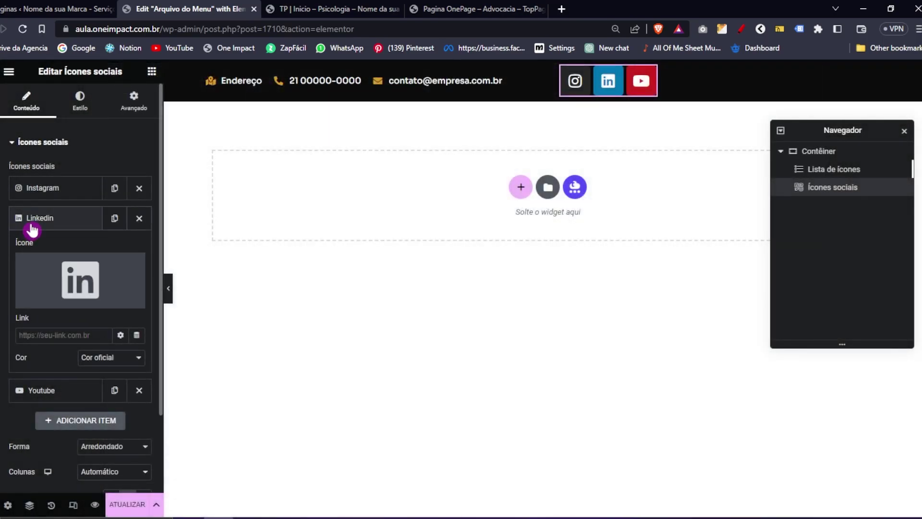
- Replace the third social icon, Youtube, with the Instagram icon from the icon library
{"action": "left_click", "coordinate": [33, 248]}
{"action": "left_click", "coordinate": [80, 307]}
{"action": "scroll", "coordinate": [525, 408], "scroll_direction": "up", "scroll_amount": 5}
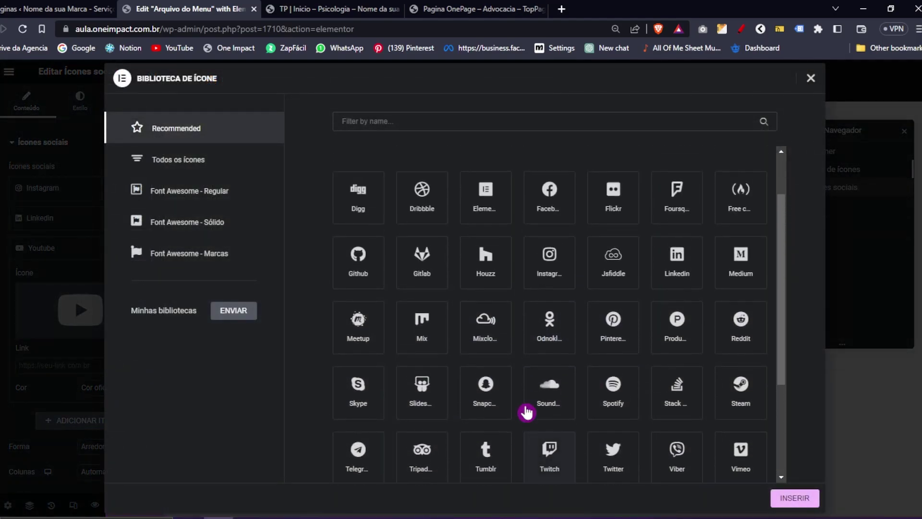
{"action": "scroll", "coordinate": [576, 282], "scroll_direction": "down", "scroll_amount": 3}
{"action": "left_click", "coordinate": [420, 121]}
{"action": "type", "text": "insta"}
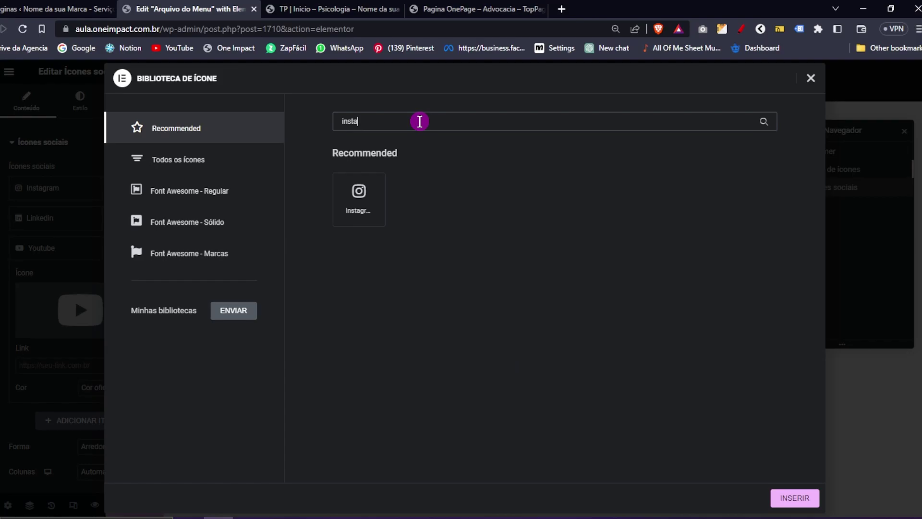
{"action": "left_click", "coordinate": [385, 212]}
{"action": "left_click", "coordinate": [811, 504]}
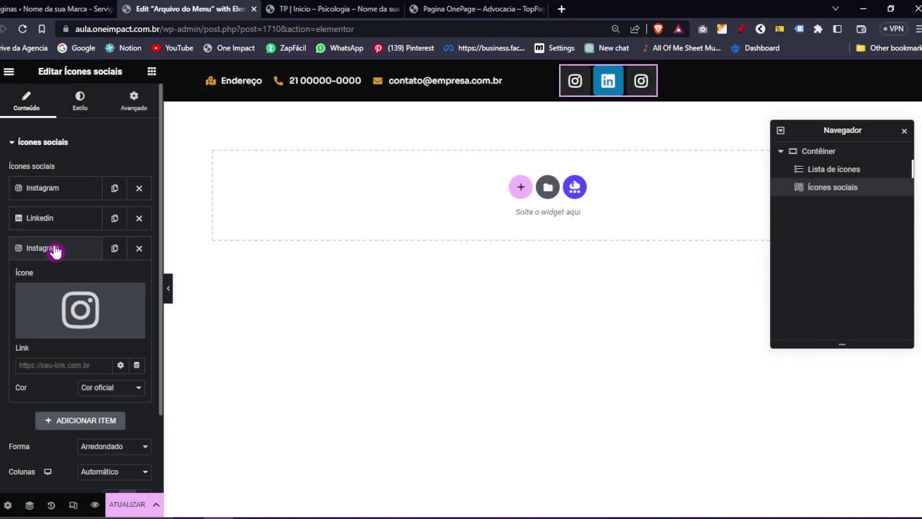
{"action": "left_click", "coordinate": [53, 249]}
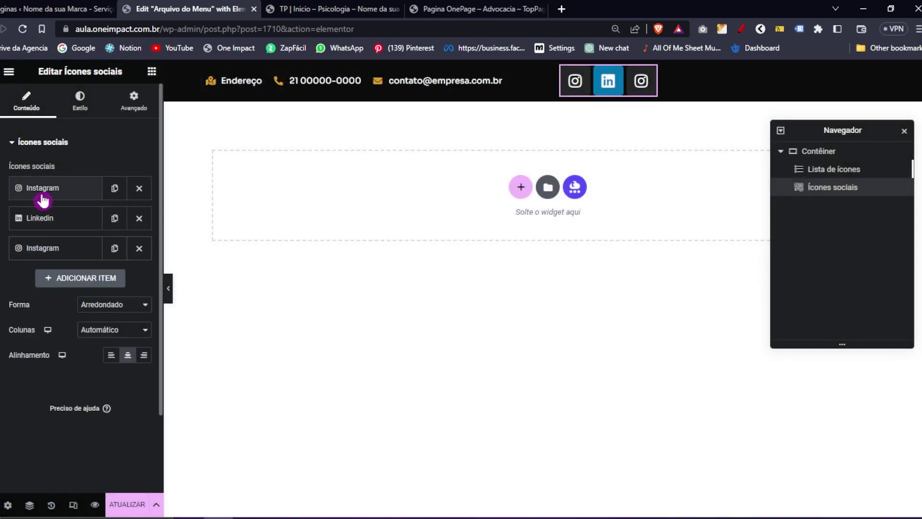
- Change the third social icon to Facebook using the icon library
{"action": "left_click", "coordinate": [41, 247]}
{"action": "left_click", "coordinate": [61, 301]}
{"action": "left_click", "coordinate": [420, 126]}
{"action": "type", "text": "face"}
{"action": "left_click", "coordinate": [372, 180]}
{"action": "left_click", "coordinate": [793, 498]}
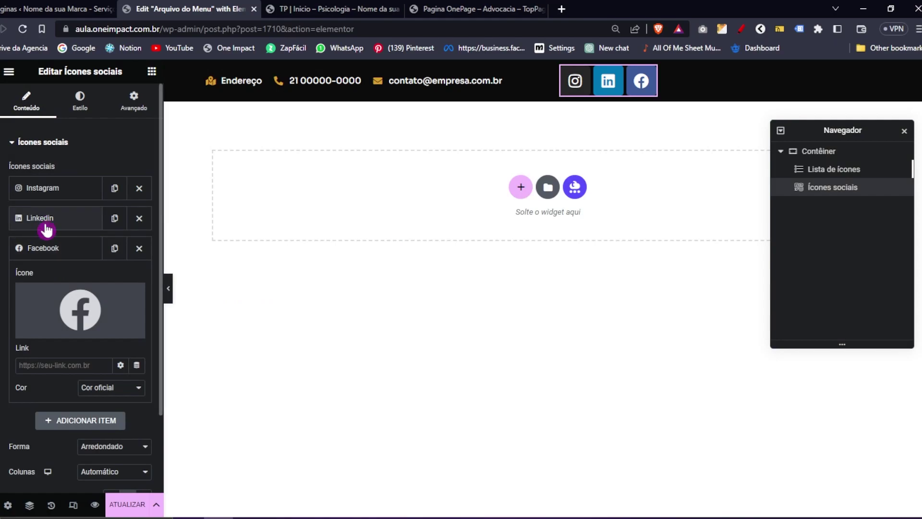
- Try Facebook ahead of Linkedin in the social icon list, and restore the Instagram, Linkedin, Facebook order
{"action": "left_click", "coordinate": [43, 247]}
{"action": "left_click_drag", "start_coordinate": [45, 245], "coordinate": [47, 183]}
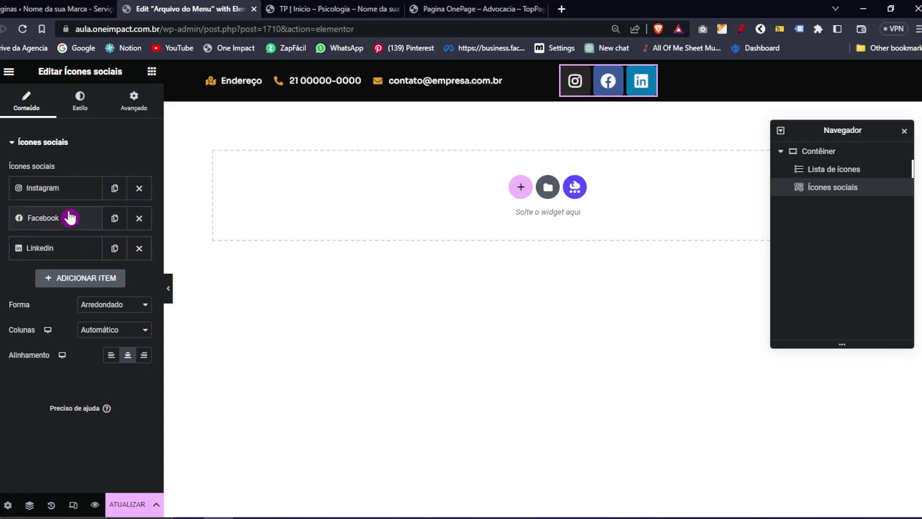
{"action": "left_click_drag", "start_coordinate": [48, 257], "coordinate": [44, 218]}
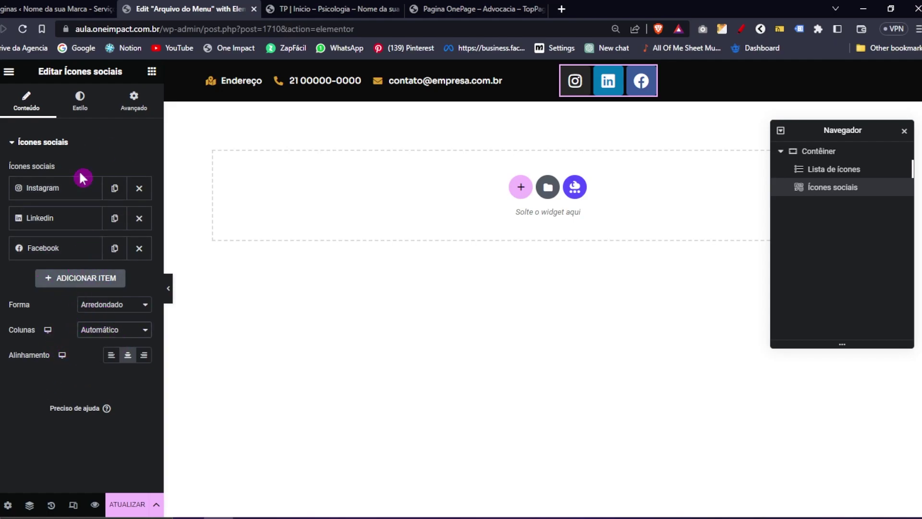
- Switch the social icons to custom colours (Personalizar) and set their primary colour to white, #FFFFFF
{"action": "left_click", "coordinate": [82, 99]}
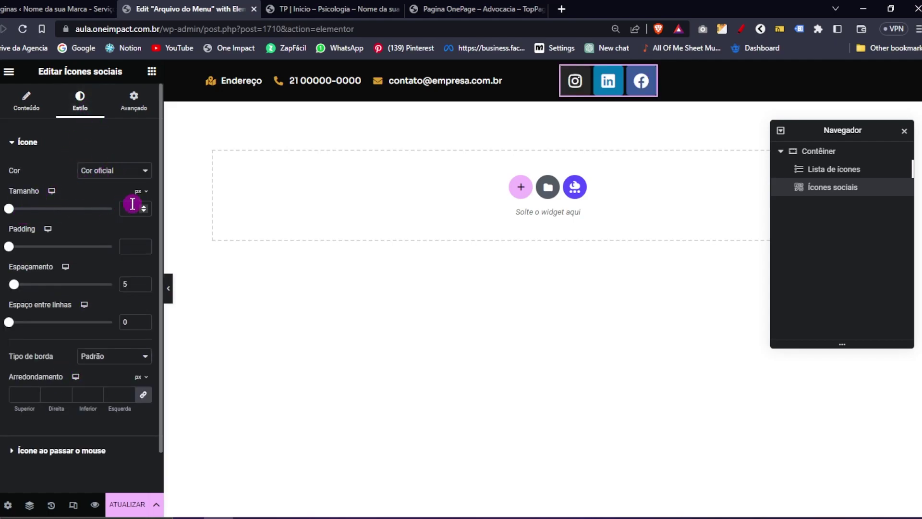
{"action": "left_click", "coordinate": [124, 172]}
{"action": "left_click", "coordinate": [118, 185]}
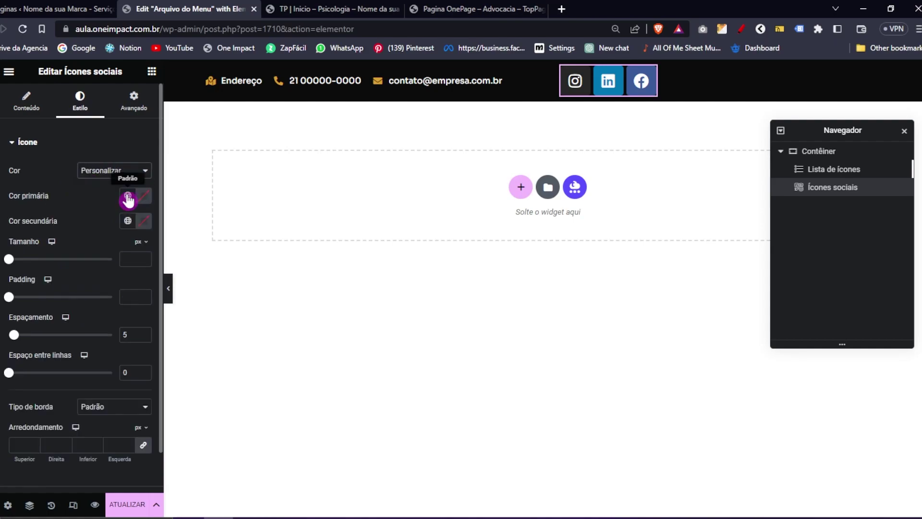
{"action": "left_click", "coordinate": [144, 205]}
{"action": "left_click_drag", "start_coordinate": [158, 243], "coordinate": [44, 229]}
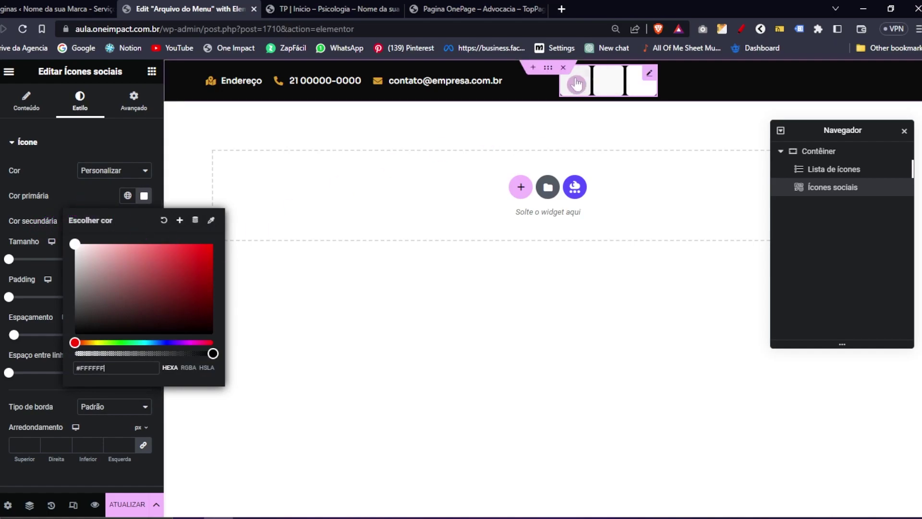
{"action": "left_click", "coordinate": [27, 176]}
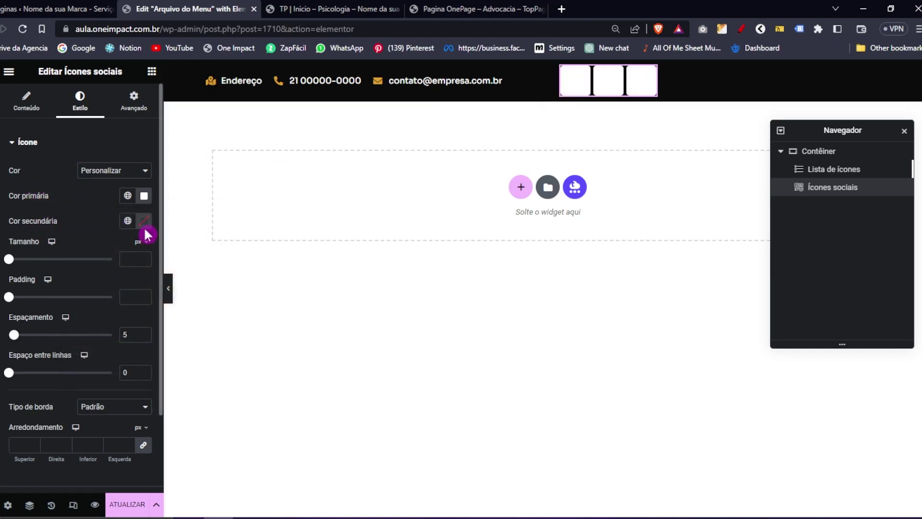
- Set the social icons' secondary colour to #0C0C0C by sampling the dark top bar
{"action": "left_click", "coordinate": [143, 221]}
{"action": "left_click", "coordinate": [211, 250]}
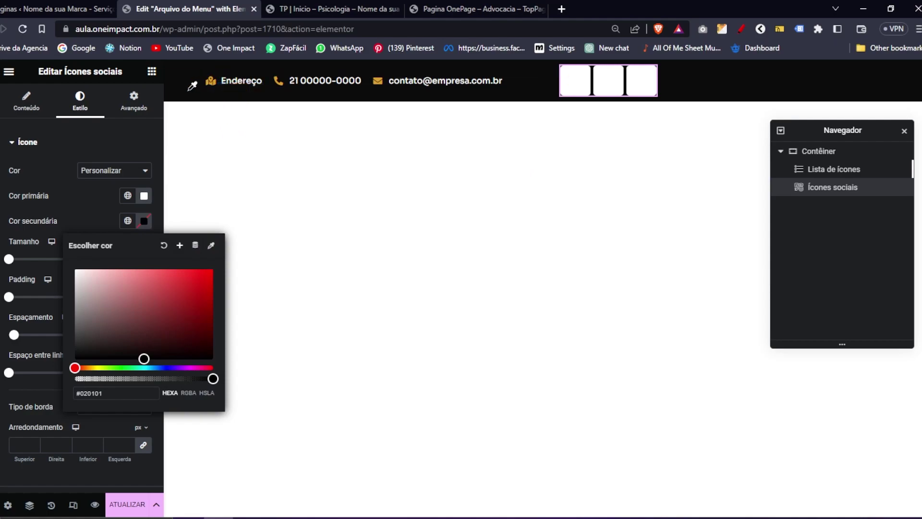
{"action": "left_click", "coordinate": [207, 103]}
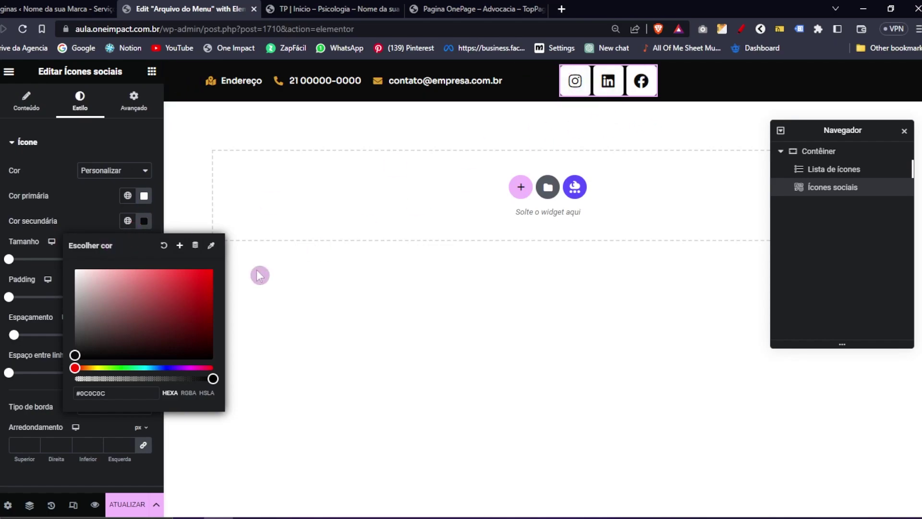
{"action": "left_click", "coordinate": [106, 221]}
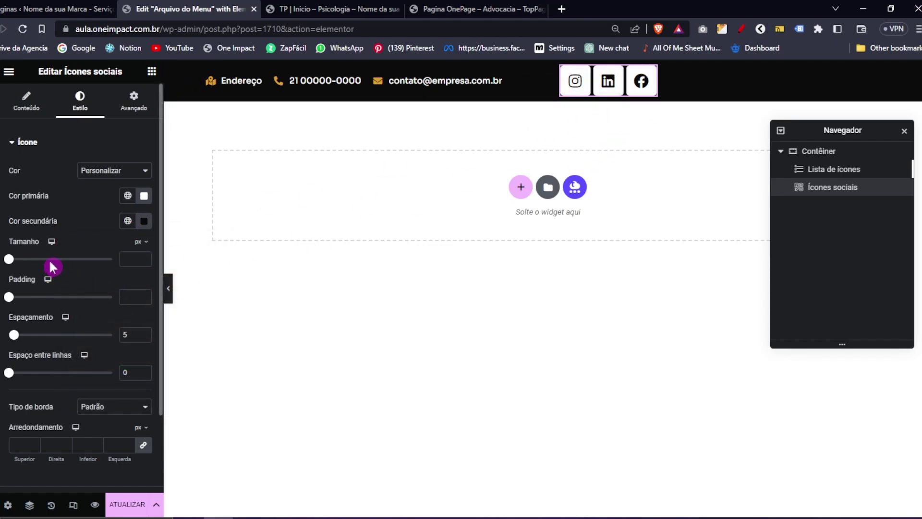
- Set the social icons' size to 20 px and their padding to 0.4 after trying 0.3 and 0.5
{"action": "left_click_drag", "start_coordinate": [10, 264], "coordinate": [14, 260]}
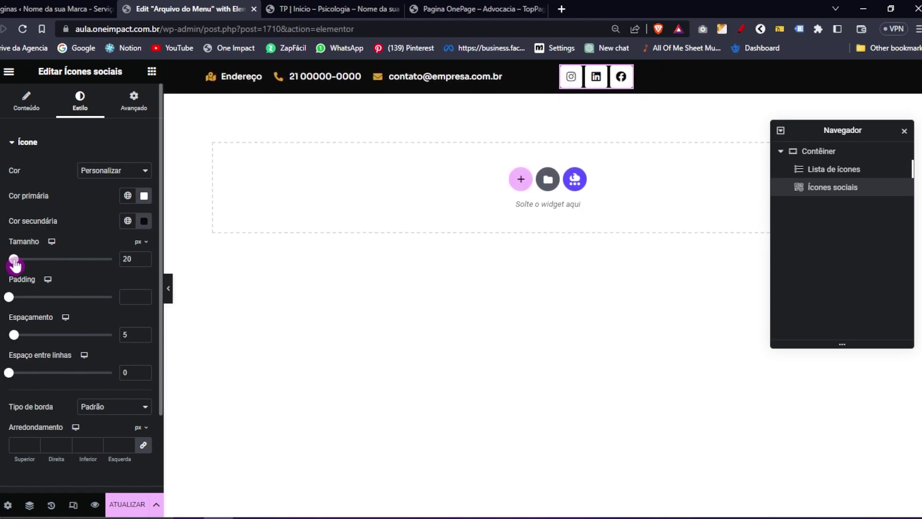
{"action": "left_click_drag", "start_coordinate": [17, 302], "coordinate": [22, 302]}
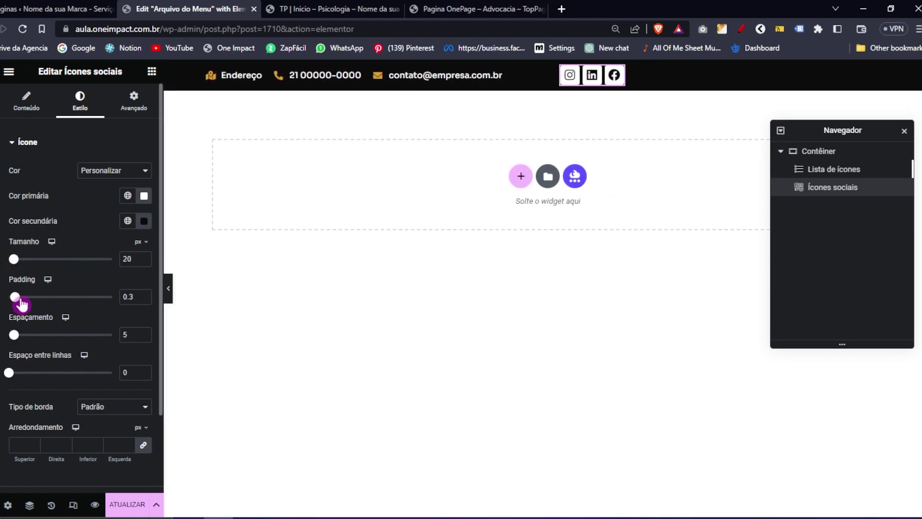
{"action": "left_click", "coordinate": [145, 299]}
{"action": "left_click", "coordinate": [145, 298]}
{"action": "left_click", "coordinate": [145, 294]}
{"action": "left_click", "coordinate": [145, 294]}
{"action": "left_click", "coordinate": [145, 295]}
{"action": "left_click", "coordinate": [146, 294]}
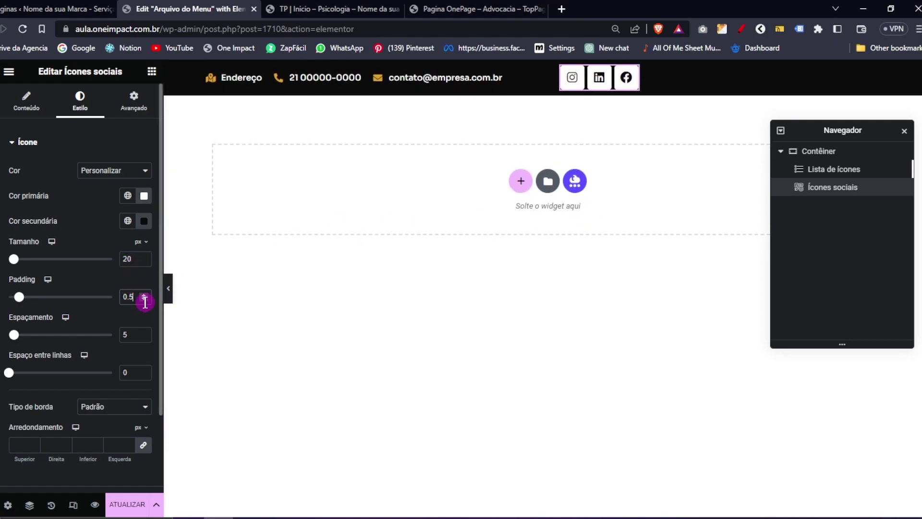
{"action": "left_click", "coordinate": [144, 301]}
- Set the social icons' size to 22 px and the spacing between them to 10
{"action": "left_click", "coordinate": [146, 261]}
{"action": "left_click", "coordinate": [144, 257]}
{"action": "left_click", "coordinate": [144, 256]}
{"action": "left_click", "coordinate": [144, 257]}
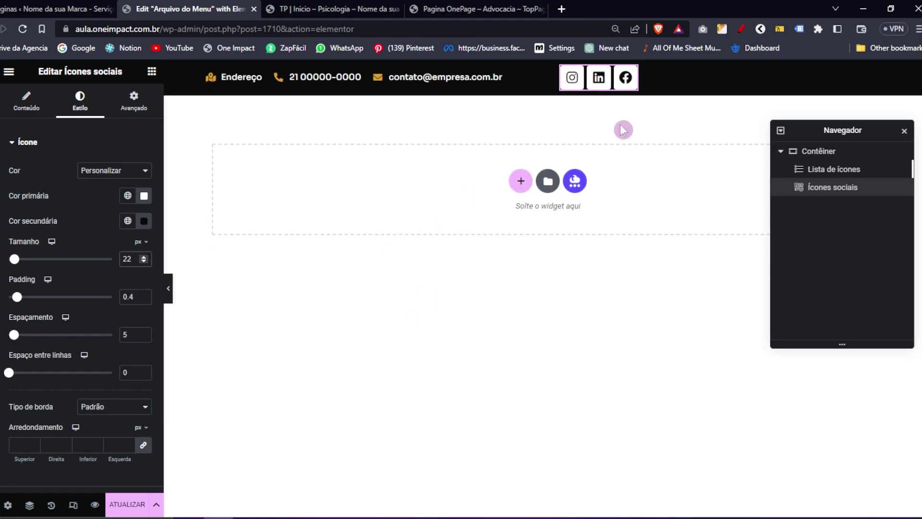
{"action": "left_click_drag", "start_coordinate": [14, 340], "coordinate": [19, 342]}
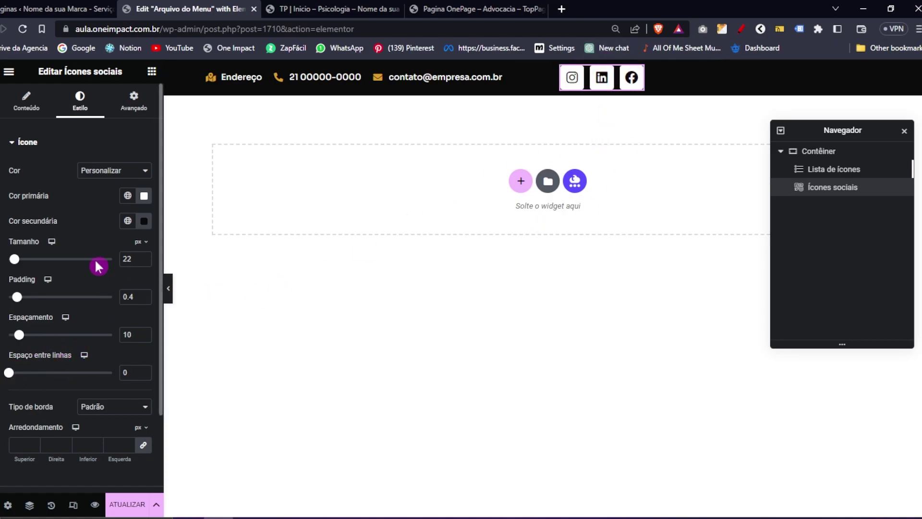
- Round the social icons into circles with a 50 px radius on all corners after trying 5 px
{"action": "scroll", "coordinate": [59, 377], "scroll_direction": "down", "scroll_amount": 1}
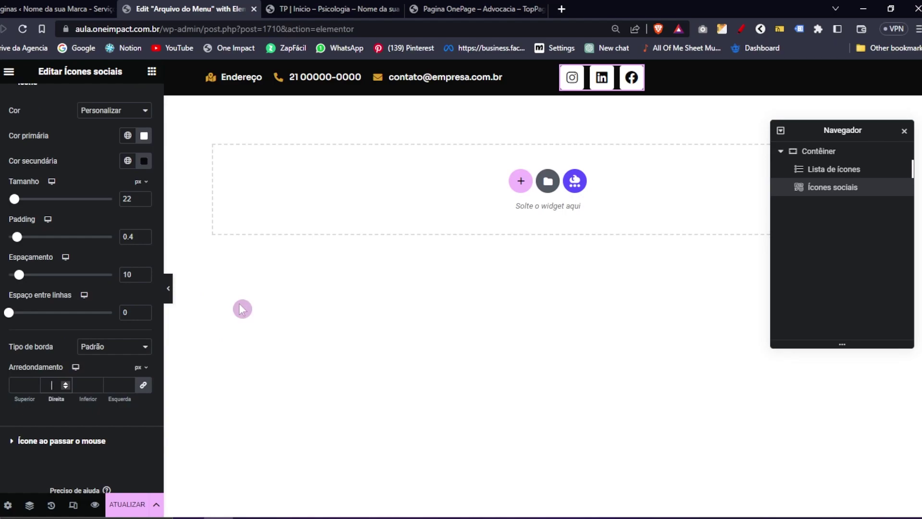
{"action": "double_click", "coordinate": [91, 384]}
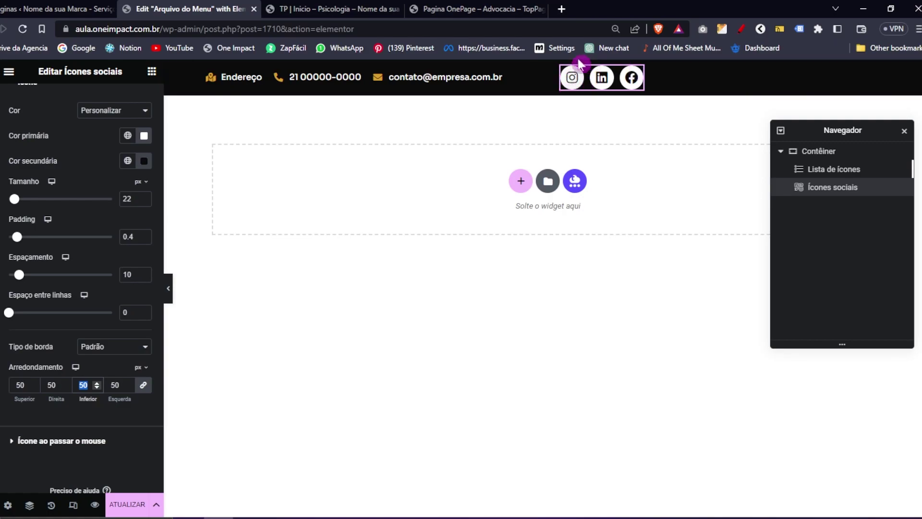
{"action": "type", "text": "5"}
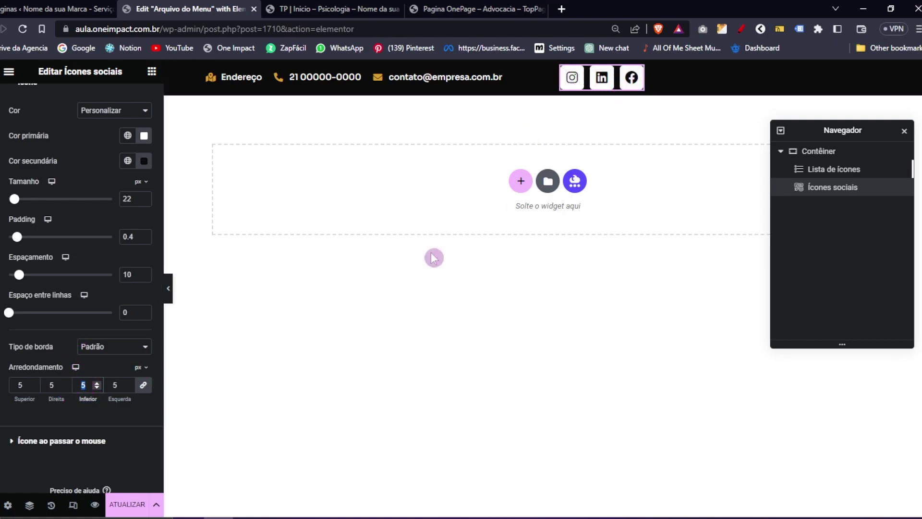
{"action": "left_click", "coordinate": [169, 288]}
{"action": "left_click", "coordinate": [1, 298]}
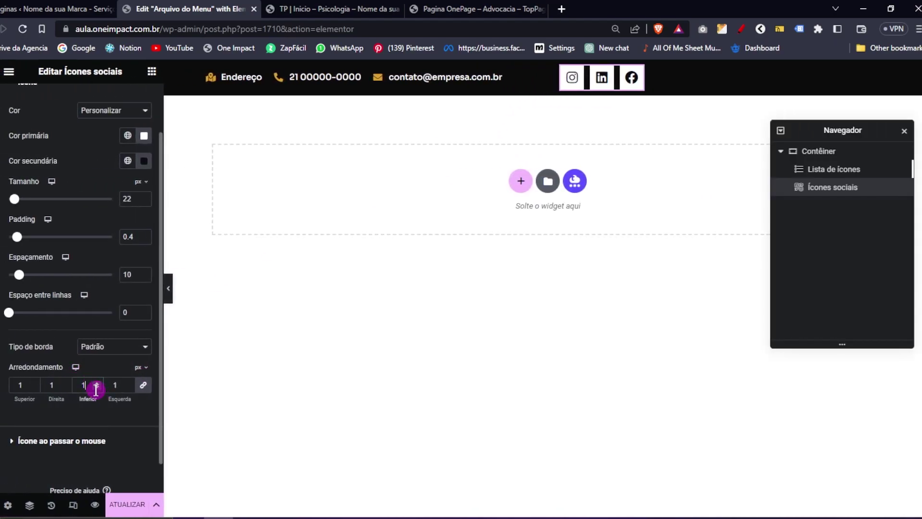
{"action": "type", "text": "50"}
{"action": "scroll", "coordinate": [73, 323], "scroll_direction": "down", "scroll_amount": 1}
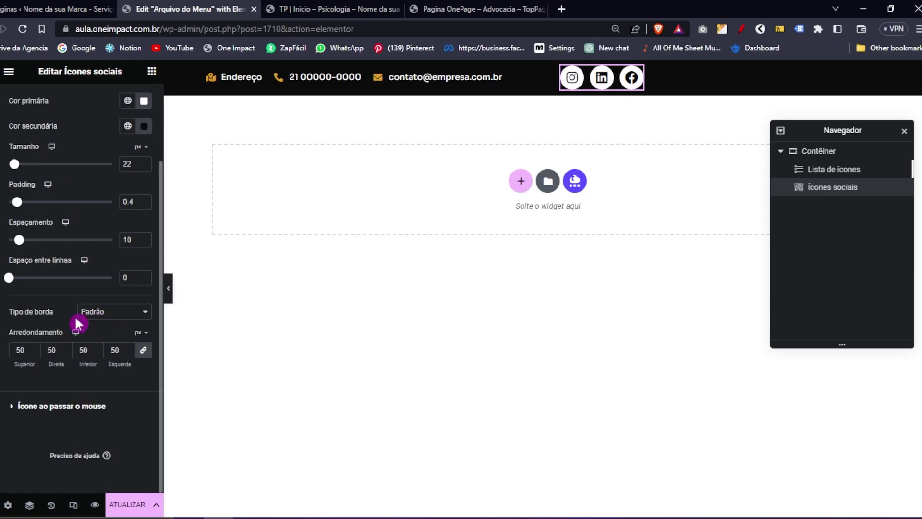
- Set the social icons' hover animation to Pop
{"action": "left_click", "coordinate": [43, 407]}
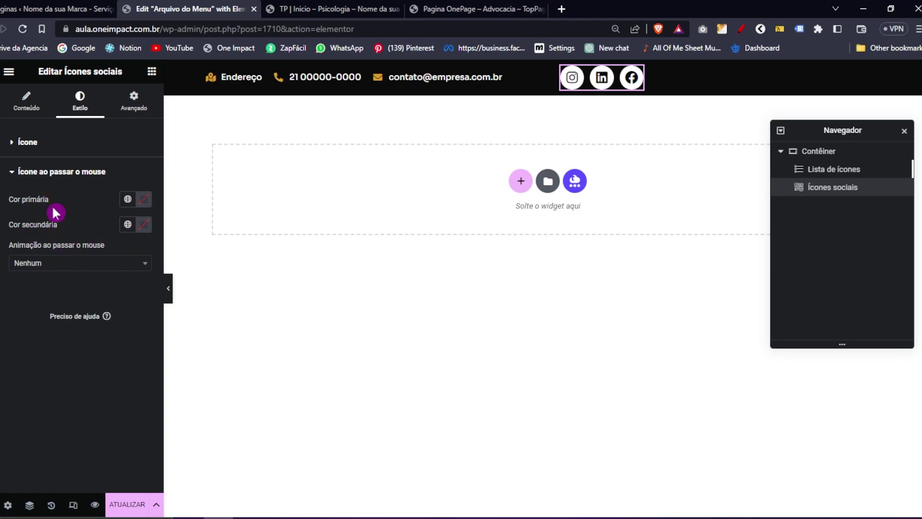
{"action": "left_click", "coordinate": [37, 268]}
{"action": "left_click", "coordinate": [56, 379]}
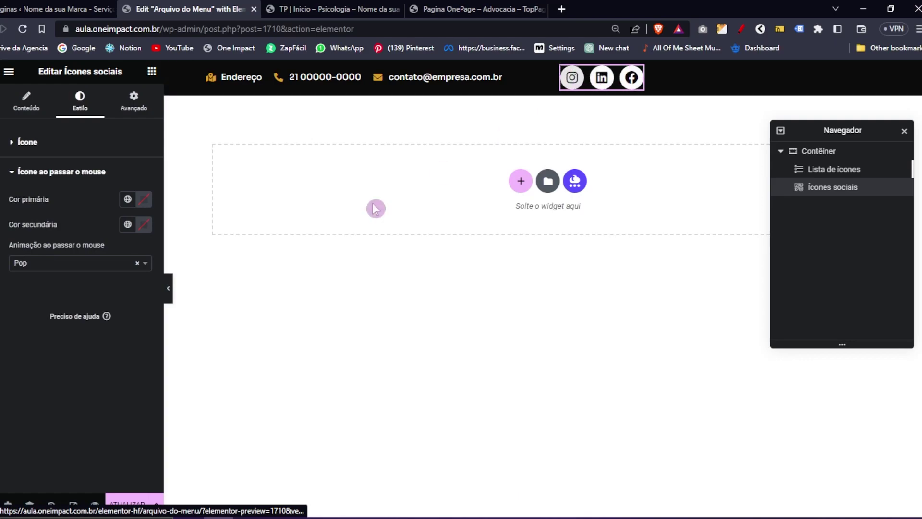
{"action": "left_click", "coordinate": [42, 262]}
{"action": "scroll", "coordinate": [41, 381], "scroll_direction": "down", "scroll_amount": 5}
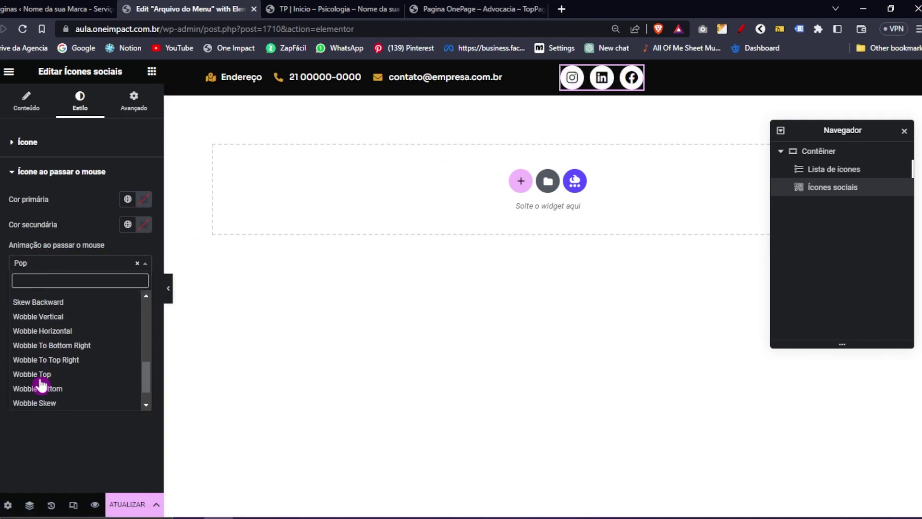
{"action": "scroll", "coordinate": [41, 384], "scroll_direction": "up", "scroll_amount": 5}
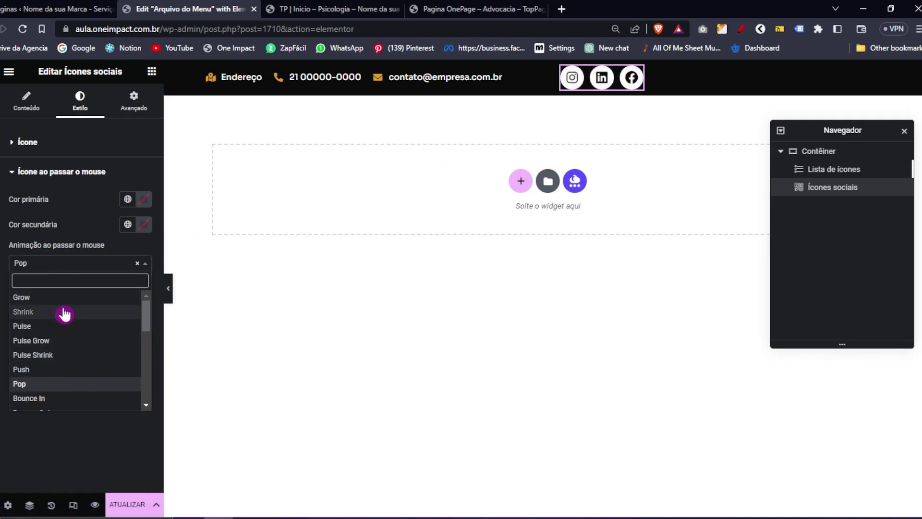
{"action": "left_click", "coordinate": [24, 268]}
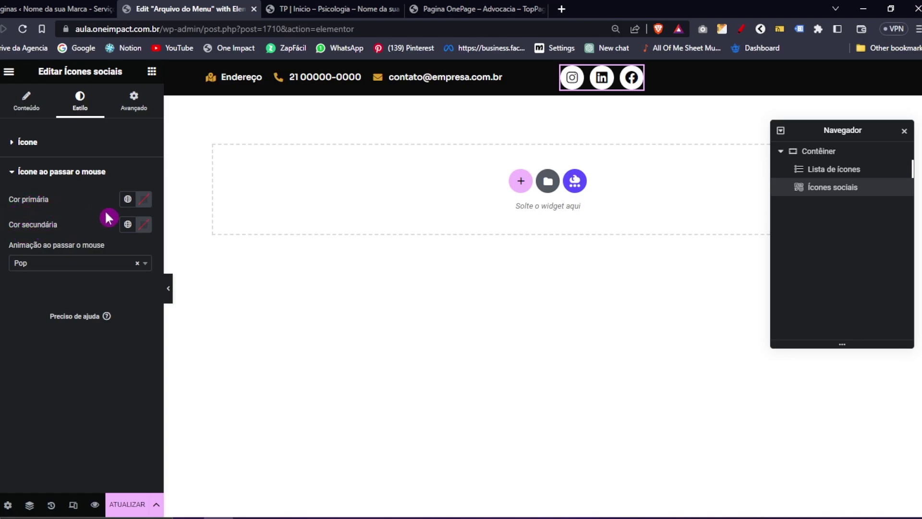
- Try a red, a light pink and the sampled yellow #FFC145 as the social icons' primary hover color
{"action": "left_click", "coordinate": [144, 201]}
{"action": "mouse_move", "coordinate": [112, 283]}
{"action": "left_mouse_down"}
{"action": "mouse_move", "coordinate": [215, 255]}
{"action": "mouse_move", "coordinate": [129, 291]}
{"action": "left_mouse_up"}
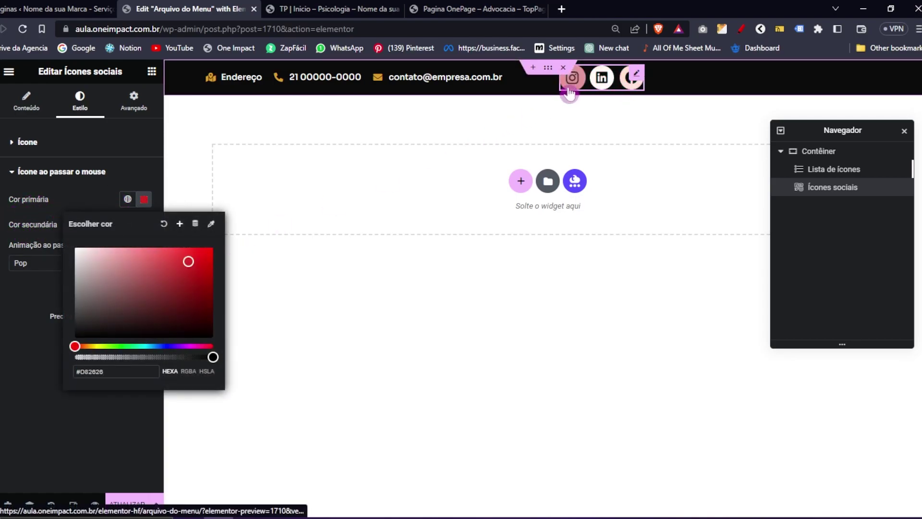
{"action": "left_click_drag", "start_coordinate": [187, 260], "coordinate": [109, 207]}
{"action": "left_click", "coordinate": [148, 205]}
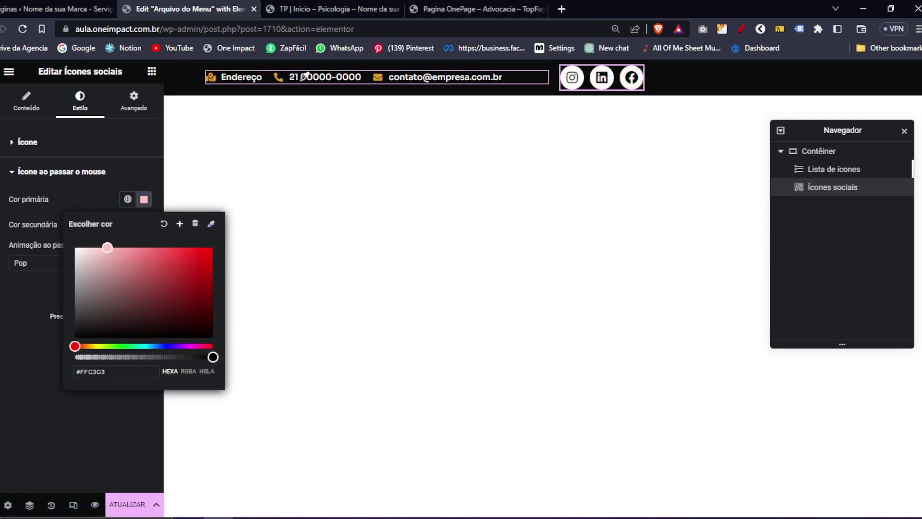
{"action": "left_click", "coordinate": [310, 96]}
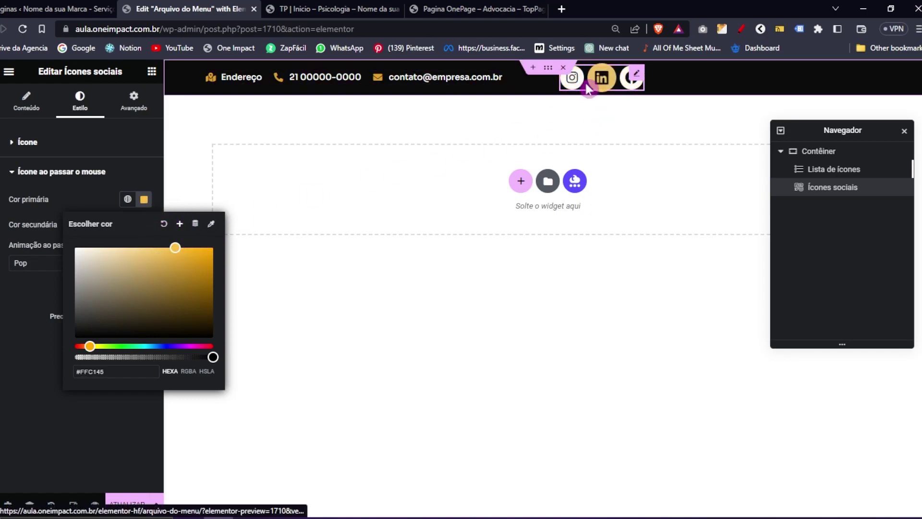
{"action": "left_click", "coordinate": [45, 233]}
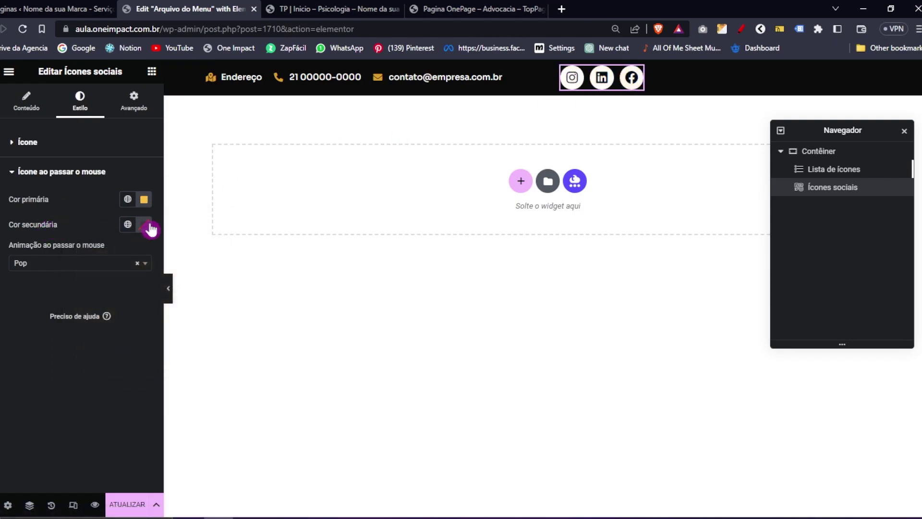
- Try white as the social icons' secondary hover color, sampling it from the page
{"action": "left_click", "coordinate": [144, 224]}
{"action": "left_click_drag", "start_coordinate": [74, 246], "coordinate": [53, 241]}
{"action": "left_click", "coordinate": [90, 214]}
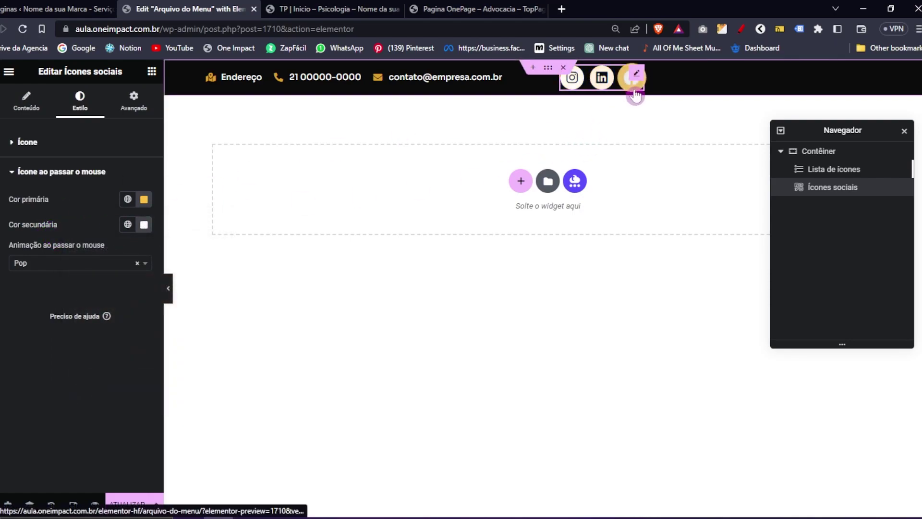
{"action": "left_click", "coordinate": [144, 224]}
{"action": "left_click", "coordinate": [211, 250]}
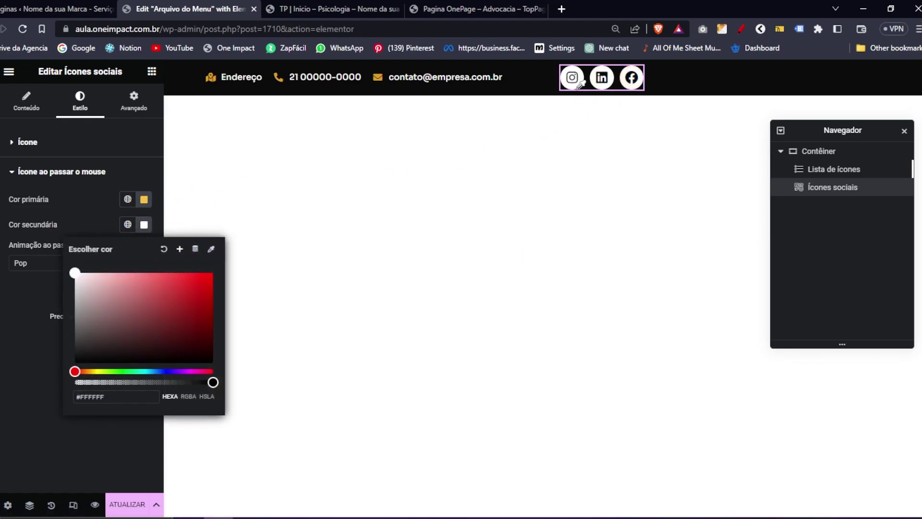
{"action": "left_click", "coordinate": [87, 224]}
- Clear the social icons' secondary and primary hover colors
{"action": "left_click", "coordinate": [144, 224]}
{"action": "left_click", "coordinate": [169, 255]}
{"action": "left_click", "coordinate": [144, 199]}
{"action": "left_click", "coordinate": [165, 225]}
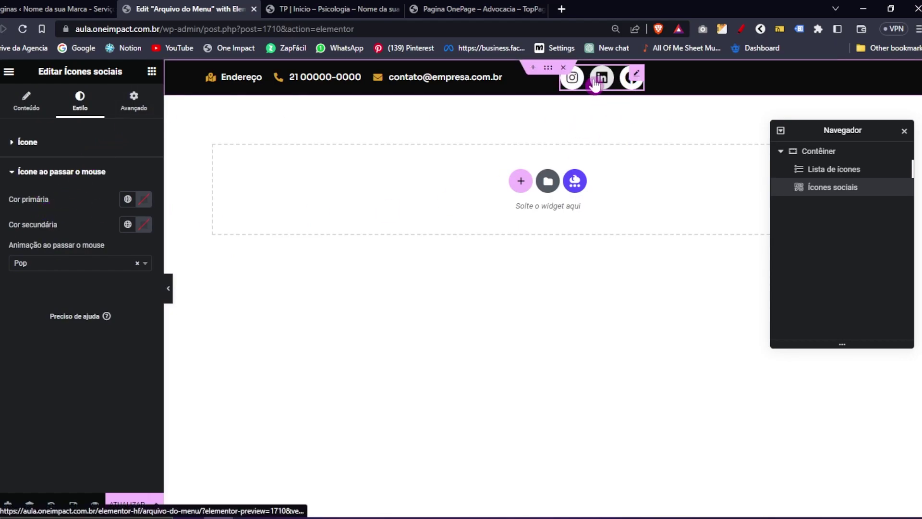
- Give the social icons widget a custom width of 50% and align its icons to the right
{"action": "left_click", "coordinate": [140, 105]}
{"action": "left_click", "coordinate": [103, 269]}
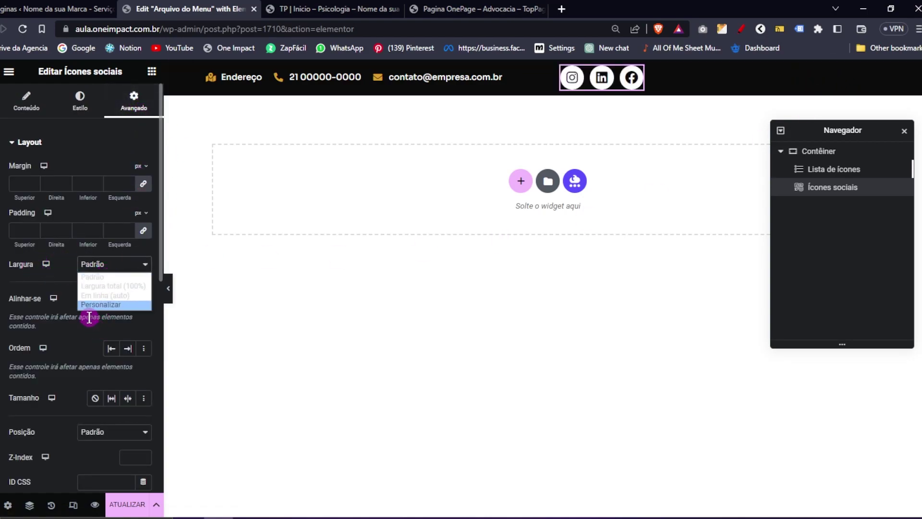
{"action": "left_click", "coordinate": [102, 305]}
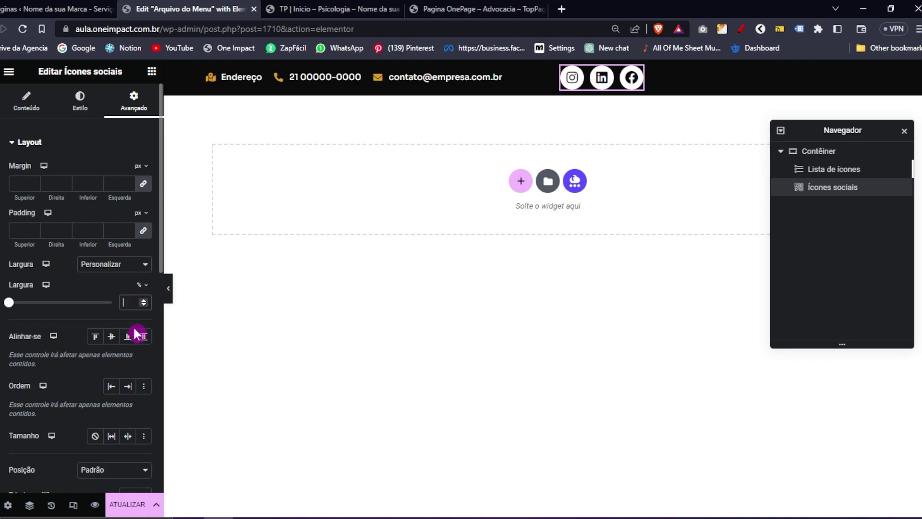
{"action": "type", "text": "50"}
{"action": "left_click", "coordinate": [146, 286]}
{"action": "left_click", "coordinate": [140, 307]}
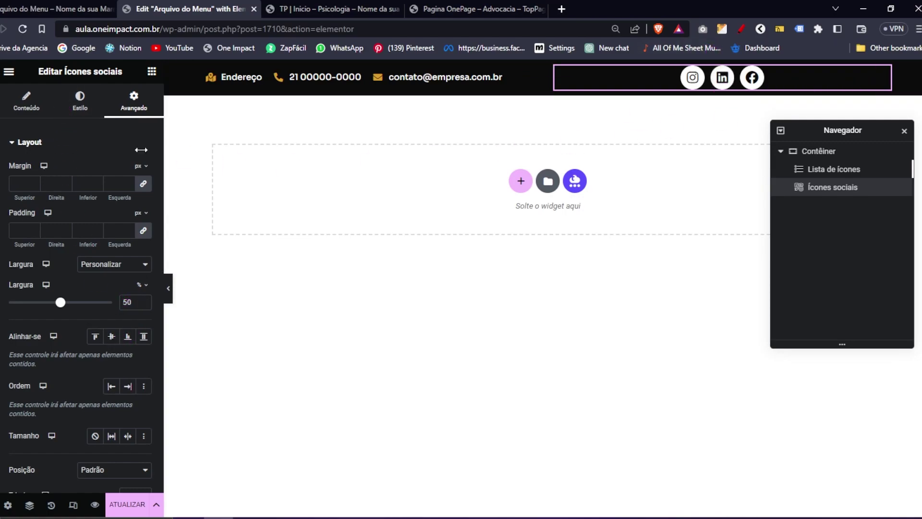
{"action": "left_click", "coordinate": [26, 102]}
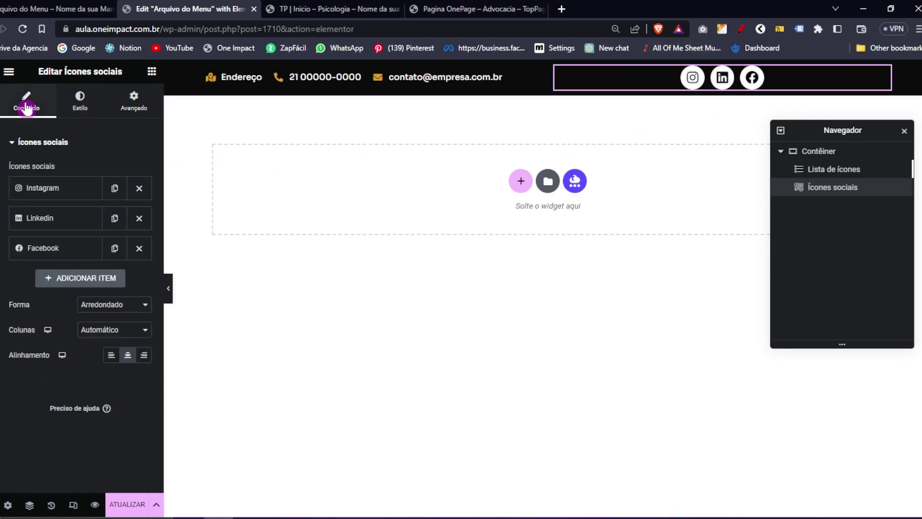
{"action": "left_click", "coordinate": [145, 356]}
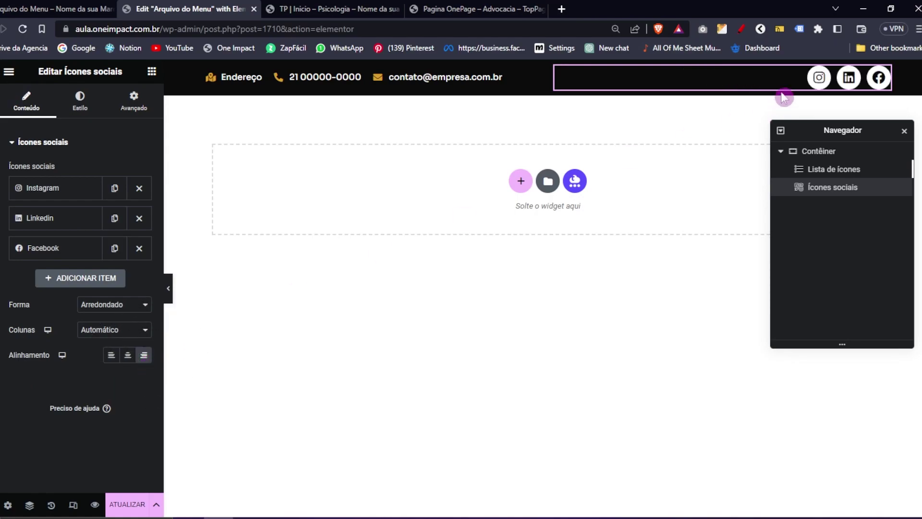
- Examine the Instagram item's link field and where a profile address would be copied from
{"action": "left_click", "coordinate": [68, 200]}
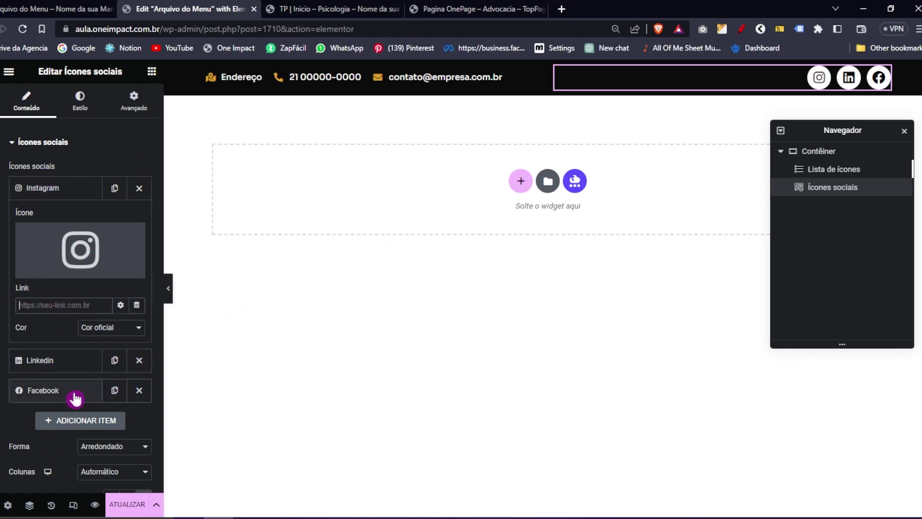
{"action": "left_click", "coordinate": [108, 32]}
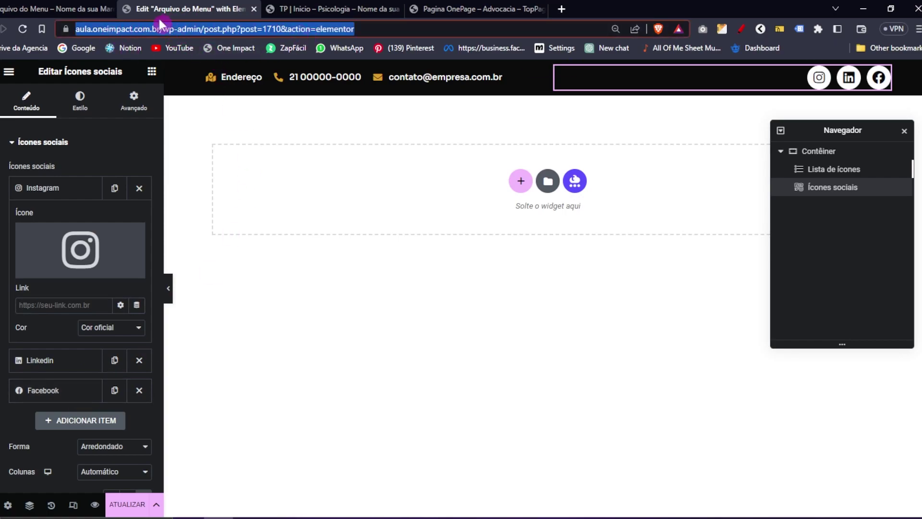
{"action": "left_click", "coordinate": [62, 297]}
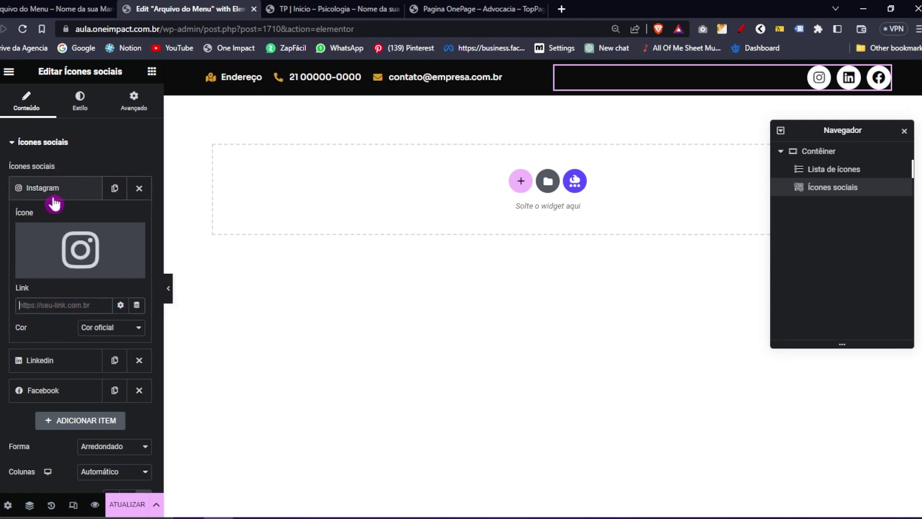
{"action": "left_click", "coordinate": [123, 31]}
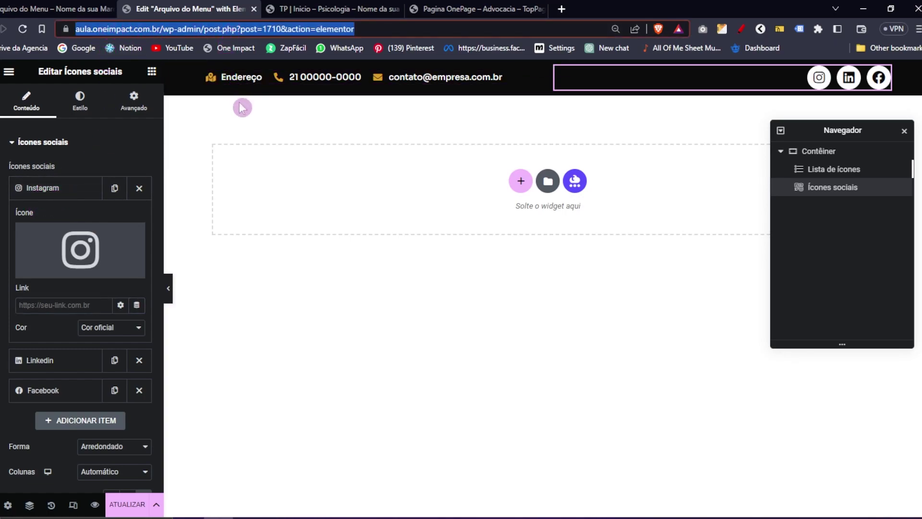
{"action": "left_click", "coordinate": [37, 309]}
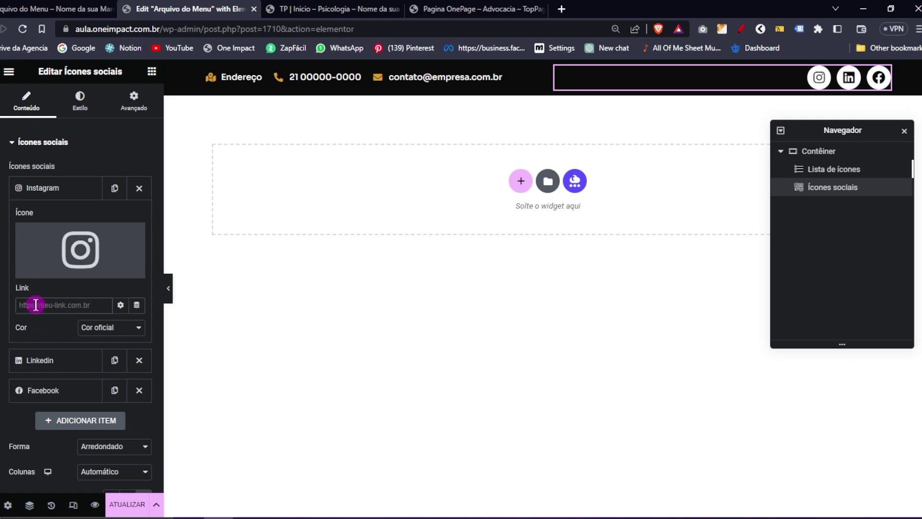
{"action": "left_click", "coordinate": [48, 188]}
{"action": "left_click", "coordinate": [135, 488]}
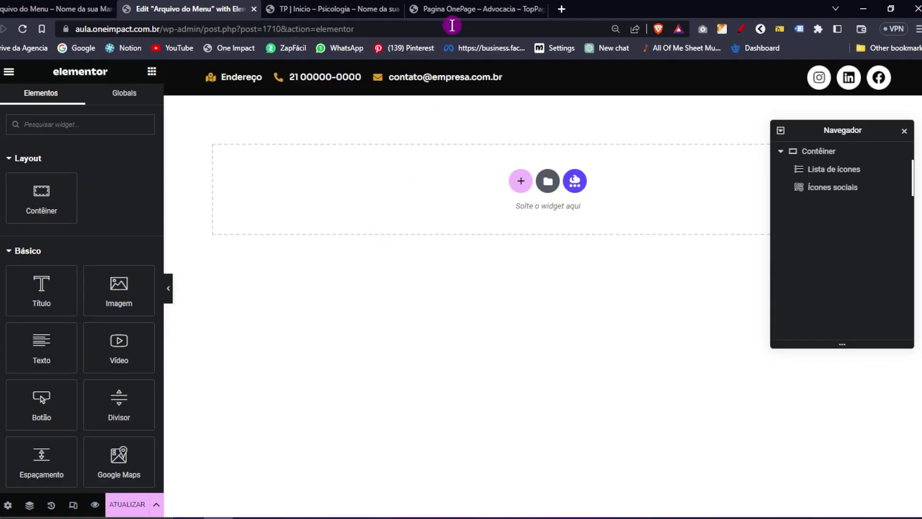
- After checking the law-firm reference page's header, add a second container with horizontal direction and a minimum height of 50 px
{"action": "left_click", "coordinate": [454, 10]}
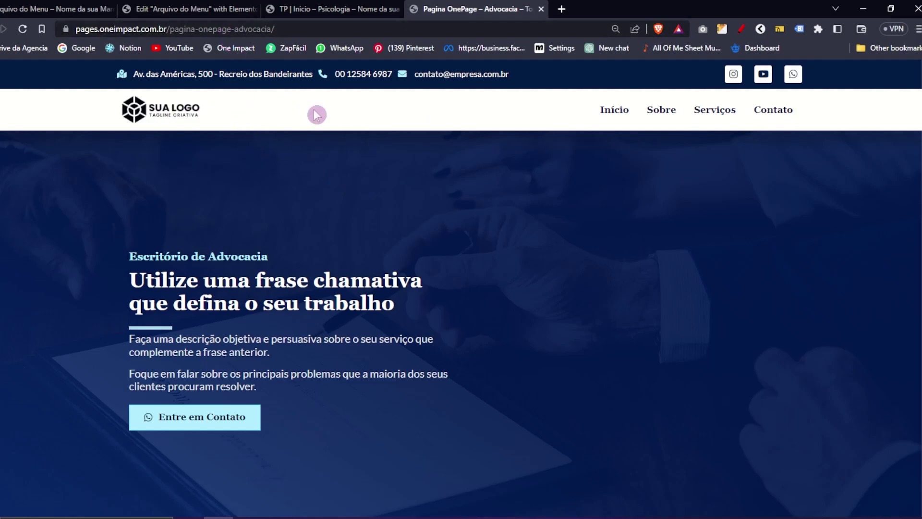
{"action": "left_click", "coordinate": [163, 8]}
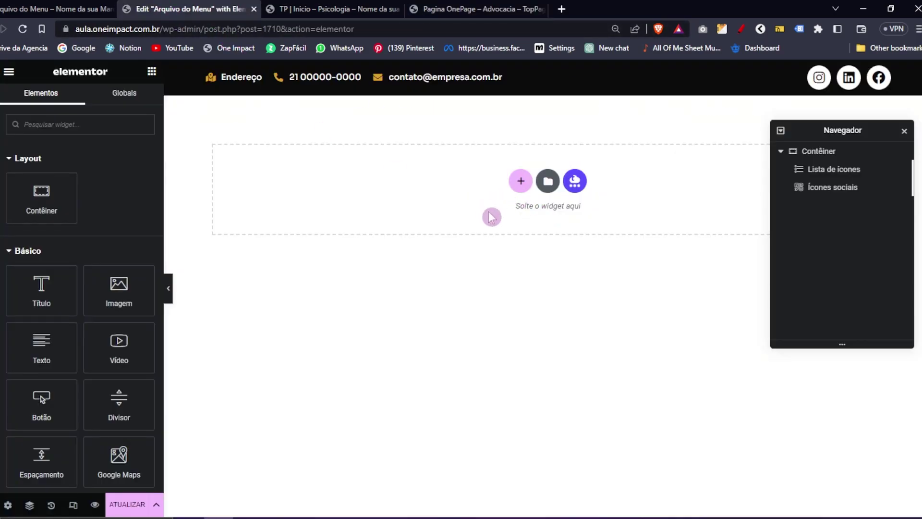
{"action": "left_click", "coordinate": [530, 194]}
{"action": "left_click", "coordinate": [449, 207]}
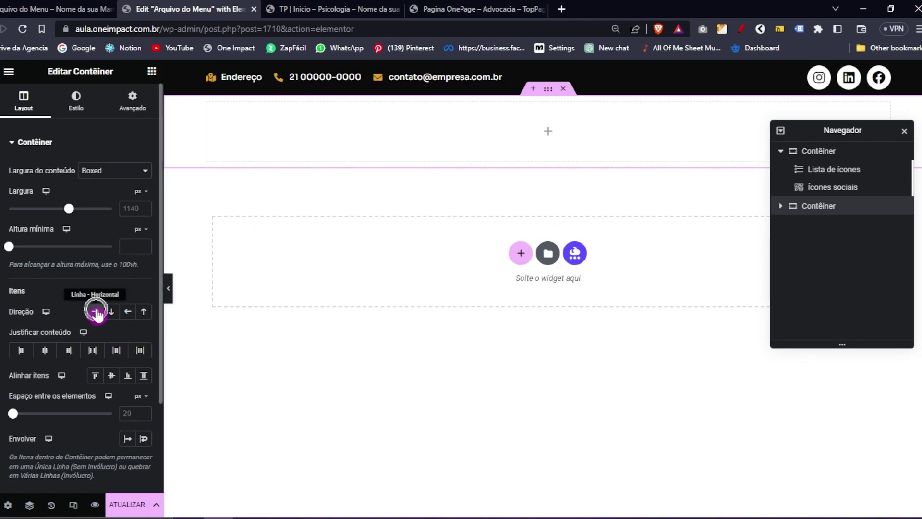
{"action": "left_click", "coordinate": [124, 246]}
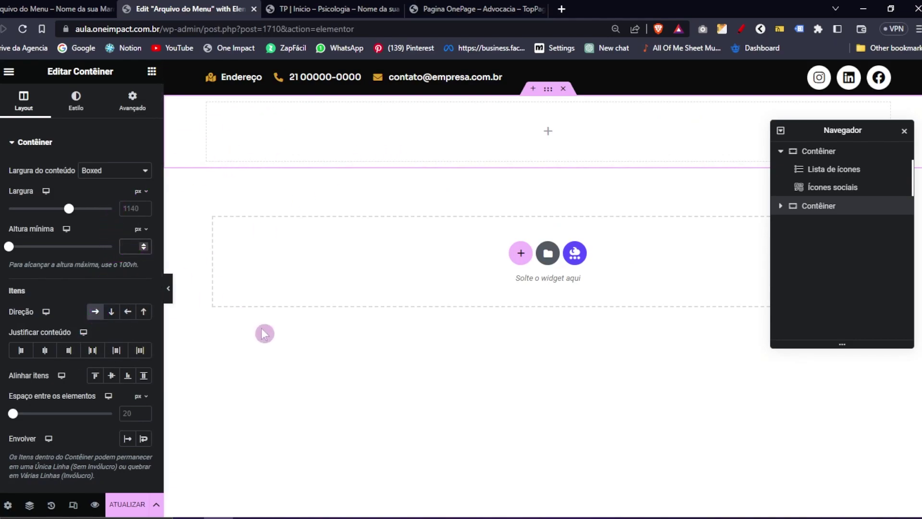
{"action": "type", "text": "50"}
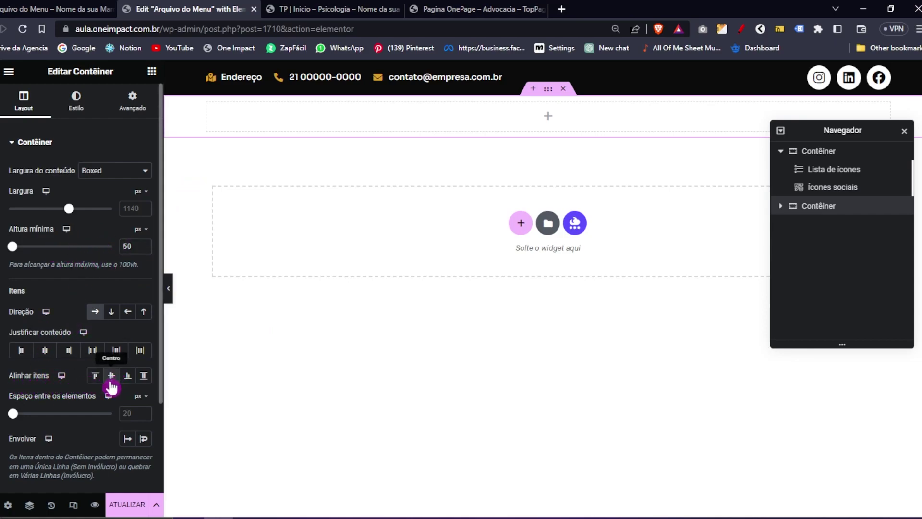
- Add an image widget to the second container and open the media library for it
{"action": "left_click", "coordinate": [152, 72]}
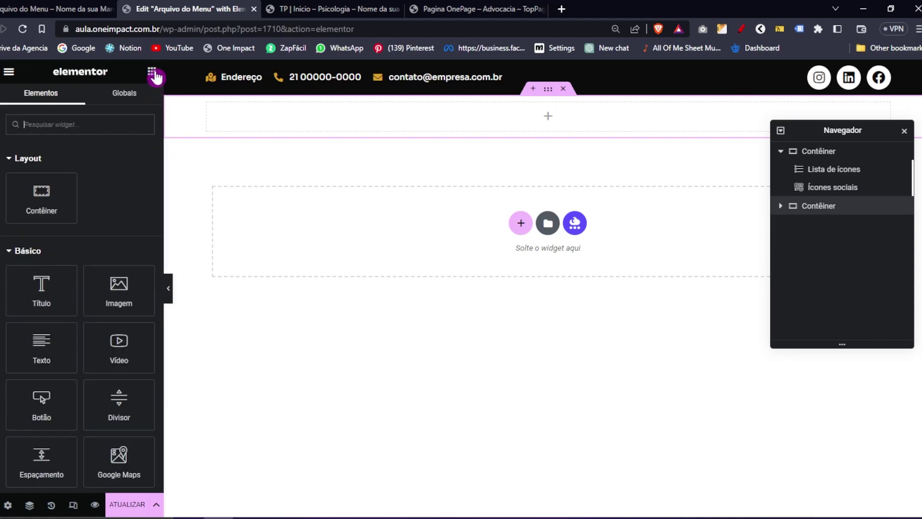
{"action": "left_click_drag", "start_coordinate": [120, 294], "coordinate": [254, 144]}
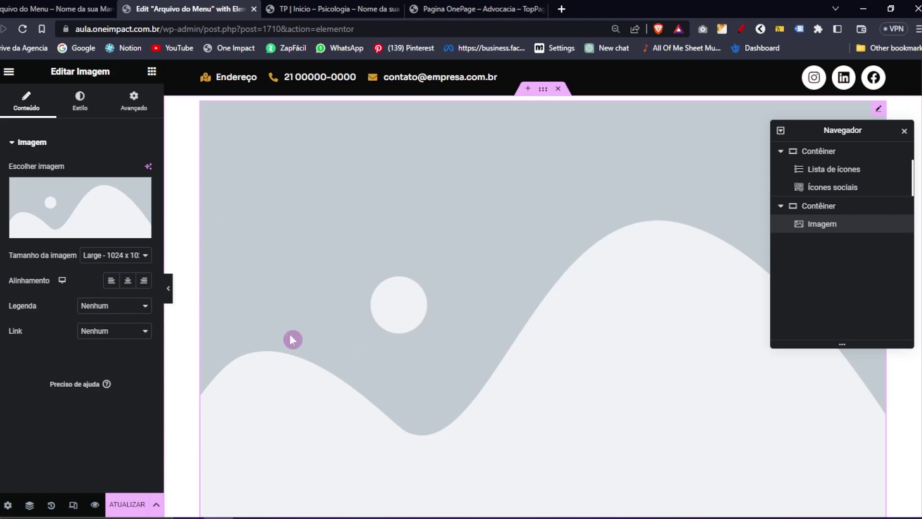
{"action": "mouse_move", "coordinate": [78, 204]}
{"action": "left_click", "coordinate": [46, 211]}
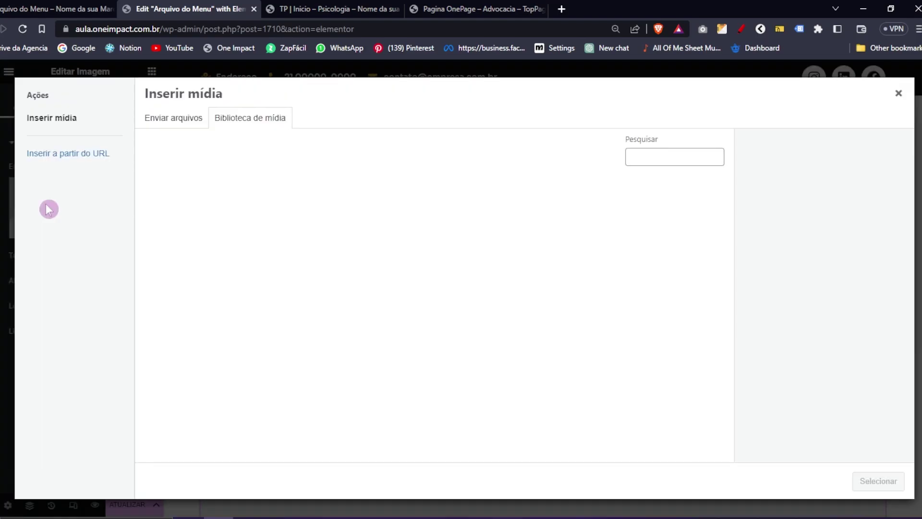
- Insert the black logo Modelo-de-Logo-2.png from the media library into the image widget
{"action": "scroll", "coordinate": [384, 381], "scroll_direction": "down", "scroll_amount": 3}
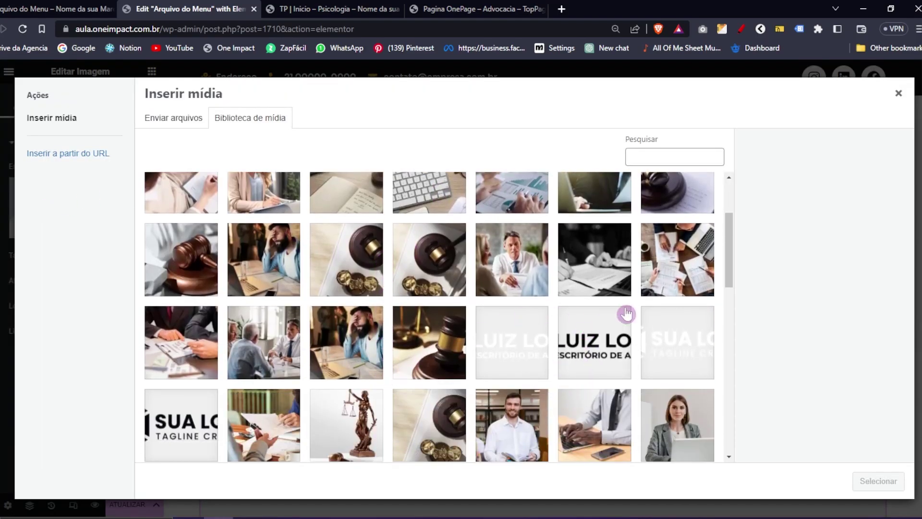
{"action": "scroll", "coordinate": [605, 323], "scroll_direction": "down", "scroll_amount": 2}
{"action": "left_click", "coordinate": [181, 365]}
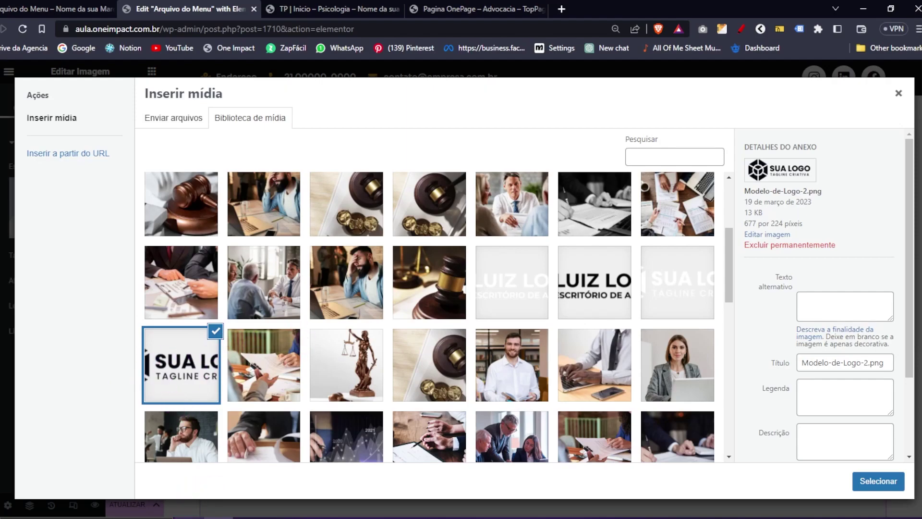
{"action": "left_click", "coordinate": [189, 517]}
{"action": "left_click_drag", "start_coordinate": [816, 413], "coordinate": [829, 326]}
{"action": "left_click", "coordinate": [95, 346]}
{"action": "left_click_drag", "start_coordinate": [730, 287], "coordinate": [729, 292]}
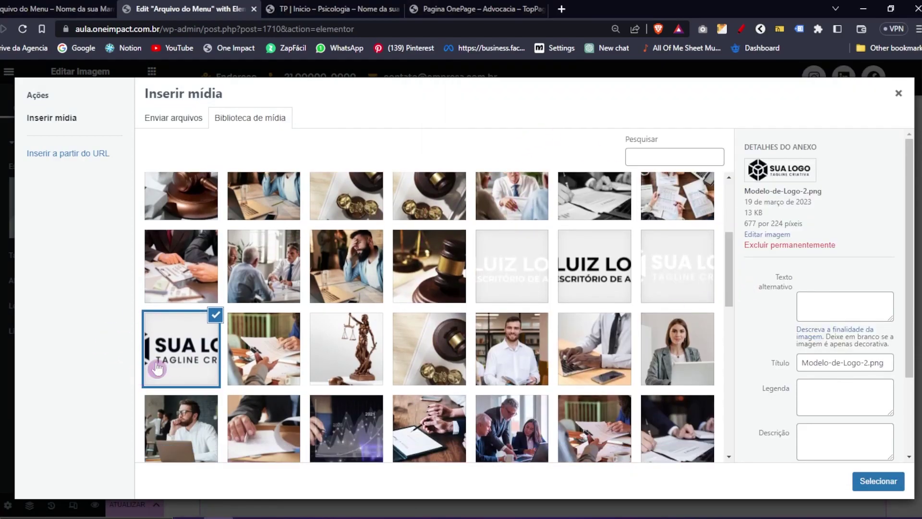
{"action": "left_click", "coordinate": [233, 319]}
{"action": "left_click", "coordinate": [147, 363]}
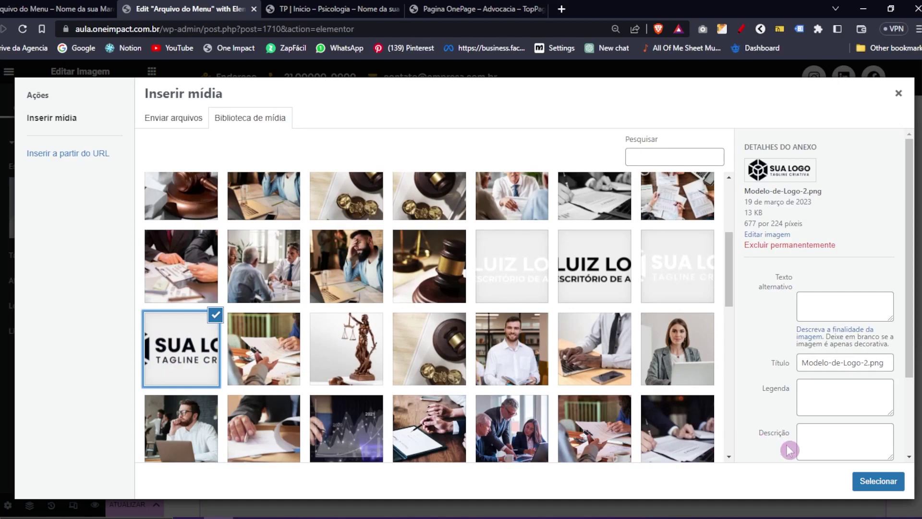
{"action": "left_click", "coordinate": [864, 478]}
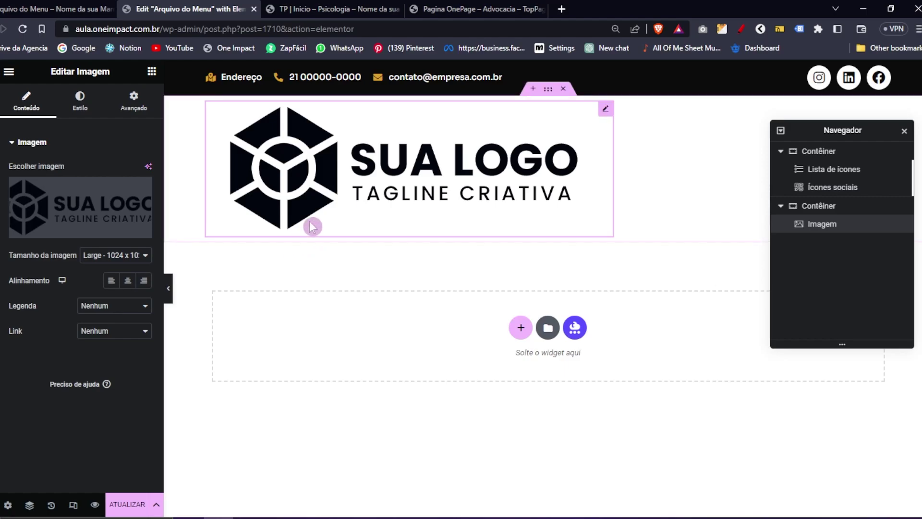
- Left-align the logo image in its widget and set the image width to 25%
{"action": "key", "text": "ctrl+Tab"}
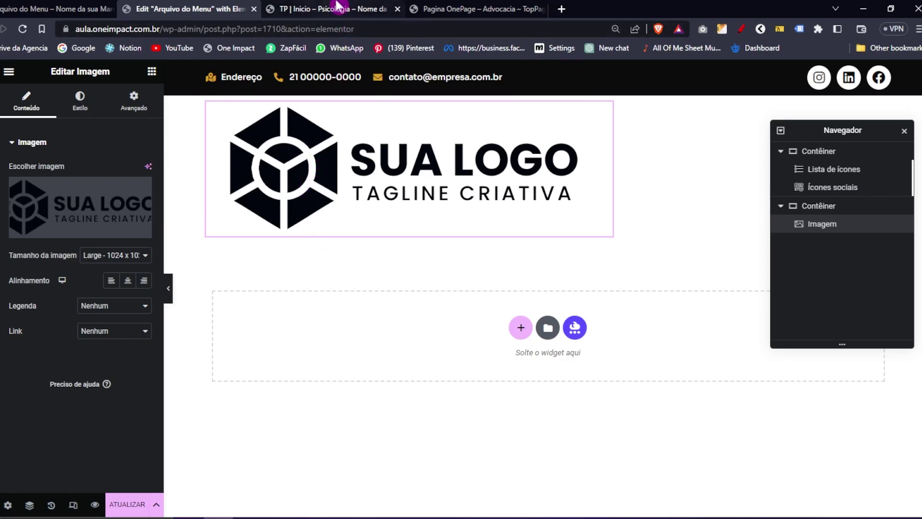
{"action": "key", "text": "ctrl+shift+Tab"}
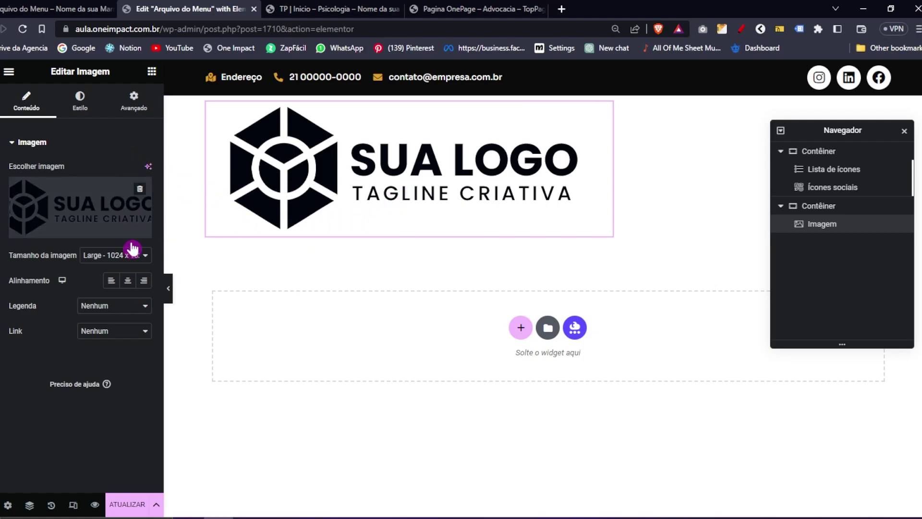
{"action": "left_click", "coordinate": [113, 280]}
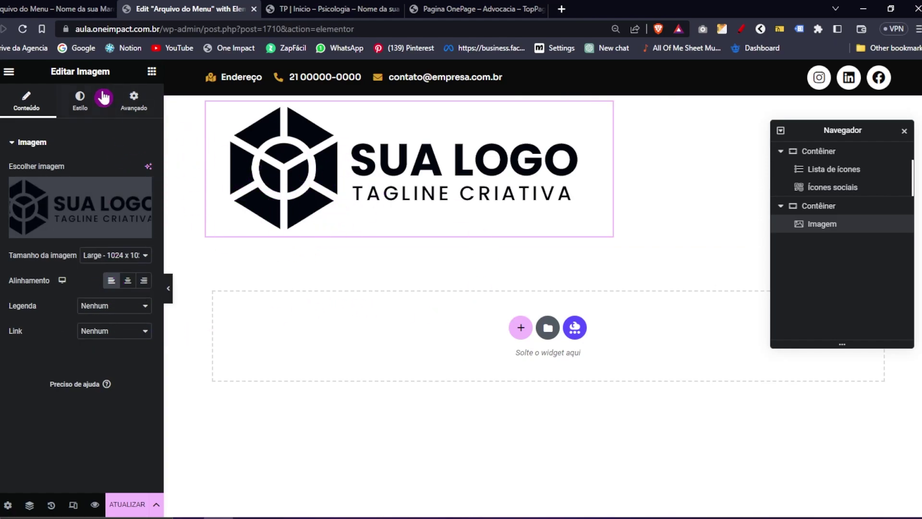
{"action": "left_click", "coordinate": [80, 107]}
{"action": "left_click_drag", "start_coordinate": [9, 183], "coordinate": [32, 190]}
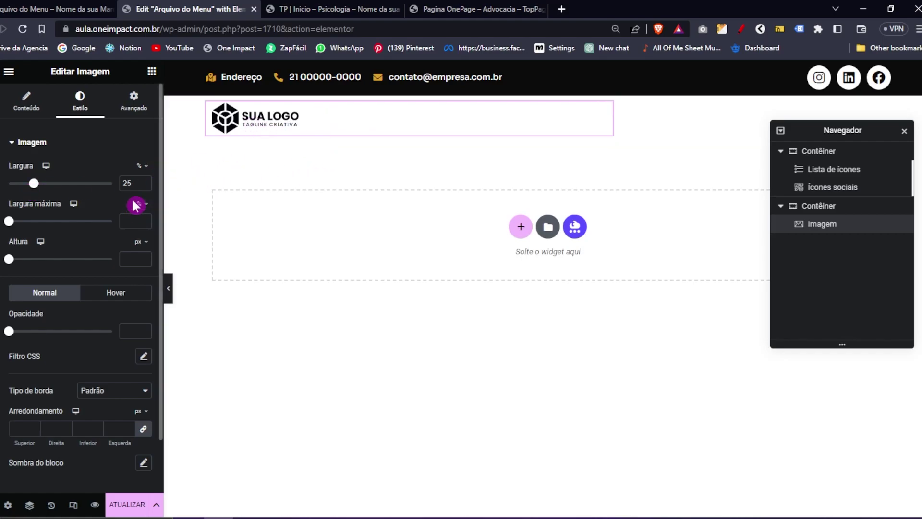
- Switch the logo widget's layout width to custom and set it to 50%
{"action": "left_click", "coordinate": [135, 102]}
{"action": "left_click", "coordinate": [101, 275]}
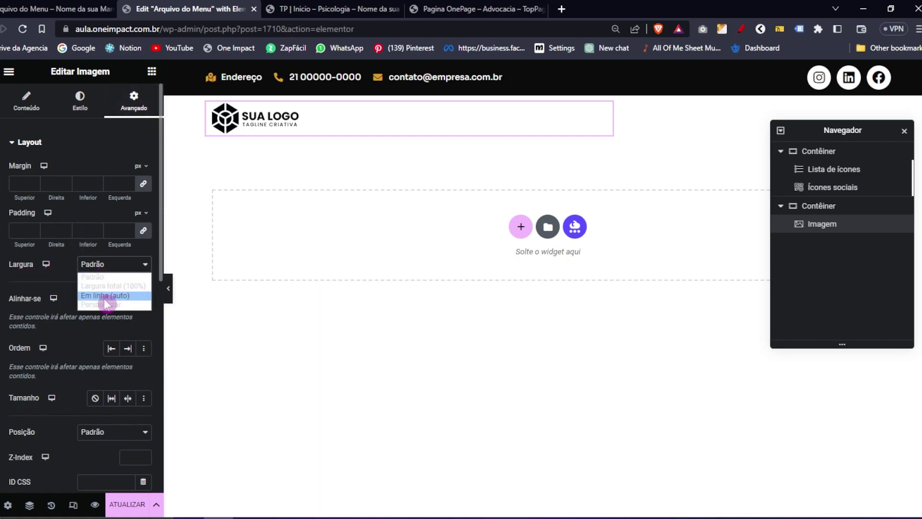
{"action": "left_click", "coordinate": [105, 297]}
{"action": "type", "text": "50"}
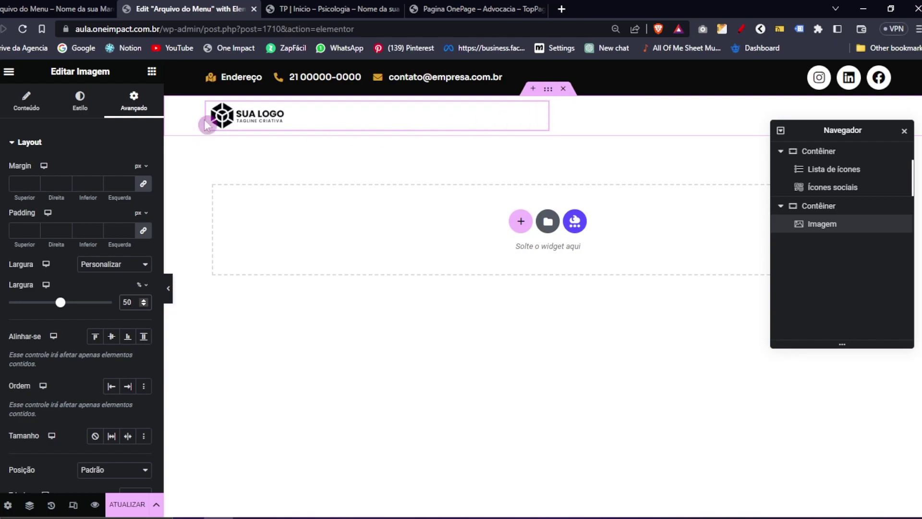
- Increase the logo's image width to 28%
{"action": "left_click", "coordinate": [92, 105]}
{"action": "left_click", "coordinate": [144, 181]}
{"action": "left_click", "coordinate": [143, 181]}
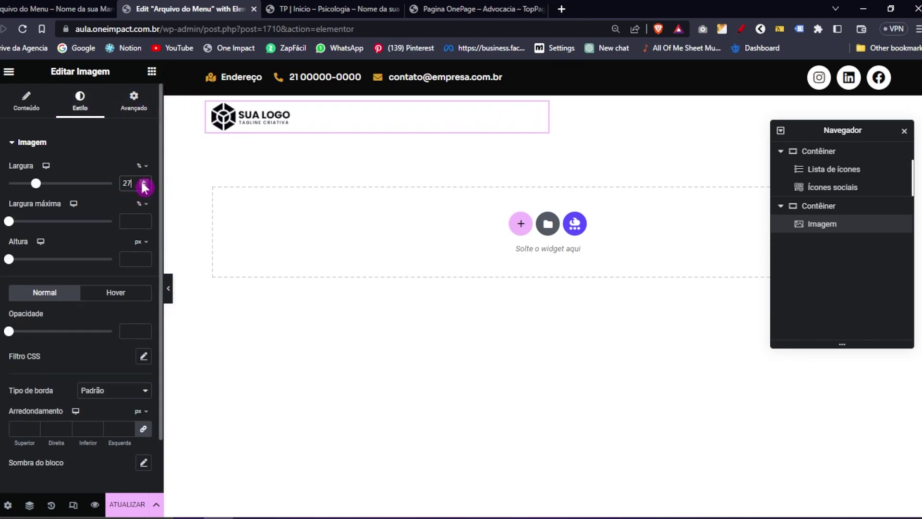
{"action": "left_click", "coordinate": [144, 181]}
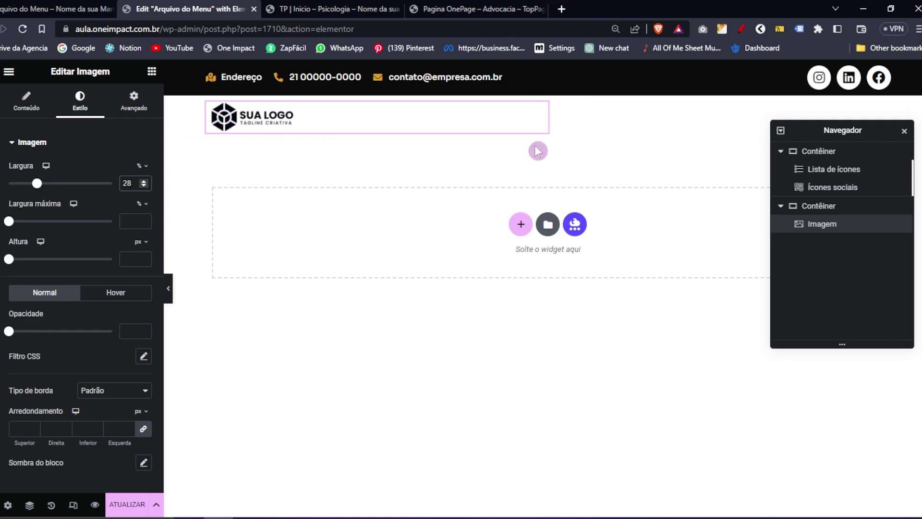
{"action": "left_click", "coordinate": [29, 104]}
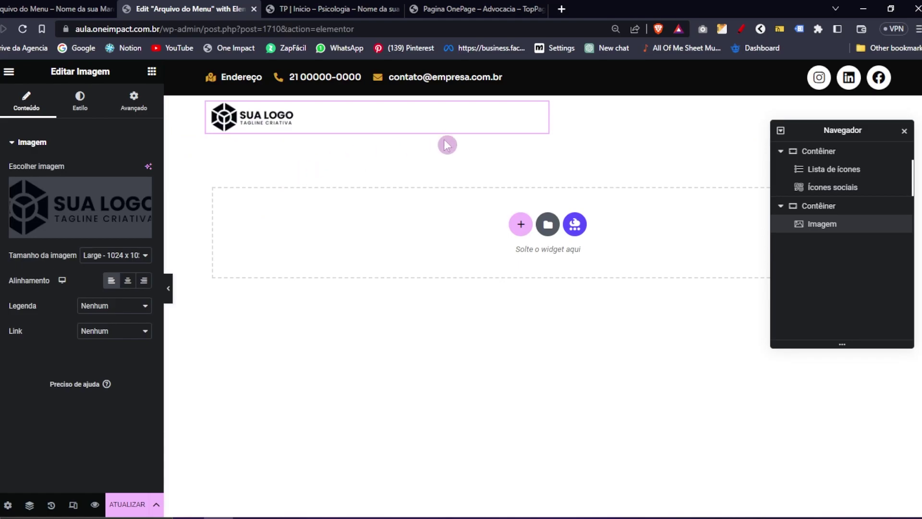
- Find the Navigation Menu widget and place it after the logo image in the second container
{"action": "left_click", "coordinate": [463, 8]}
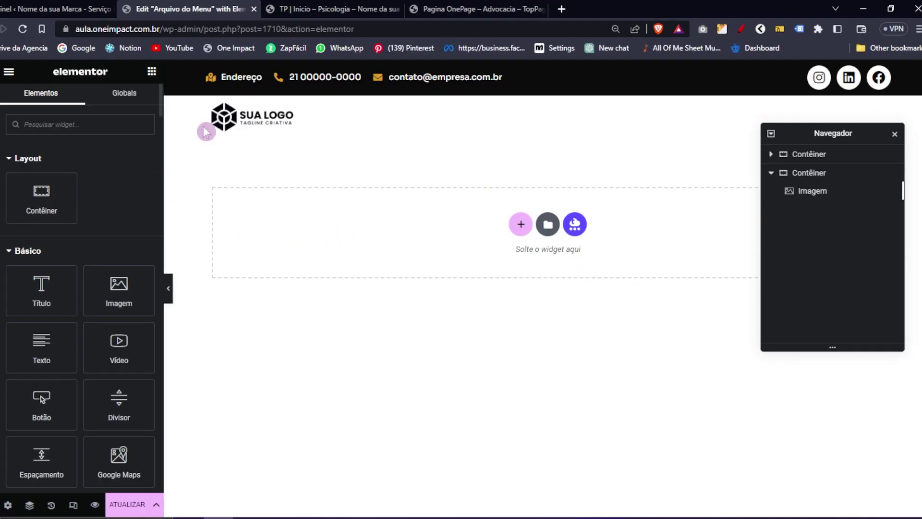
{"action": "type", "text": "menu"}
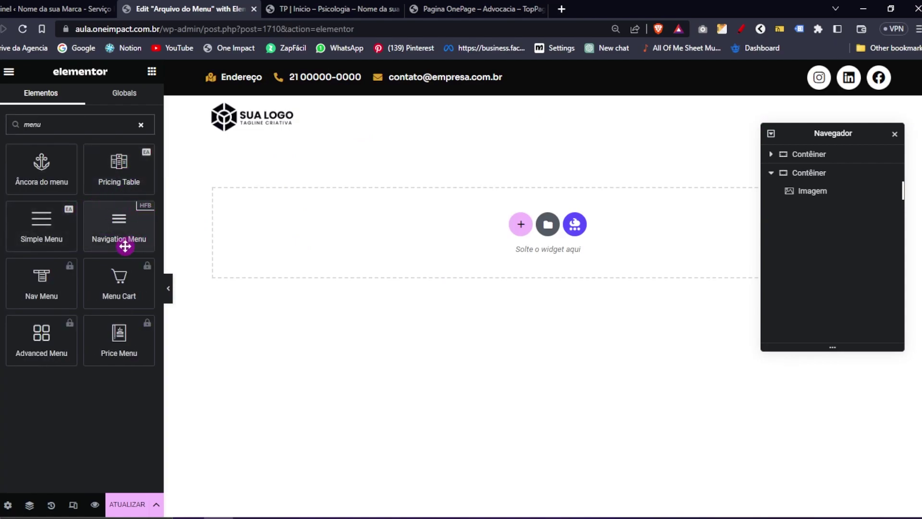
{"action": "left_click_drag", "start_coordinate": [107, 224], "coordinate": [222, 117]}
{"action": "left_click", "coordinate": [29, 505]}
{"action": "left_click", "coordinate": [29, 505]}
{"action": "left_click_drag", "start_coordinate": [832, 196], "coordinate": [829, 211]}
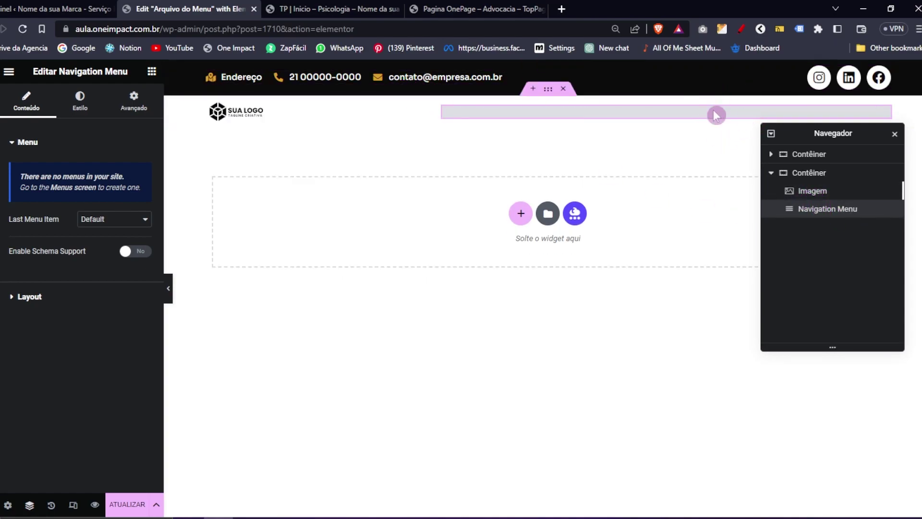
- After checking the navigation options on the law-firm reference page, save the header template
{"action": "left_click", "coordinate": [474, 8]}
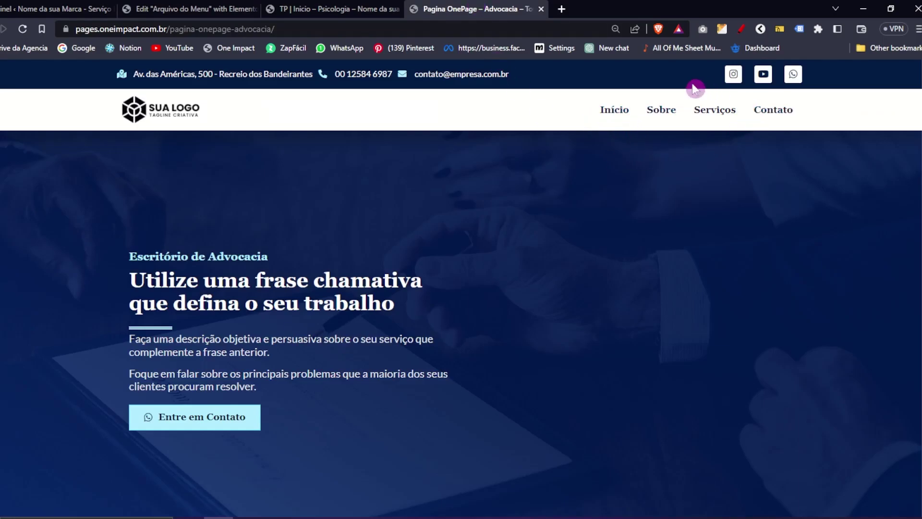
{"action": "left_click", "coordinate": [190, 9]}
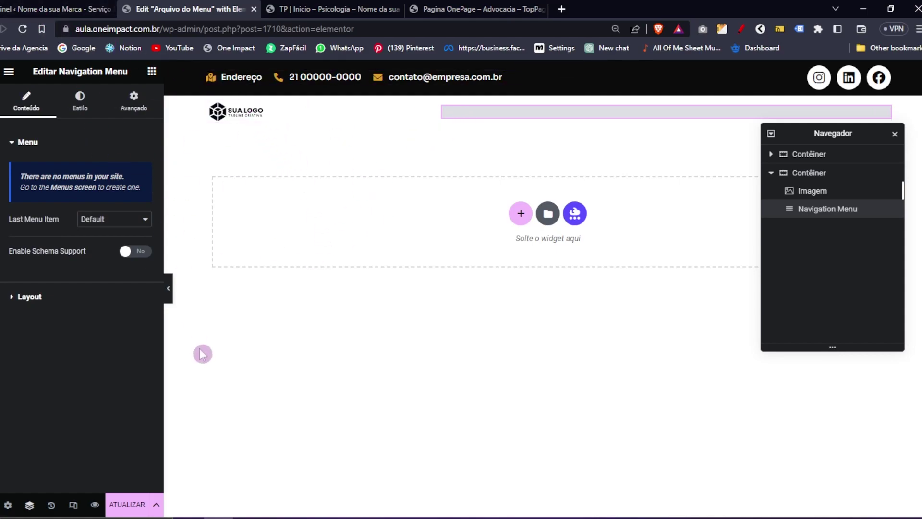
{"action": "left_click", "coordinate": [127, 504]}
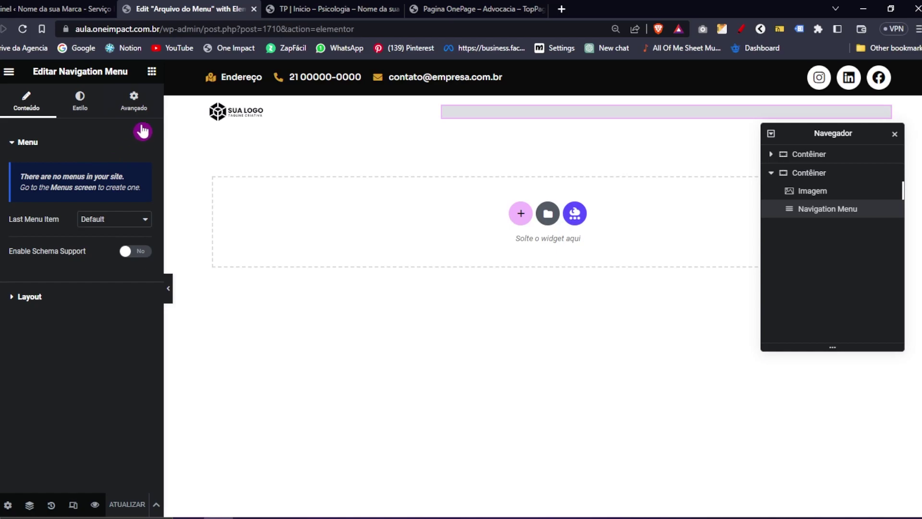
- Exit the Elementor editor to the WordPress dashboard and open the Menus management page
{"action": "left_click", "coordinate": [8, 71]}
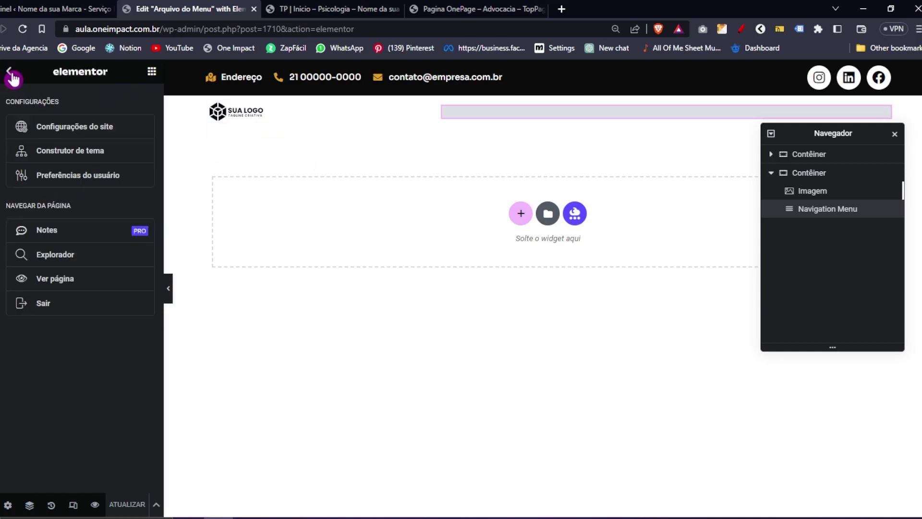
{"action": "left_click", "coordinate": [45, 304]}
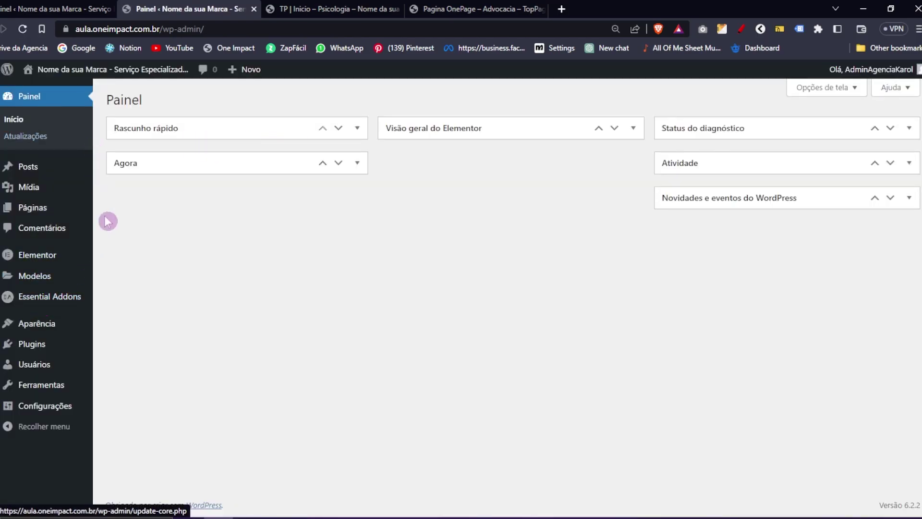
{"action": "mouse_move", "coordinate": [58, 332]}
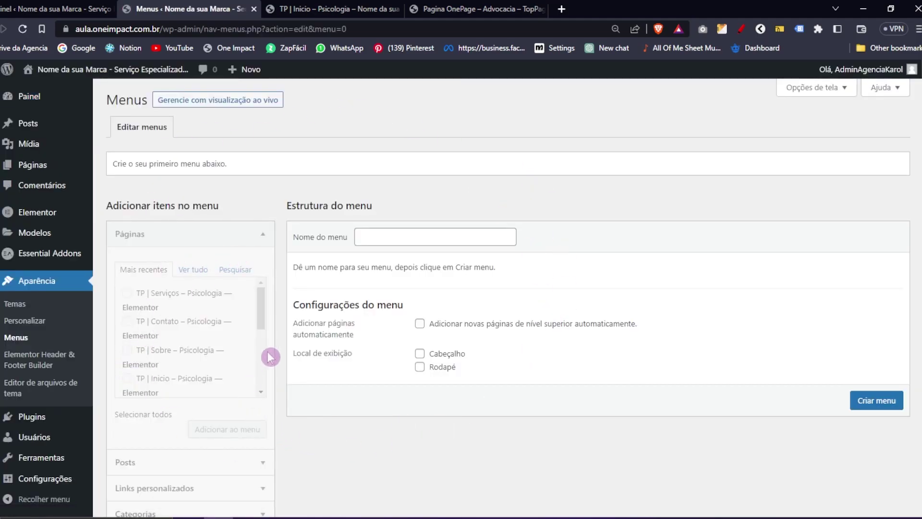
- After checking the menu items on the law-firm reference page, create a menu named "Menu de Opções"
{"action": "left_click", "coordinate": [478, 9]}
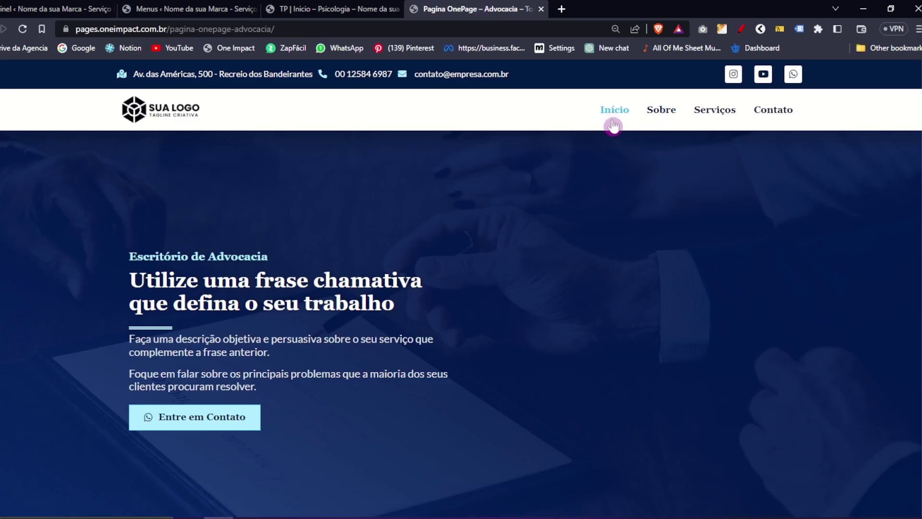
{"action": "left_click", "coordinate": [182, 9]}
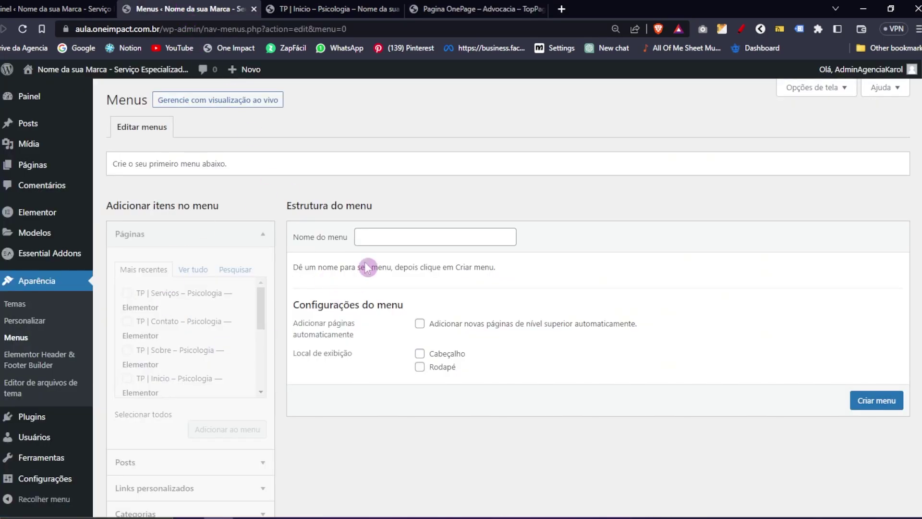
{"action": "left_click", "coordinate": [373, 239]}
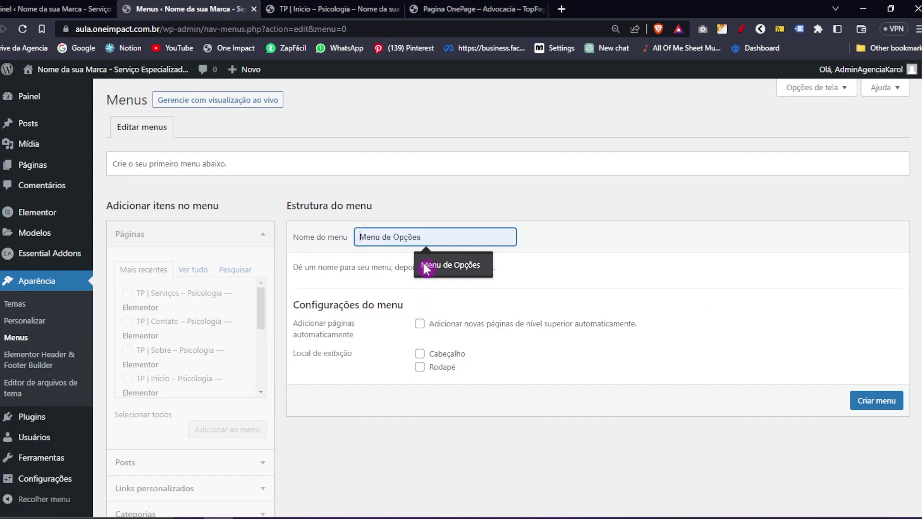
{"action": "type", "text": "Menu de "}
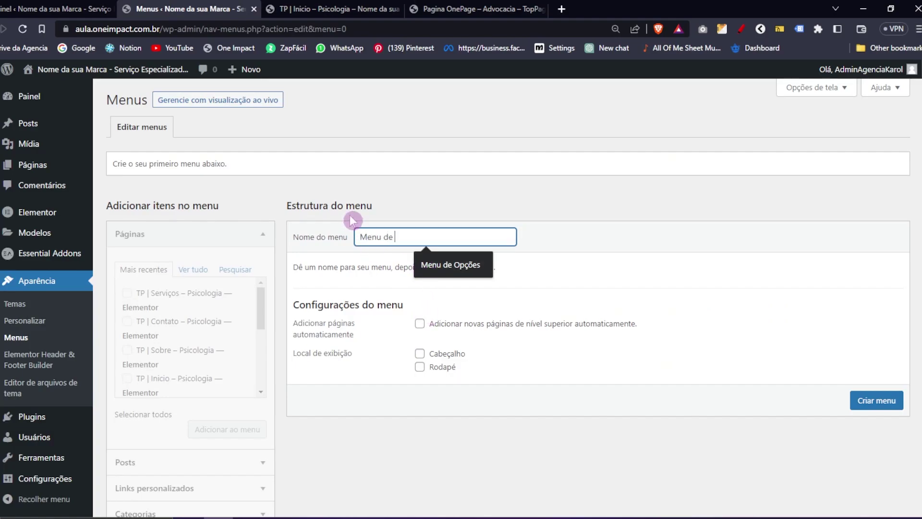
{"action": "type", "text": "Opções"}
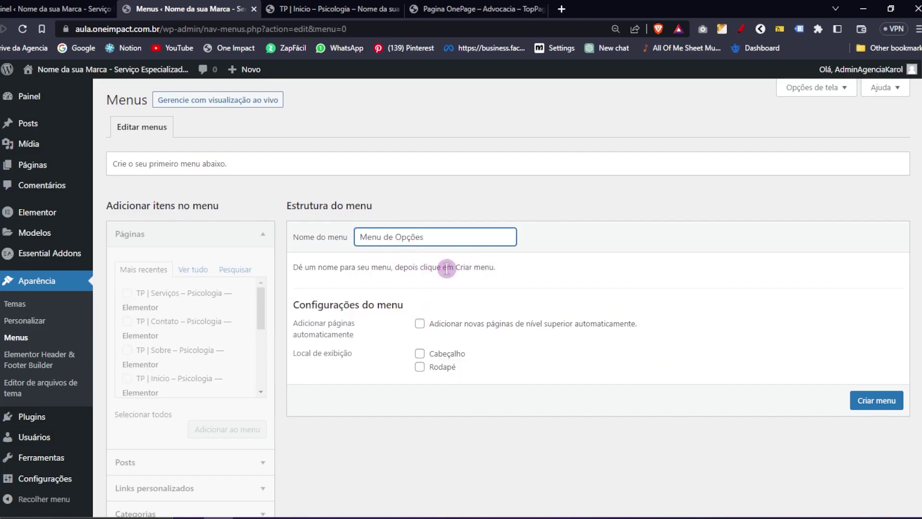
{"action": "left_click", "coordinate": [880, 409]}
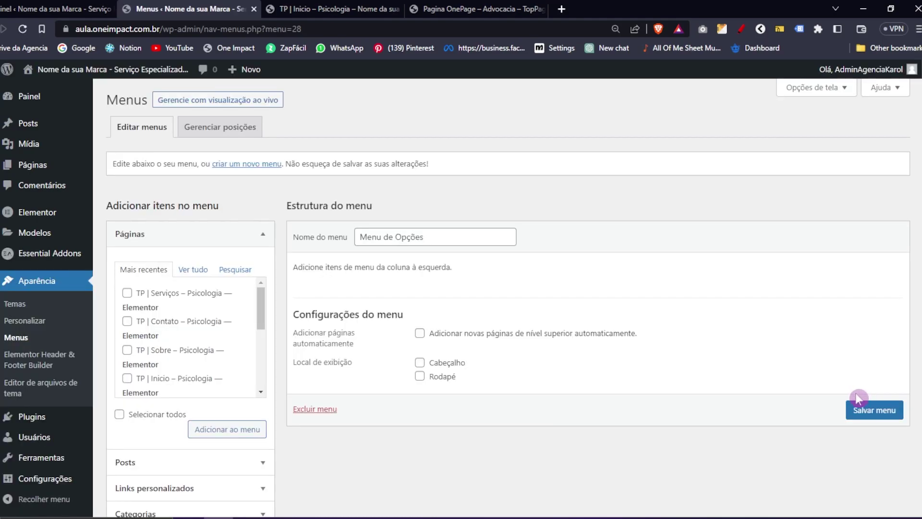
- Examine the sources for adding menu items: pages, posts and custom links with their URL and link text fields
{"action": "left_click", "coordinate": [182, 236]}
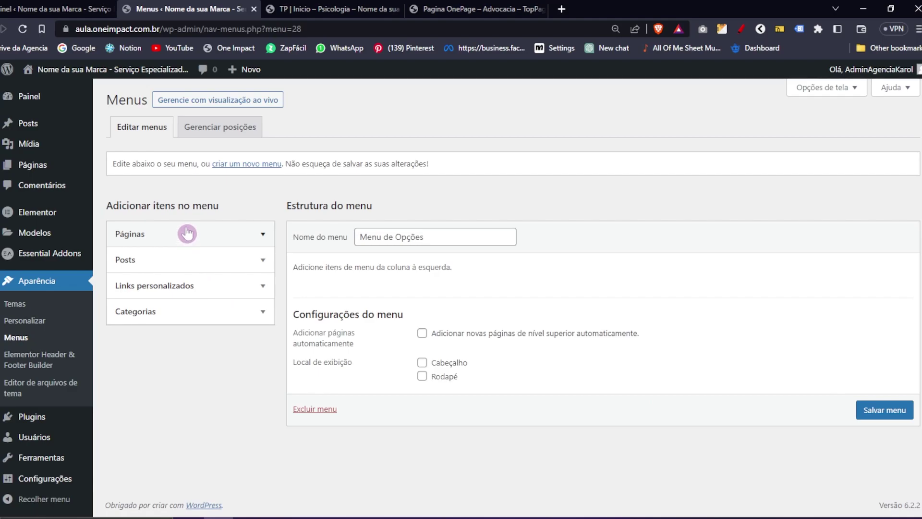
{"action": "left_click", "coordinate": [147, 261]}
{"action": "left_click", "coordinate": [146, 261]}
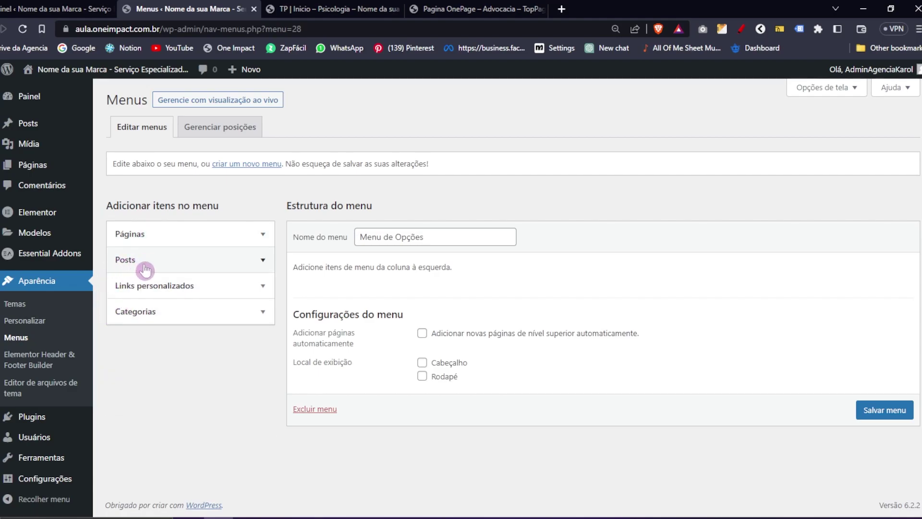
{"action": "left_click", "coordinate": [119, 262]}
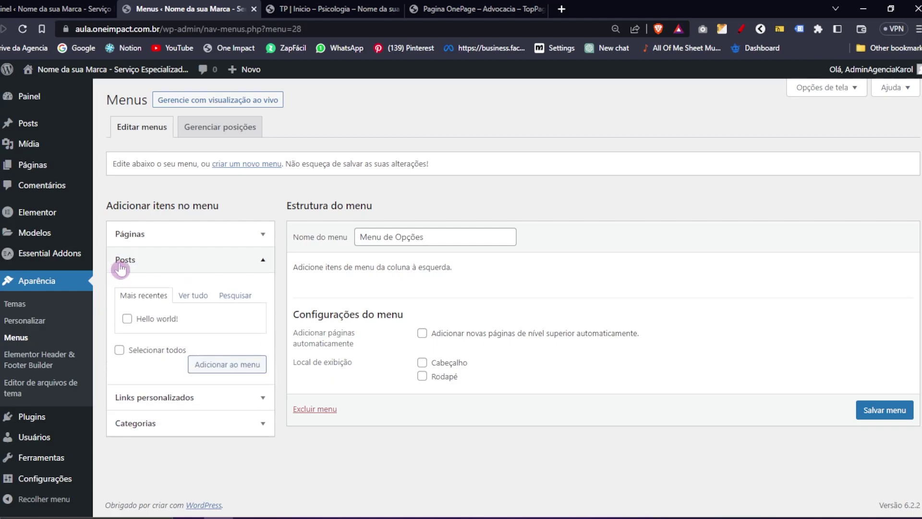
{"action": "left_click", "coordinate": [123, 262]}
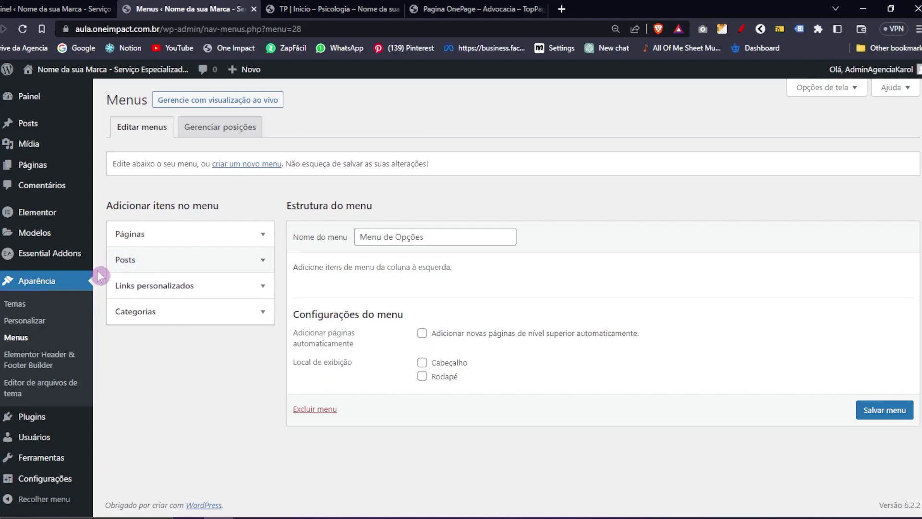
{"action": "left_click", "coordinate": [159, 262]}
{"action": "left_click", "coordinate": [155, 262]}
{"action": "left_click", "coordinate": [140, 242]}
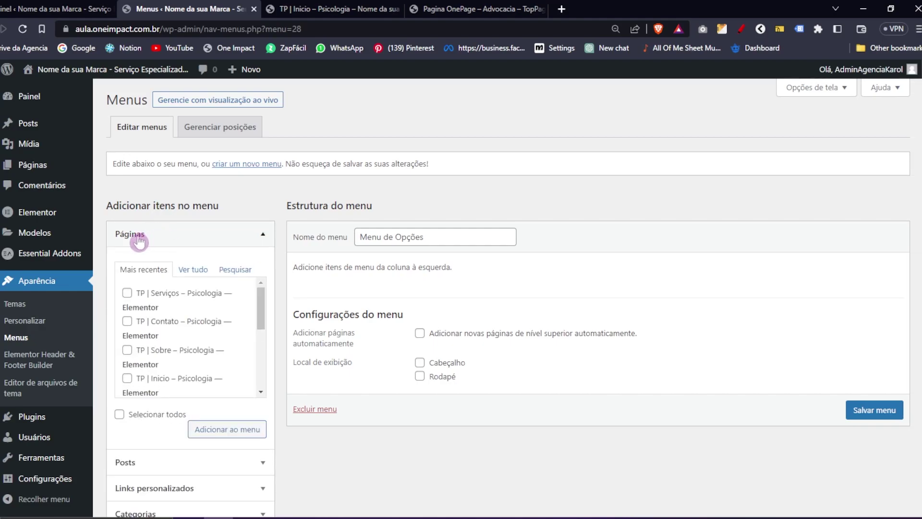
{"action": "left_click", "coordinate": [138, 240]}
{"action": "left_click", "coordinate": [166, 287]}
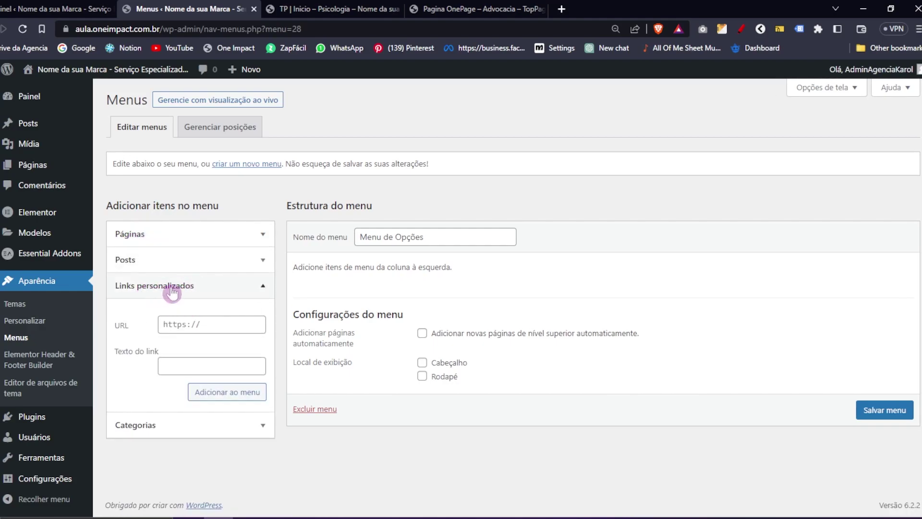
{"action": "left_click", "coordinate": [177, 288]}
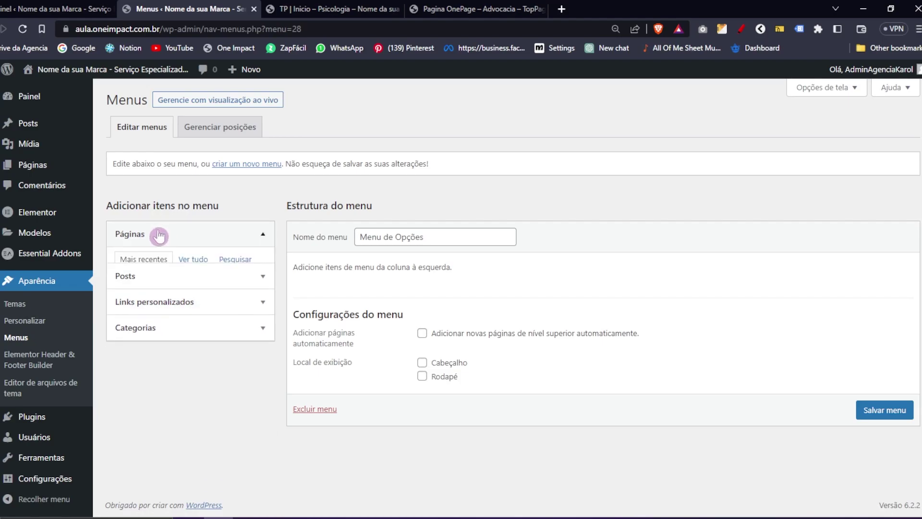
{"action": "left_click", "coordinate": [166, 235]}
{"action": "left_click", "coordinate": [168, 235]}
{"action": "left_click", "coordinate": [150, 285]}
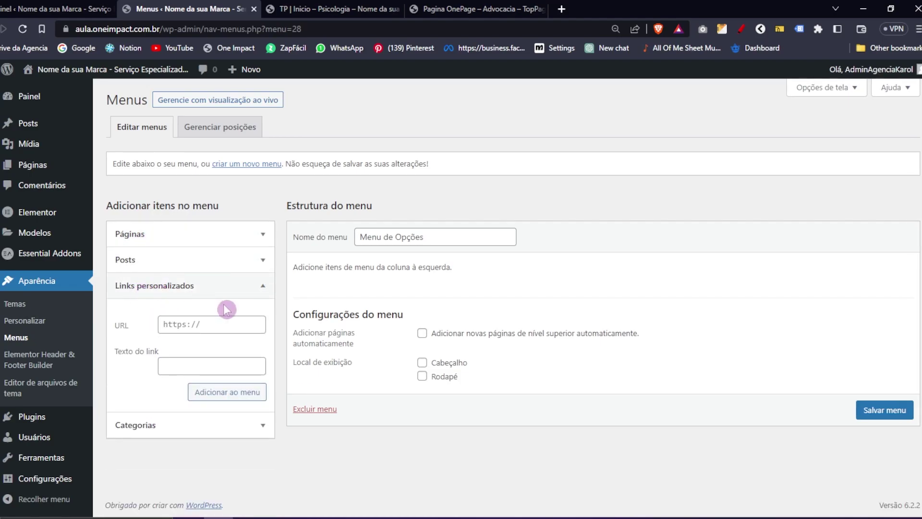
{"action": "left_click", "coordinate": [196, 328]}
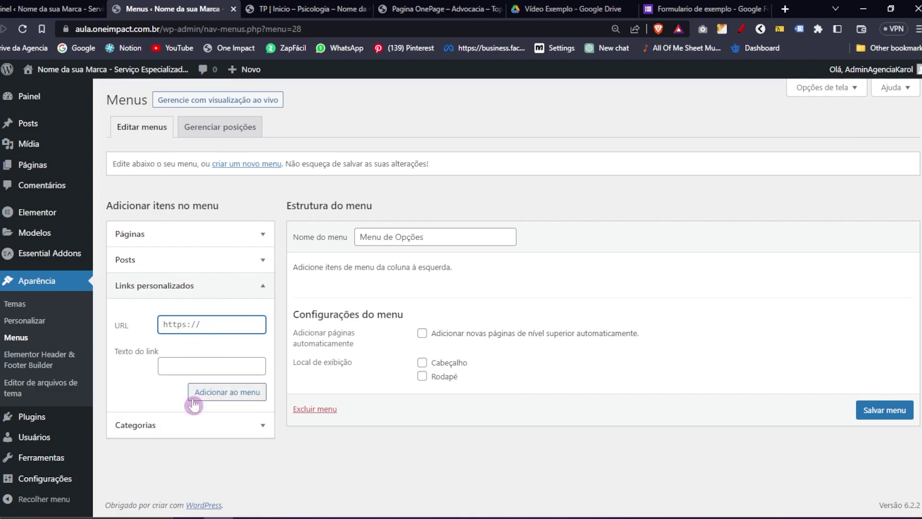
- In the Google Form "Formulario de exemplo", generate the shortened sharing link and copy it
{"action": "left_click", "coordinate": [576, 9]}
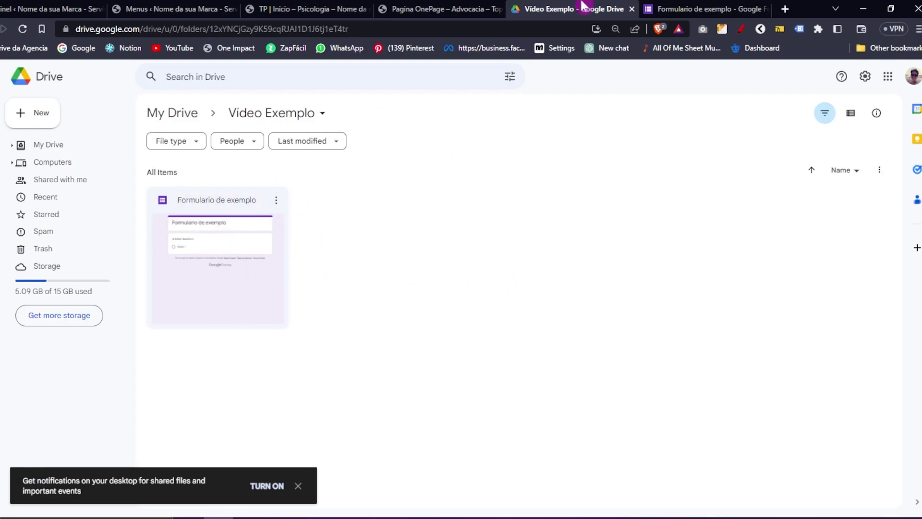
{"action": "left_click", "coordinate": [682, 8]}
{"action": "scroll", "coordinate": [325, 375], "scroll_direction": "down", "scroll_amount": 2}
{"action": "scroll", "coordinate": [327, 402], "scroll_direction": "up", "scroll_amount": 2}
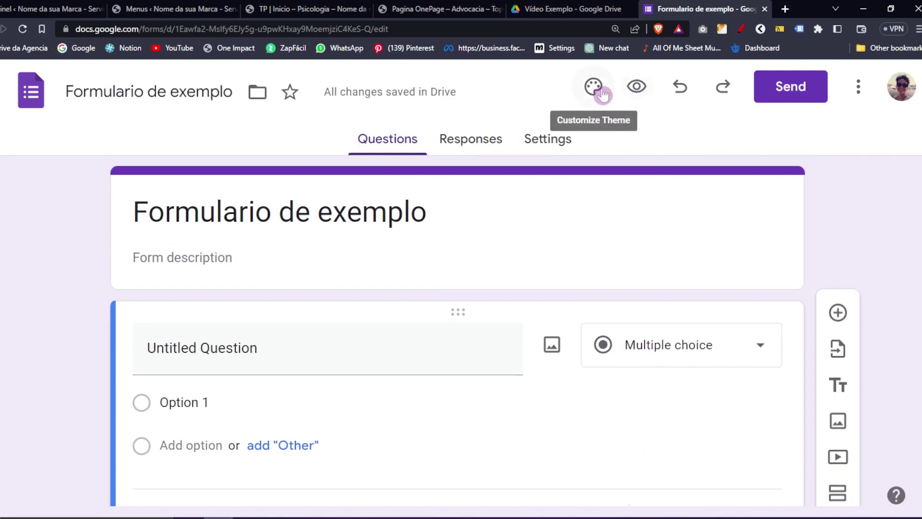
{"action": "left_click", "coordinate": [789, 94]}
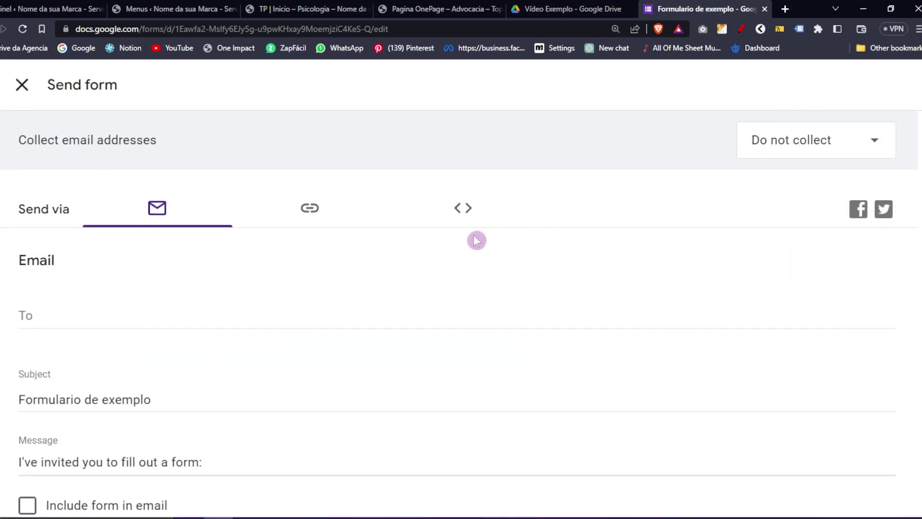
{"action": "left_click", "coordinate": [333, 214]}
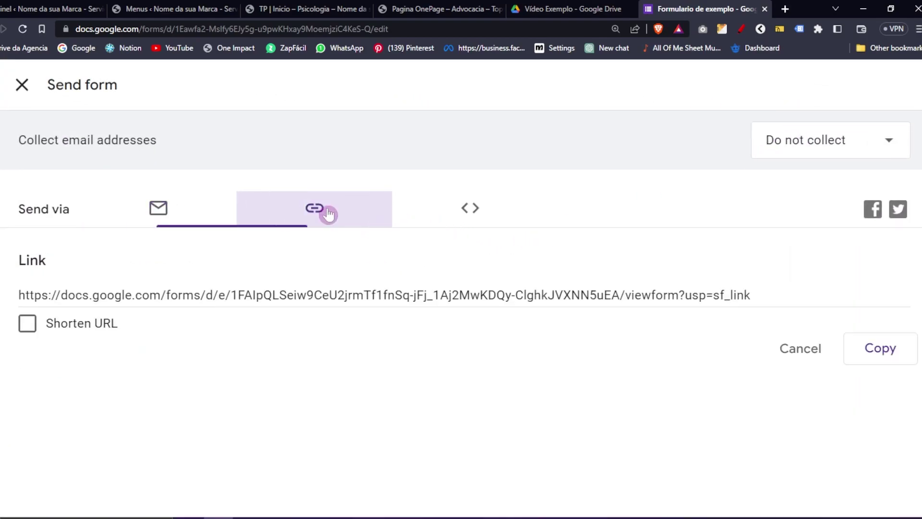
{"action": "left_click", "coordinate": [54, 327]}
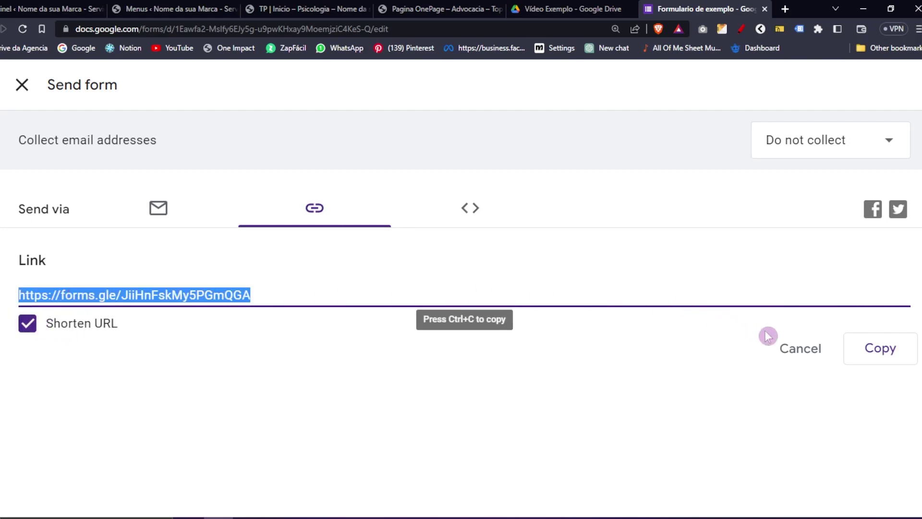
{"action": "right_click", "coordinate": [208, 295]}
{"action": "left_click", "coordinate": [241, 304]}
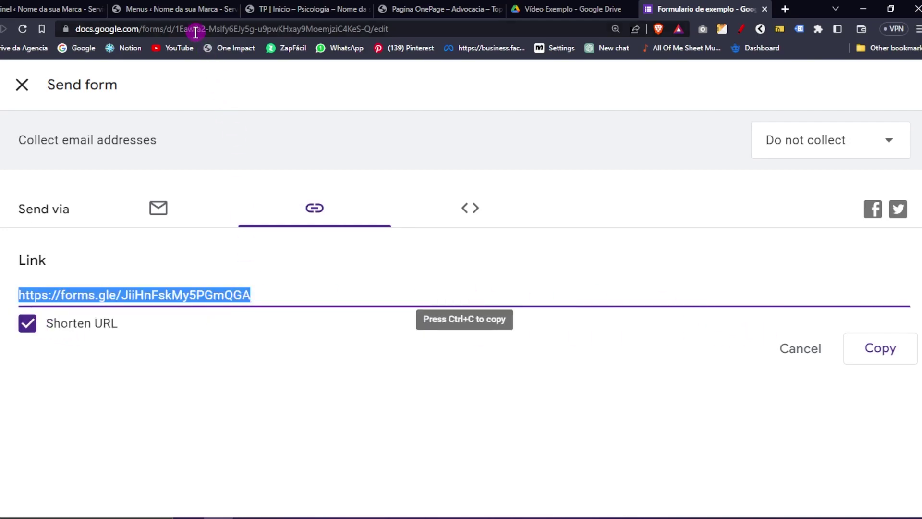
- Add a custom link labelled "Solicite um Orçamento" to the WordPress menu, using the copied form link as its URL
{"action": "left_click", "coordinate": [185, 8]}
{"action": "right_click", "coordinate": [172, 323]}
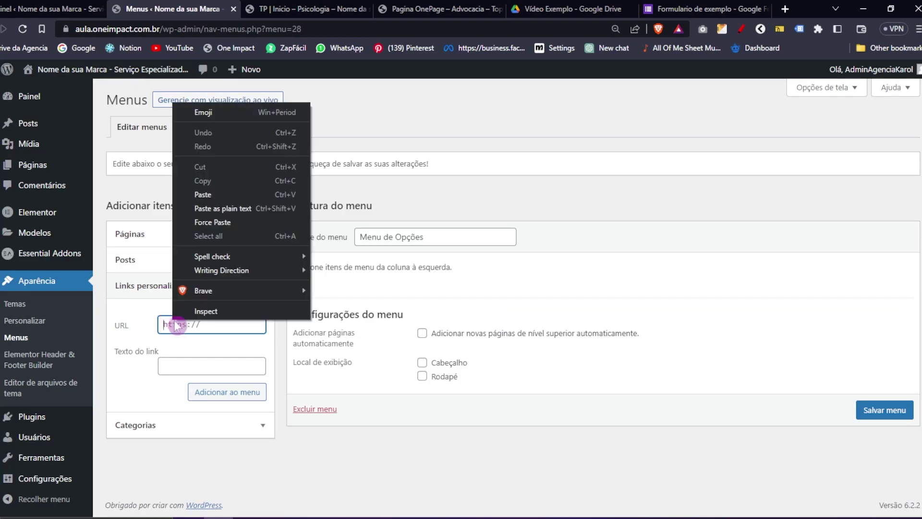
{"action": "left_click", "coordinate": [207, 208]}
{"action": "left_click", "coordinate": [189, 366]}
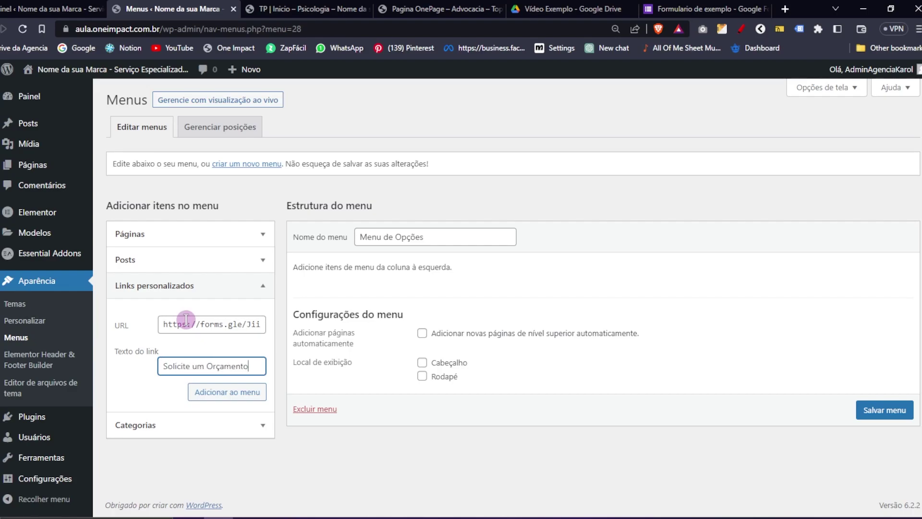
{"action": "left_click", "coordinate": [228, 393]}
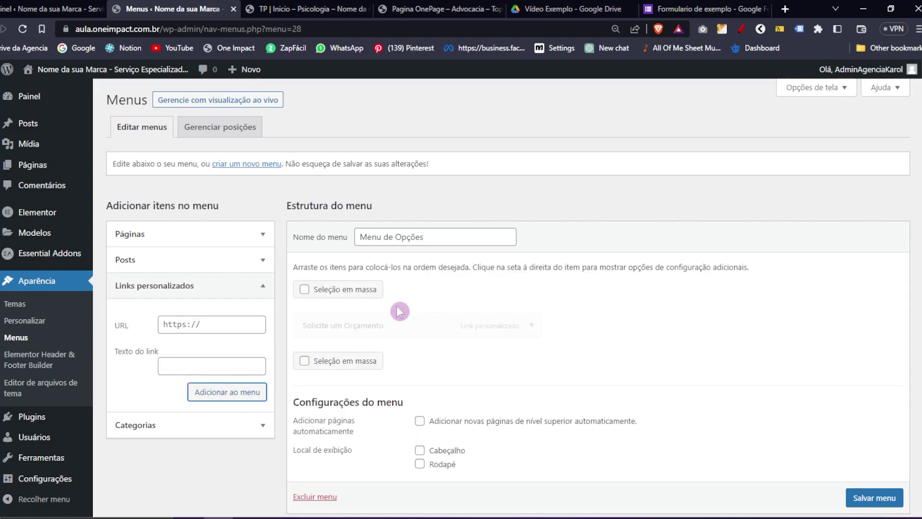
- Check the law-firm page's header menu and the example form with its send dialog closed, and return to the Menus page
{"action": "left_click", "coordinate": [395, 7]}
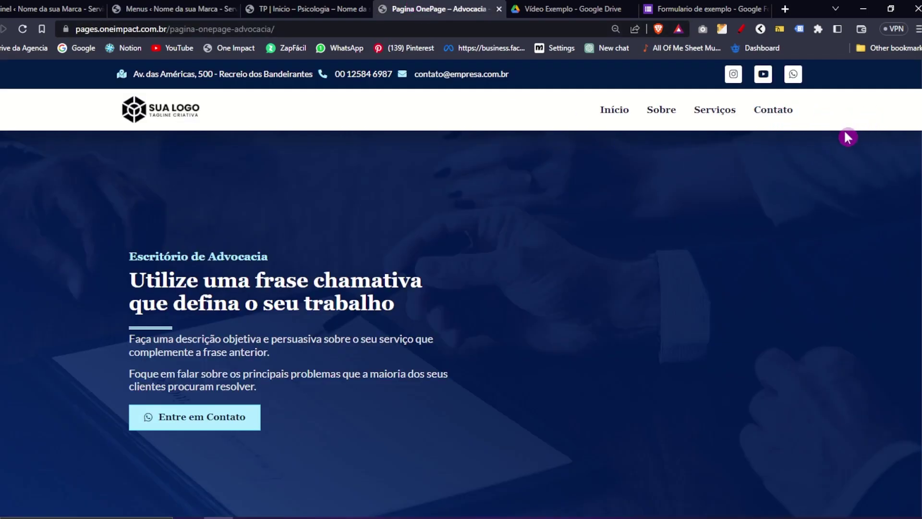
{"action": "left_click", "coordinate": [656, 7]}
{"action": "left_click", "coordinate": [852, 342]}
{"action": "left_click", "coordinate": [817, 349]}
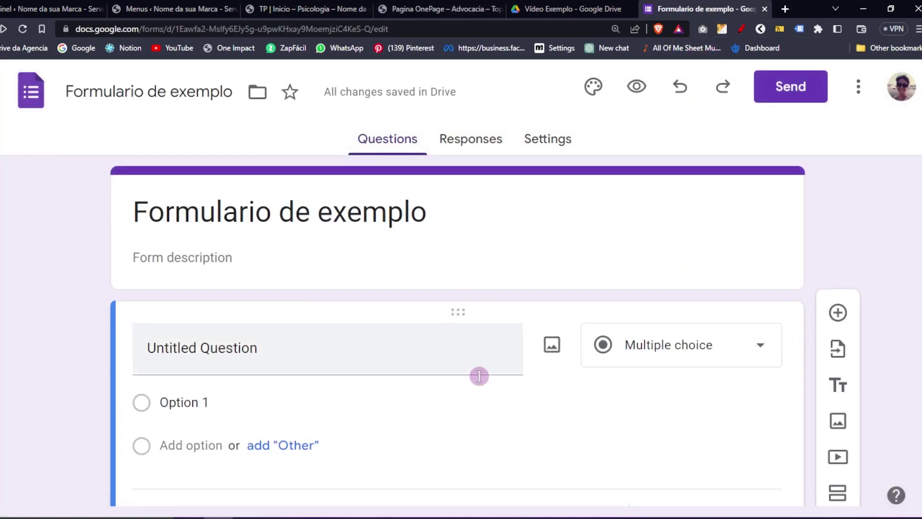
{"action": "left_click", "coordinate": [216, 8]}
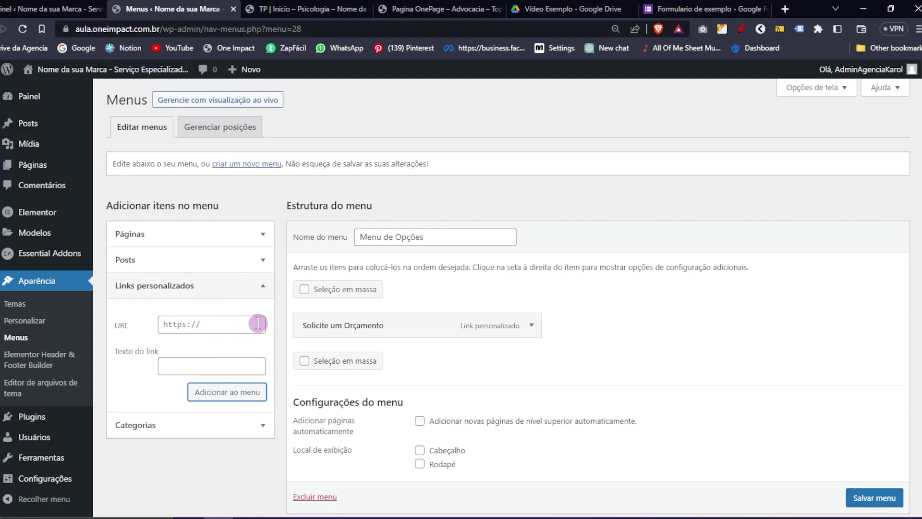
- Expand the "Solicite um Orçamento" menu item and examine its URL and navigation label fields
{"action": "left_click", "coordinate": [532, 326]}
{"action": "left_click", "coordinate": [532, 328]}
{"action": "left_click", "coordinate": [532, 328]}
{"action": "triple_click", "coordinate": [323, 366]}
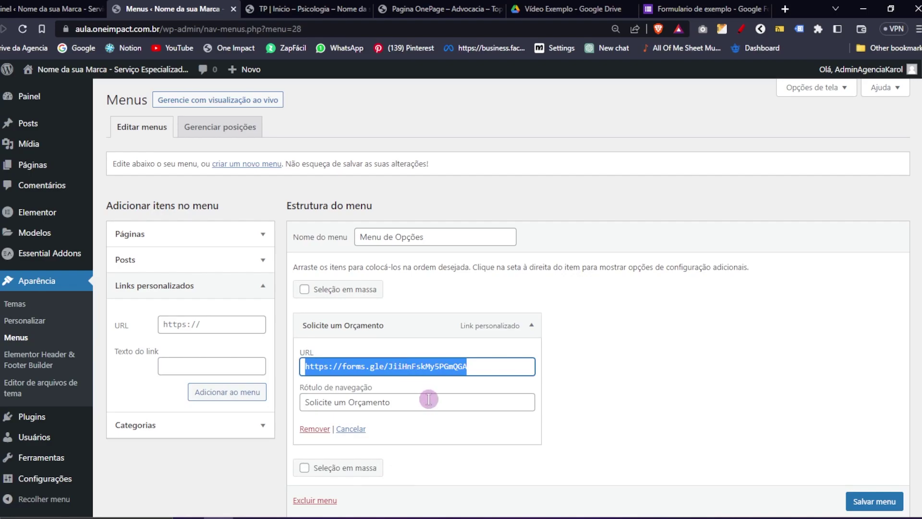
{"action": "left_click_drag", "start_coordinate": [426, 401], "coordinate": [295, 401]}
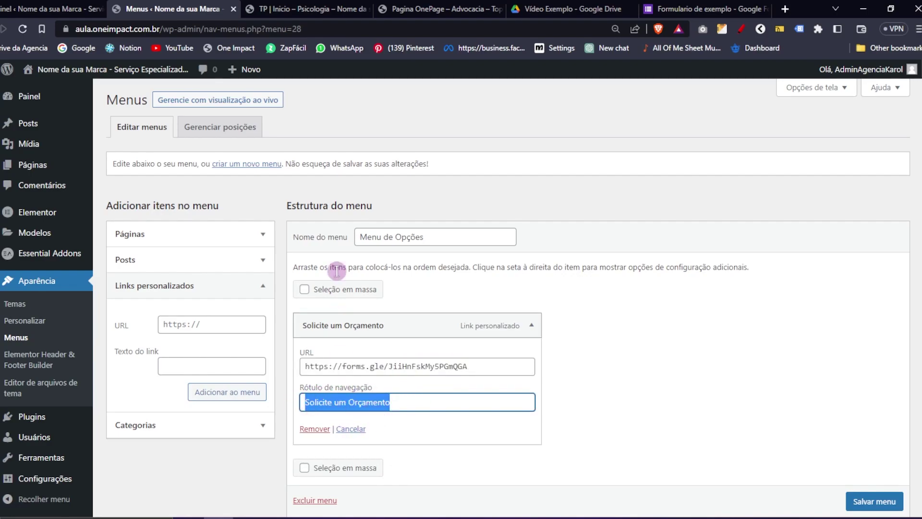
- Remove the custom link item "Solicite um Orçamento" from the Menu de Opções structure
{"action": "left_click", "coordinate": [432, 9]}
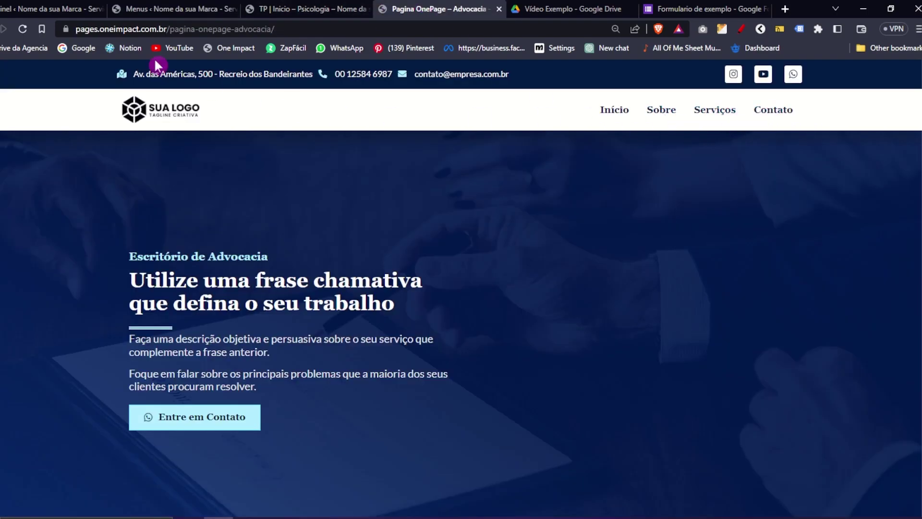
{"action": "left_click", "coordinate": [174, 8]}
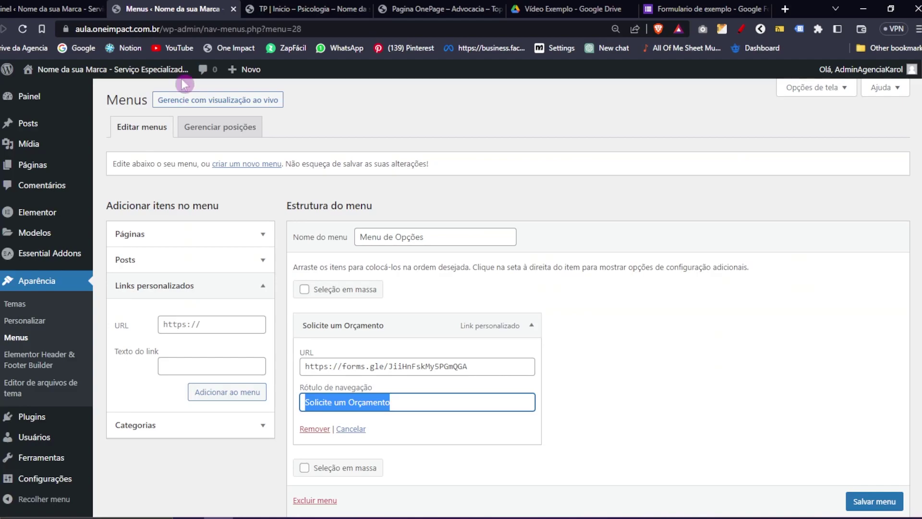
{"action": "left_click", "coordinate": [426, 408]}
{"action": "left_click", "coordinate": [314, 429]}
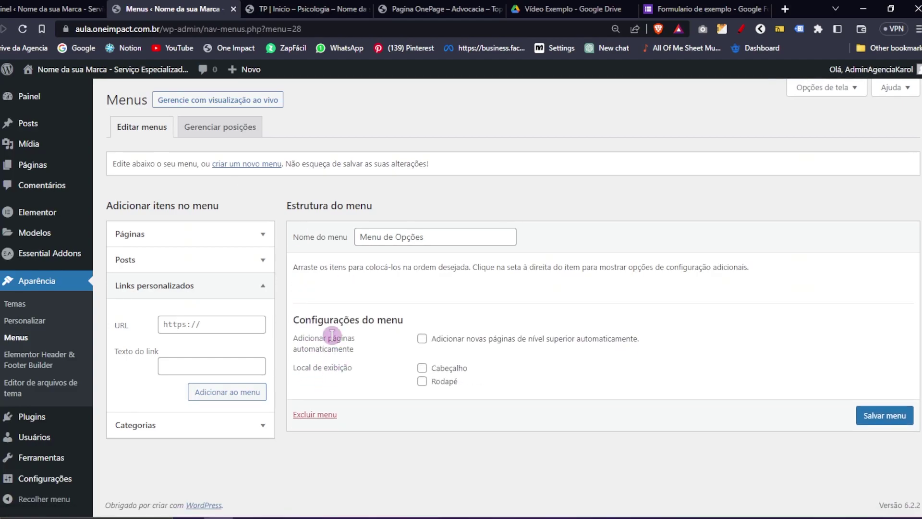
- Add the Serviços, Contato, Sobre and Inicio Psicologia pages to Menu de Opções
{"action": "left_click", "coordinate": [226, 288]}
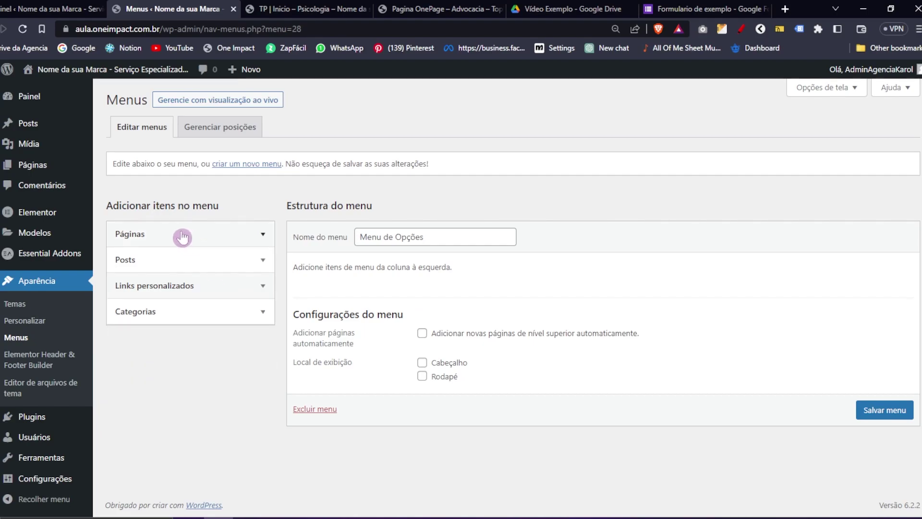
{"action": "left_click", "coordinate": [185, 237]}
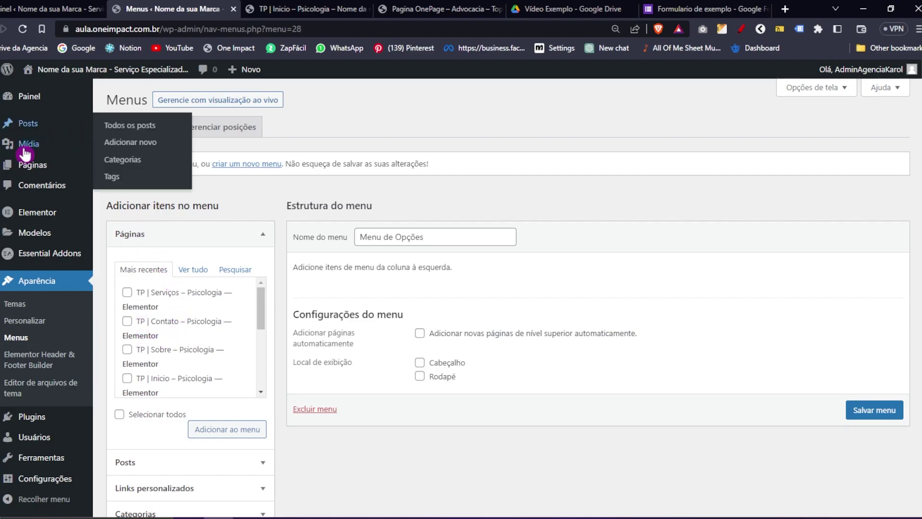
{"action": "left_click_drag", "start_coordinate": [259, 305], "coordinate": [264, 351]}
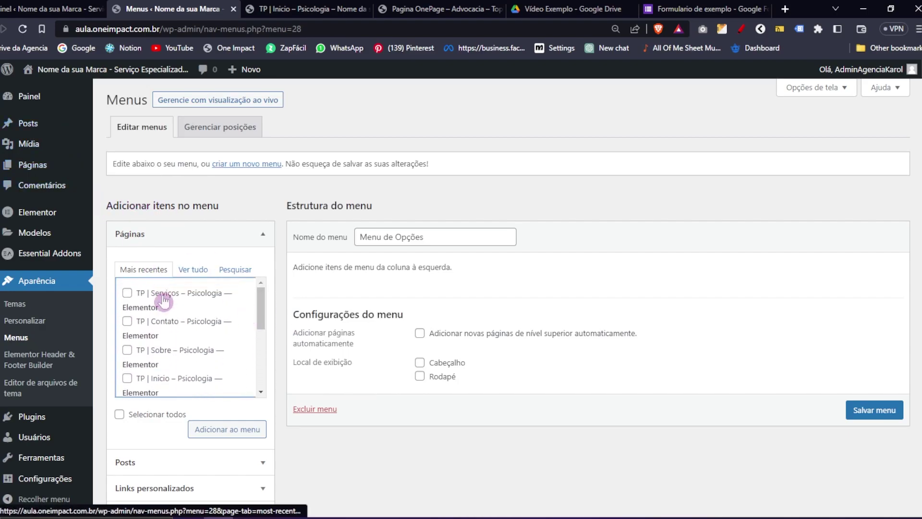
{"action": "left_click", "coordinate": [128, 294]}
{"action": "left_click", "coordinate": [165, 323]}
{"action": "left_click", "coordinate": [166, 353]}
{"action": "left_click", "coordinate": [169, 381]}
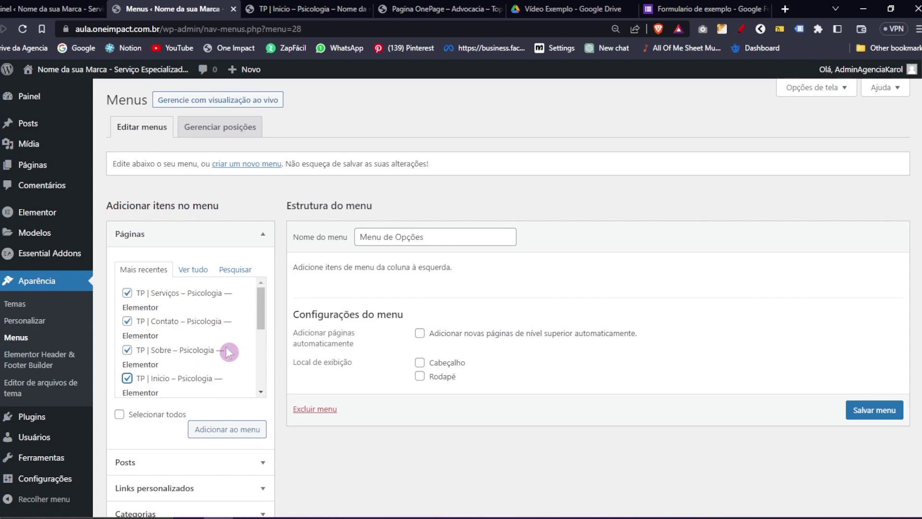
{"action": "mouse_move", "coordinate": [57, 168]}
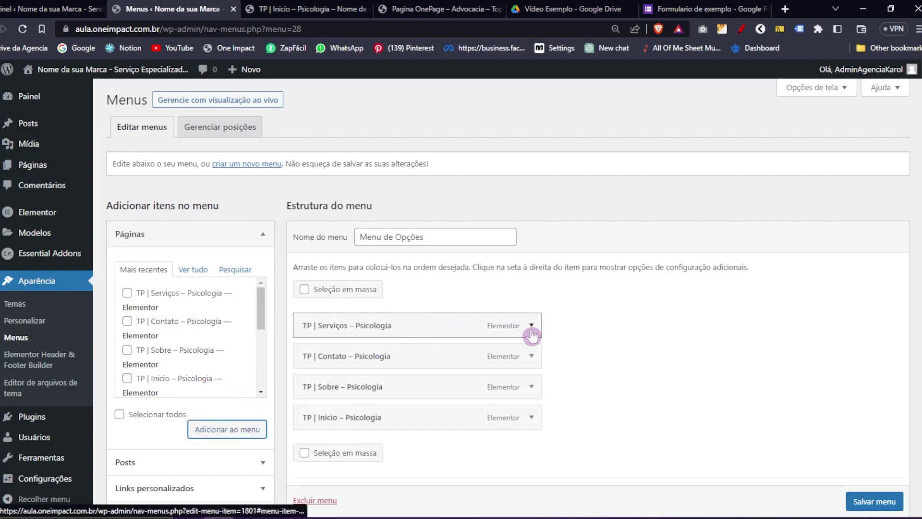
{"action": "left_click", "coordinate": [528, 328]}
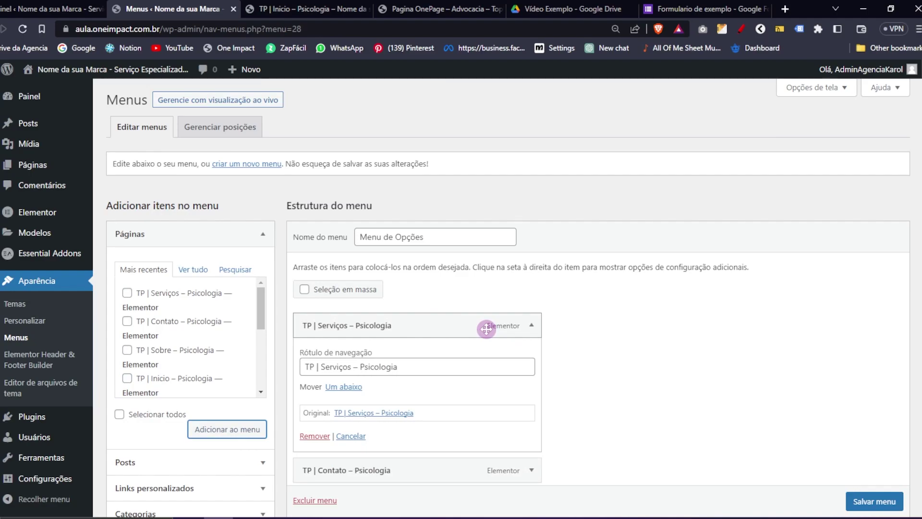
{"action": "left_click", "coordinate": [531, 325]}
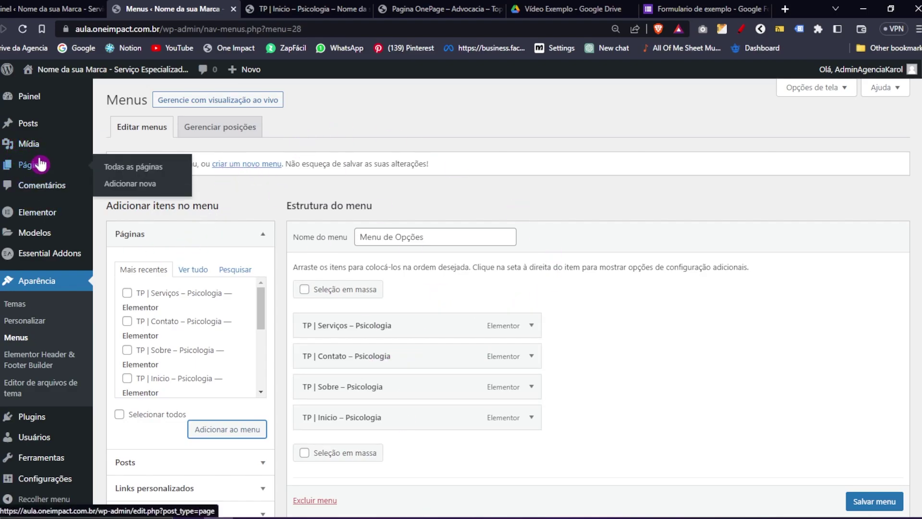
{"action": "left_click_drag", "start_coordinate": [262, 297], "coordinate": [262, 319]}
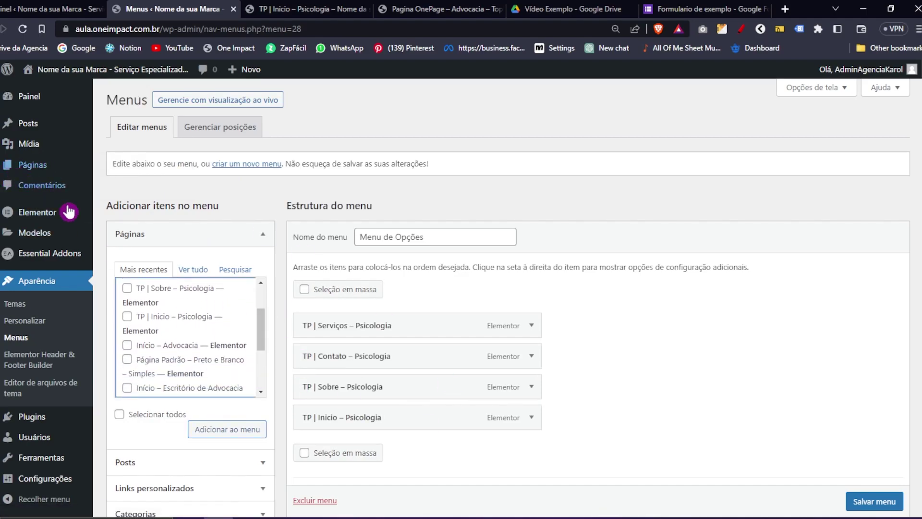
{"action": "scroll", "coordinate": [216, 337], "scroll_direction": "down", "scroll_amount": 2}
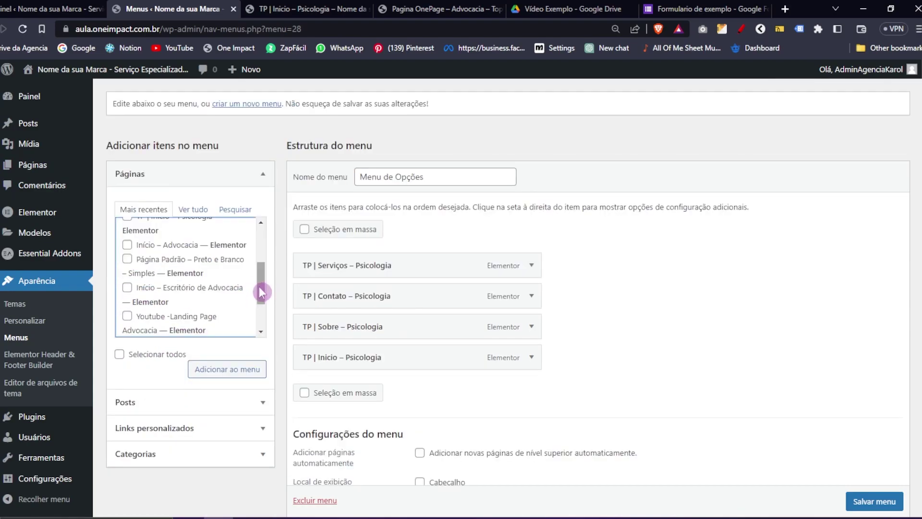
{"action": "left_click_drag", "start_coordinate": [261, 285], "coordinate": [263, 241]}
- Shorten the navigation label of the "TP | Serviços – Psicologia" menu item to "Serviços"
{"action": "left_click", "coordinate": [531, 265]}
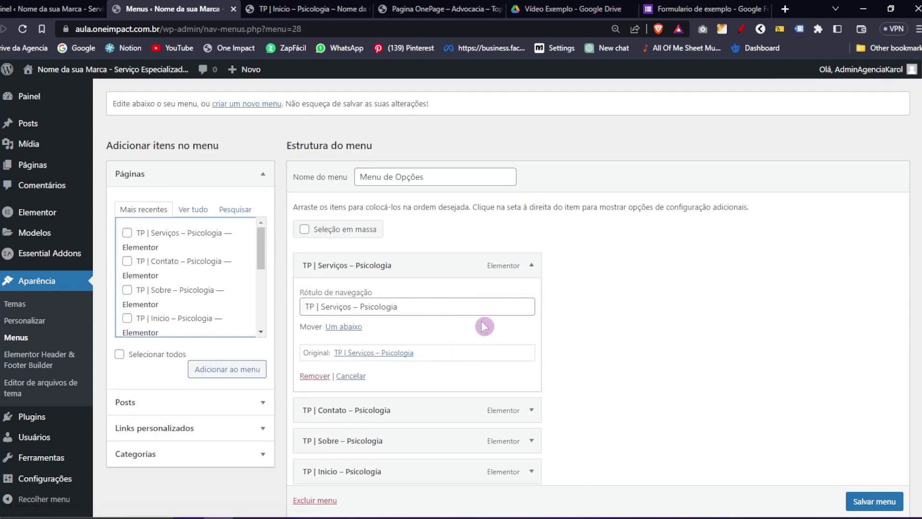
{"action": "left_click_drag", "start_coordinate": [323, 305], "coordinate": [267, 313]}
{"action": "key", "text": "BackSpace"}
{"action": "type", "text": "S"}
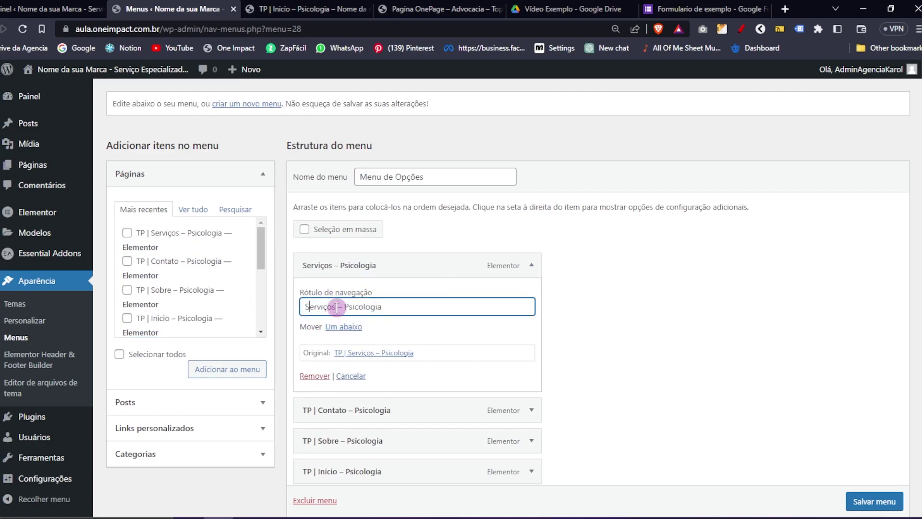
{"action": "left_click_drag", "start_coordinate": [334, 307], "coordinate": [474, 306]}
{"action": "key", "text": "BackSpace"}
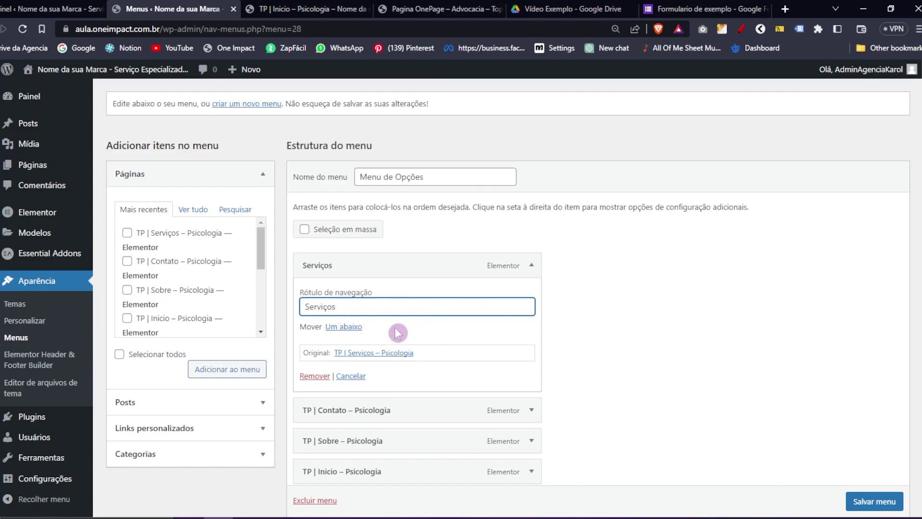
{"action": "mouse_move", "coordinate": [39, 174]}
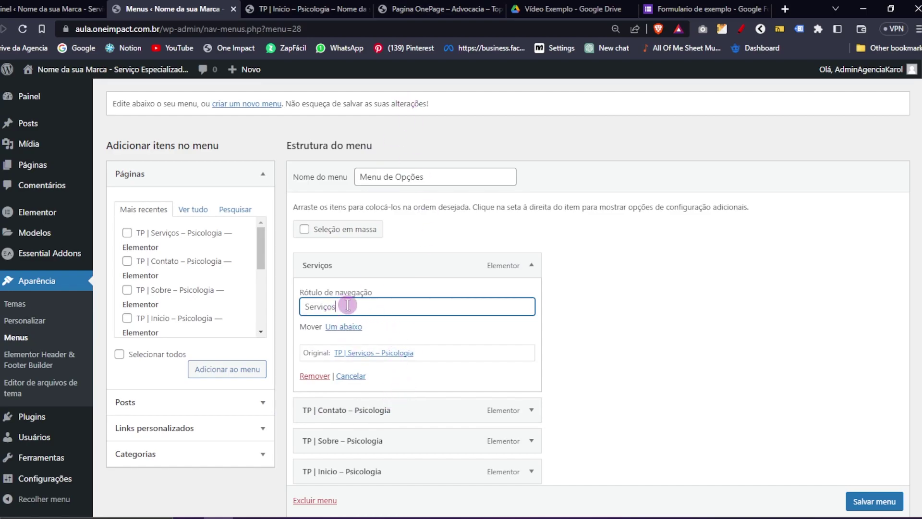
{"action": "left_click", "coordinate": [530, 266]}
- Shorten the navigation label of the "TP | Contato – Psicologia" menu item to "Contato"
{"action": "left_click", "coordinate": [532, 297]}
{"action": "key", "text": "BackSpace"}
{"action": "left_click_drag", "start_coordinate": [321, 335], "coordinate": [504, 336]}
{"action": "key", "text": "BackSpace"}
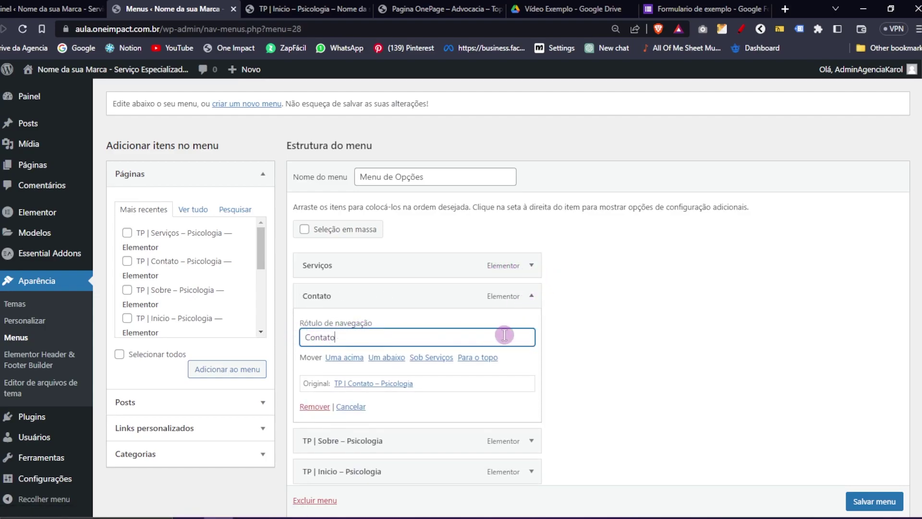
{"action": "left_click", "coordinate": [528, 297]}
- Shorten the navigation label of the "TP | Sobre – Psicologia" menu item to "Sobre"
{"action": "left_click", "coordinate": [531, 326]}
{"action": "left_click_drag", "start_coordinate": [325, 368], "coordinate": [519, 376]}
{"action": "key", "text": "BackSpace"}
{"action": "key", "text": "BackSpace"}
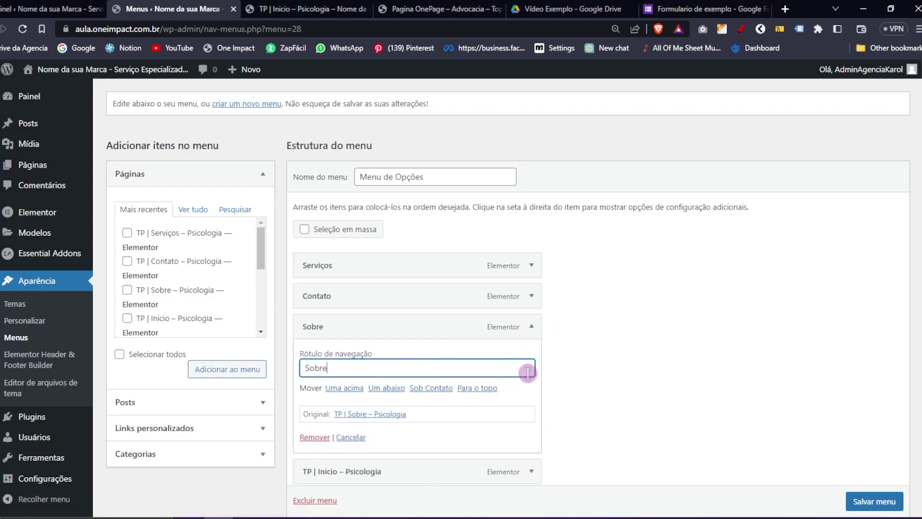
{"action": "left_click", "coordinate": [531, 326]}
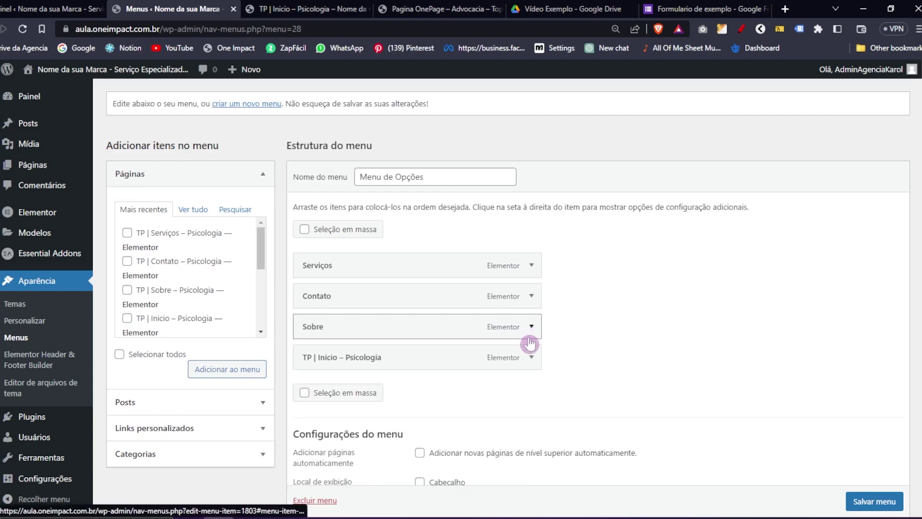
- Shorten the navigation label of the "TP | Inicio – Psicologia" menu item to "Inicio"
{"action": "left_click", "coordinate": [531, 359]}
{"action": "left_click_drag", "start_coordinate": [332, 402], "coordinate": [255, 403]}
{"action": "key", "text": "BackSpace"}
{"action": "left_click_drag", "start_coordinate": [327, 402], "coordinate": [494, 399]}
{"action": "key", "text": "BackSpace"}
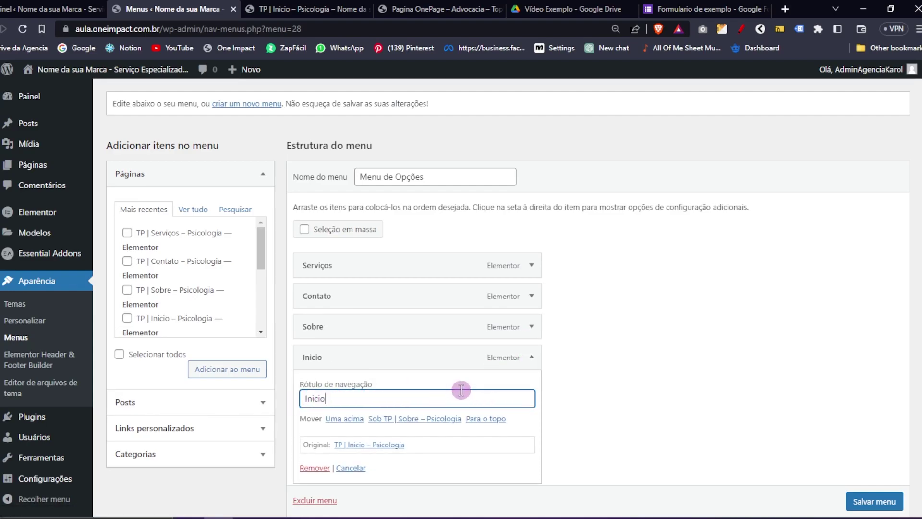
{"action": "left_click", "coordinate": [531, 357]}
- Reorder the menu items as Inicio, Sobre, Serviços, Contato and save the menu
{"action": "left_click_drag", "start_coordinate": [337, 360], "coordinate": [338, 269]}
{"action": "left_click_drag", "start_coordinate": [325, 376], "coordinate": [325, 298]}
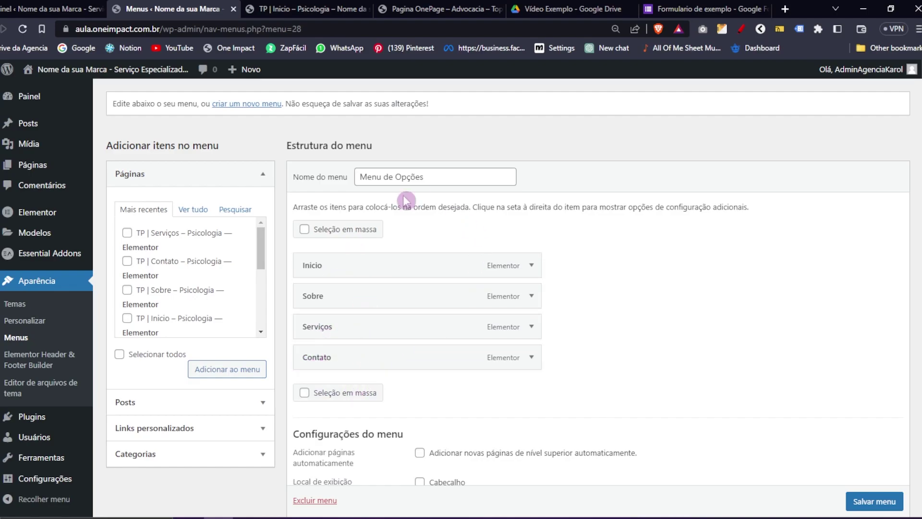
{"action": "left_click", "coordinate": [883, 501]}
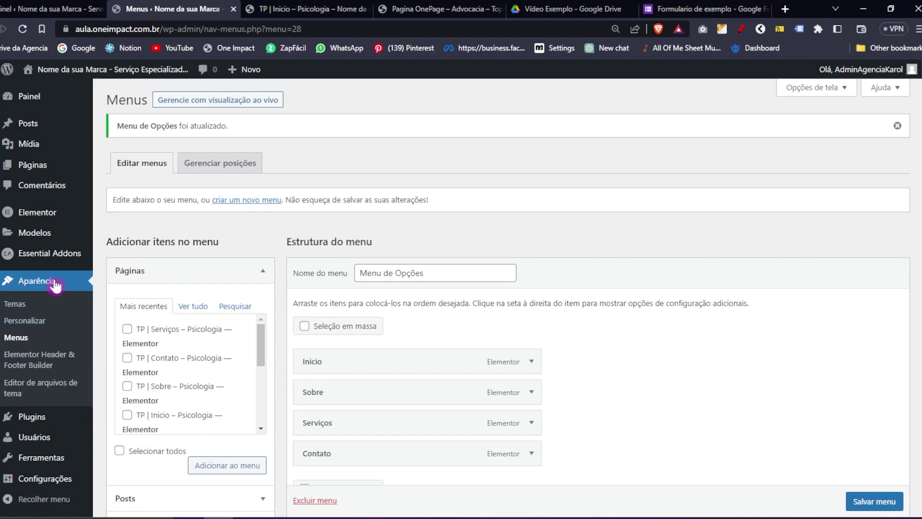
- Open the "Arquivo do Menu" header template in Elementor and inspect the menu choices of its Navigation Menu widget
{"action": "left_click", "coordinate": [22, 363]}
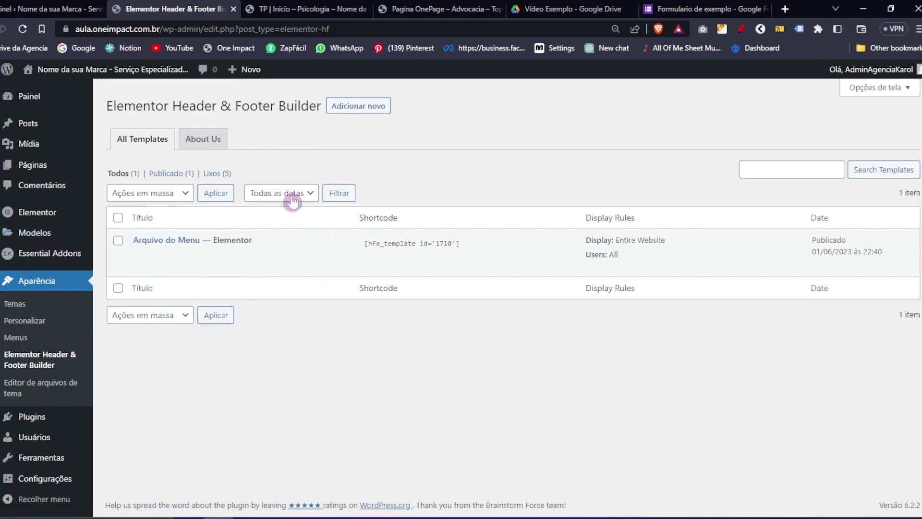
{"action": "mouse_move", "coordinate": [288, 253]}
{"action": "left_click", "coordinate": [322, 259]}
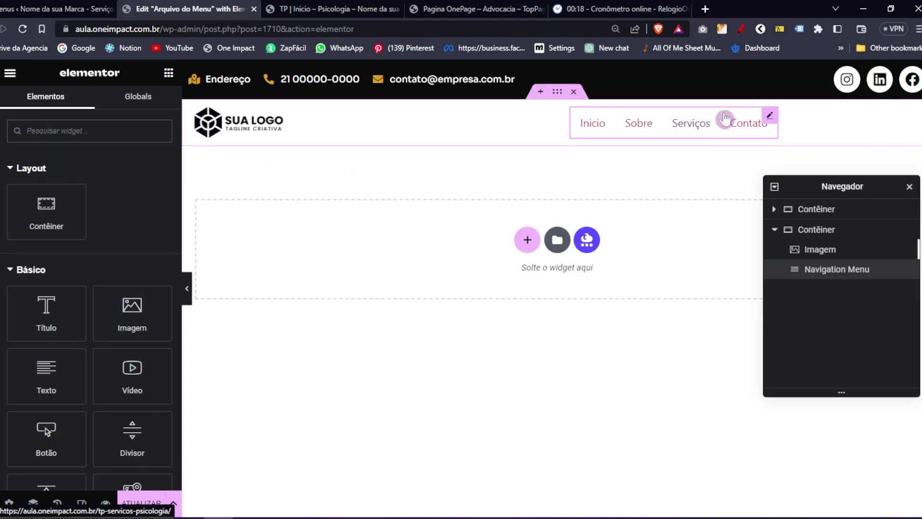
{"action": "left_click", "coordinate": [769, 116]}
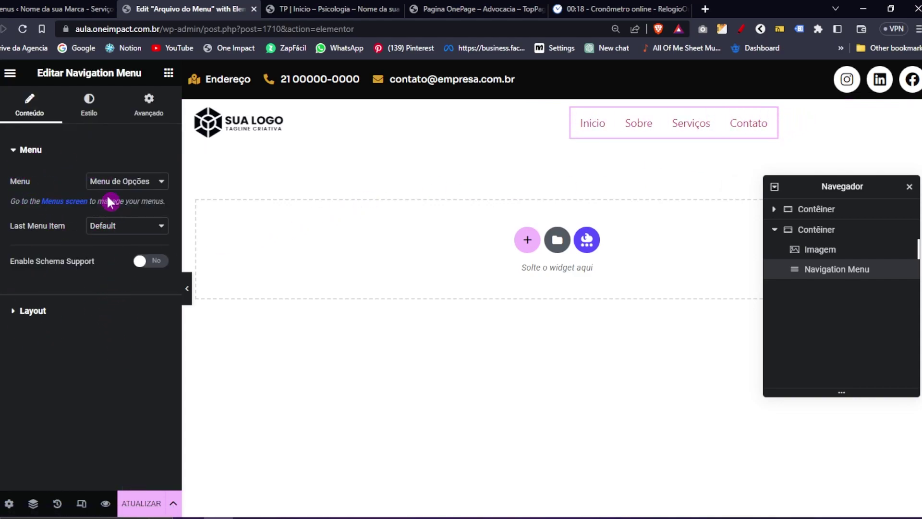
{"action": "left_click", "coordinate": [125, 187]}
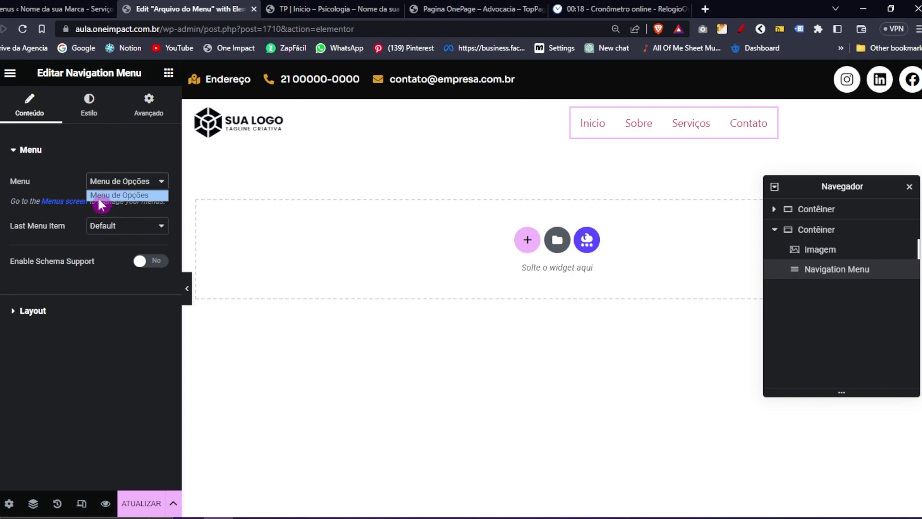
{"action": "left_click", "coordinate": [63, 175]}
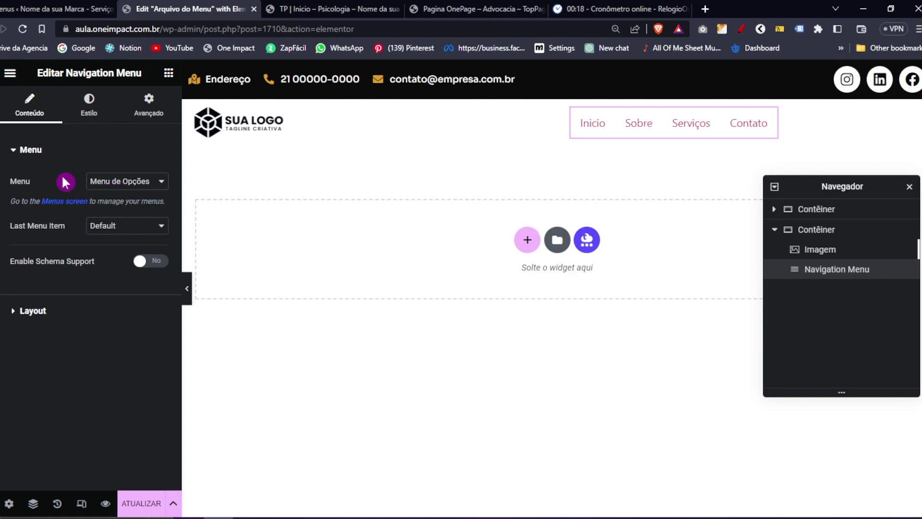
- Compare the Menu de Opções structure on the WordPress Menus screen with the menu selected in Elementor's Navigation Menu widget
{"action": "left_click", "coordinate": [50, 7]}
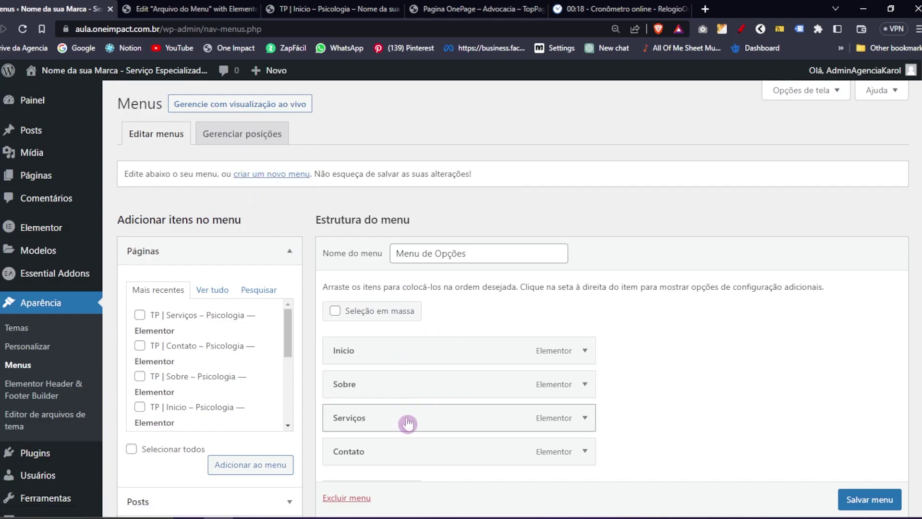
{"action": "left_click", "coordinate": [173, 6]}
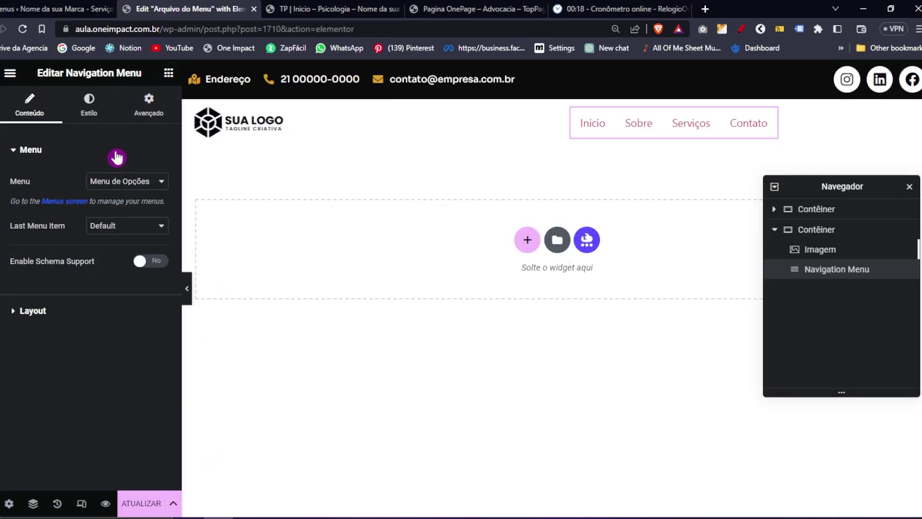
{"action": "left_click", "coordinate": [131, 186]}
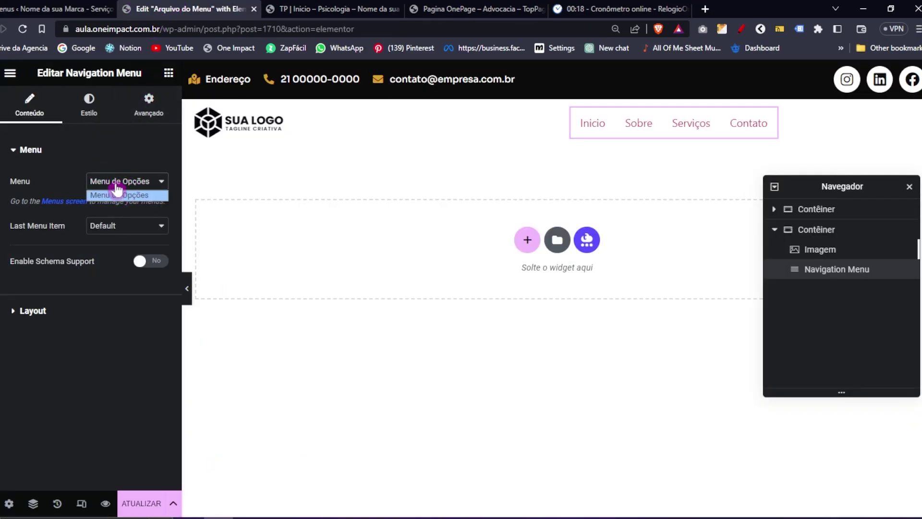
{"action": "left_click", "coordinate": [116, 193]}
{"action": "left_click", "coordinate": [34, 9]}
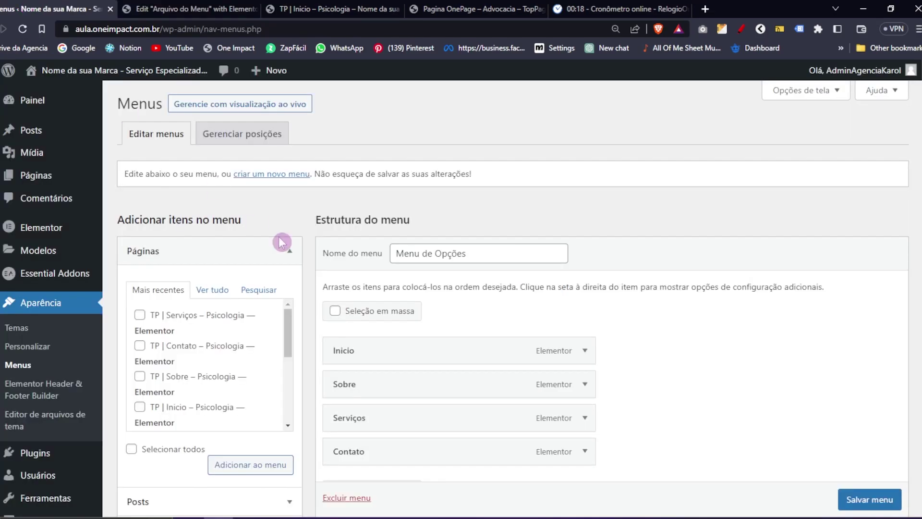
{"action": "left_click", "coordinate": [155, 7]}
{"action": "left_click", "coordinate": [113, 181]}
{"action": "left_click", "coordinate": [116, 183]}
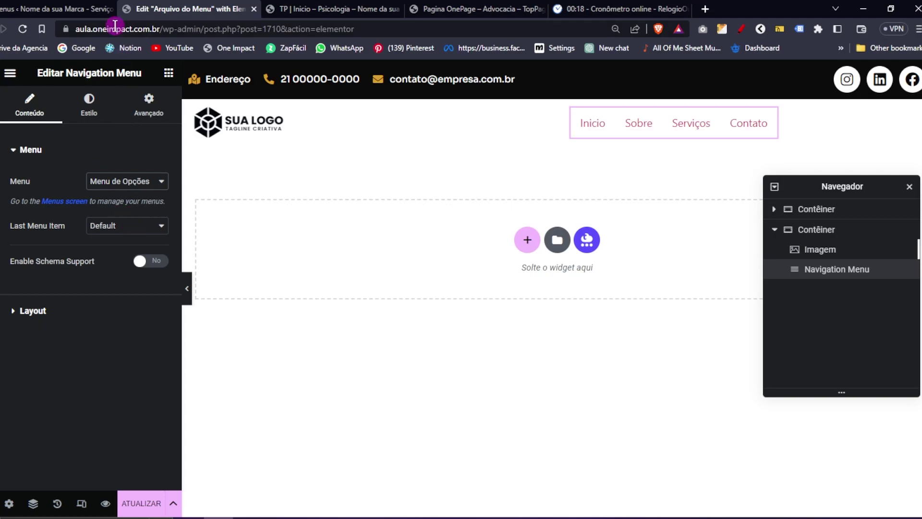
{"action": "left_click", "coordinate": [94, 7]}
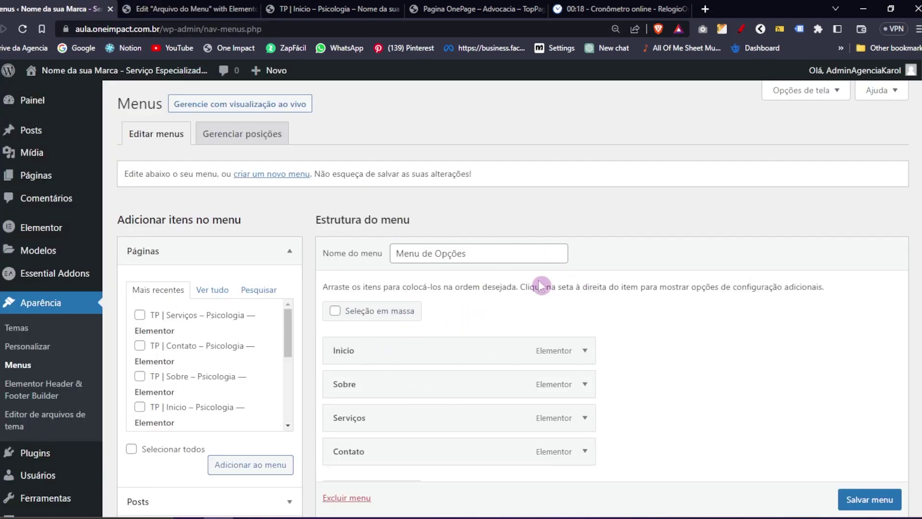
{"action": "left_click", "coordinate": [848, 500]}
{"action": "left_click", "coordinate": [204, 7]}
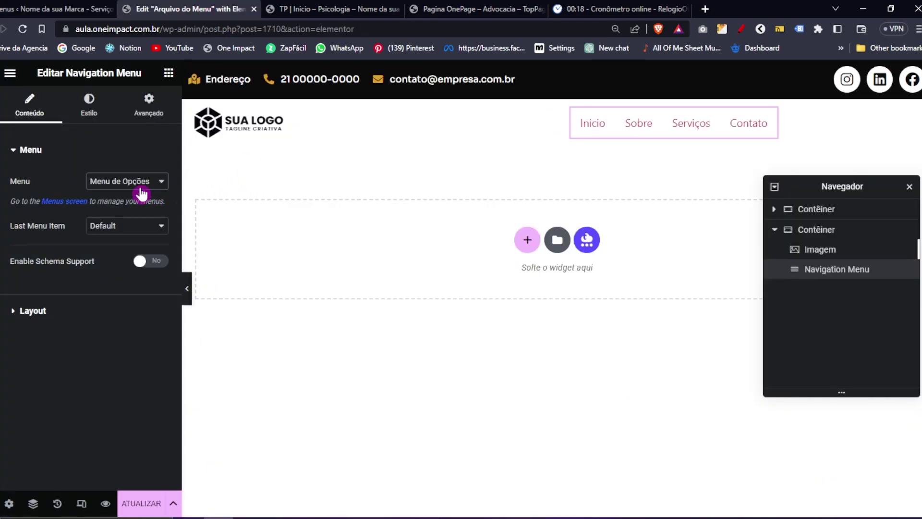
{"action": "left_click", "coordinate": [67, 7]}
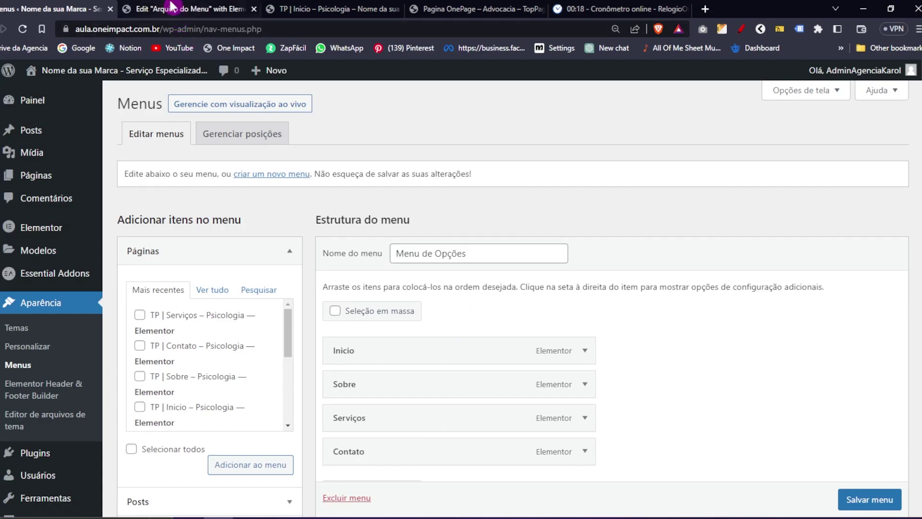
- Examine the Navigation Menu widget's layout and responsive options in Elementor, comparing its items with the Menu de Opções structure on the WordPress Menus screen
{"action": "left_click", "coordinate": [192, 9]}
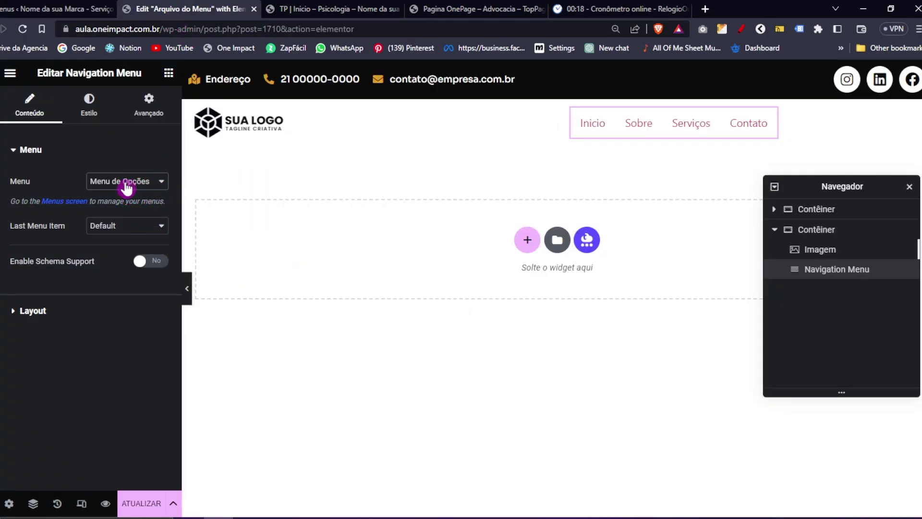
{"action": "left_click", "coordinate": [33, 311]}
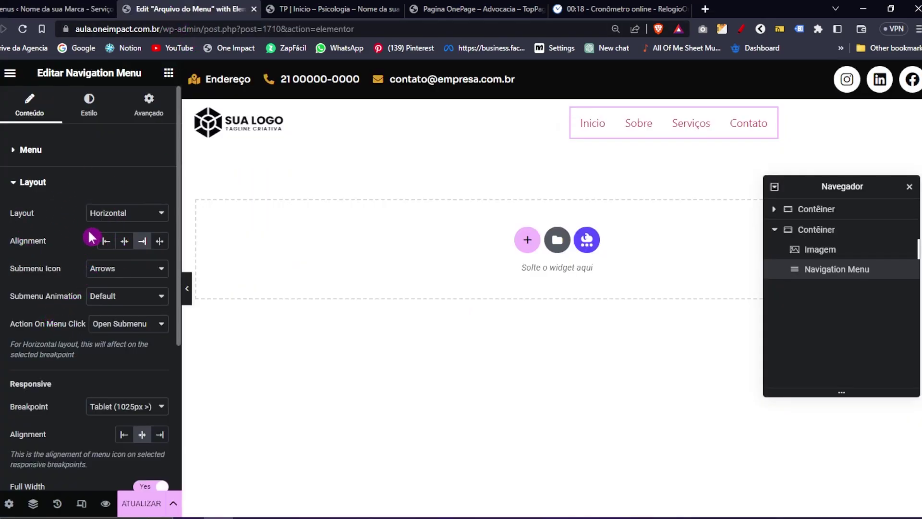
{"action": "left_click", "coordinate": [143, 241]}
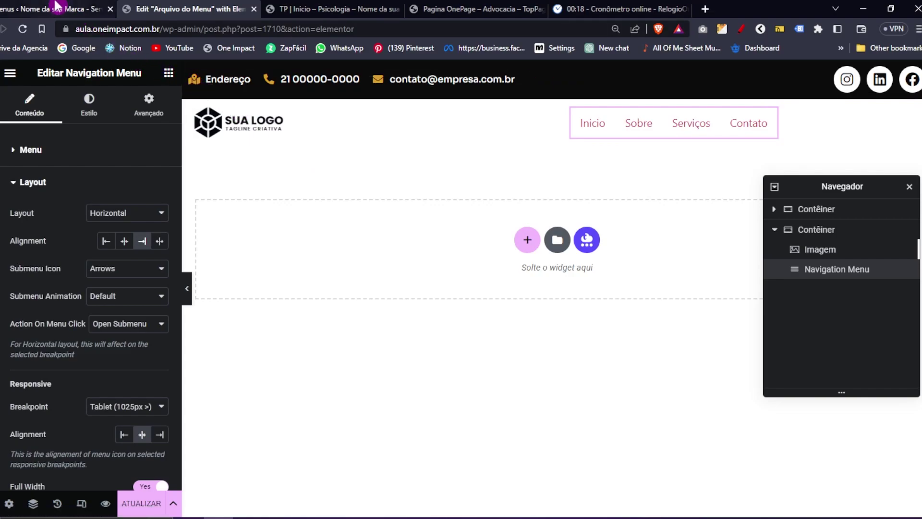
{"action": "left_click", "coordinate": [57, 7]}
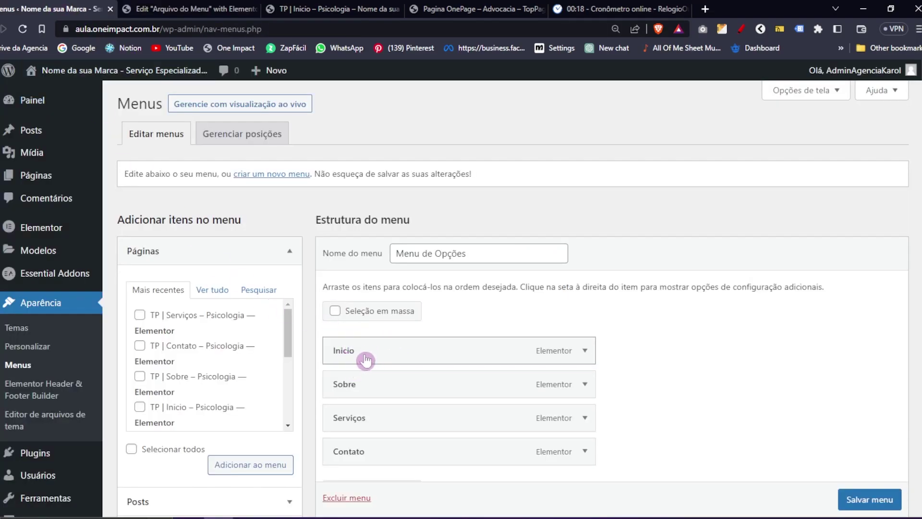
{"action": "left_click_drag", "start_coordinate": [350, 384], "coordinate": [309, 380]}
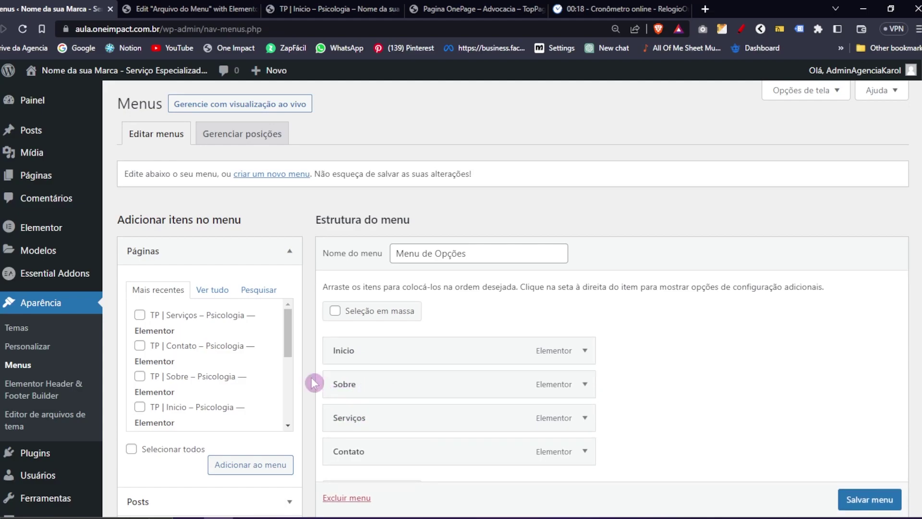
{"action": "left_click", "coordinate": [147, 6]}
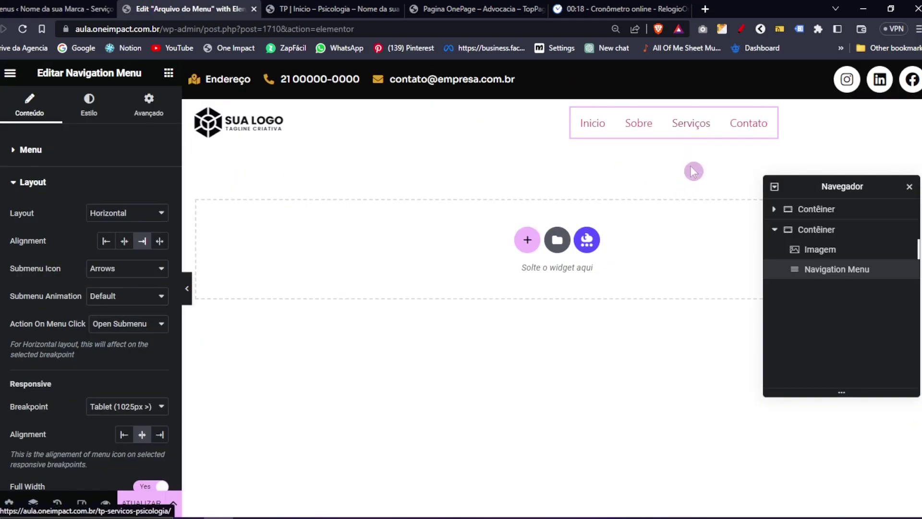
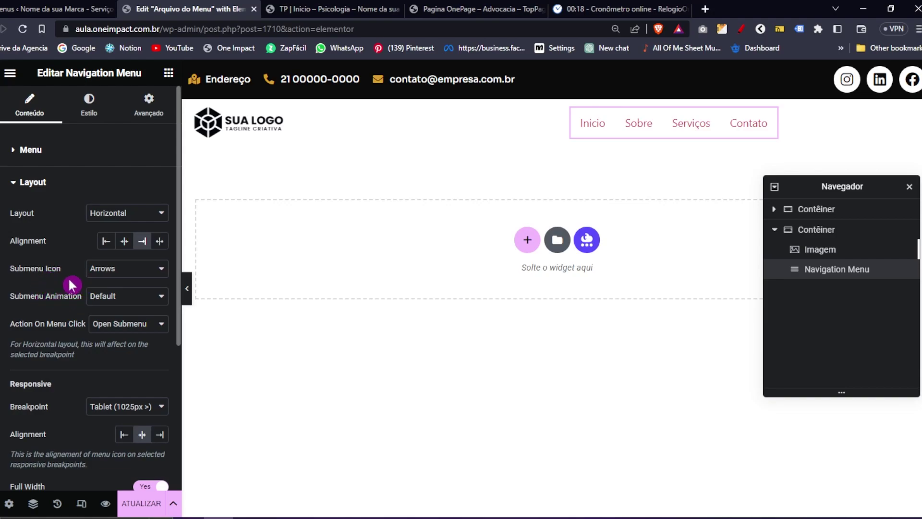
{"action": "left_click", "coordinate": [52, 6]}
{"action": "left_click", "coordinate": [158, 8]}
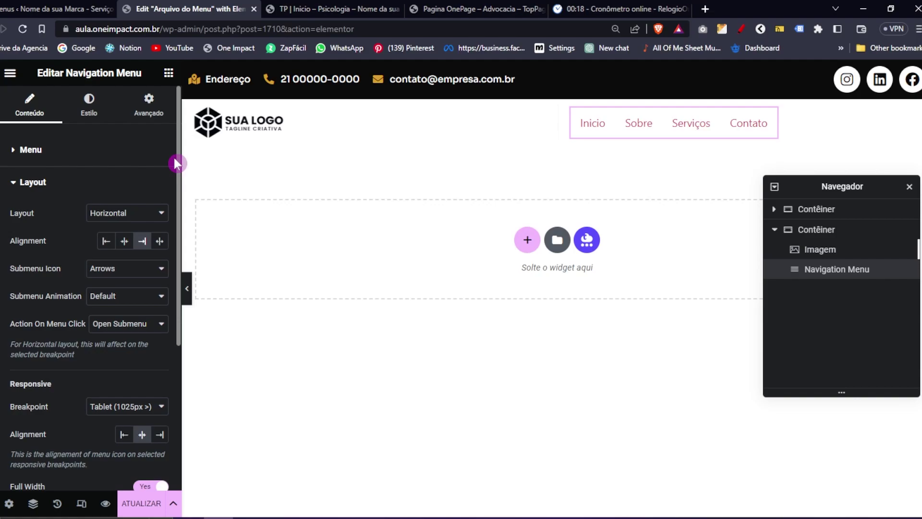
{"action": "scroll", "coordinate": [91, 294], "scroll_direction": "down", "scroll_amount": 5}
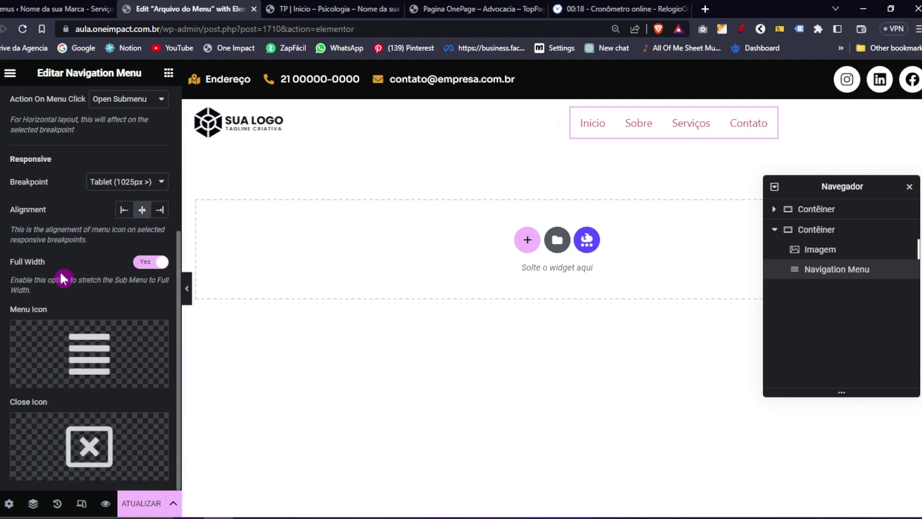
{"action": "scroll", "coordinate": [58, 327], "scroll_direction": "up", "scroll_amount": 3}
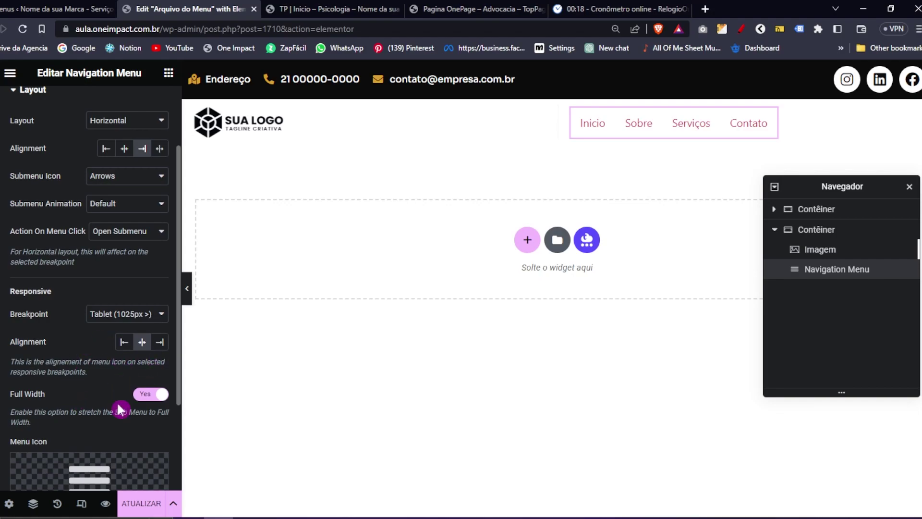
{"action": "scroll", "coordinate": [67, 405], "scroll_direction": "up", "scroll_amount": 2}
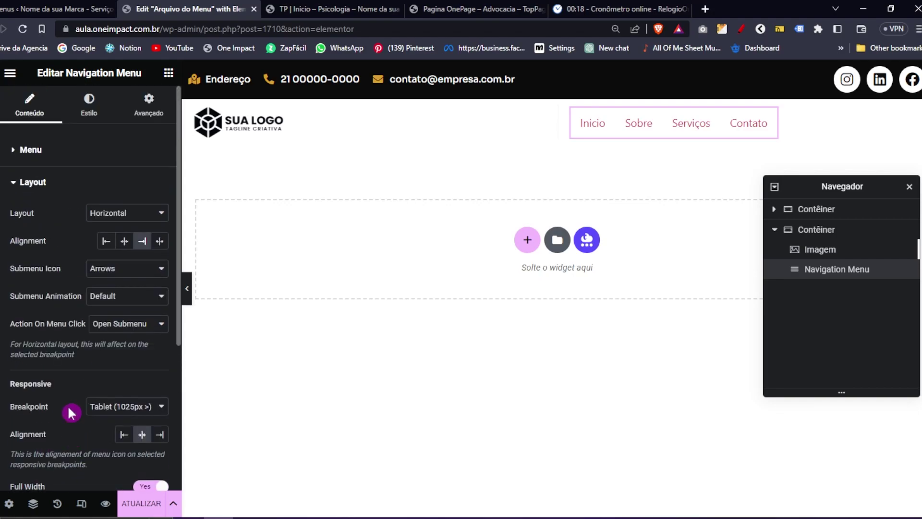
- Give the Navigation Menu widget a custom width of 50%
{"action": "left_click", "coordinate": [162, 114]}
{"action": "left_click", "coordinate": [101, 286]}
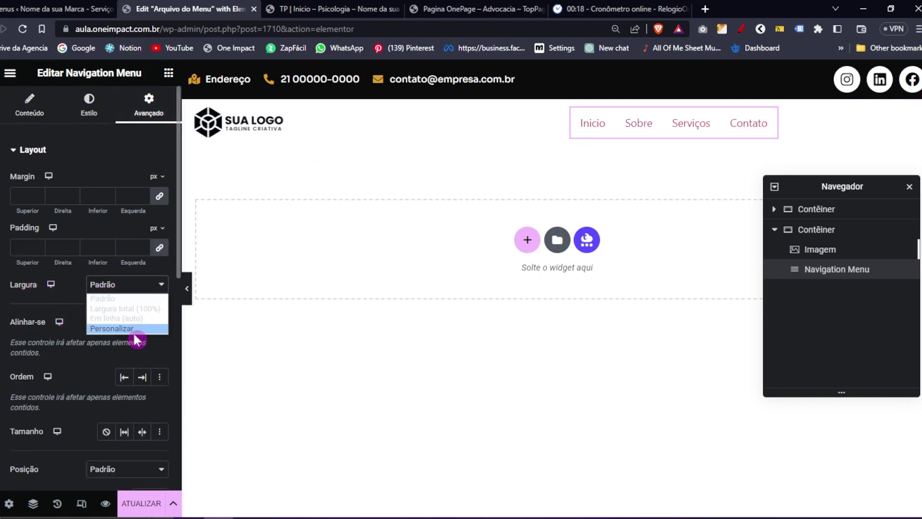
{"action": "left_click", "coordinate": [110, 328]}
{"action": "left_click", "coordinate": [142, 326]}
{"action": "type", "text": "50"}
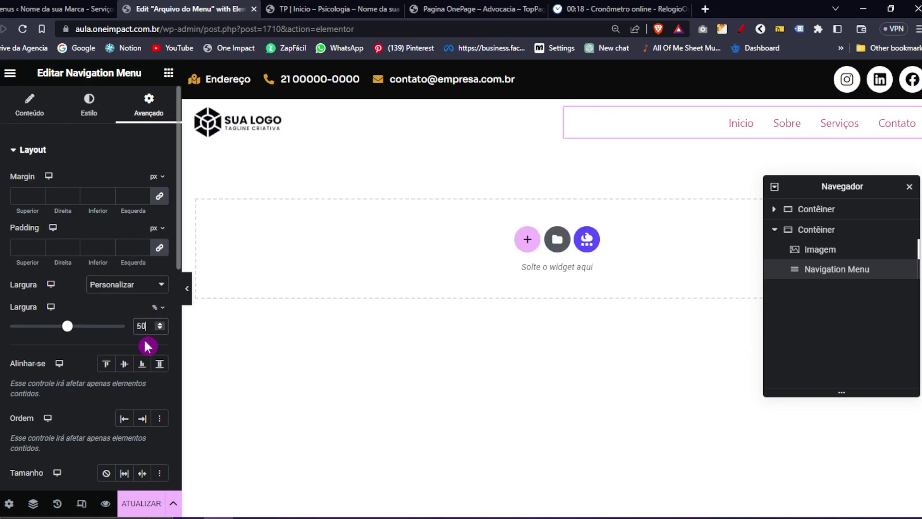
{"action": "left_click", "coordinate": [158, 307]}
- Set the link hover effect of the main menu's style to Underline
{"action": "left_click", "coordinate": [101, 112]}
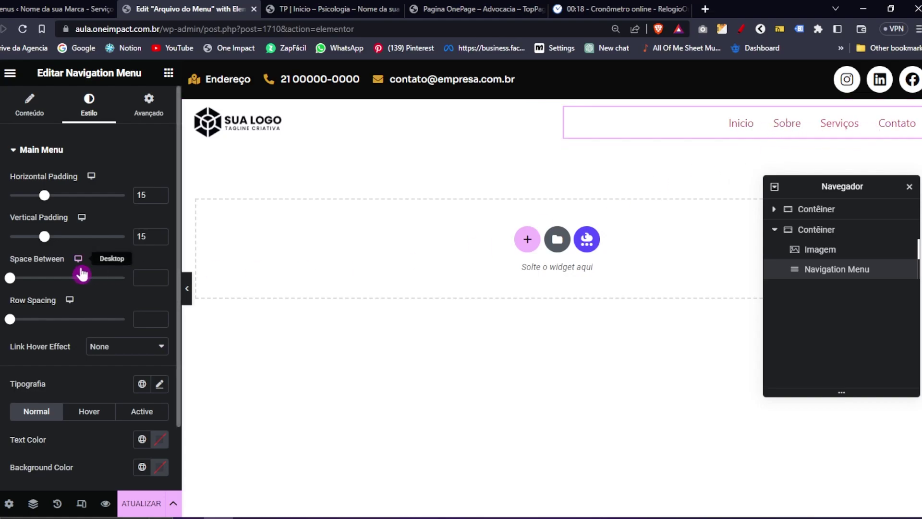
{"action": "mouse_move", "coordinate": [45, 200]}
{"action": "left_mouse_down"}
{"action": "mouse_move", "coordinate": [35, 200]}
{"action": "mouse_move", "coordinate": [46, 201]}
{"action": "left_mouse_up"}
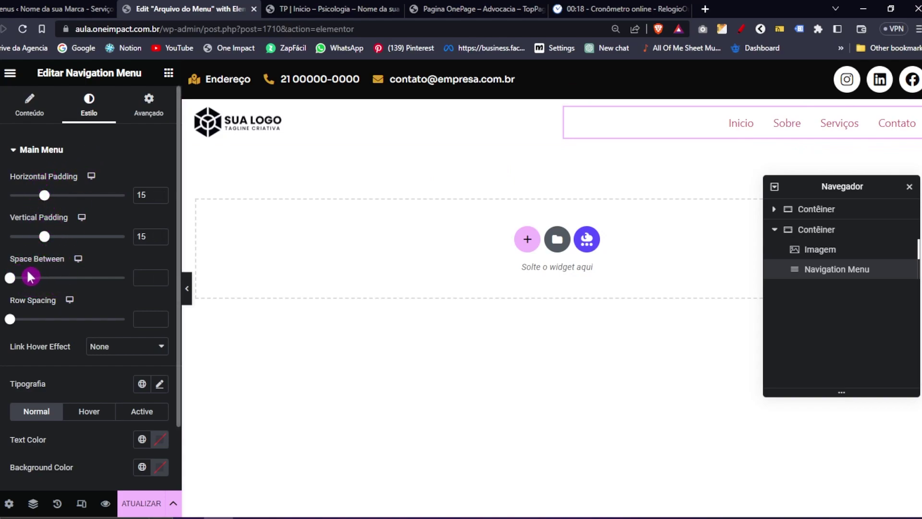
{"action": "mouse_move", "coordinate": [42, 198]}
{"action": "left_mouse_down"}
{"action": "mouse_move", "coordinate": [54, 196]}
{"action": "mouse_move", "coordinate": [44, 196]}
{"action": "left_mouse_up"}
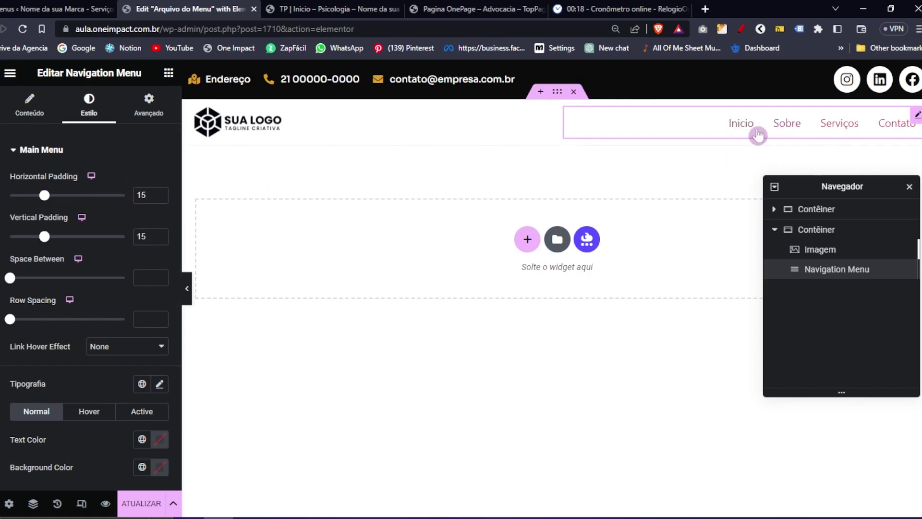
{"action": "scroll", "coordinate": [44, 406], "scroll_direction": "down", "scroll_amount": 2}
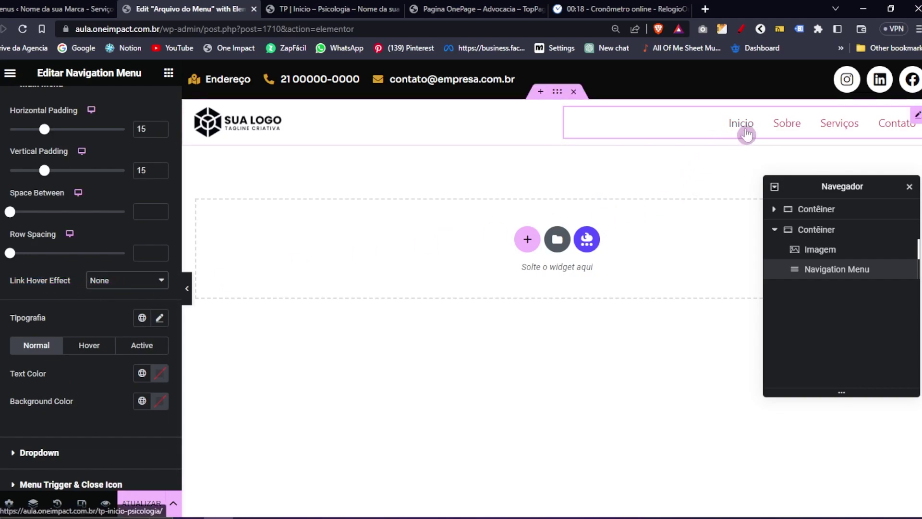
{"action": "left_click", "coordinate": [131, 284]}
{"action": "left_click", "coordinate": [122, 304]}
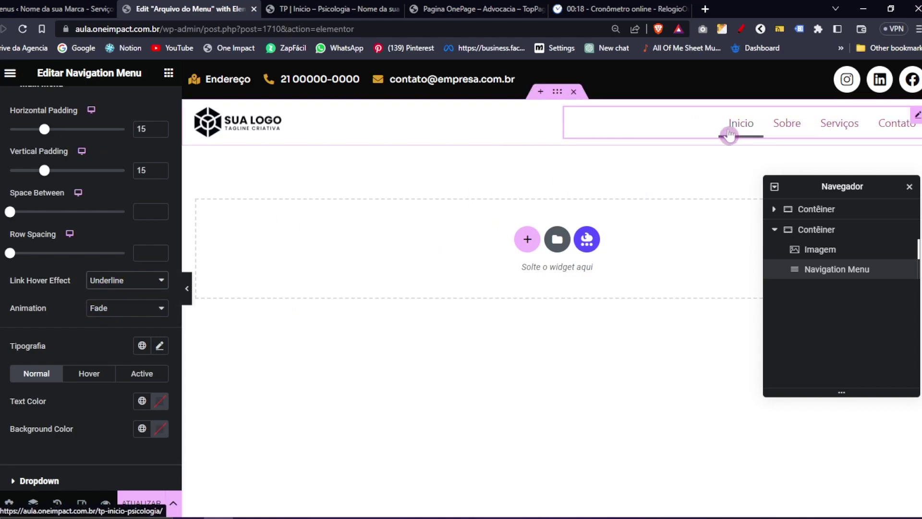
- Try the Double Line and Overline link hover effects on the menu, and return to Underline
{"action": "left_click", "coordinate": [104, 282]}
{"action": "left_click", "coordinate": [123, 324]}
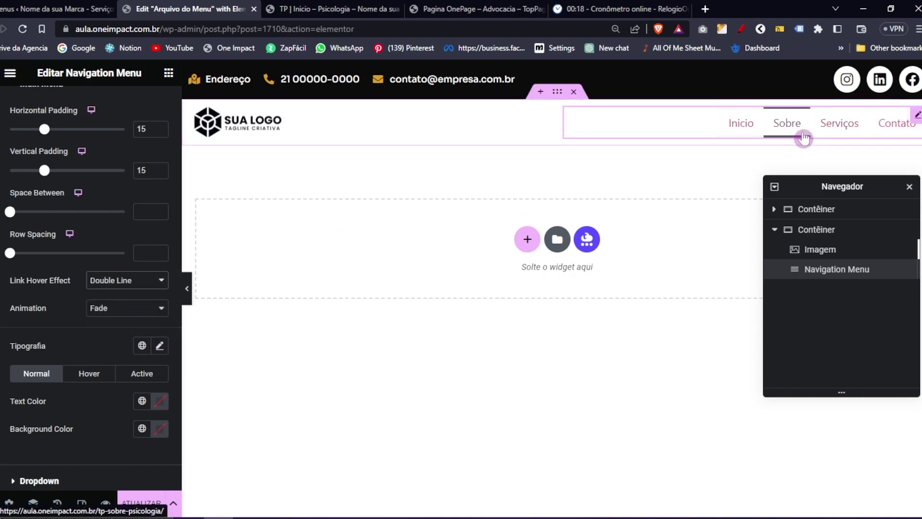
{"action": "left_click", "coordinate": [120, 281]}
{"action": "left_click", "coordinate": [117, 314]}
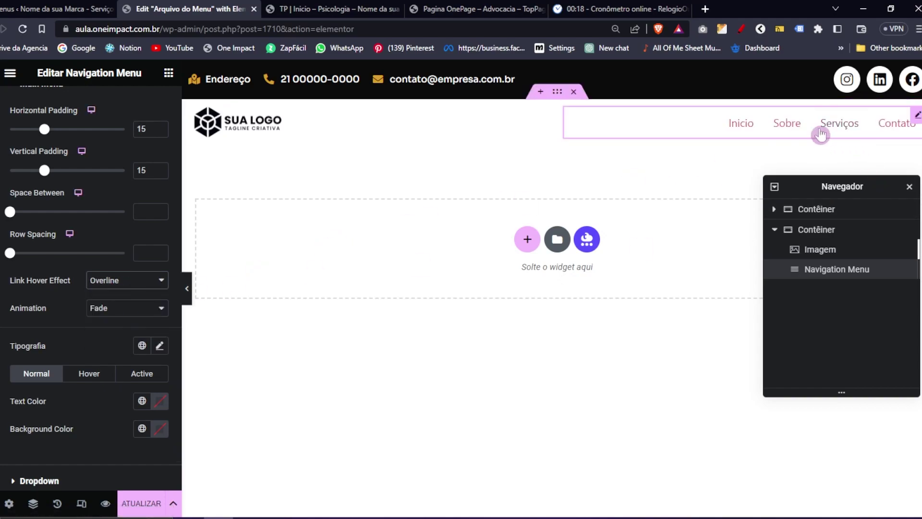
{"action": "left_click", "coordinate": [128, 282]}
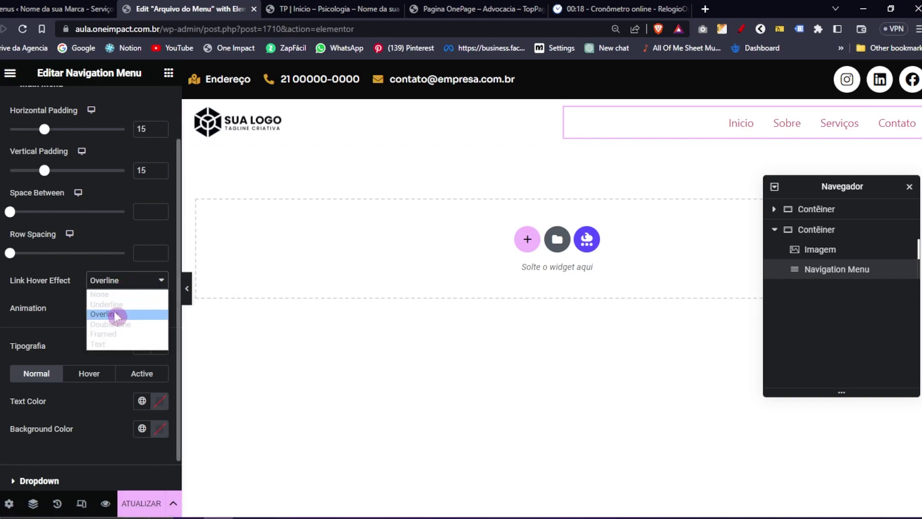
{"action": "left_click", "coordinate": [111, 306]}
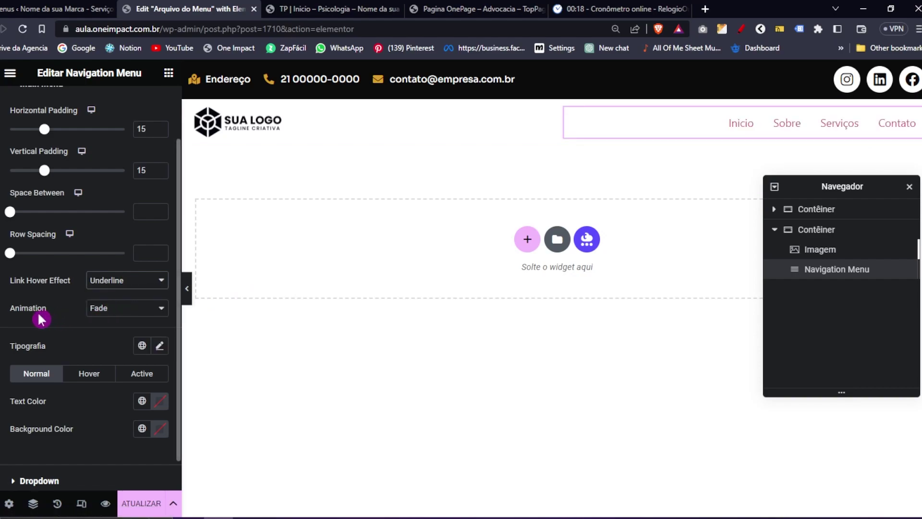
- Try the Drop In, Slide and Grow animations for the underline hover effect and settle on Drop In
{"action": "left_click", "coordinate": [96, 315]}
{"action": "left_click", "coordinate": [114, 354]}
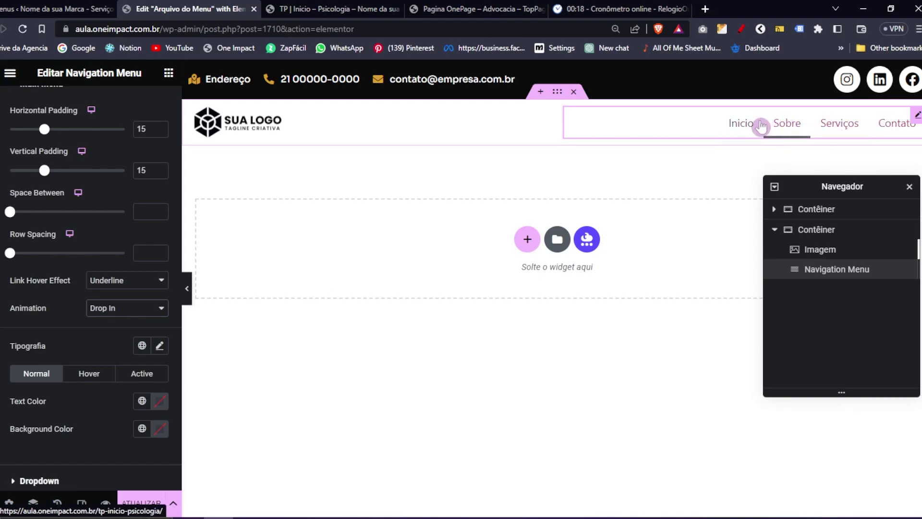
{"action": "left_click", "coordinate": [126, 308]}
{"action": "left_click", "coordinate": [119, 332]}
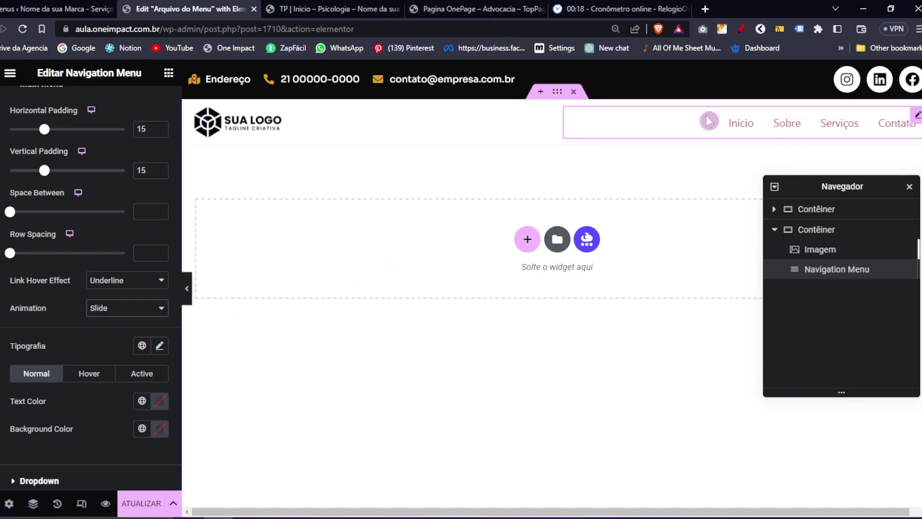
{"action": "left_click", "coordinate": [105, 307]}
{"action": "left_click", "coordinate": [111, 333]}
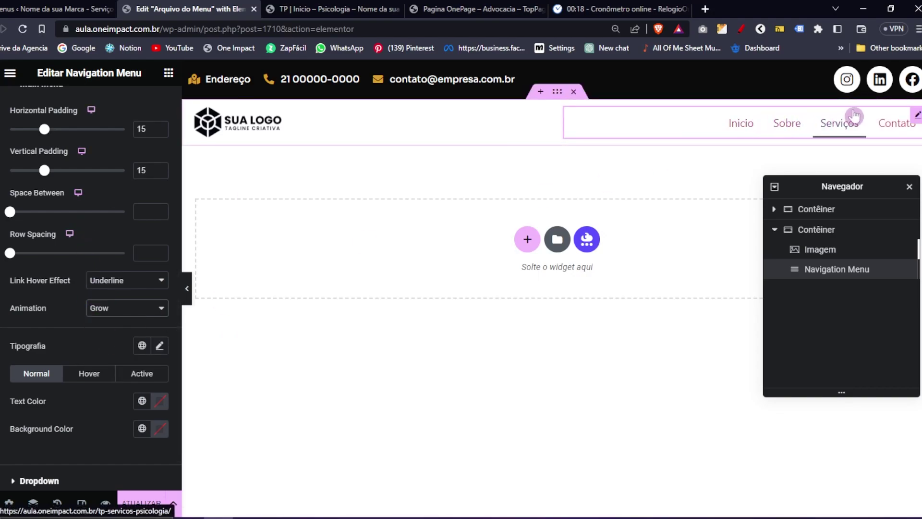
{"action": "left_click", "coordinate": [124, 310]}
{"action": "left_click", "coordinate": [117, 354]}
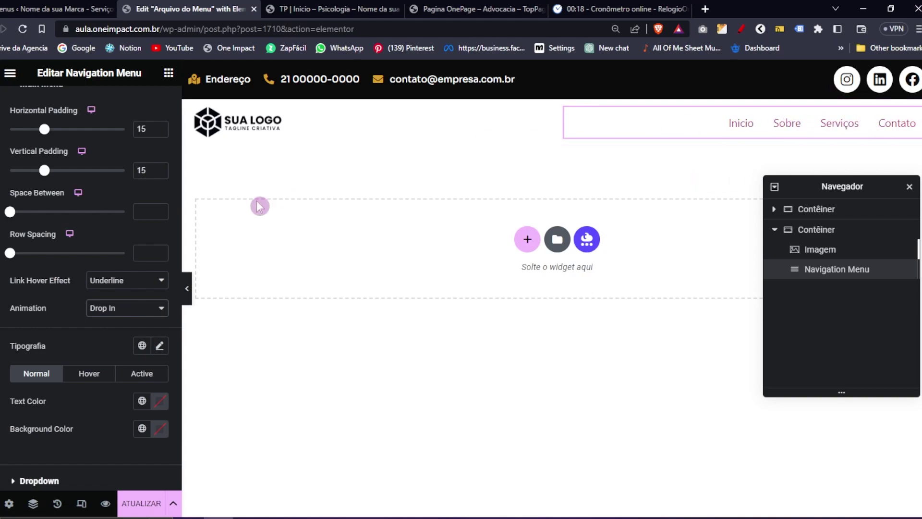
- Set the main menu's typography to the Sora font family at 15 px
{"action": "scroll", "coordinate": [83, 370], "scroll_direction": "down", "scroll_amount": 1}
{"action": "left_click", "coordinate": [166, 313]}
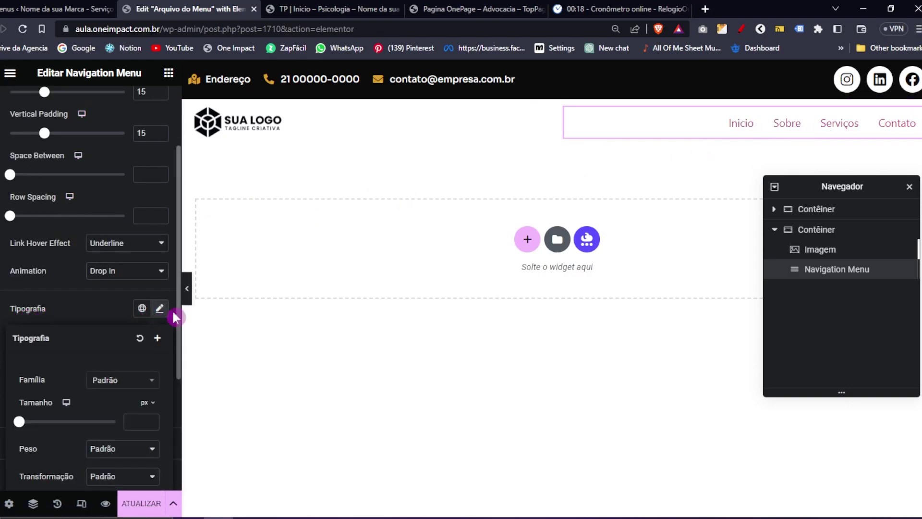
{"action": "left_click", "coordinate": [110, 387]}
{"action": "type", "text": "sora"}
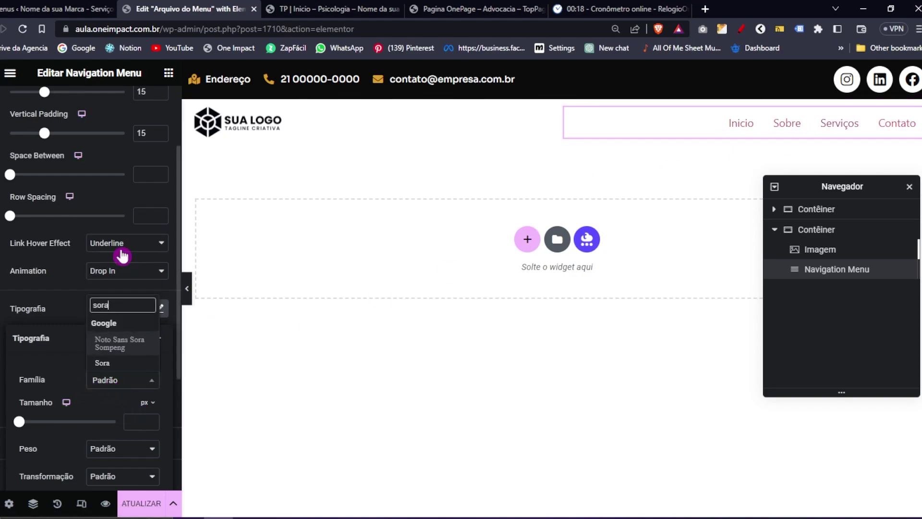
{"action": "left_click", "coordinate": [104, 364]}
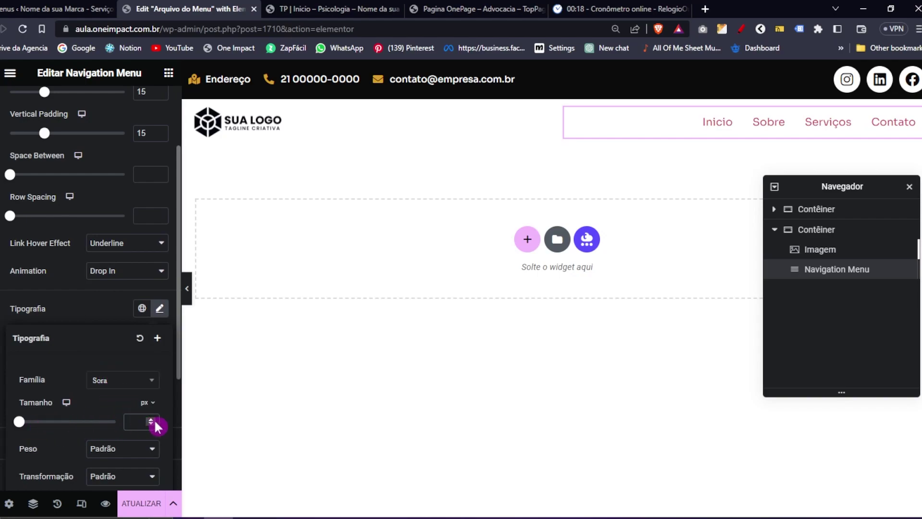
{"action": "type", "text": "15"}
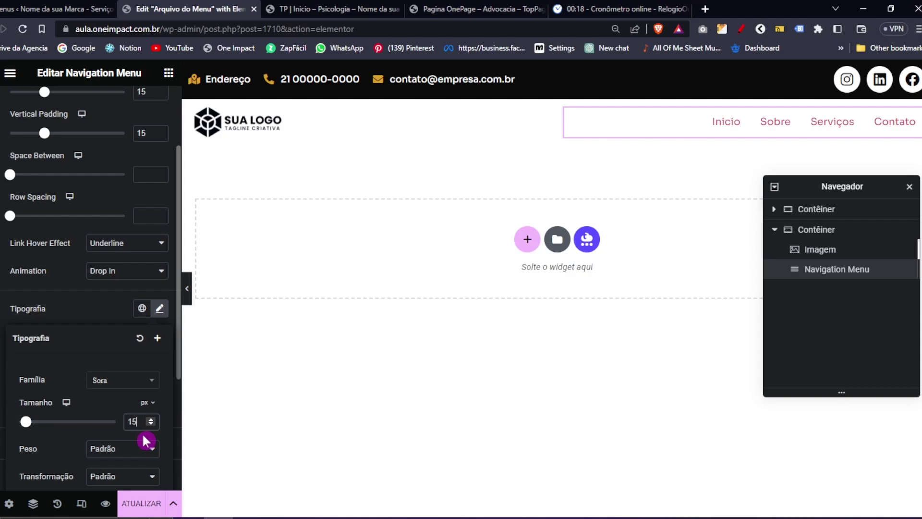
{"action": "left_click", "coordinate": [151, 419]}
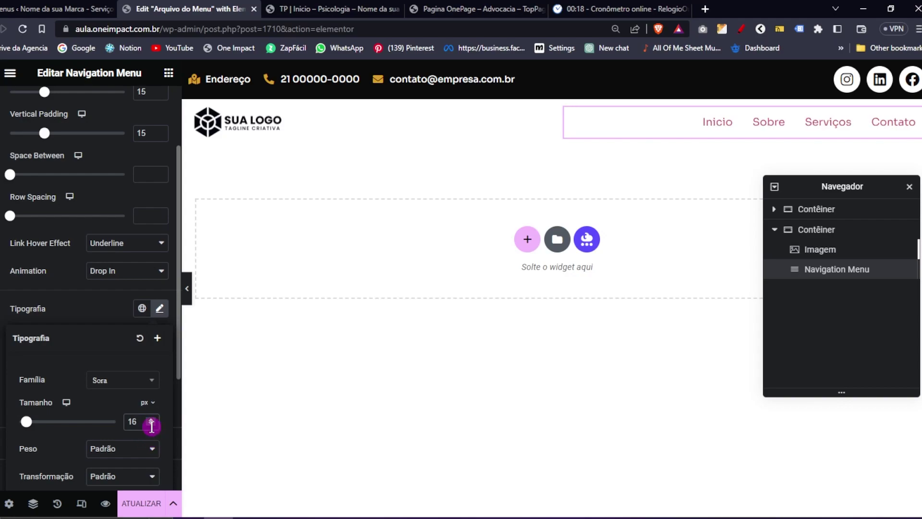
{"action": "left_click", "coordinate": [151, 423]}
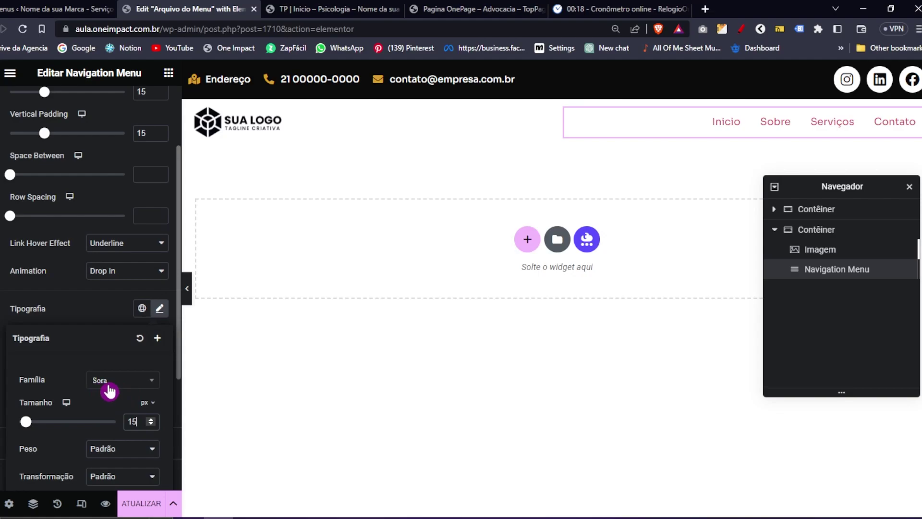
- Set the menu text weight to 700 (Negrito) and close the typography settings
{"action": "scroll", "coordinate": [101, 404], "scroll_direction": "down", "scroll_amount": 3}
{"action": "left_click", "coordinate": [121, 316]}
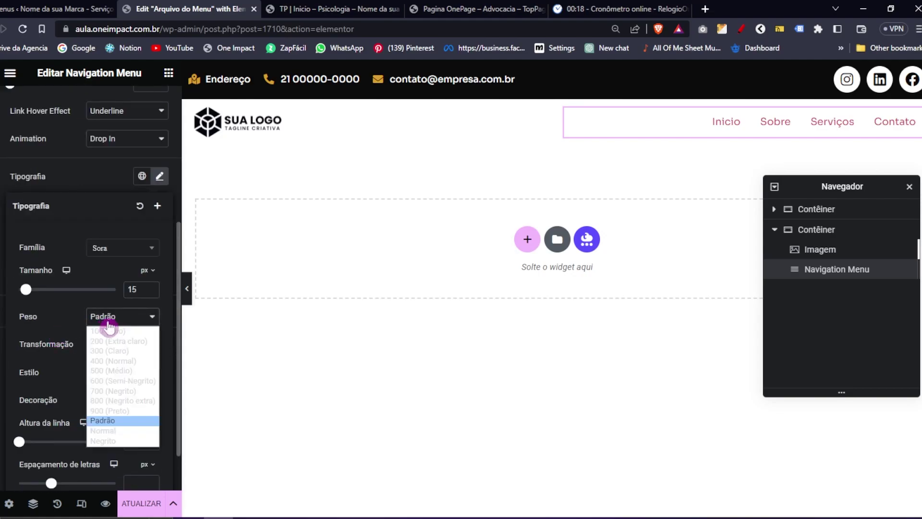
{"action": "left_click", "coordinate": [117, 392]}
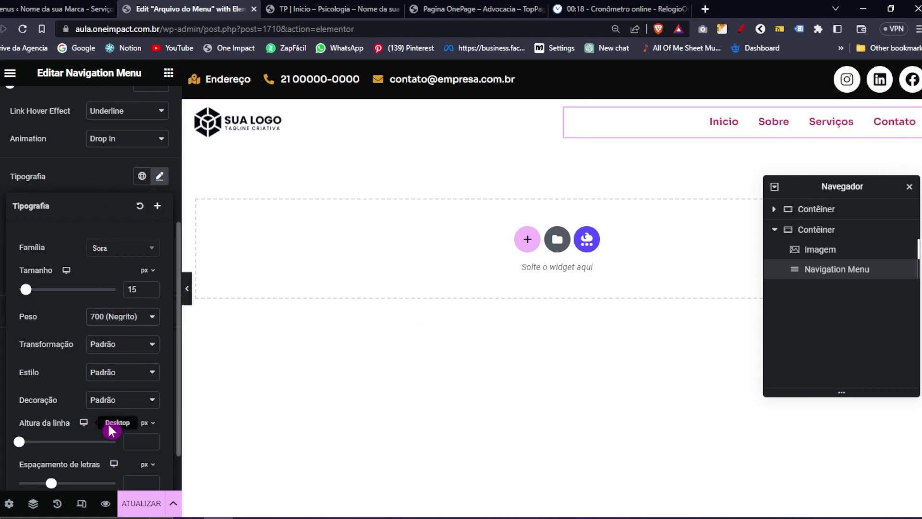
{"action": "left_click", "coordinate": [75, 186]}
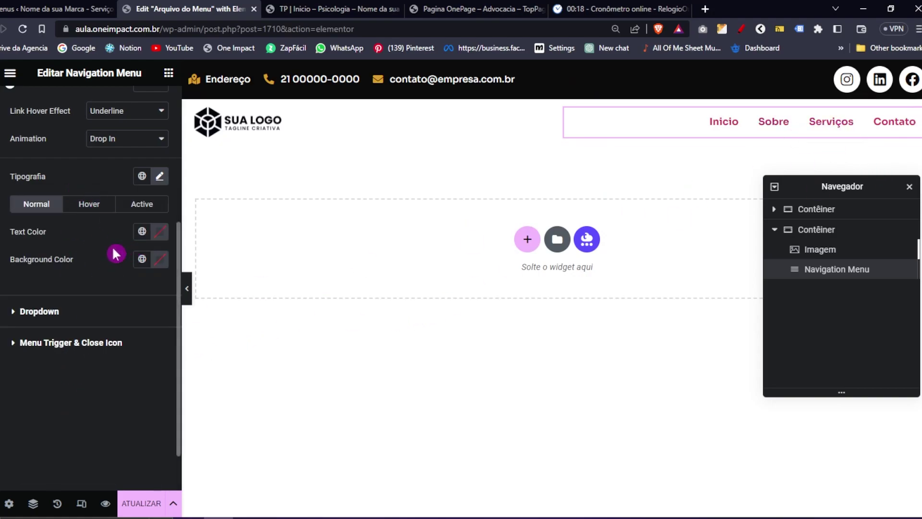
- Set the main menu's normal text color to the near-black #0C0C0C
{"action": "left_click", "coordinate": [159, 231]}
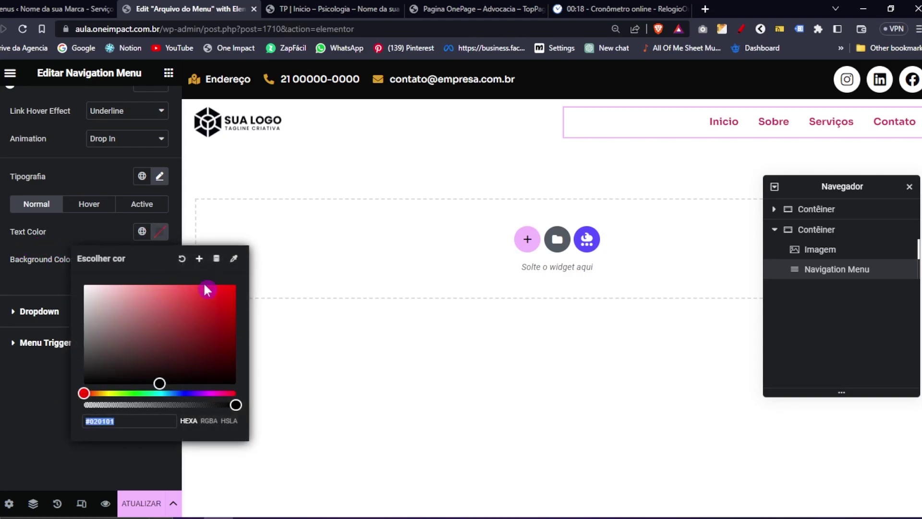
{"action": "left_click_drag", "start_coordinate": [137, 359], "coordinate": [59, 389]}
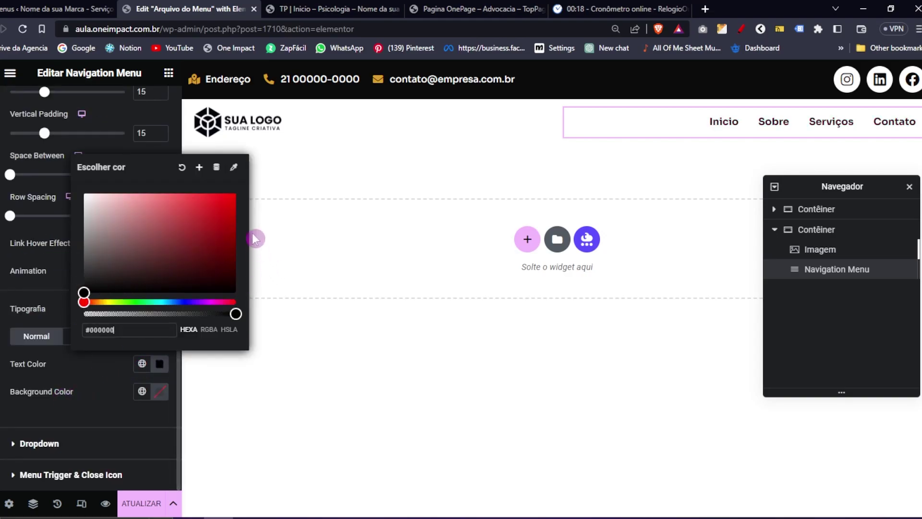
{"action": "left_click", "coordinate": [234, 169]}
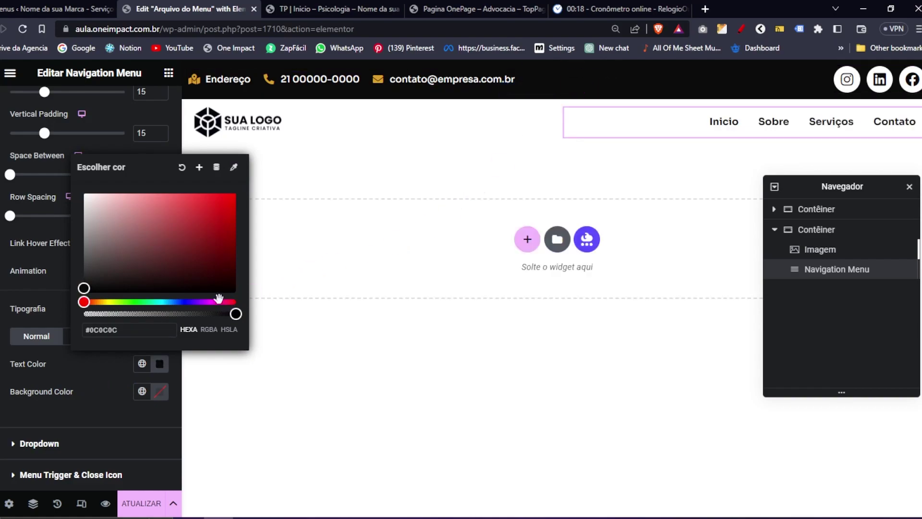
{"action": "left_click", "coordinate": [83, 367]}
- Set the main menu's hover text color to the gold #D89F2C, sampled from the top bar's icon
{"action": "left_click", "coordinate": [96, 339]}
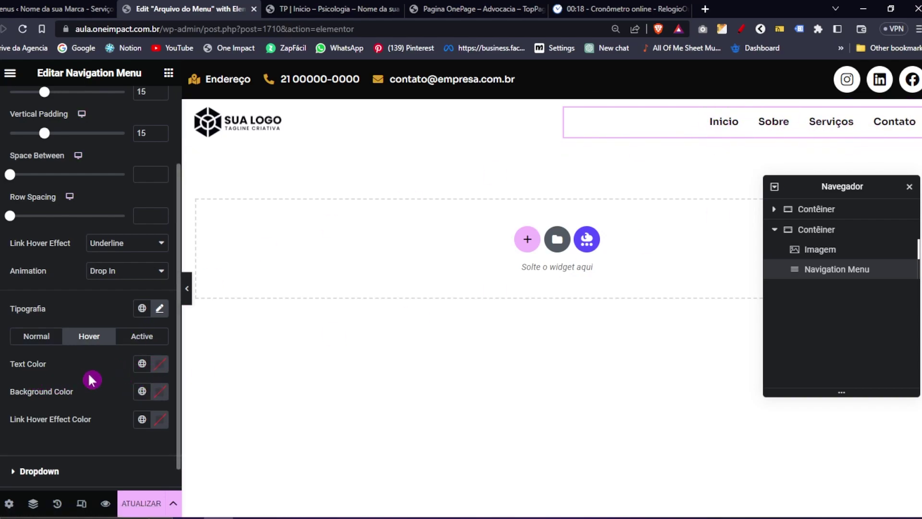
{"action": "left_click", "coordinate": [160, 363]}
{"action": "left_click", "coordinate": [234, 167]}
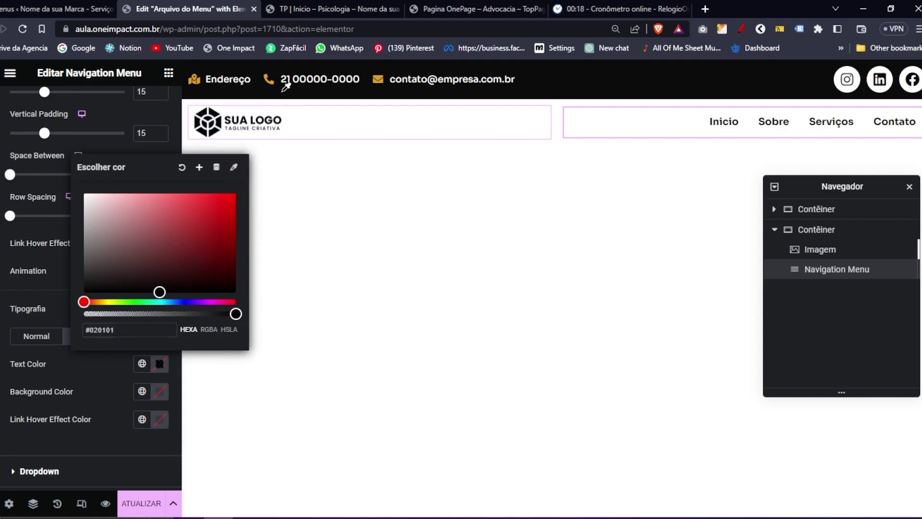
{"action": "left_click", "coordinate": [281, 80]}
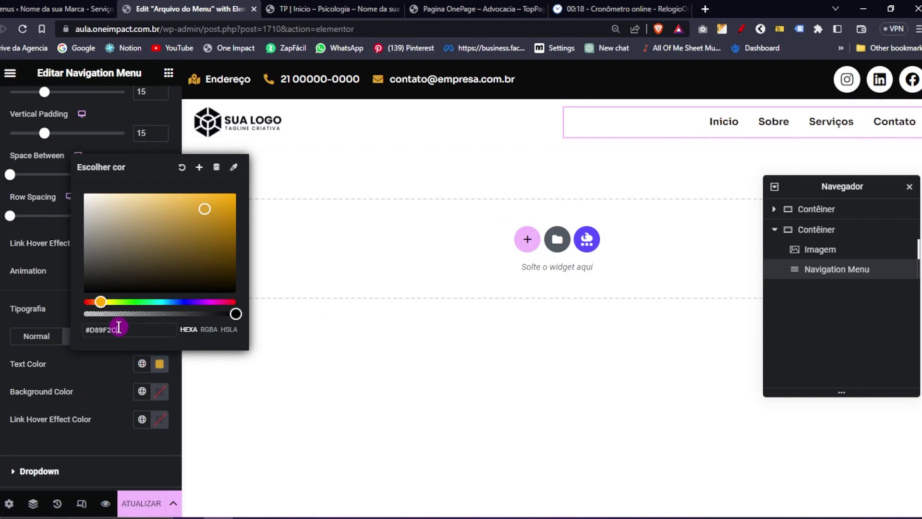
- Copy the hover text color and use the same gold for the Link Hover Effect Color
{"action": "key", "text": "ctrl+c"}
{"action": "left_click", "coordinate": [83, 415]}
{"action": "left_click", "coordinate": [164, 421]}
{"action": "key", "text": "ctrl+v"}
{"action": "left_click", "coordinate": [104, 430]}
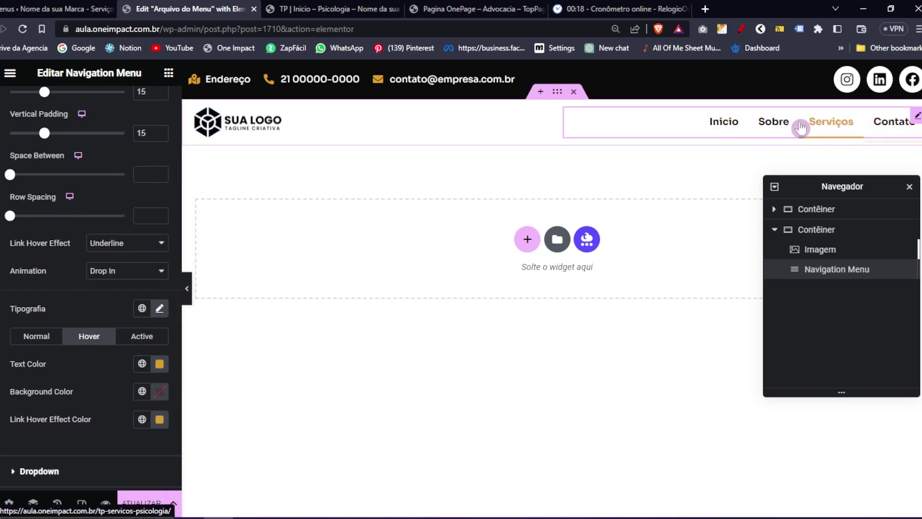
- Try the red #C42B2B as the menu items' normal background color and reset it
{"action": "left_click", "coordinate": [36, 336]}
{"action": "left_click", "coordinate": [165, 397]}
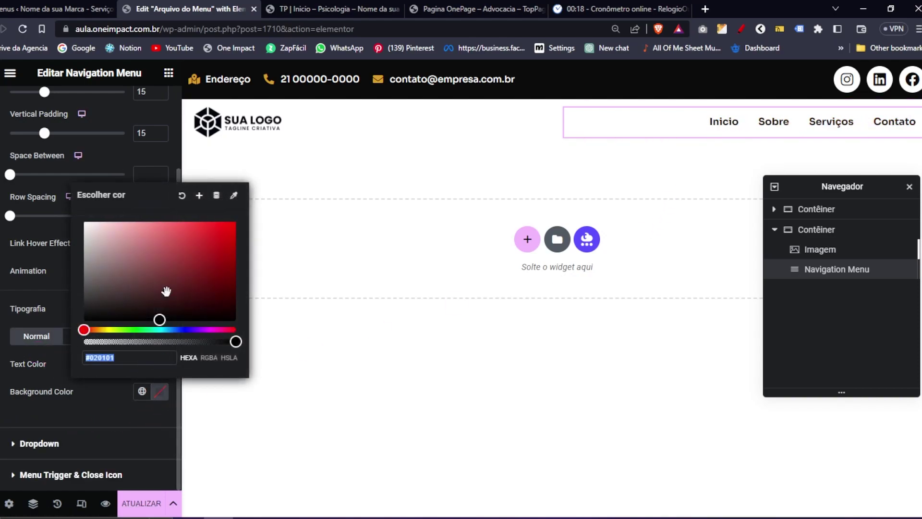
{"action": "left_click", "coordinate": [202, 245]}
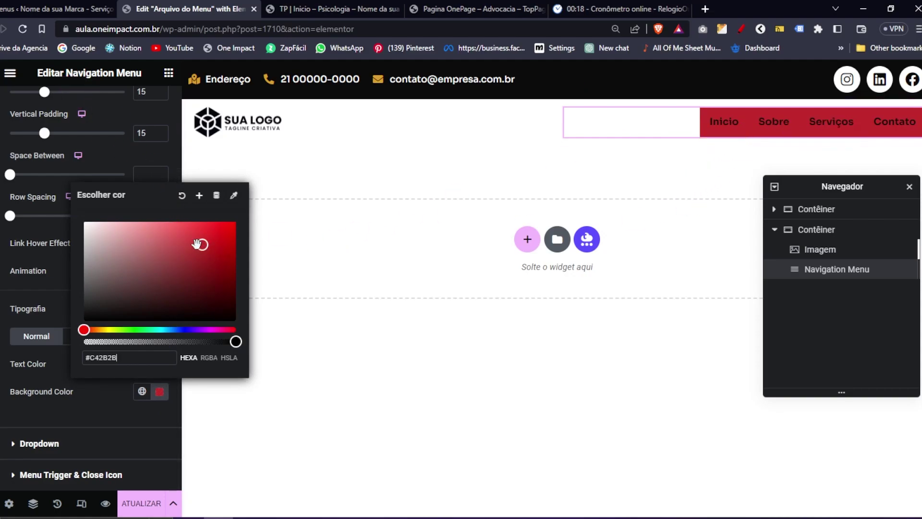
{"action": "left_click", "coordinate": [182, 202]}
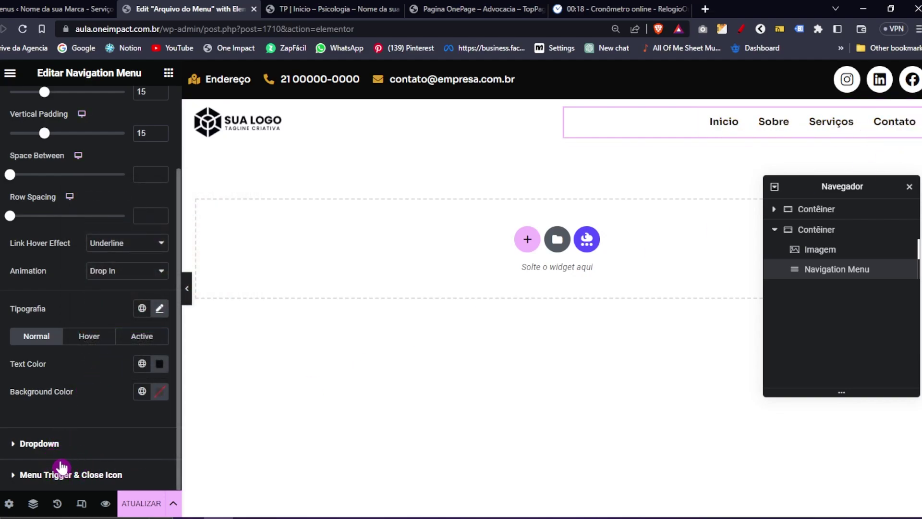
- Leave the Main Menu style settings, return to the menu's content settings, and save the header template
{"action": "scroll", "coordinate": [61, 467], "scroll_direction": "up", "scroll_amount": 3}
{"action": "left_click", "coordinate": [59, 153]}
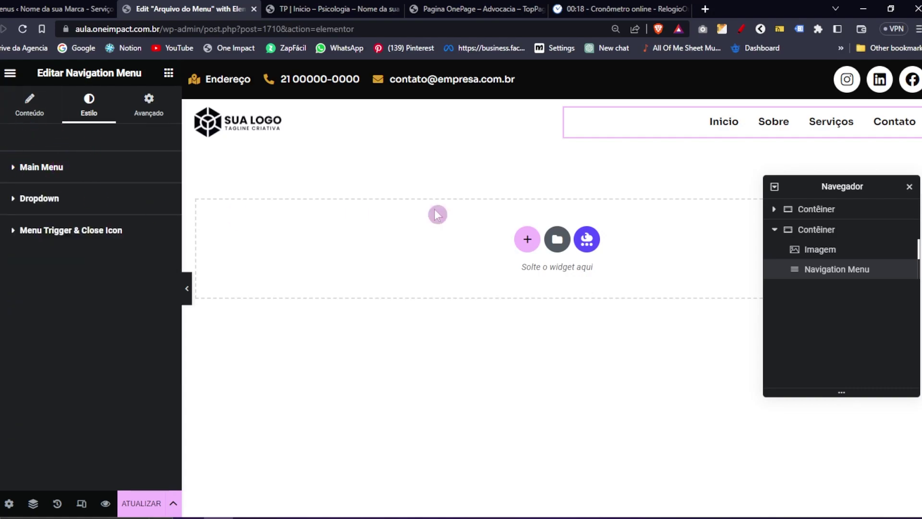
{"action": "left_click", "coordinate": [33, 108]}
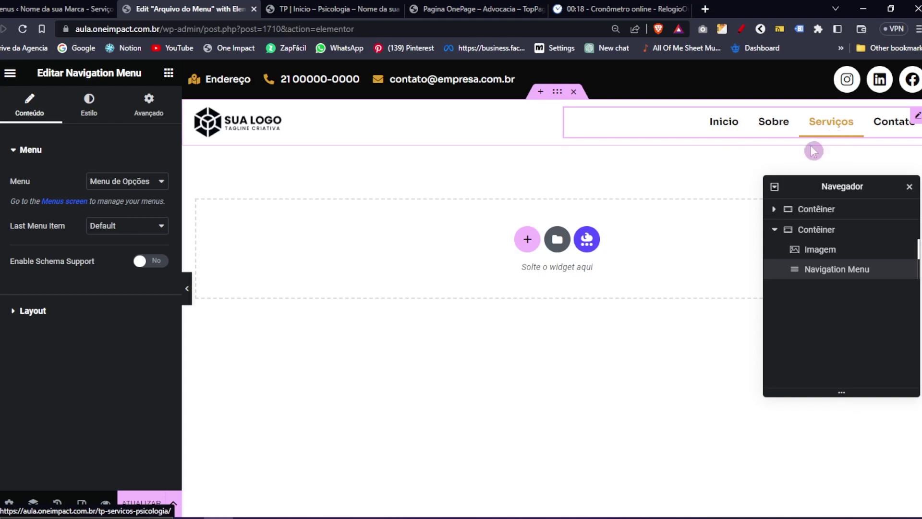
{"action": "left_click", "coordinate": [142, 502]}
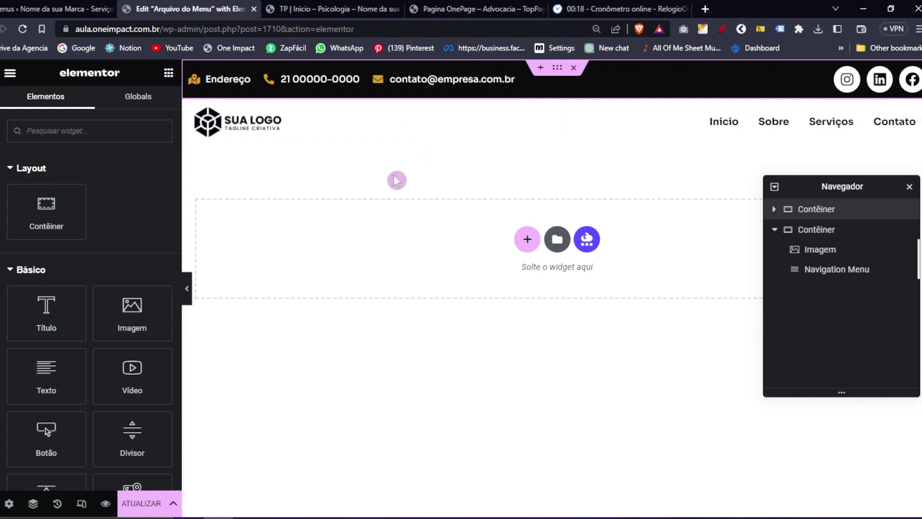
- Enter responsive mode and compare the header in the desktop and mobile portrait previews, ending in mobile portrait
{"action": "key", "text": "ctrl"}
{"action": "left_click", "coordinate": [86, 508]}
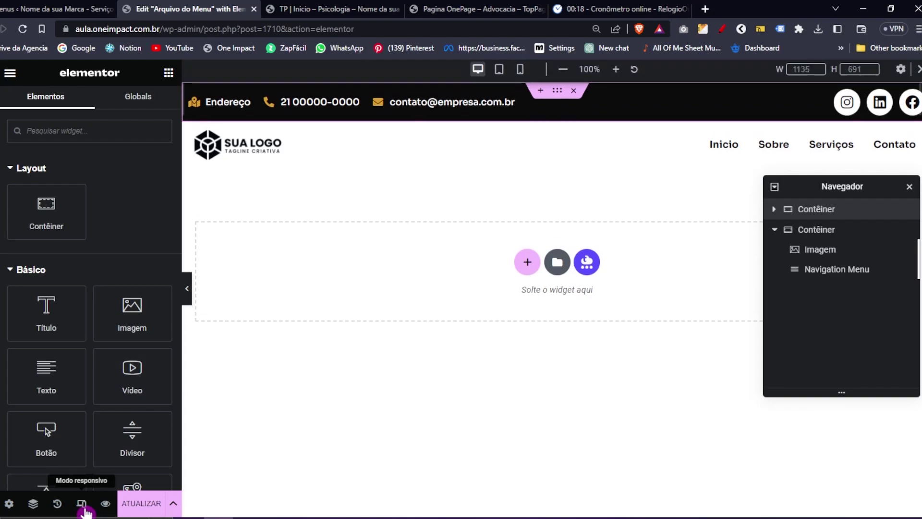
{"action": "left_click", "coordinate": [521, 73]}
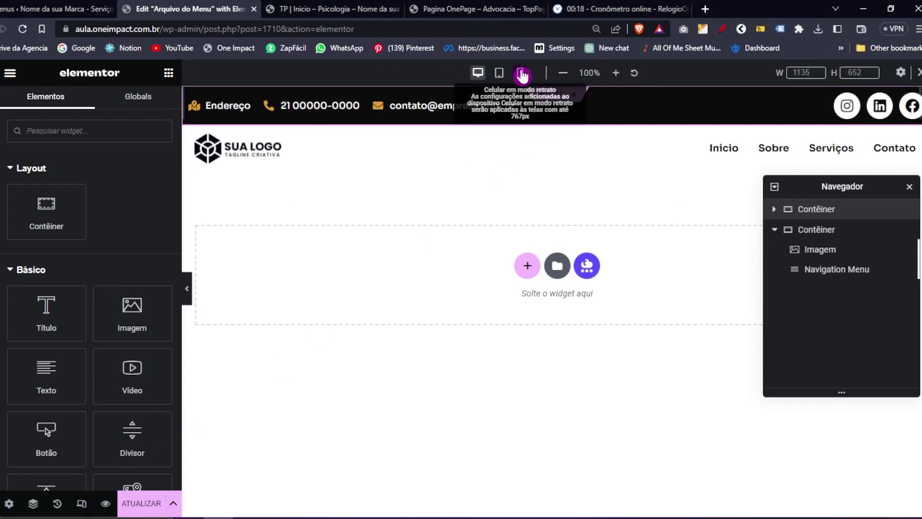
{"action": "left_click_drag", "start_coordinate": [685, 255], "coordinate": [687, 255]}
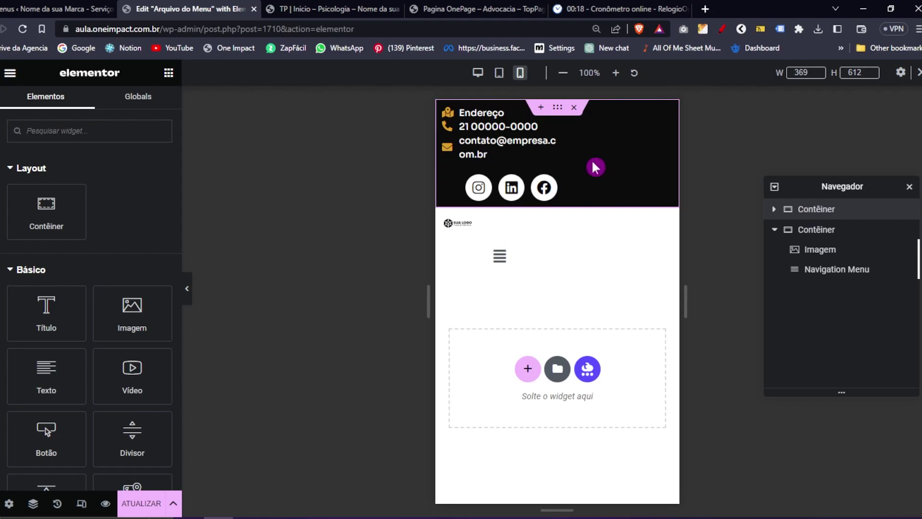
{"action": "left_click", "coordinate": [478, 73]}
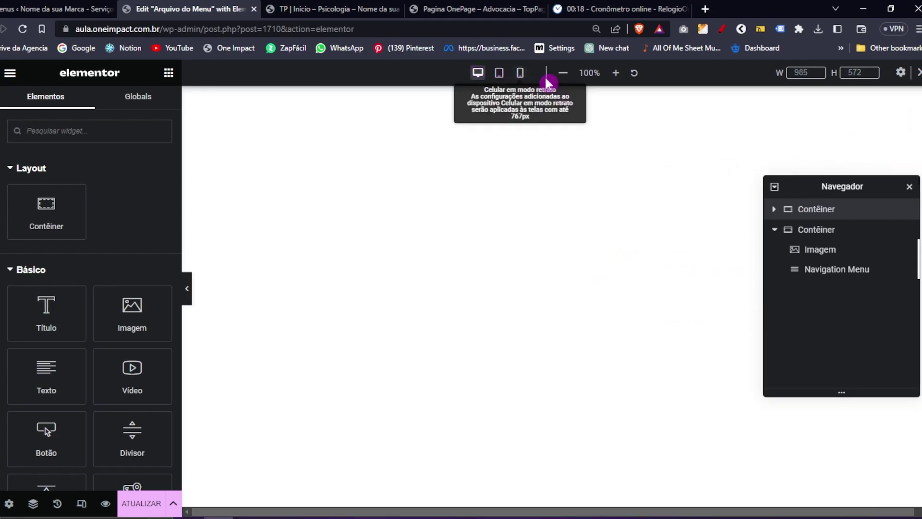
{"action": "left_click", "coordinate": [520, 72]}
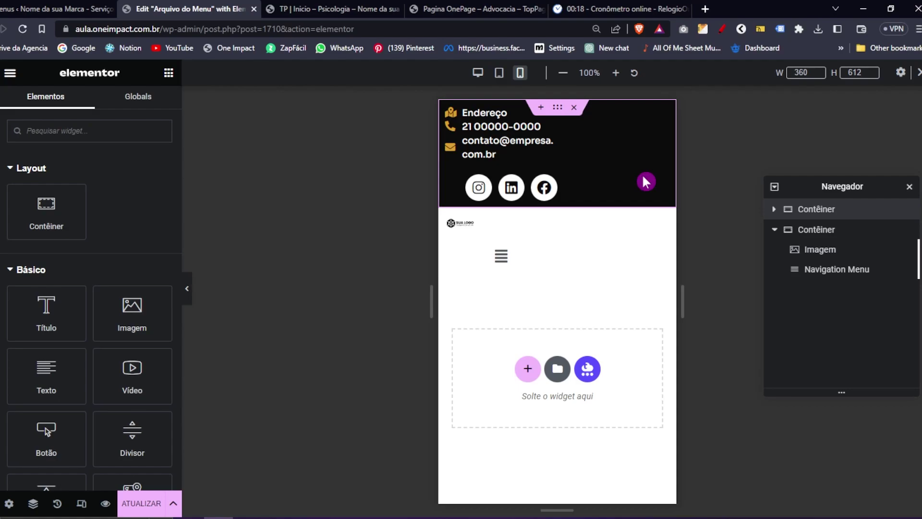
- Hide the black contact-bar container on mobile portrait through its responsive visibility settings
{"action": "left_click", "coordinate": [832, 211]}
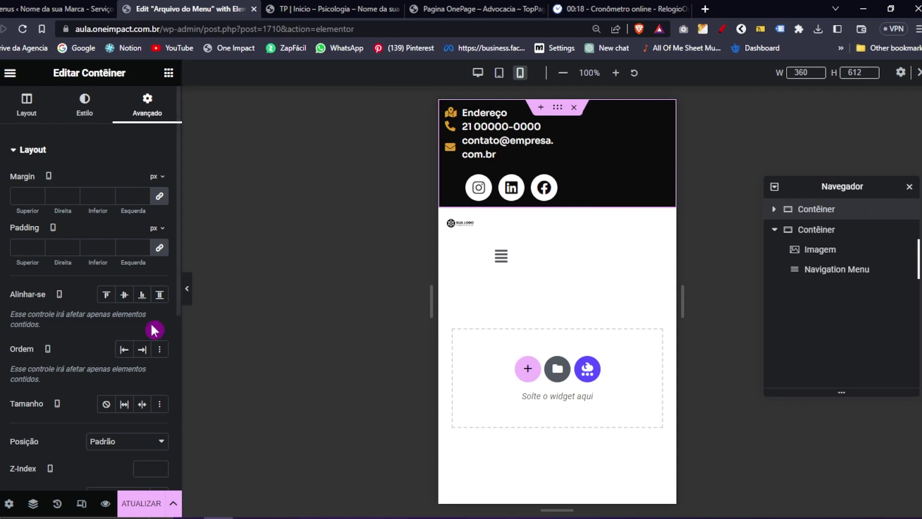
{"action": "left_click", "coordinate": [76, 150]}
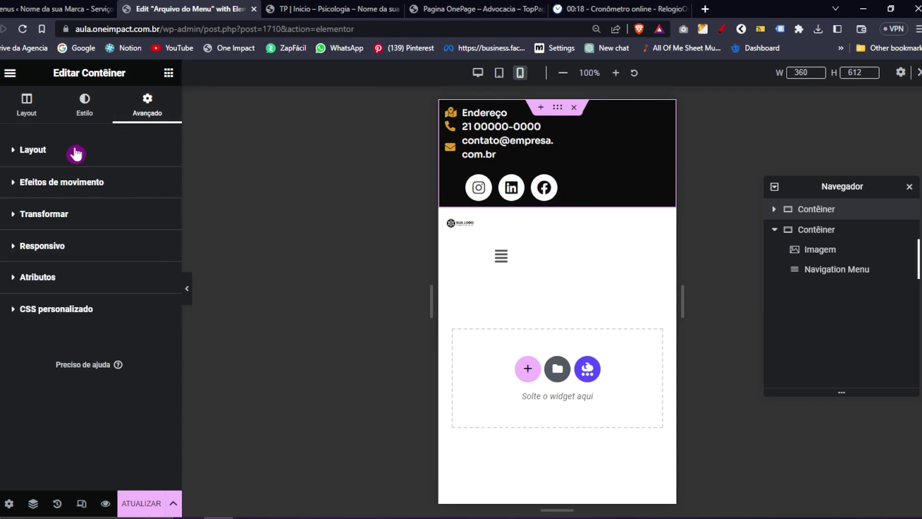
{"action": "left_click", "coordinate": [64, 247]}
{"action": "left_click", "coordinate": [150, 384]}
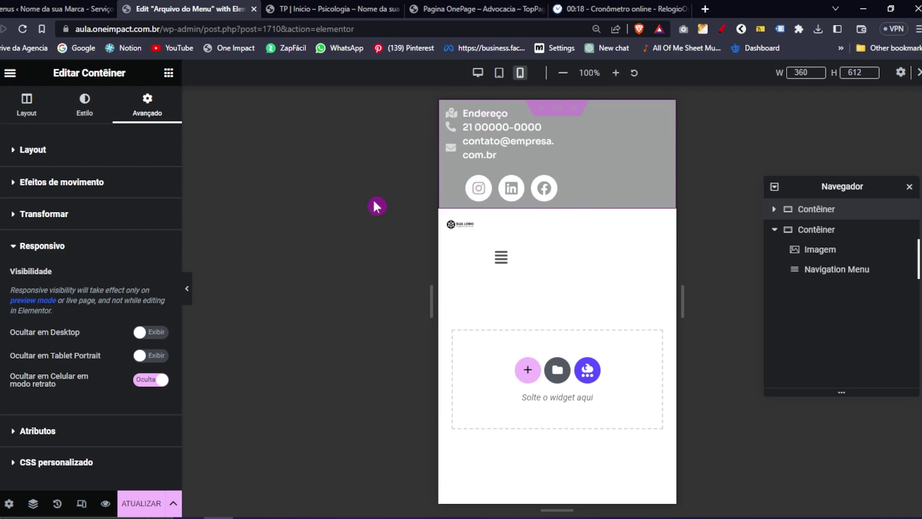
- Check the contact bar in desktop and mobile previews, and switch its mobile hiding off and on again
{"action": "left_click", "coordinate": [478, 73]}
{"action": "left_click", "coordinate": [520, 72]}
{"action": "left_click", "coordinate": [151, 380]}
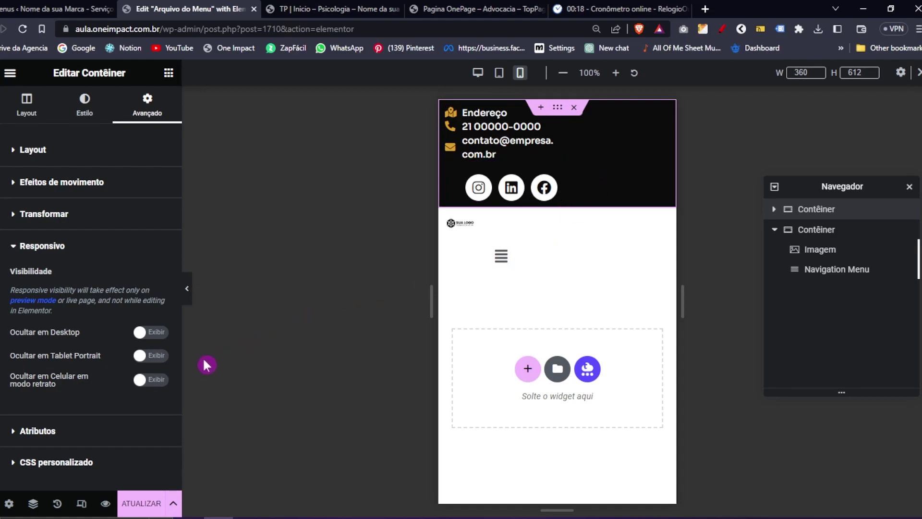
{"action": "left_click", "coordinate": [146, 379]}
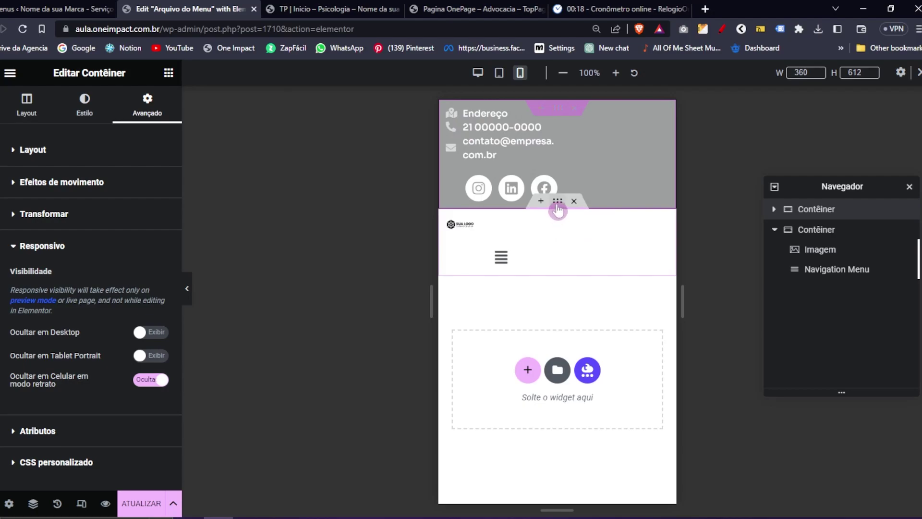
- Inspect the second container, its logo and its navigation menu on mobile, opening and closing the dropdown
{"action": "left_click", "coordinate": [558, 206]}
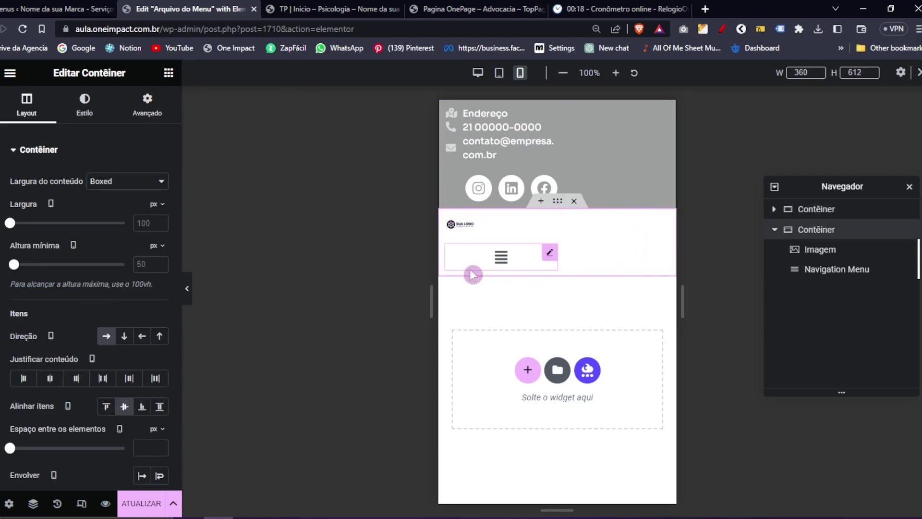
{"action": "left_click", "coordinate": [468, 229]}
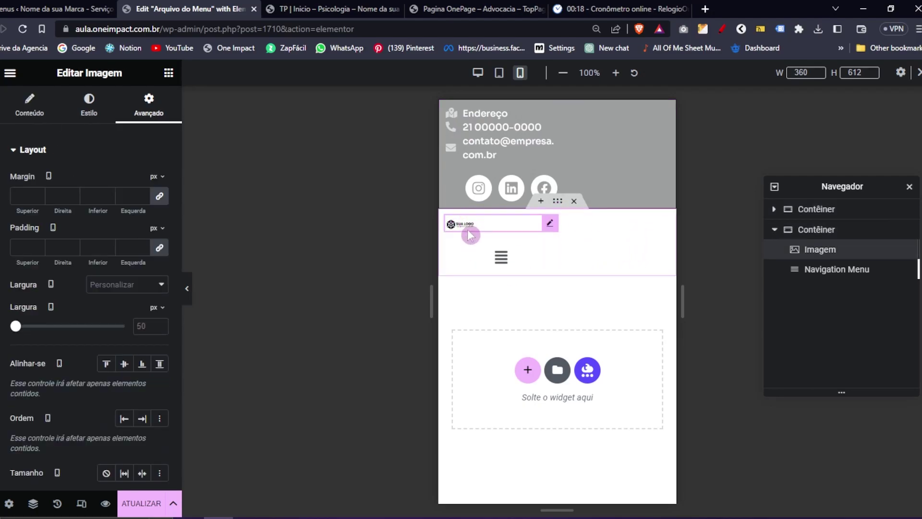
{"action": "left_click", "coordinate": [504, 262]}
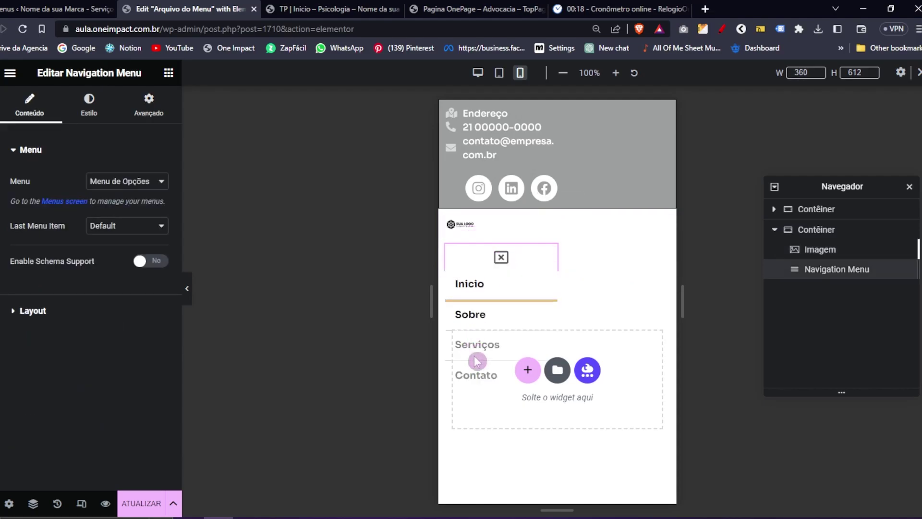
{"action": "left_click", "coordinate": [501, 258]}
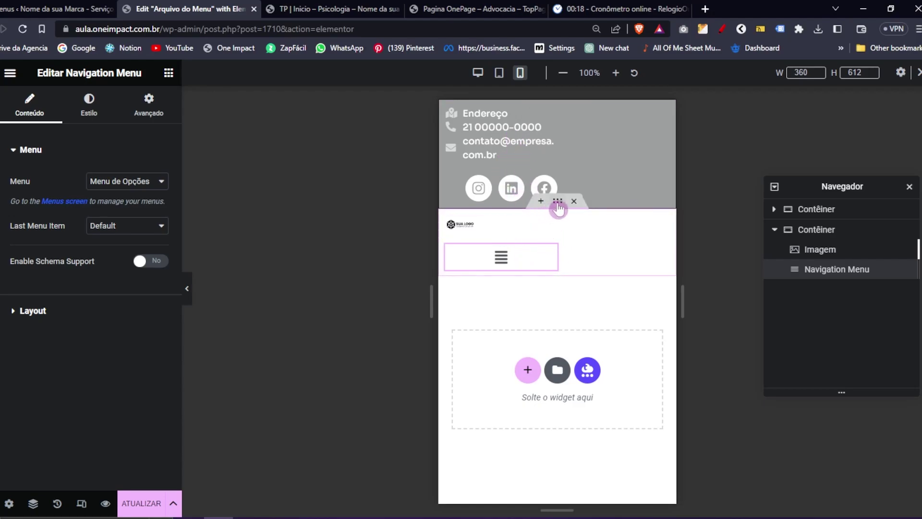
- Set the spacing between elements in the logo and menu container to 0 px for mobile portrait
{"action": "left_click", "coordinate": [557, 202]}
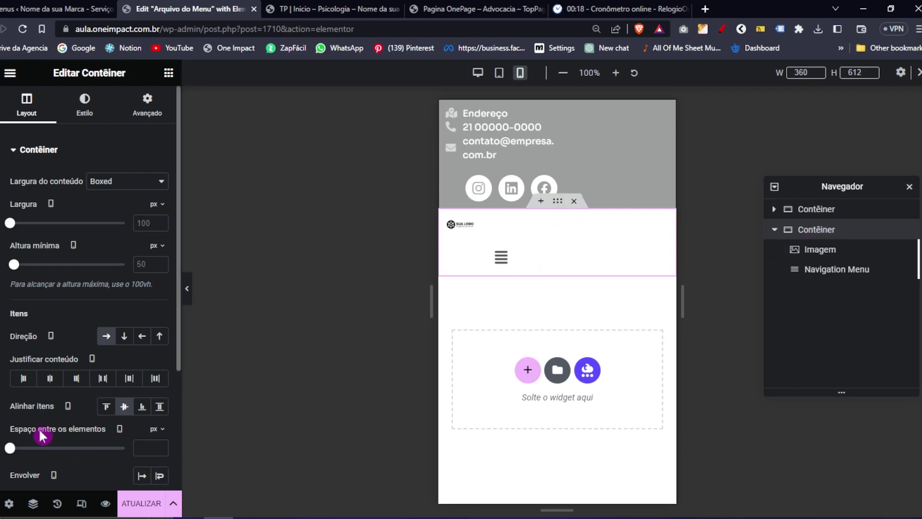
{"action": "scroll", "coordinate": [38, 431], "scroll_direction": "down", "scroll_amount": 2}
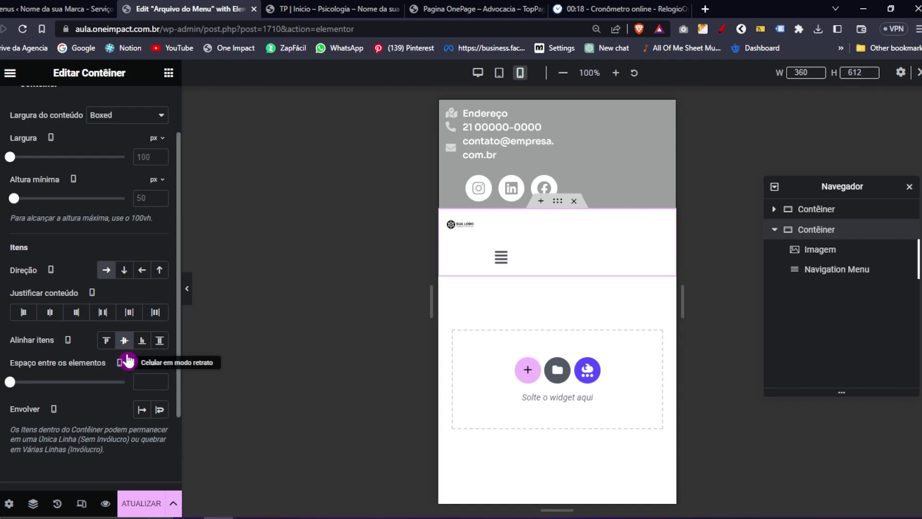
{"action": "left_click", "coordinate": [136, 381]}
{"action": "type", "text": "0"}
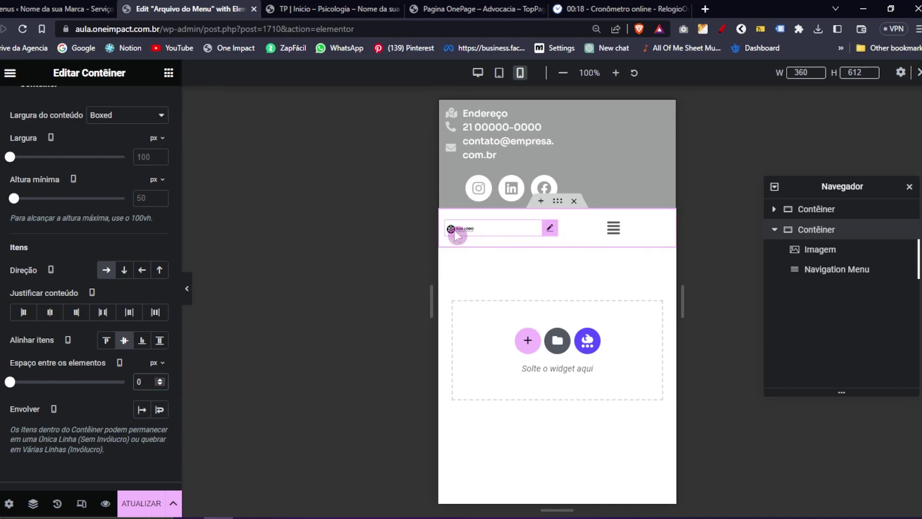
- Set the logo image widget's custom layout width to 50% for mobile portrait
{"action": "left_click", "coordinate": [486, 232]}
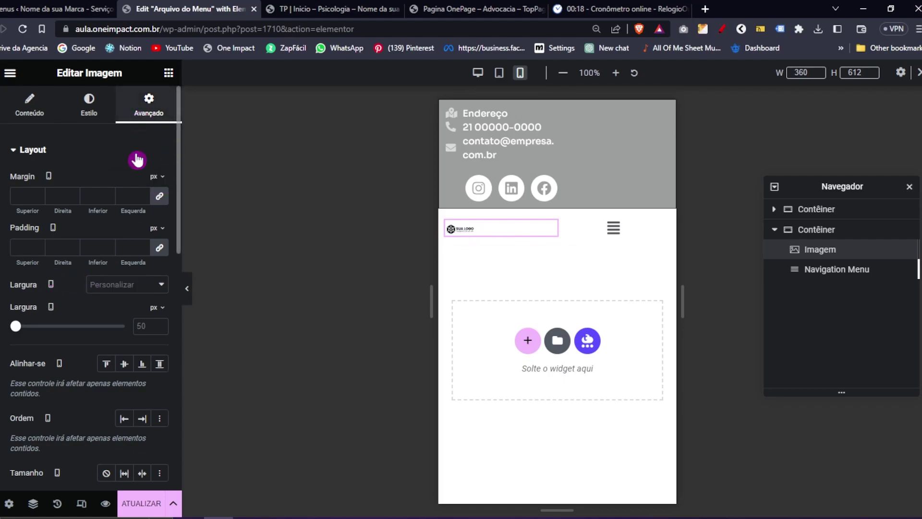
{"action": "left_click", "coordinate": [152, 312]}
{"action": "left_click", "coordinate": [159, 324]}
{"action": "left_click", "coordinate": [145, 328]}
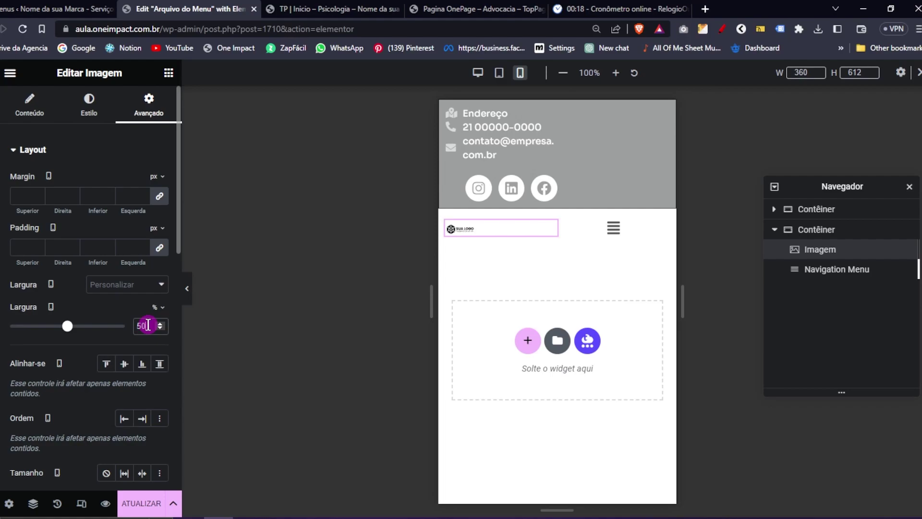
- Enlarge the logo by setting its image style width to 65% for mobile portrait
{"action": "left_click", "coordinate": [89, 107]}
{"action": "left_click_drag", "start_coordinate": [40, 196], "coordinate": [79, 196]}
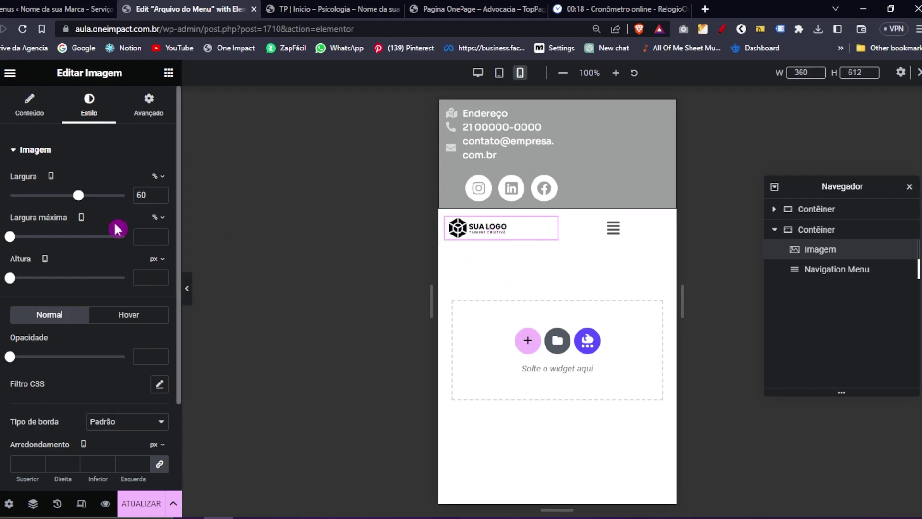
{"action": "left_click", "coordinate": [162, 193]}
{"action": "left_click", "coordinate": [161, 193]}
{"action": "left_click", "coordinate": [161, 193]}
{"action": "left_click", "coordinate": [161, 193]}
{"action": "left_click", "coordinate": [161, 193]}
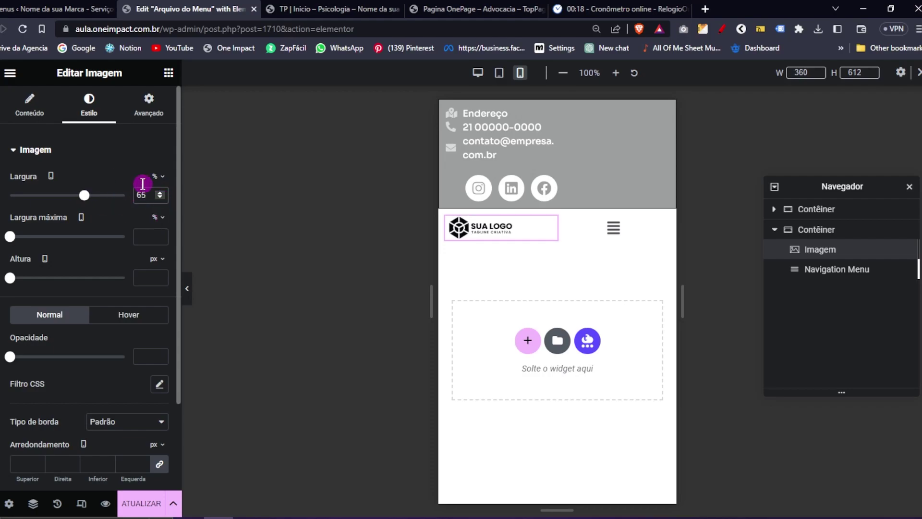
- Set the navigation menu icon's responsive alignment to right in the widget's layout settings
{"action": "left_click", "coordinate": [651, 228]}
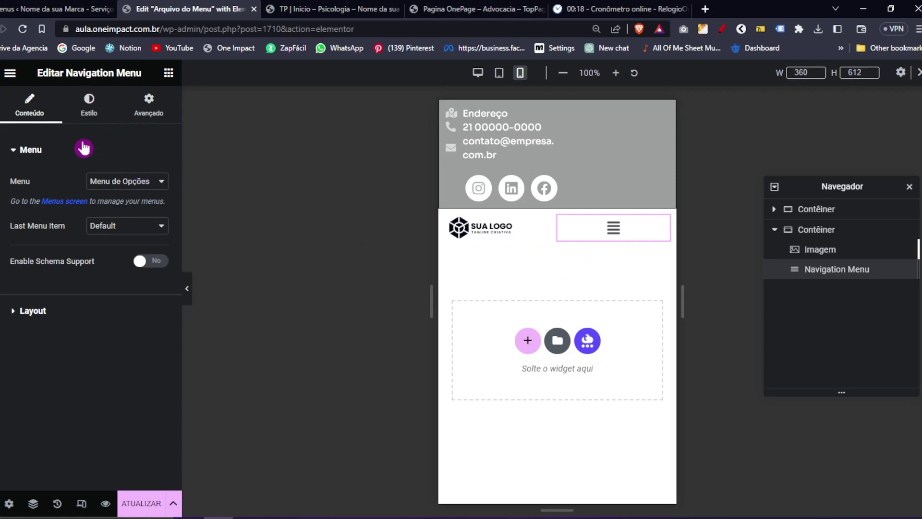
{"action": "left_click", "coordinate": [45, 316]}
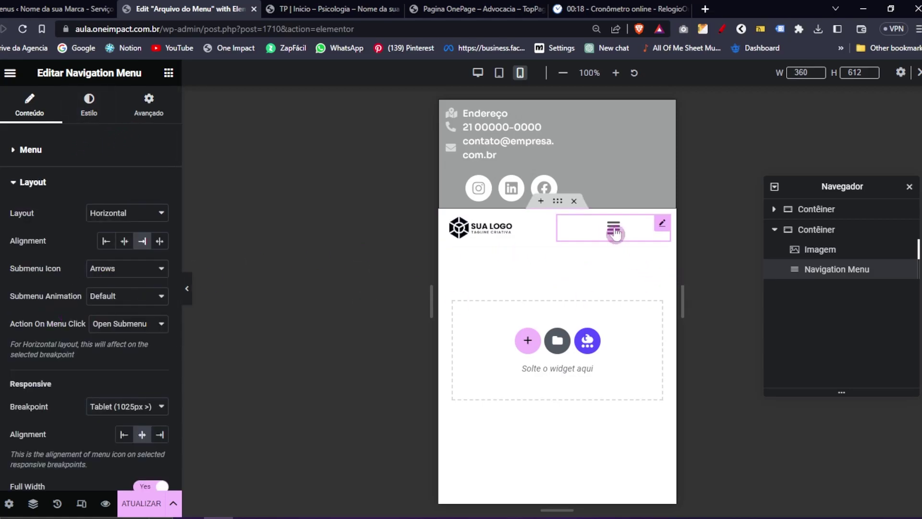
{"action": "left_click", "coordinate": [161, 437]}
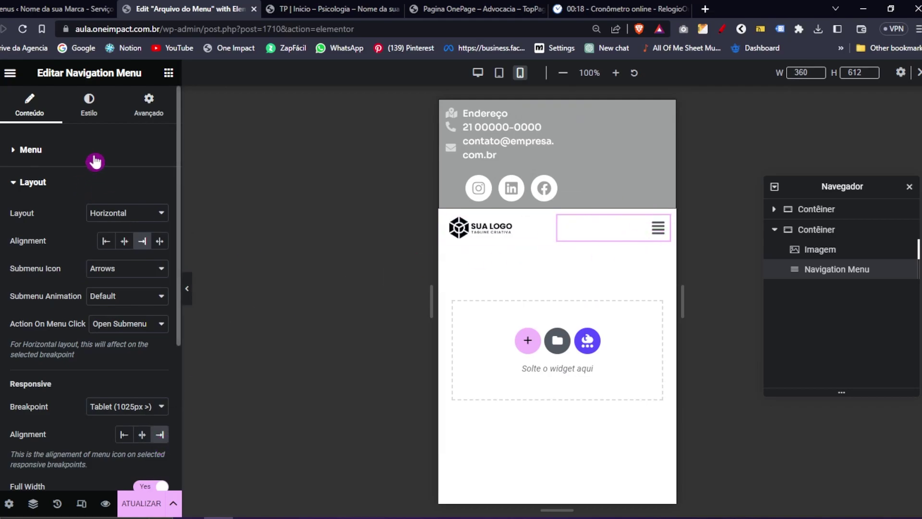
- Set the navigation menu widget's custom layout width to 50% for mobile portrait
{"action": "left_click", "coordinate": [149, 102]}
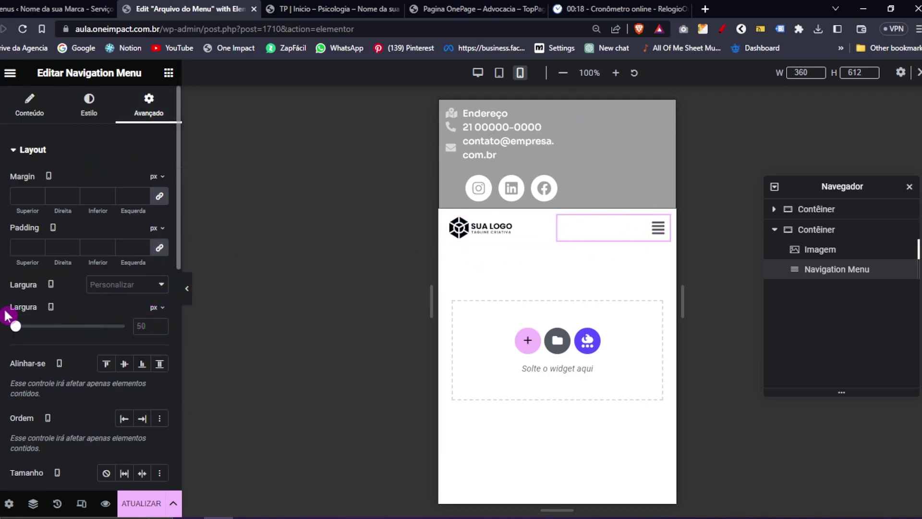
{"action": "left_click", "coordinate": [161, 307]}
{"action": "left_click", "coordinate": [163, 326]}
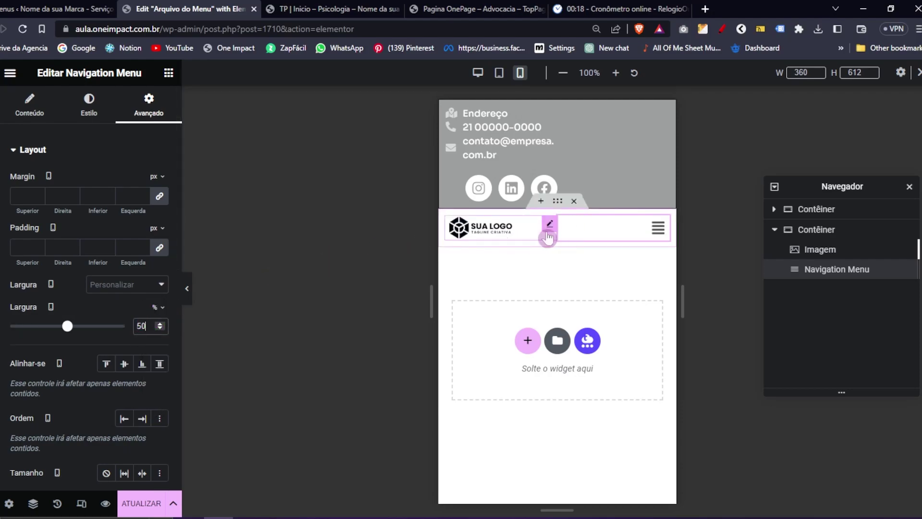
- Review the navigation menu's menu icon in the icon library and insert the Align justify icon
{"action": "left_click", "coordinate": [32, 114]}
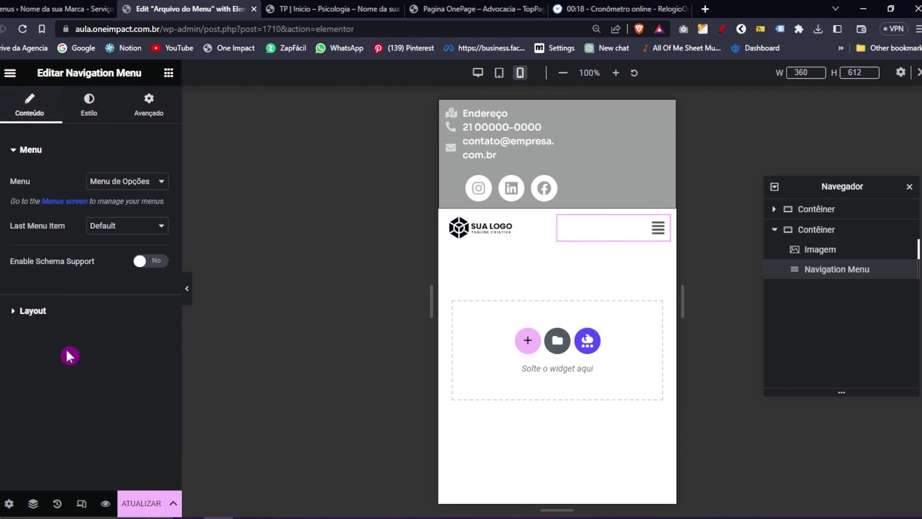
{"action": "left_click", "coordinate": [76, 318]}
{"action": "scroll", "coordinate": [77, 319], "scroll_direction": "down", "scroll_amount": 5}
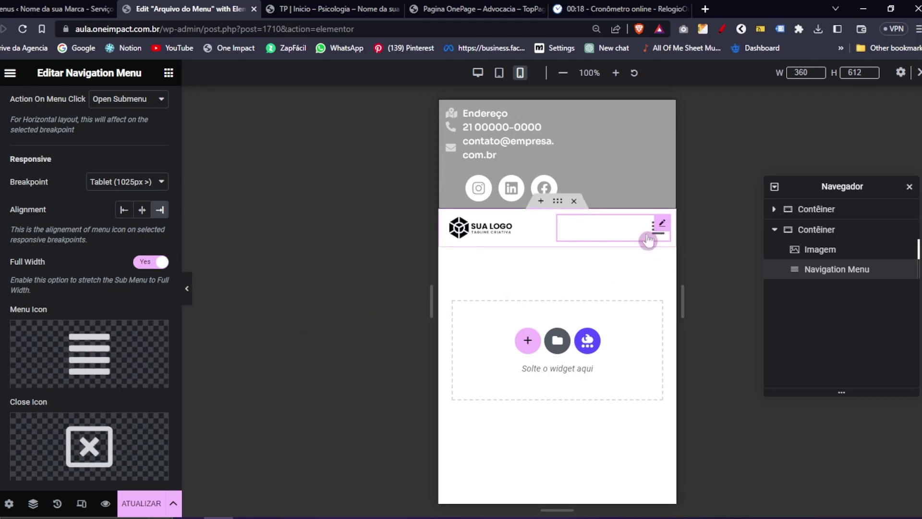
{"action": "mouse_move", "coordinate": [83, 364]}
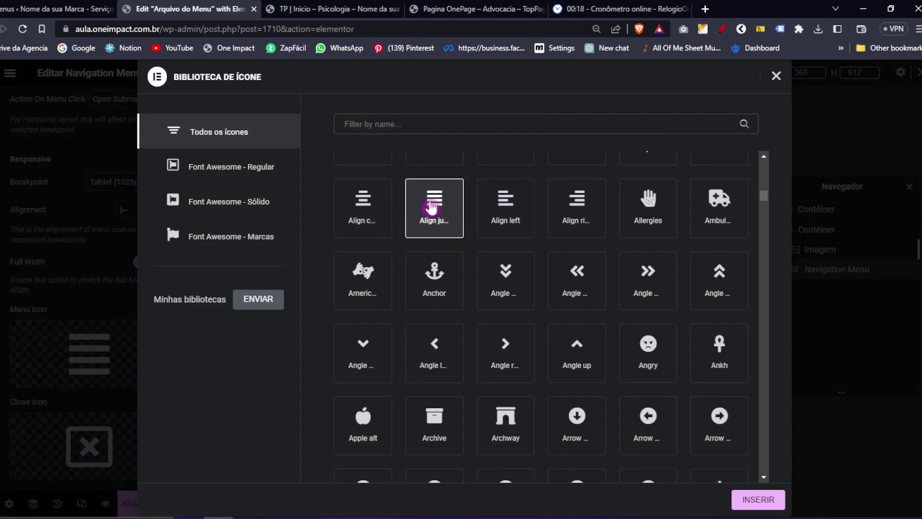
{"action": "left_click", "coordinate": [762, 507]}
- Replace the navigation menu's close icon with the circled X icon from the icon library and open the mobile dropdown to preview it
{"action": "mouse_move", "coordinate": [91, 374]}
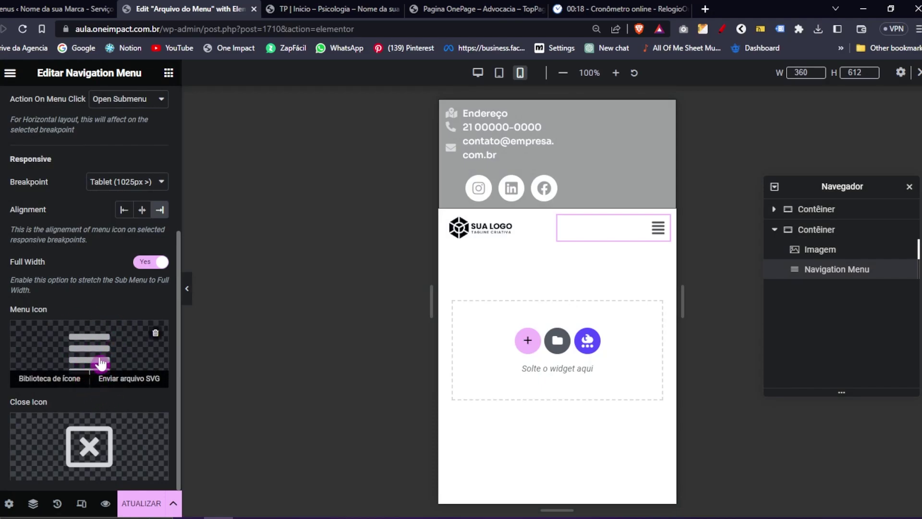
{"action": "left_click", "coordinate": [45, 437]}
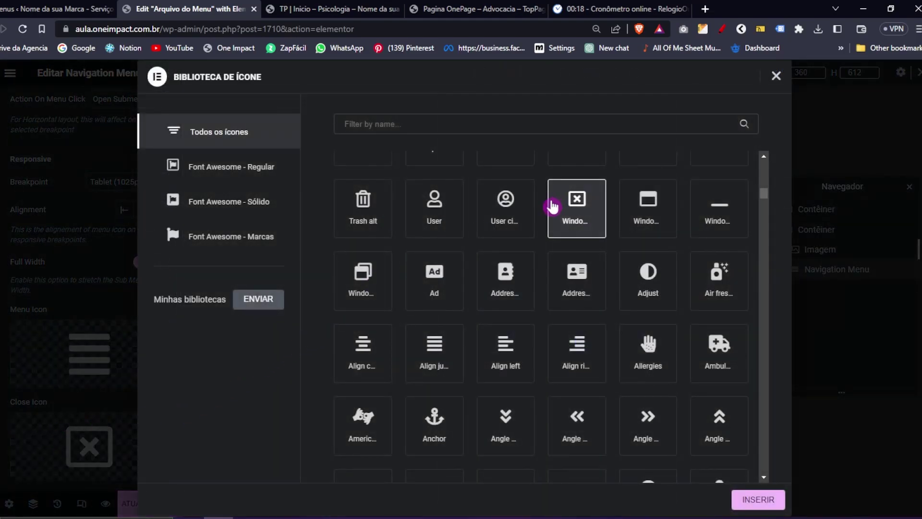
{"action": "scroll", "coordinate": [543, 297], "scroll_direction": "up", "scroll_amount": 1}
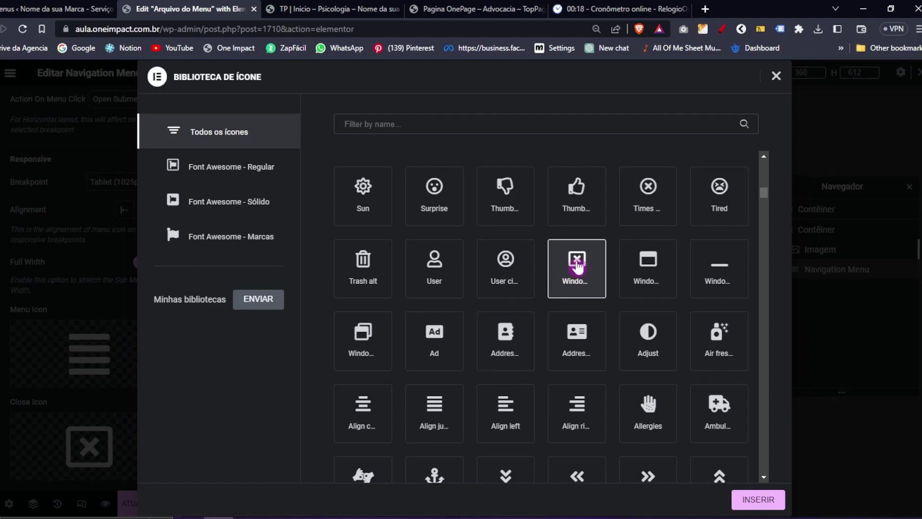
{"action": "left_click", "coordinate": [663, 190]}
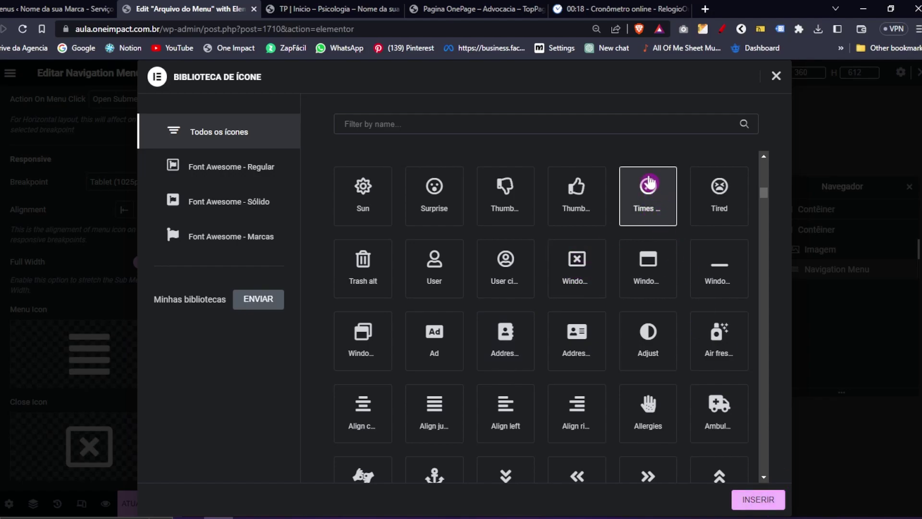
{"action": "left_click", "coordinate": [758, 499]}
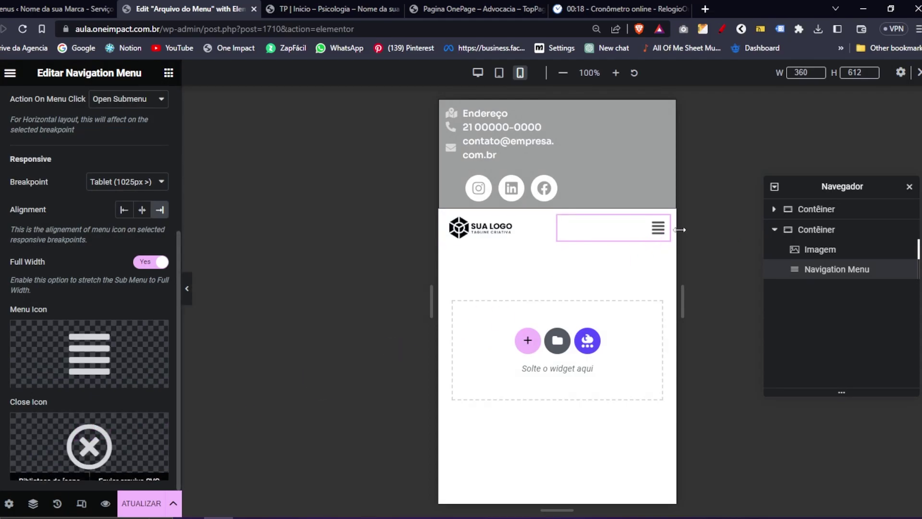
{"action": "left_click", "coordinate": [658, 232]}
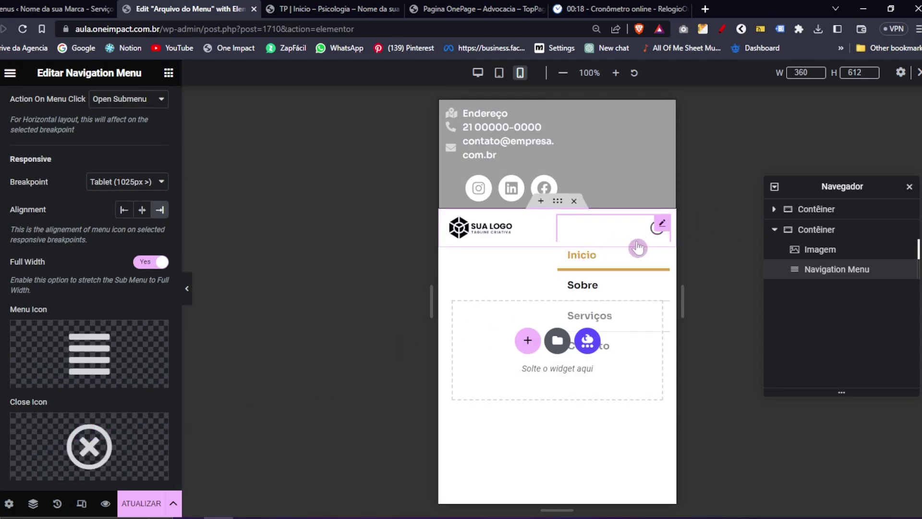
- Try centering the mobile menu icon and return its responsive alignment to right
{"action": "left_click", "coordinate": [142, 209]}
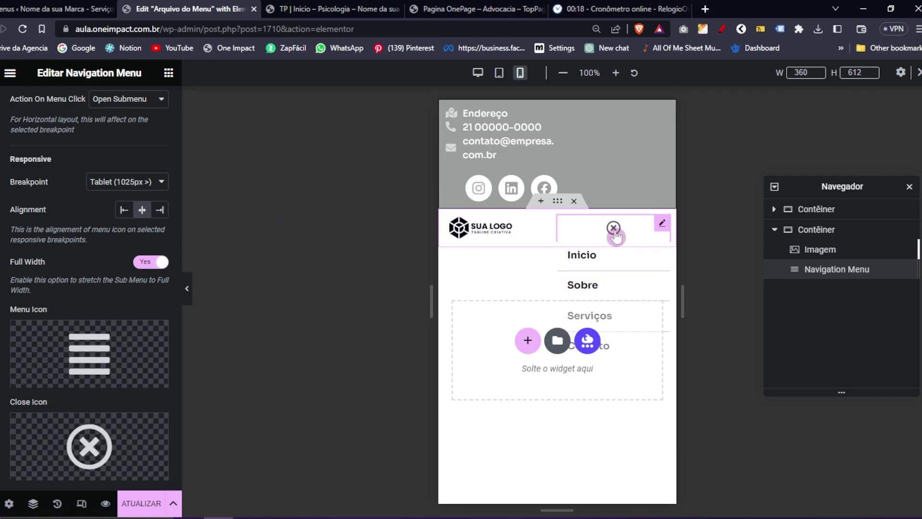
{"action": "left_click", "coordinate": [159, 209]}
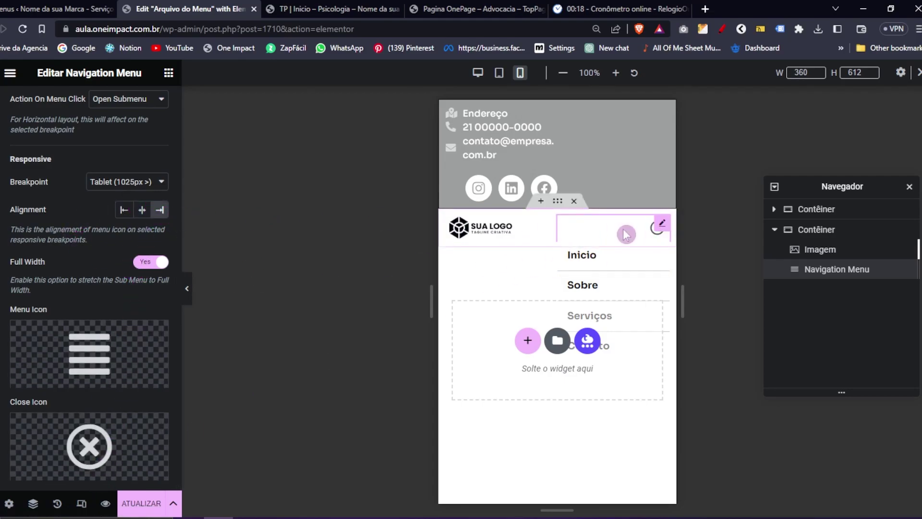
- Give the navigation menu's dropdown a #FFFFFF background and set its normal text color to #020101
{"action": "scroll", "coordinate": [79, 153], "scroll_direction": "up", "scroll_amount": 5}
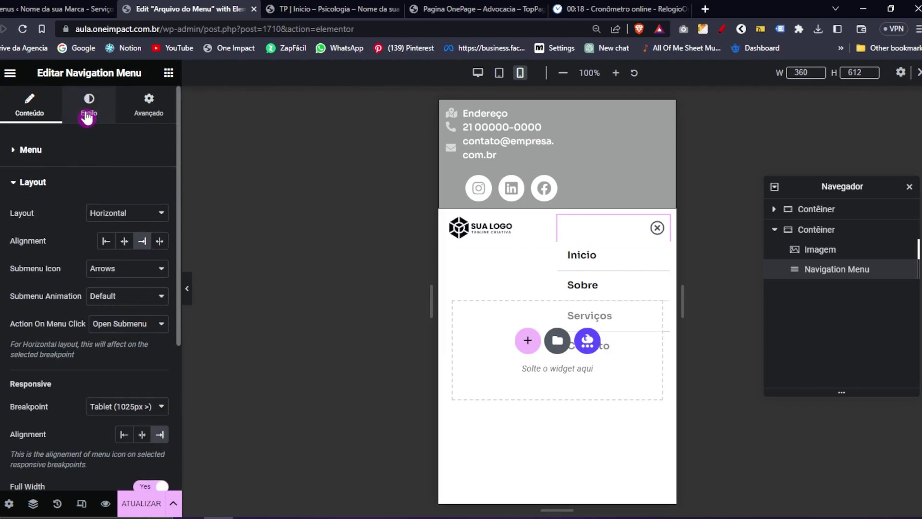
{"action": "left_click", "coordinate": [89, 108]}
{"action": "left_click", "coordinate": [67, 168]}
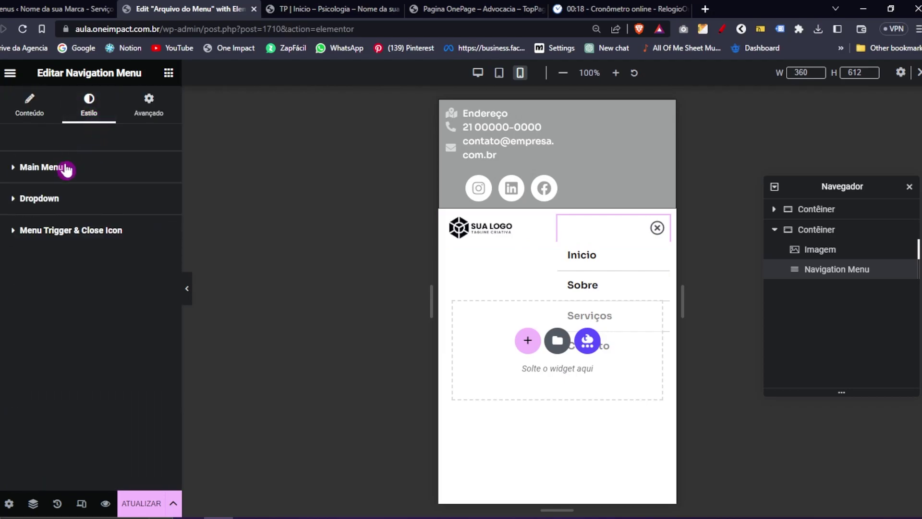
{"action": "left_click", "coordinate": [42, 199]}
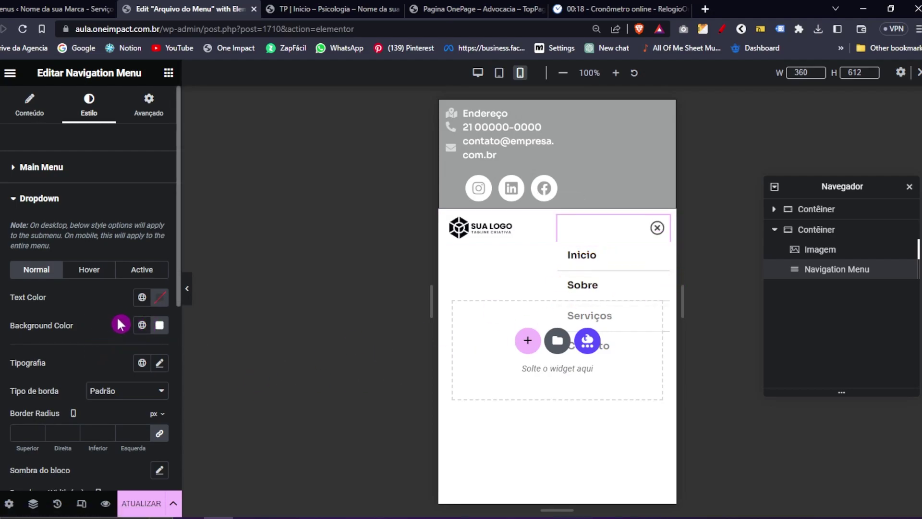
{"action": "left_click", "coordinate": [159, 327]}
{"action": "left_click_drag", "start_coordinate": [150, 209], "coordinate": [42, 133]}
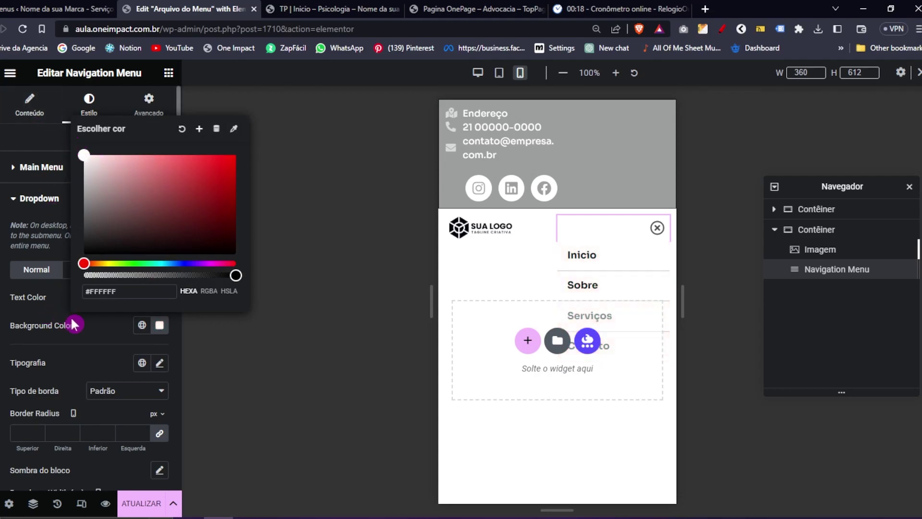
{"action": "left_click", "coordinate": [152, 325]}
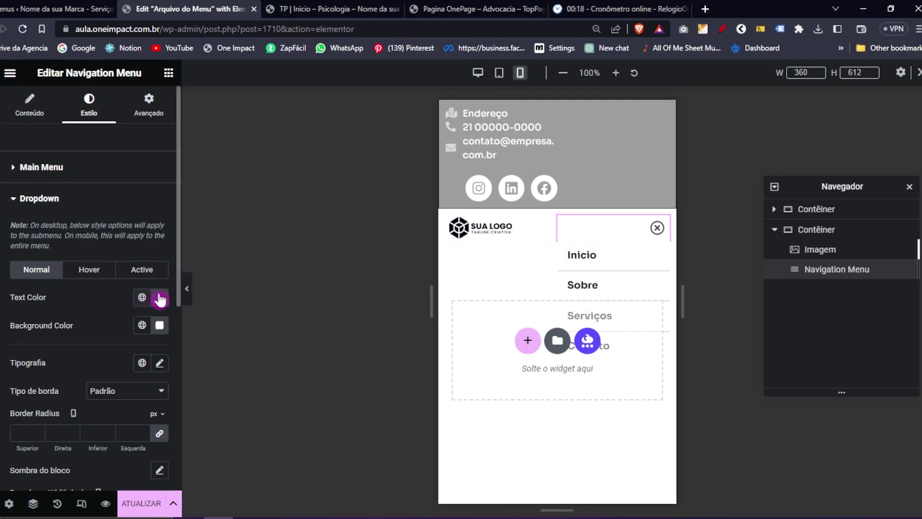
{"action": "left_click", "coordinate": [158, 297]}
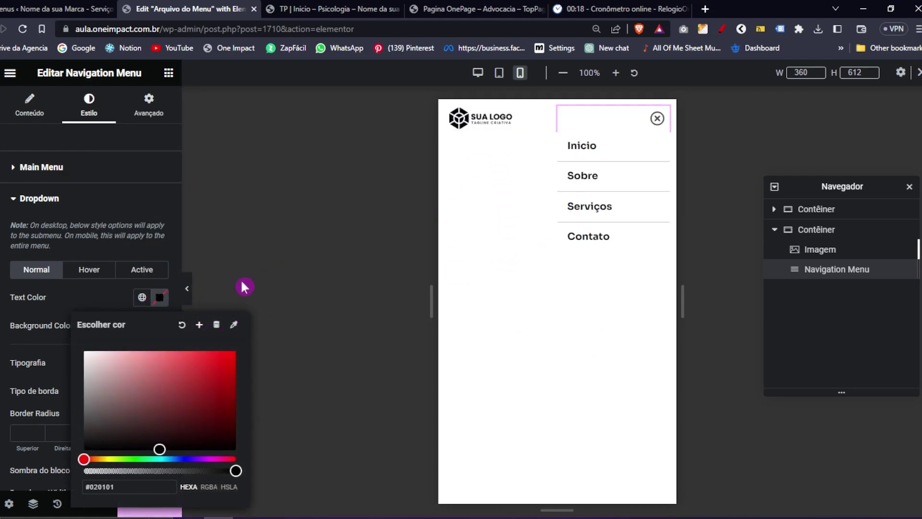
{"action": "left_click", "coordinate": [77, 294]}
- Check the main menu's normal text color and match the dropdown's normal text color to it
{"action": "left_click", "coordinate": [74, 172]}
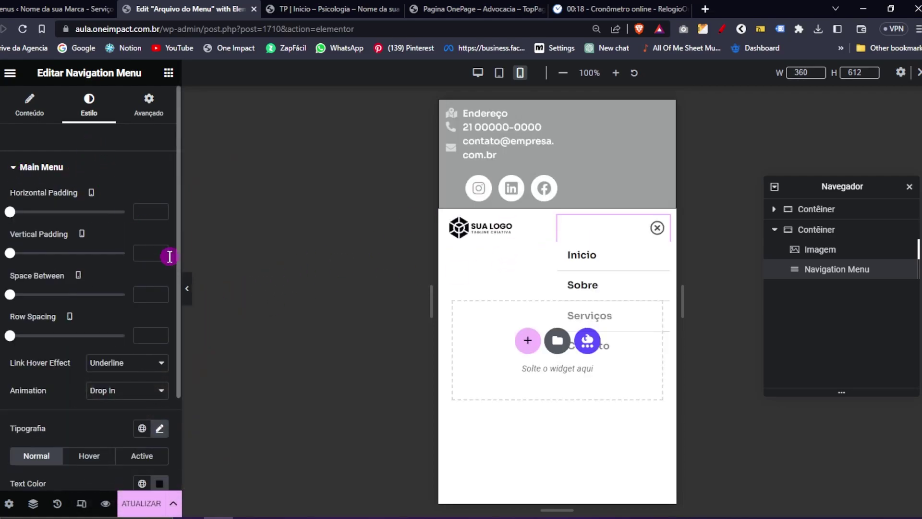
{"action": "scroll", "coordinate": [113, 444], "scroll_direction": "down", "scroll_amount": 2}
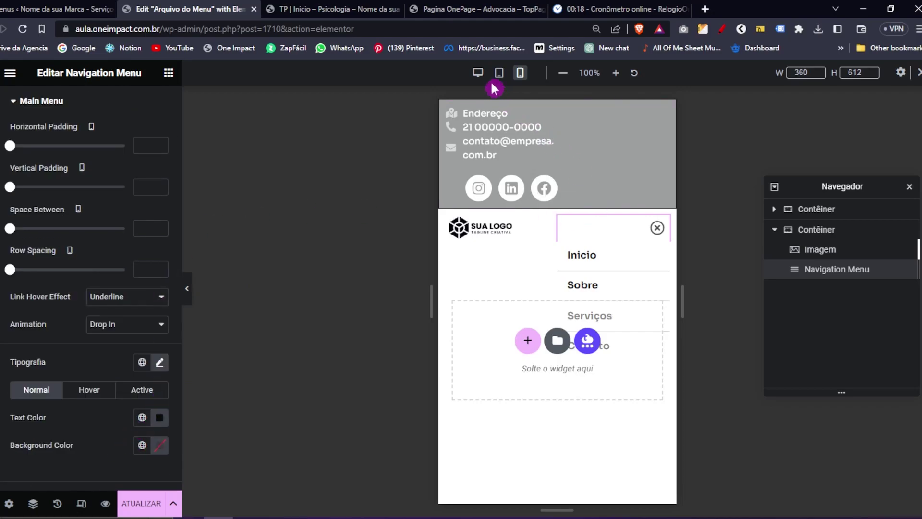
{"action": "left_click", "coordinate": [160, 417]}
{"action": "scroll", "coordinate": [62, 331], "scroll_direction": "up", "scroll_amount": 2}
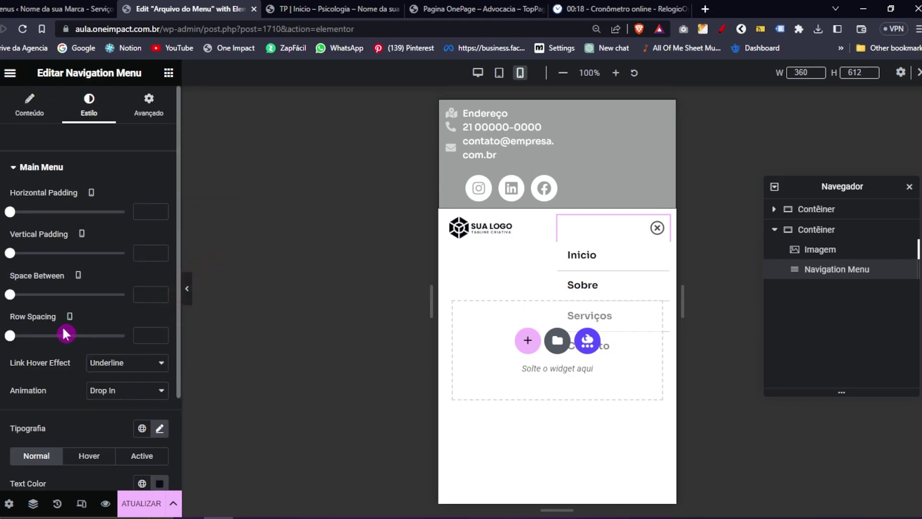
{"action": "left_click", "coordinate": [50, 181]}
{"action": "left_click", "coordinate": [62, 202]}
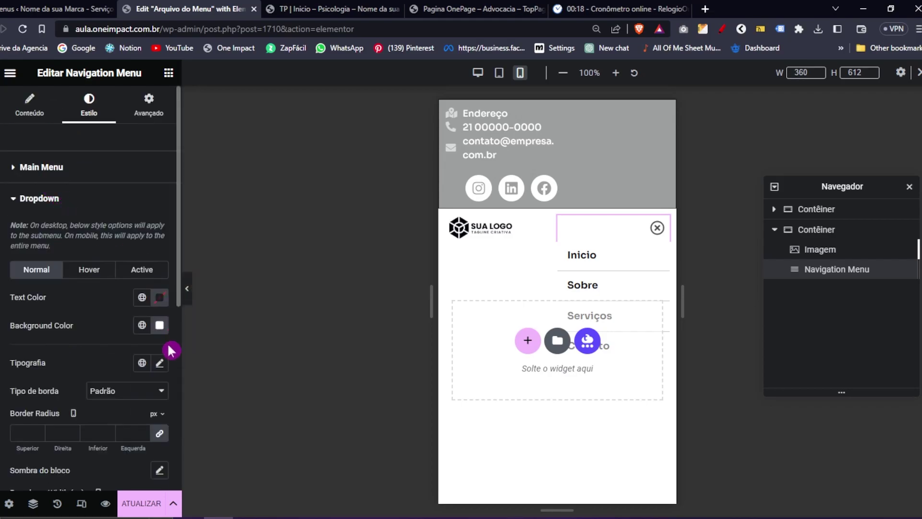
{"action": "left_click", "coordinate": [159, 303]}
- Copy the main menu's golden hover text color and apply it to the dropdown's hover text color
{"action": "left_click", "coordinate": [89, 270]}
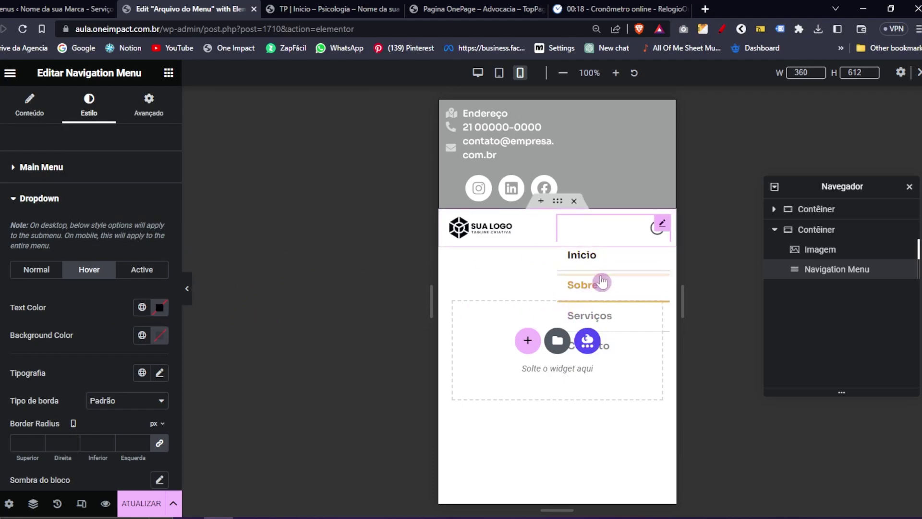
{"action": "left_click", "coordinate": [80, 169]}
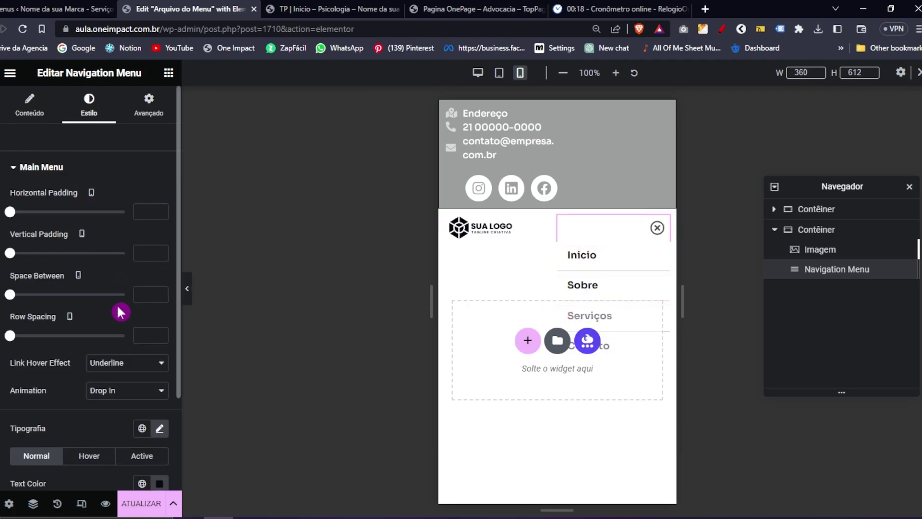
{"action": "left_click", "coordinate": [95, 455]}
{"action": "scroll", "coordinate": [120, 442], "scroll_direction": "down", "scroll_amount": 1}
{"action": "left_click", "coordinate": [159, 418]}
{"action": "left_click", "coordinate": [71, 427]}
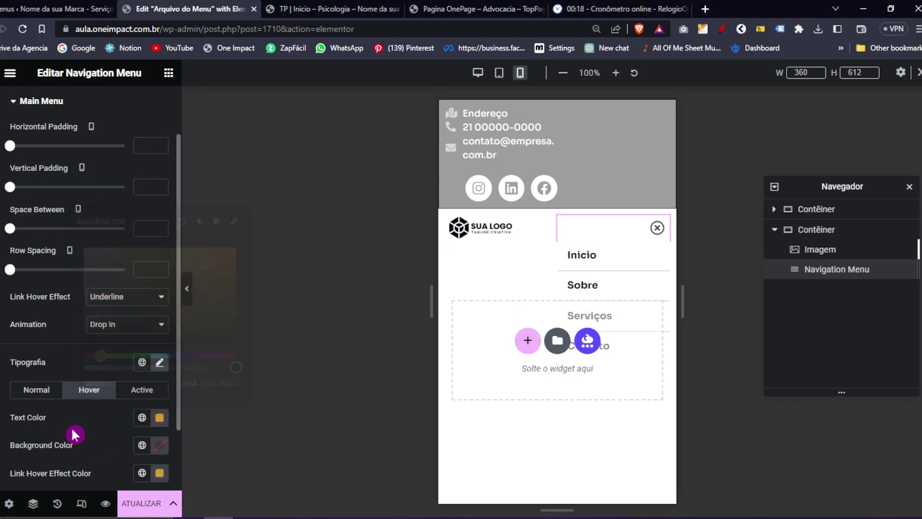
{"action": "scroll", "coordinate": [63, 307], "scroll_direction": "up", "scroll_amount": 5}
{"action": "left_click", "coordinate": [55, 170]}
{"action": "left_click", "coordinate": [51, 204]}
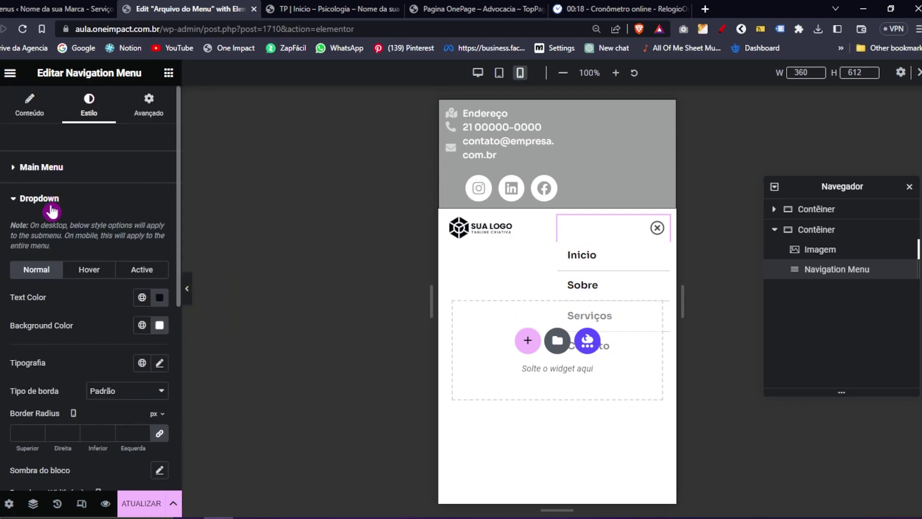
{"action": "left_click", "coordinate": [96, 268]}
{"action": "left_click", "coordinate": [160, 307]}
{"action": "left_click", "coordinate": [324, 301]}
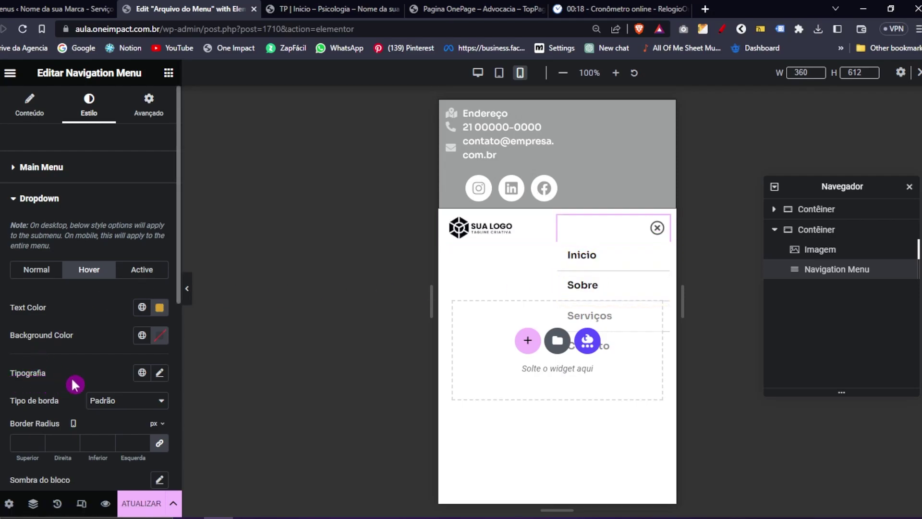
- Set the dropdown typography's font family to Sora
{"action": "left_click", "coordinate": [159, 372]}
{"action": "left_click", "coordinate": [115, 452]}
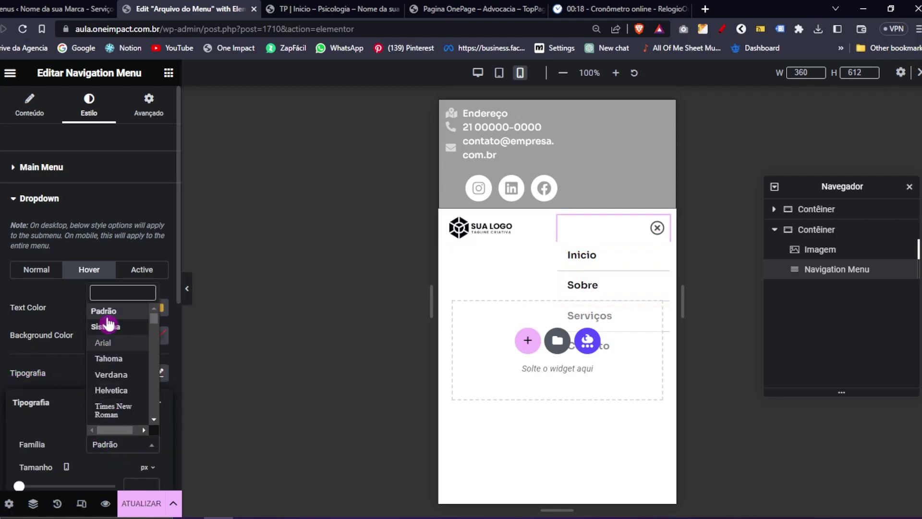
{"action": "type", "text": "sora"}
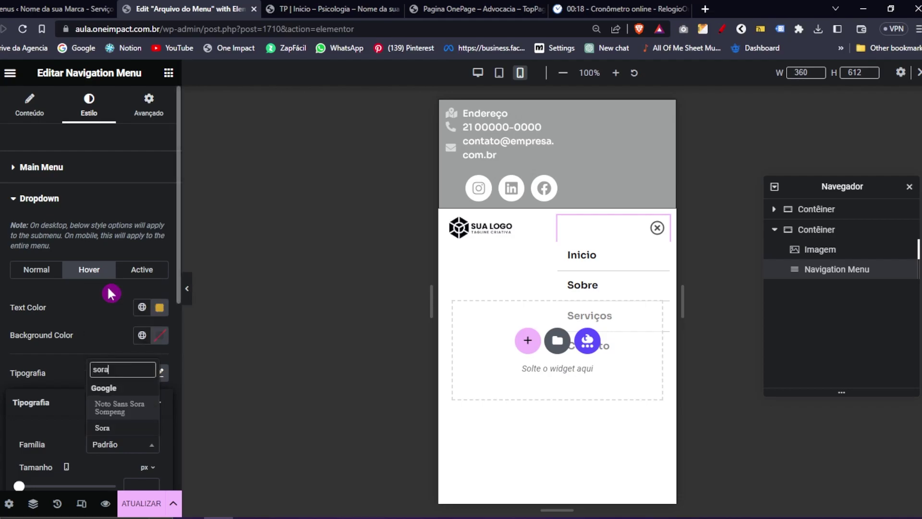
{"action": "left_click", "coordinate": [103, 369]}
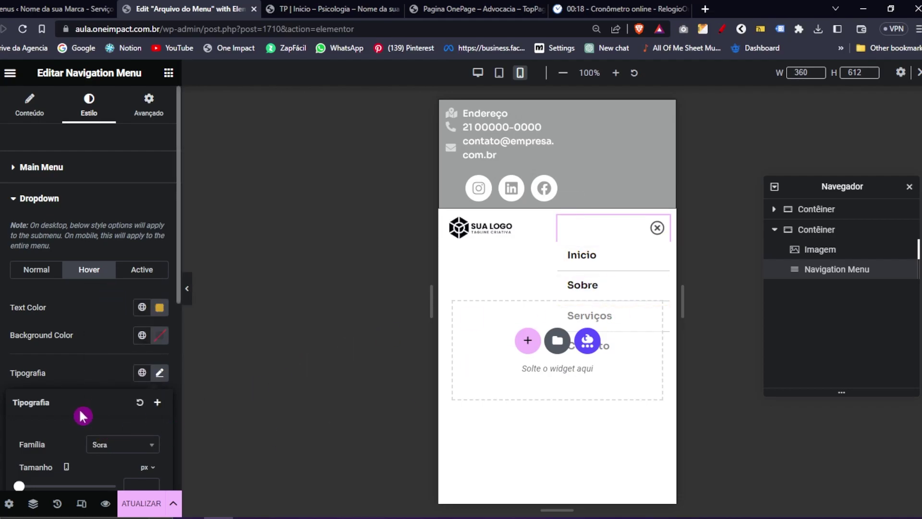
{"action": "scroll", "coordinate": [78, 441], "scroll_direction": "down", "scroll_amount": 3}
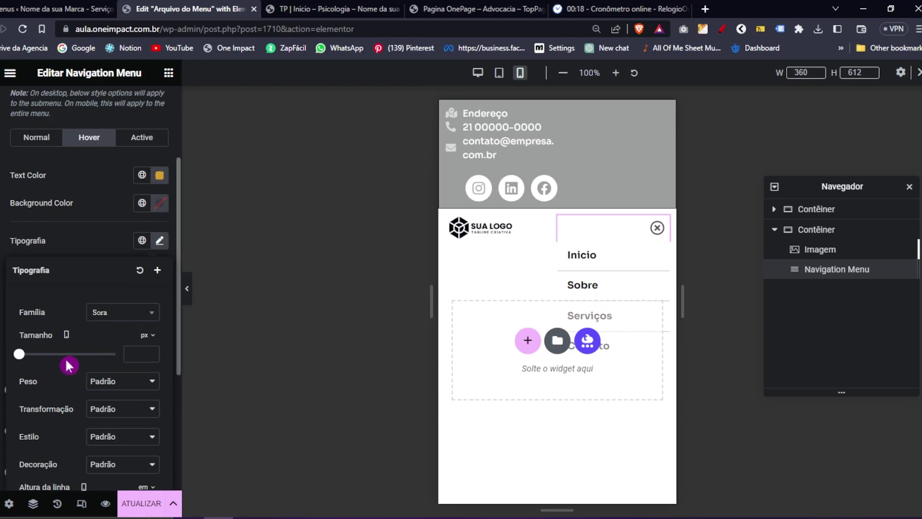
- Set the dropdown typography's font size to 14 px
{"action": "left_click", "coordinate": [150, 356]}
{"action": "left_click", "coordinate": [150, 356]}
{"action": "left_click", "coordinate": [149, 351]}
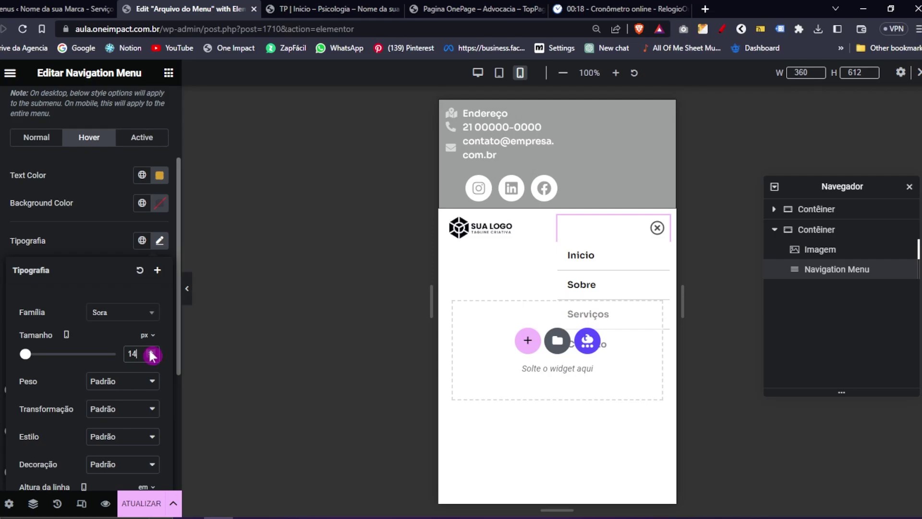
{"action": "left_click", "coordinate": [151, 357]}
{"action": "left_click", "coordinate": [151, 352]}
{"action": "left_click", "coordinate": [117, 250]}
- Add a box shadow to the dropdown with a blur of 20 and reduce its black color's opacity to about 0.19
{"action": "scroll", "coordinate": [84, 409], "scroll_direction": "down", "scroll_amount": 3}
{"action": "scroll", "coordinate": [78, 428], "scroll_direction": "up", "scroll_amount": 2}
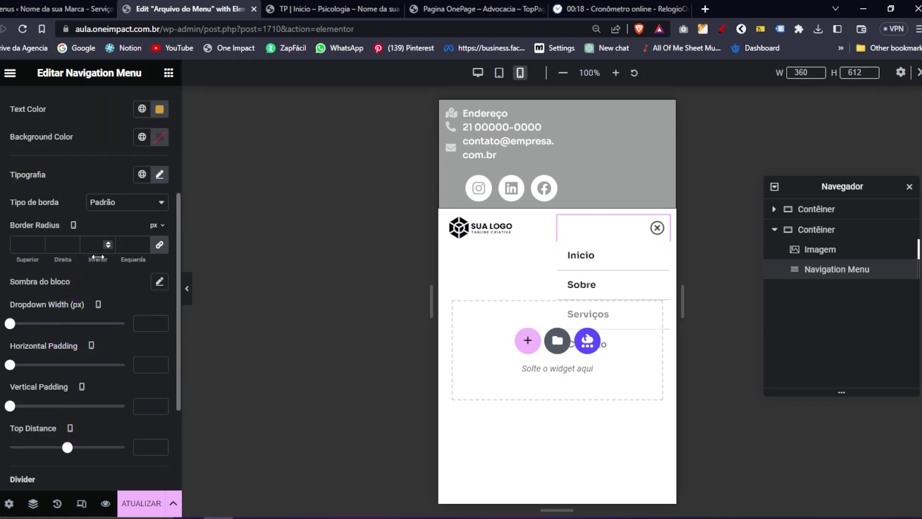
{"action": "left_click", "coordinate": [160, 282]}
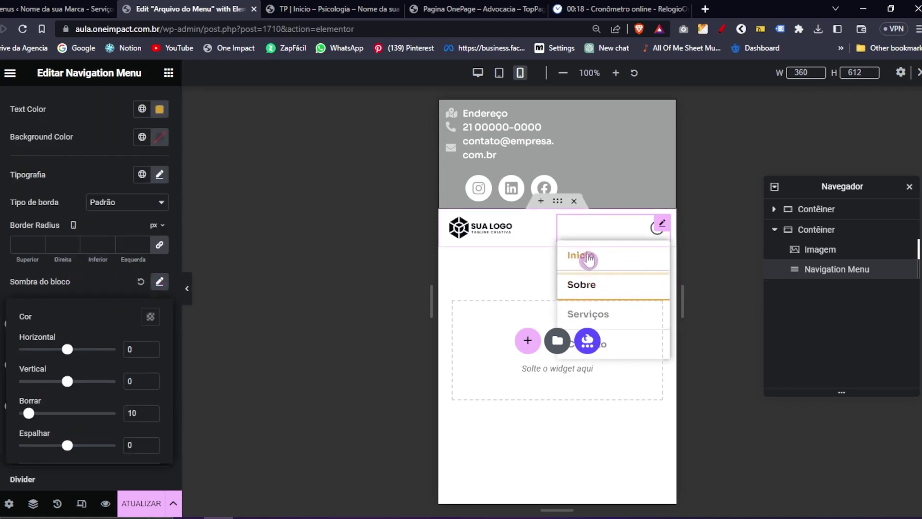
{"action": "type", "text": "20"}
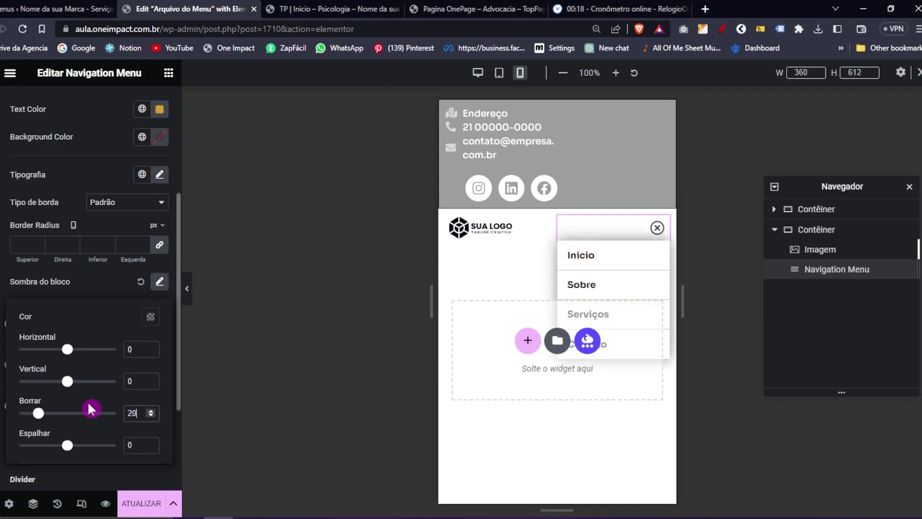
{"action": "left_click", "coordinate": [150, 317]}
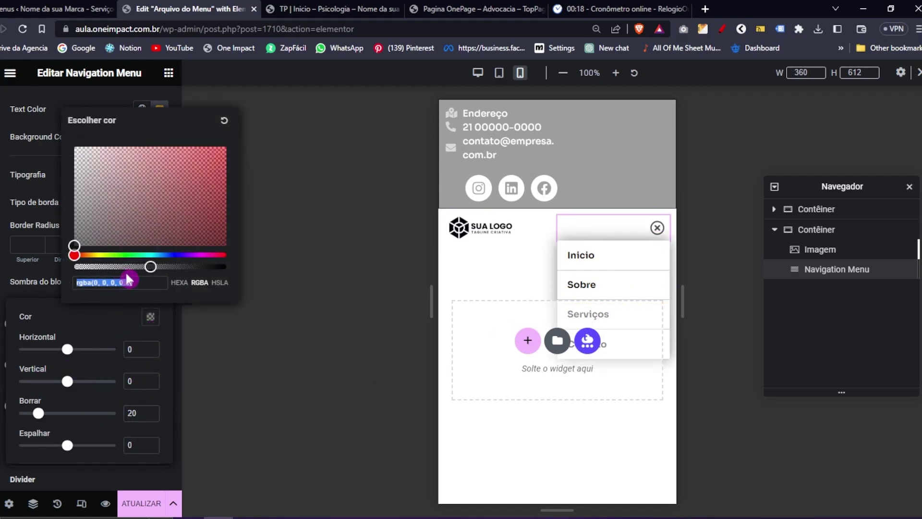
{"action": "left_click", "coordinate": [98, 267]}
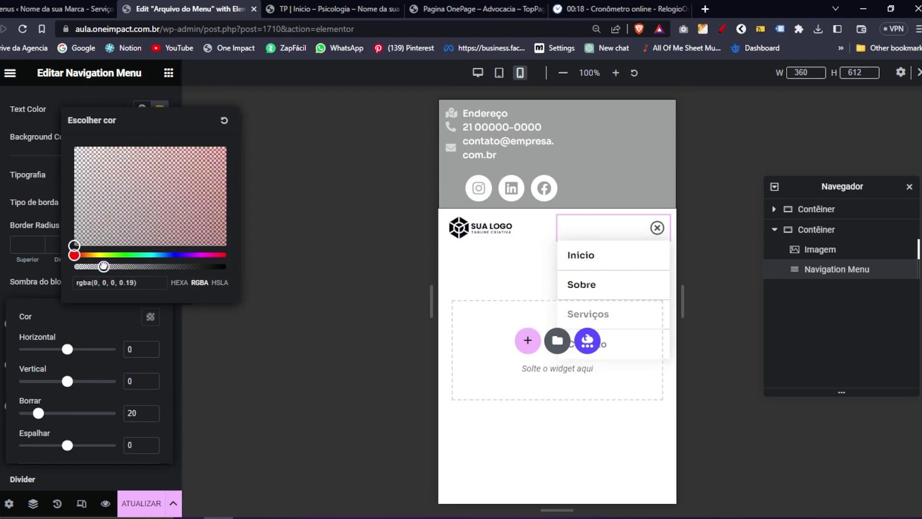
{"action": "left_click_drag", "start_coordinate": [98, 266], "coordinate": [101, 266]}
- Set the dropdown shadow's horizontal offset to 0 and vertical offset to 20, and compare the menu with the shadow off and on
{"action": "left_click_drag", "start_coordinate": [135, 350], "coordinate": [105, 351]}
{"action": "type", "text": "20"}
{"action": "type", "text": "0"}
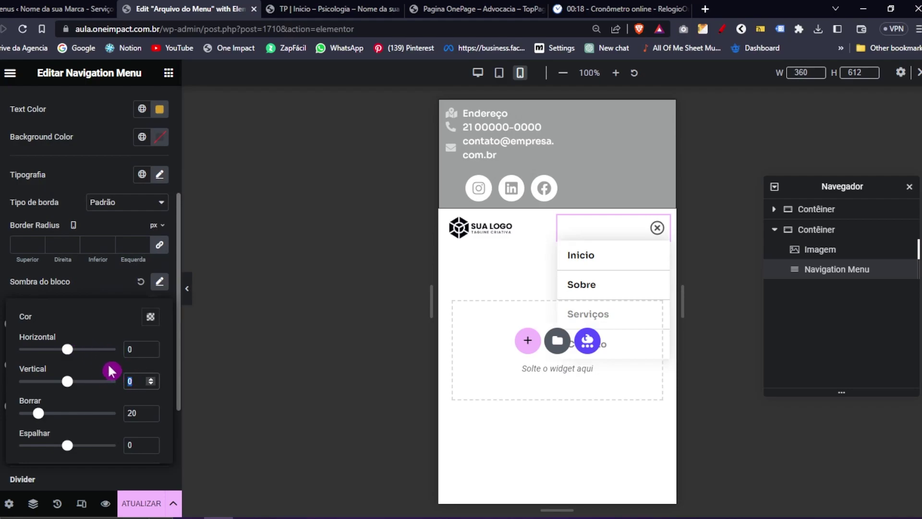
{"action": "type", "text": "20"}
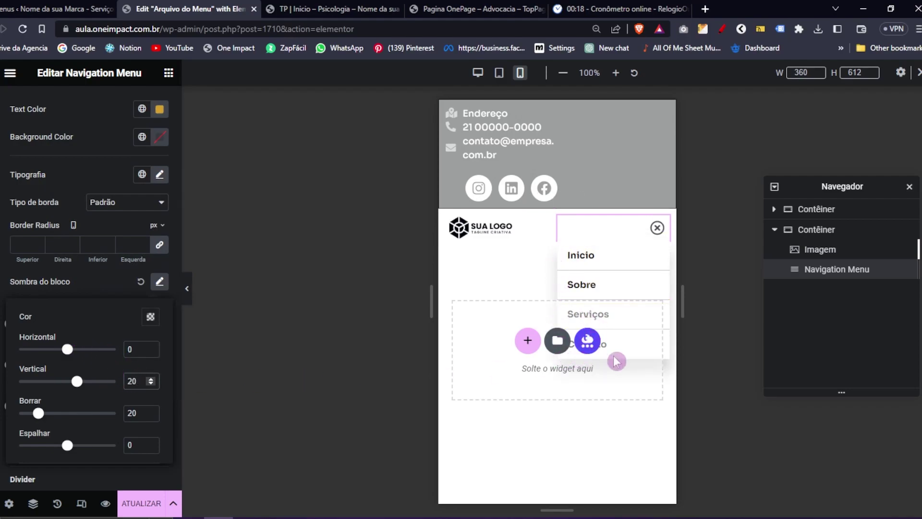
{"action": "left_click", "coordinate": [169, 373]}
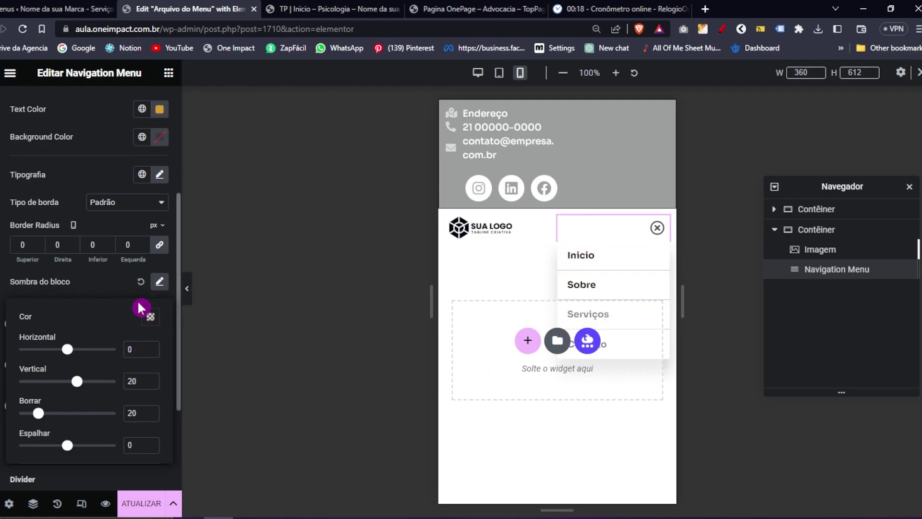
{"action": "left_click", "coordinate": [141, 283]}
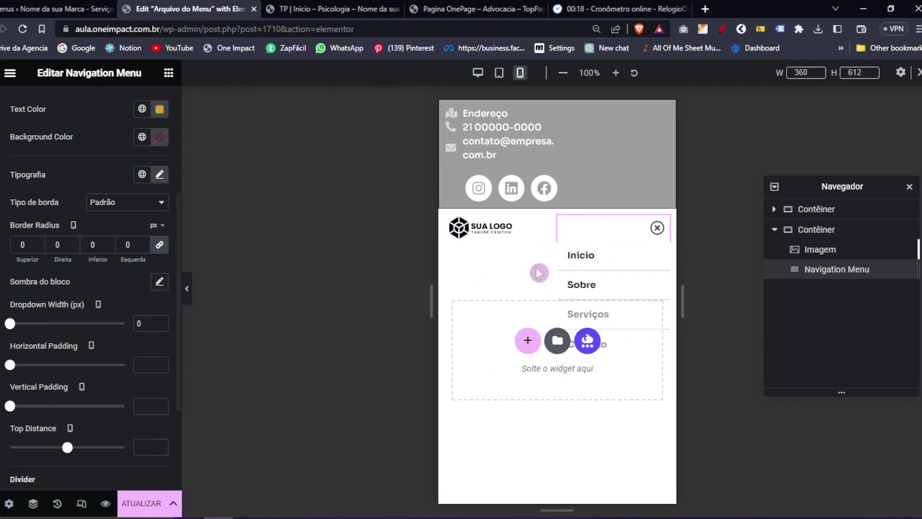
{"action": "left_click", "coordinate": [160, 284]}
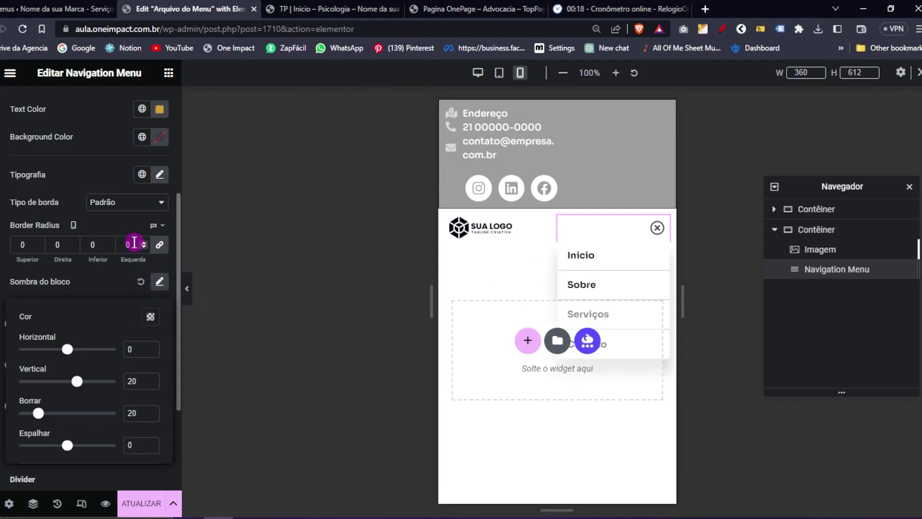
- Unlink the dropdown's border radius values and set Inferior and Esquerda to 20
{"action": "left_click", "coordinate": [159, 245]}
{"action": "left_click", "coordinate": [655, 235]}
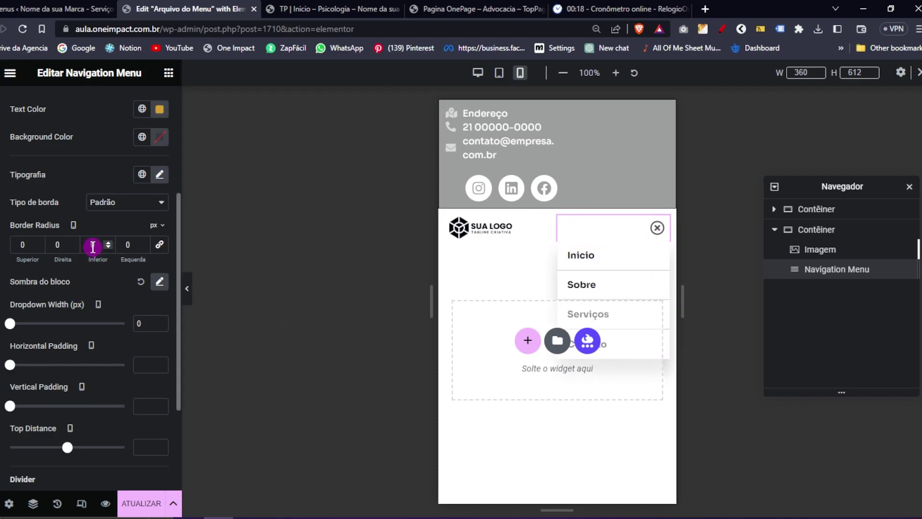
{"action": "left_click", "coordinate": [119, 244]}
{"action": "type", "text": "2"}
{"action": "left_click", "coordinate": [99, 305]}
- Set the dropdown's horizontal padding to 20, vertical padding to 15 and top distance to 0
{"action": "scroll", "coordinate": [23, 341], "scroll_direction": "down", "scroll_amount": 2}
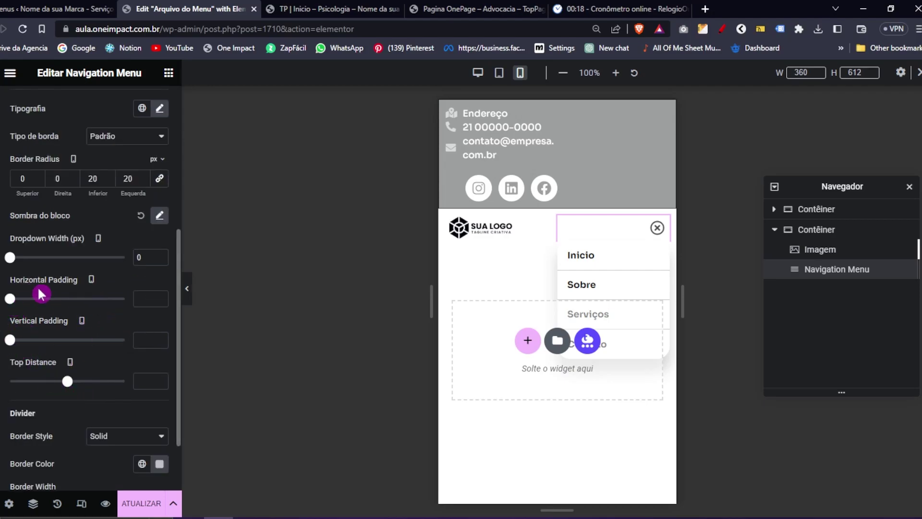
{"action": "left_click_drag", "start_coordinate": [13, 308], "coordinate": [47, 354]}
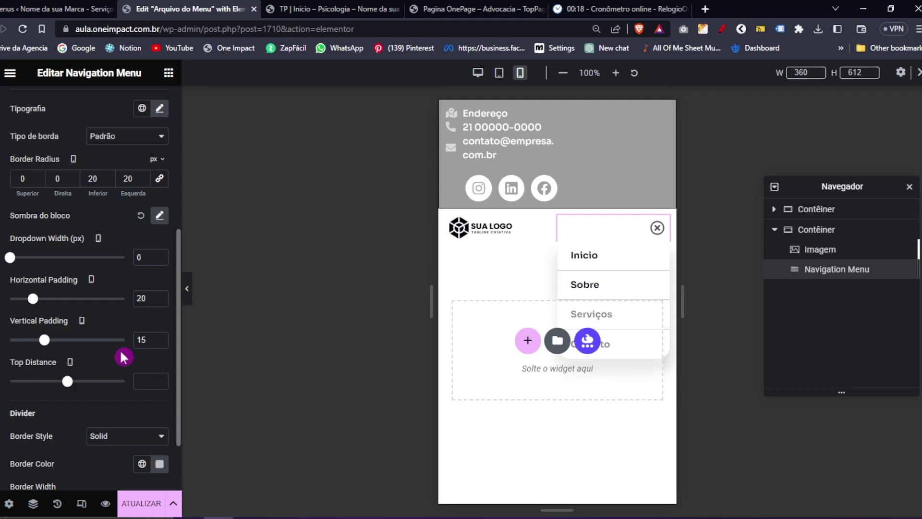
{"action": "left_click_drag", "start_coordinate": [81, 382], "coordinate": [72, 381]}
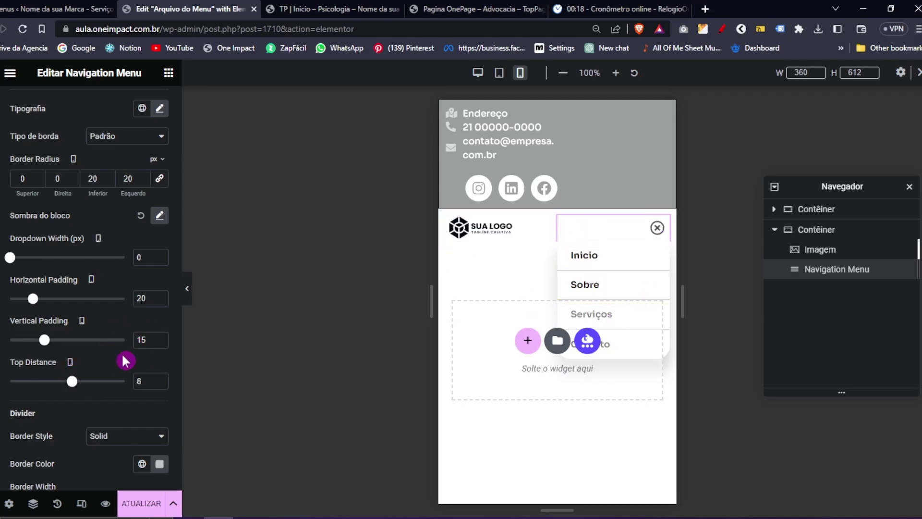
{"action": "mouse_move", "coordinate": [60, 389]}
{"action": "left_mouse_down"}
{"action": "mouse_move", "coordinate": [94, 382]}
{"action": "mouse_move", "coordinate": [72, 382]}
{"action": "left_mouse_up"}
{"action": "type", "text": "0"}
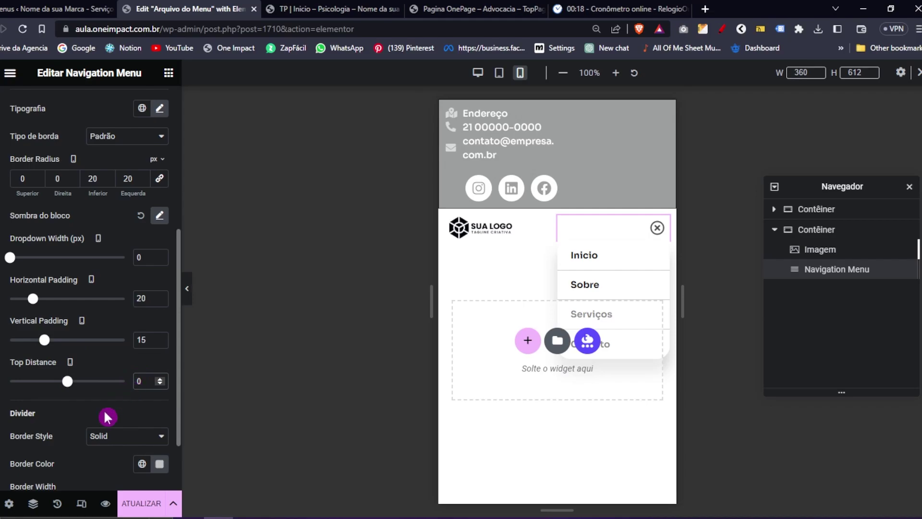
- Change the dropdown divider's border color to light gray #DDDDDD
{"action": "scroll", "coordinate": [113, 398], "scroll_direction": "down", "scroll_amount": 2}
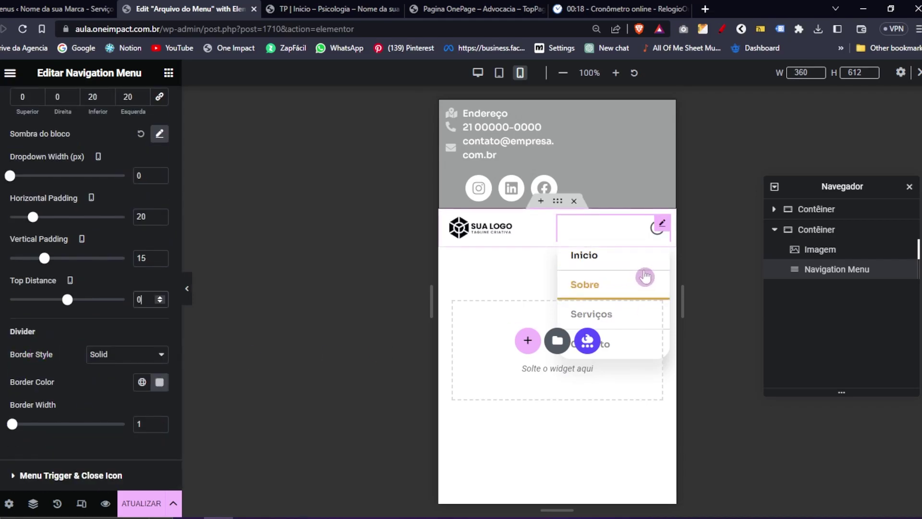
{"action": "left_click", "coordinate": [160, 382]}
{"action": "type", "text": "#FFFFFF"}
{"action": "left_click_drag", "start_coordinate": [84, 212], "coordinate": [78, 225]}
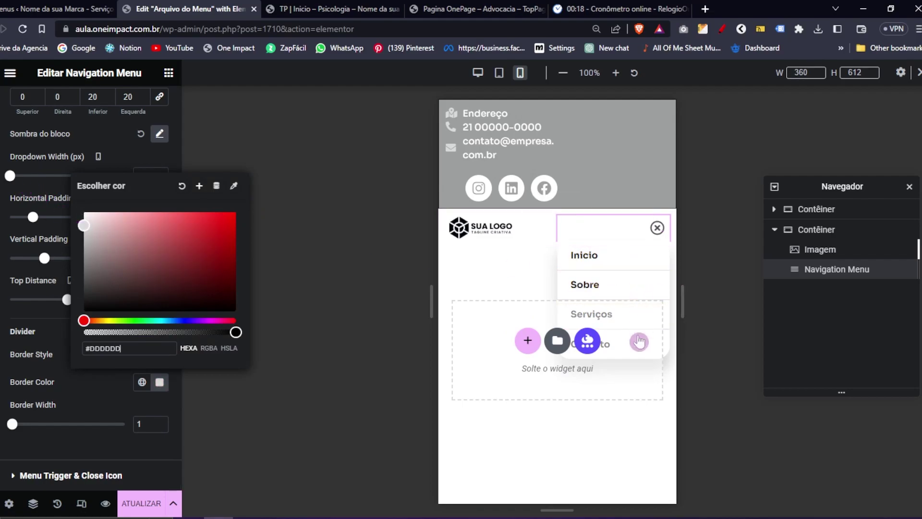
{"action": "left_click", "coordinate": [108, 385]}
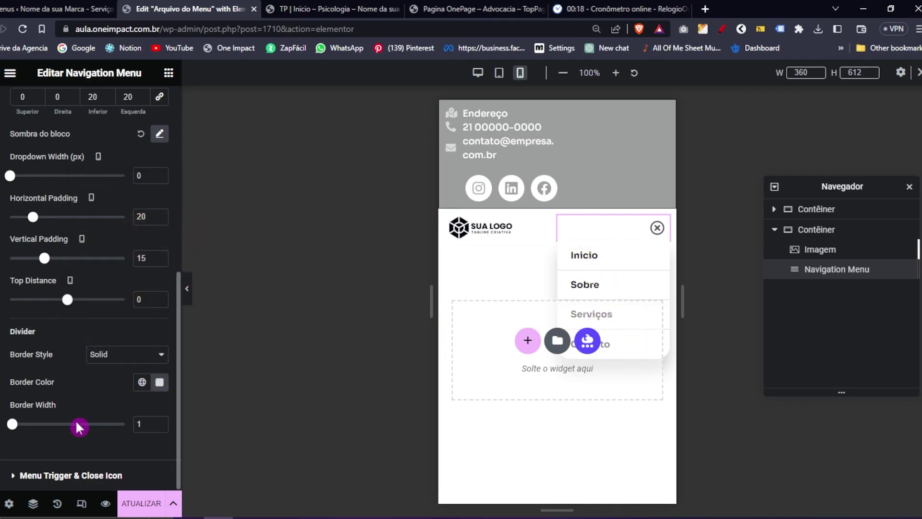
- Try a divider border width of 20 and set it back to 1
{"action": "left_click_drag", "start_coordinate": [145, 422], "coordinate": [55, 428]}
{"action": "type", "text": "20"}
{"action": "left_click_drag", "start_coordinate": [150, 427], "coordinate": [81, 433]}
{"action": "type", "text": "1"}
- Copy the dropdown's normal text color #0C0C0C and apply it as the menu trigger and close icon's normal color
{"action": "left_click", "coordinate": [81, 475]}
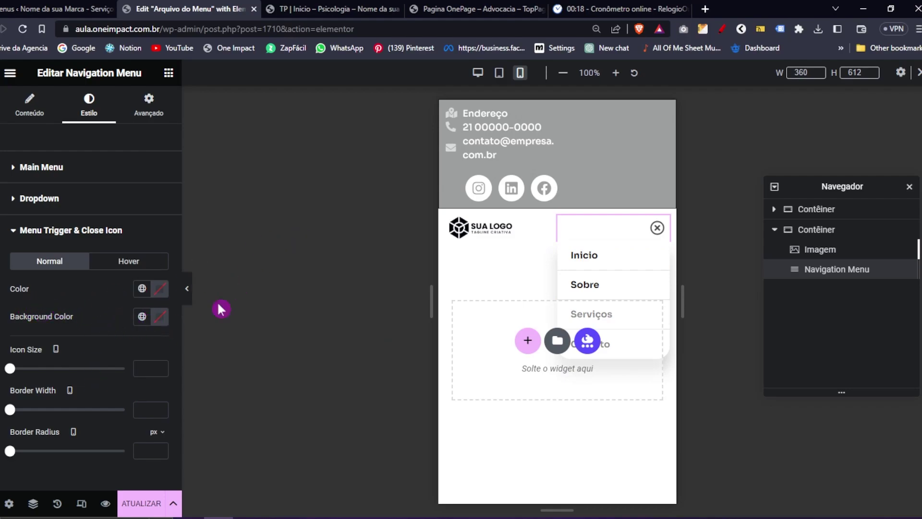
{"action": "left_click", "coordinate": [654, 231]}
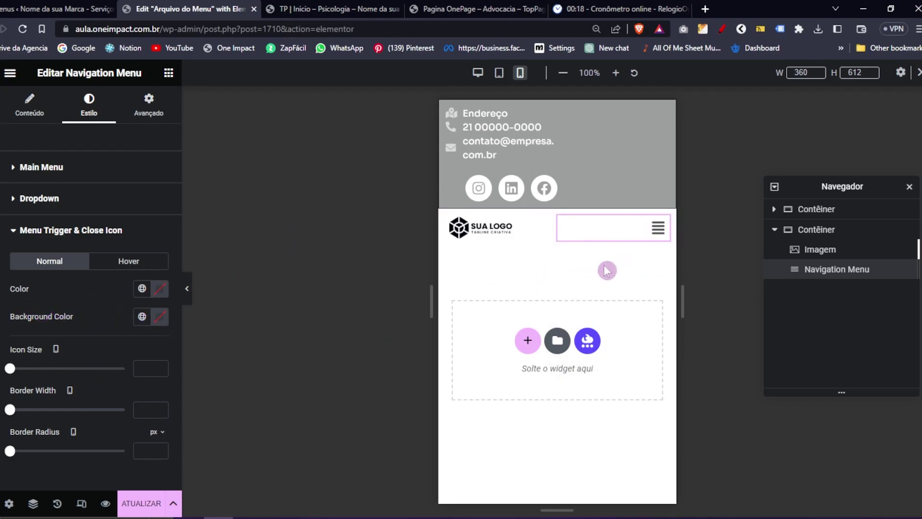
{"action": "left_click", "coordinate": [155, 290]}
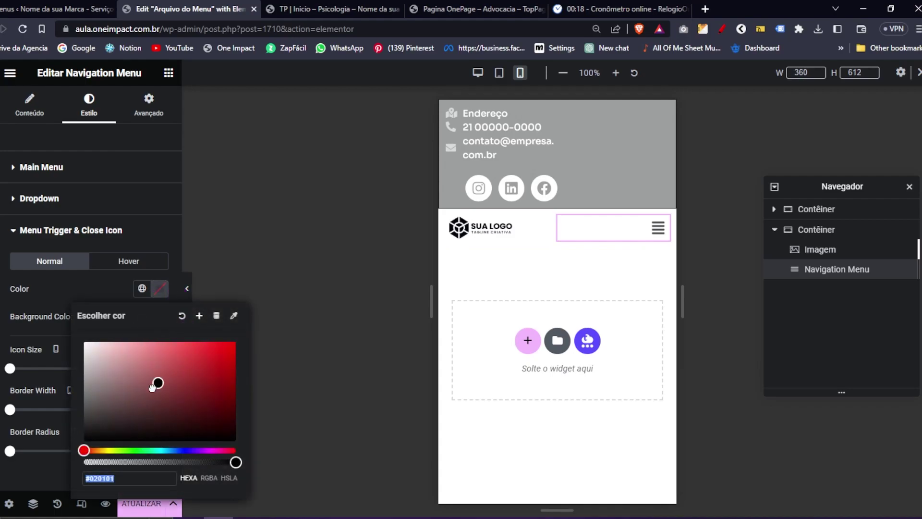
{"action": "left_click", "coordinate": [117, 294]}
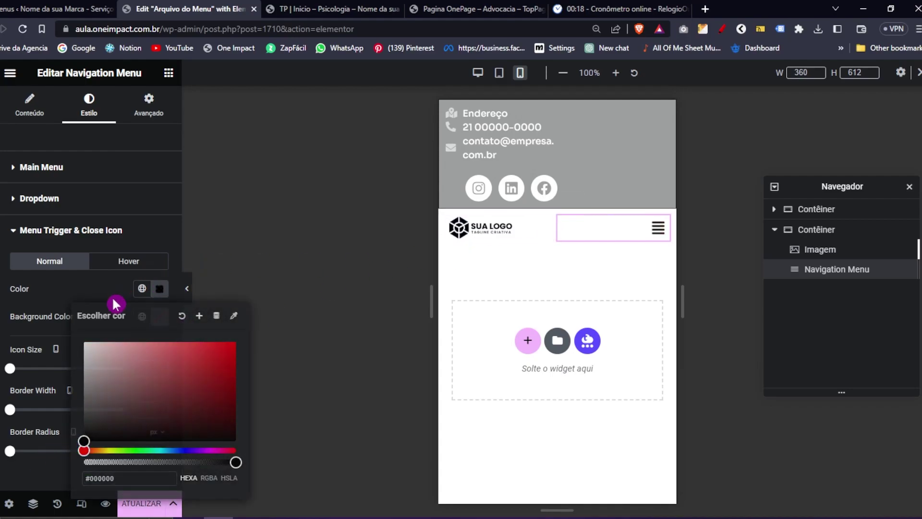
{"action": "left_click", "coordinate": [88, 199]}
{"action": "left_click", "coordinate": [157, 307]}
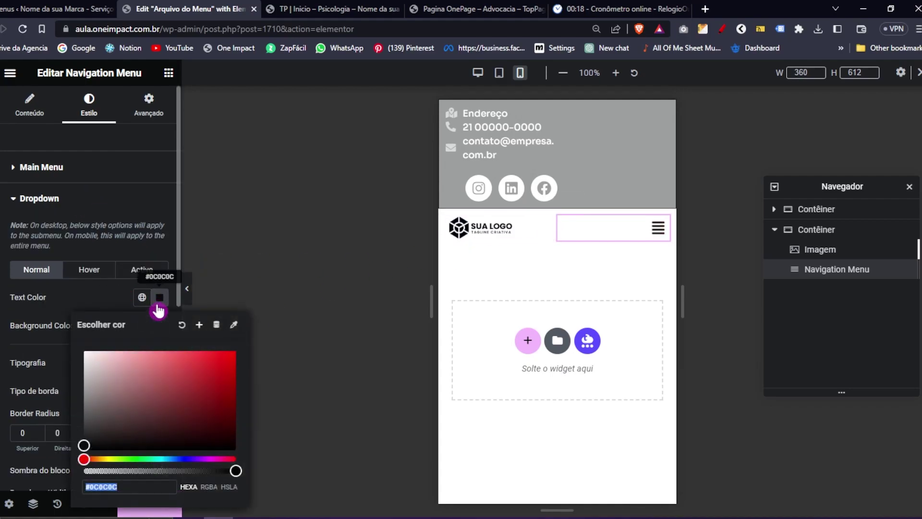
{"action": "left_click", "coordinate": [117, 197]}
{"action": "left_click", "coordinate": [118, 286]}
{"action": "left_click", "coordinate": [159, 288]}
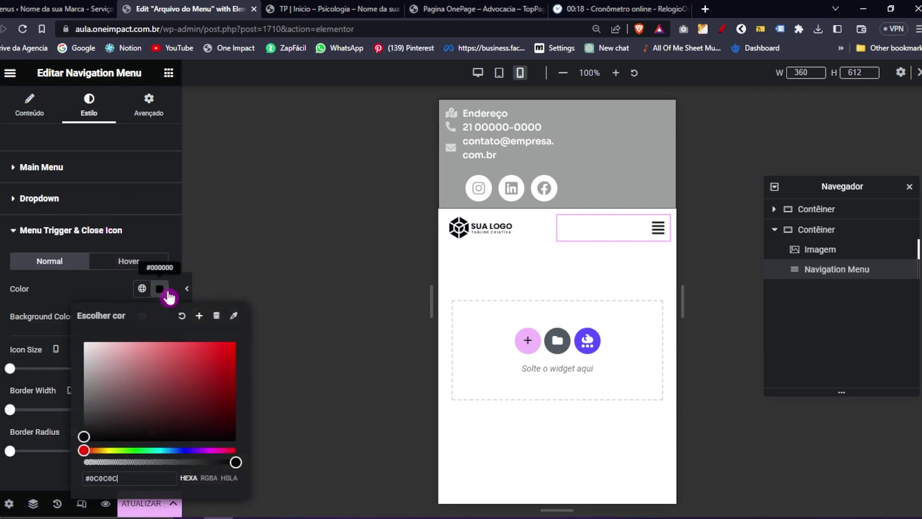
{"action": "left_click", "coordinate": [135, 288]}
- Try #FF6767 as the menu trigger and close icon's hover color
{"action": "left_click", "coordinate": [128, 261]}
{"action": "left_click", "coordinate": [162, 291]}
{"action": "left_click", "coordinate": [174, 341]}
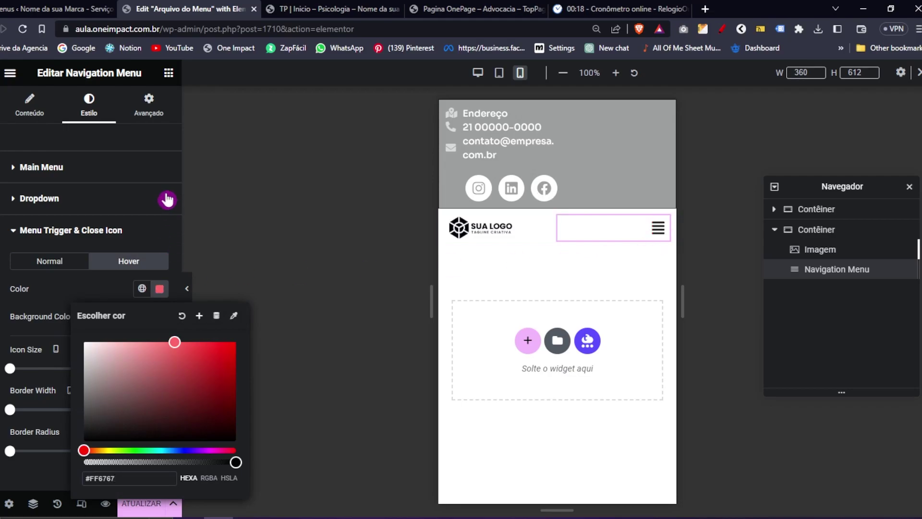
- Copy the dropdown's hover text color #D89F2C and apply it as the menu trigger and close icon's hover color
{"action": "left_click", "coordinate": [86, 199]}
{"action": "left_click", "coordinate": [107, 274]}
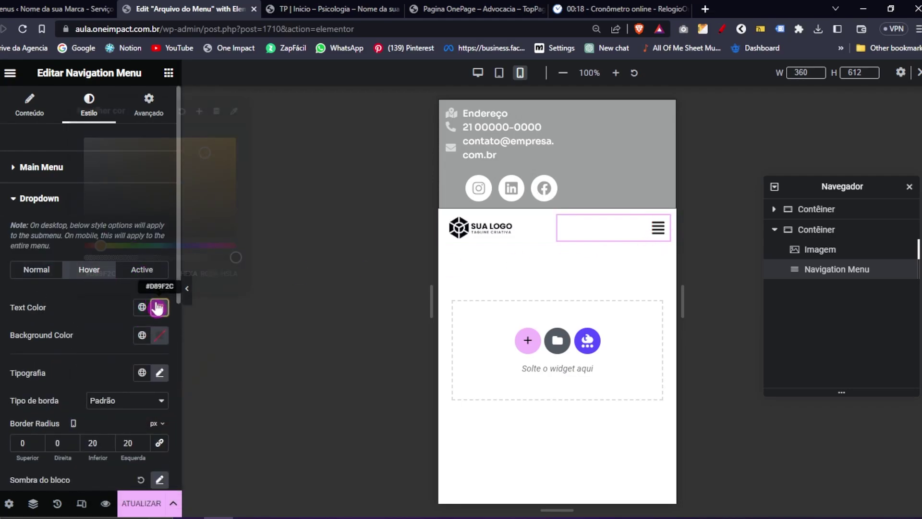
{"action": "left_click", "coordinate": [159, 307]}
{"action": "left_click", "coordinate": [87, 323]}
{"action": "left_click", "coordinate": [82, 210]}
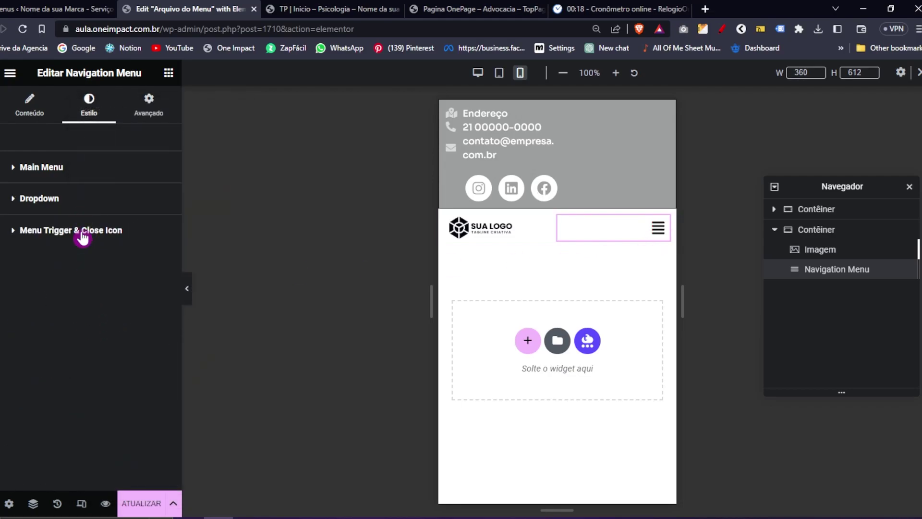
{"action": "left_click", "coordinate": [82, 231]}
{"action": "left_click", "coordinate": [128, 261]}
{"action": "left_click", "coordinate": [159, 289]}
{"action": "left_click", "coordinate": [102, 299]}
{"action": "left_click", "coordinate": [160, 288]}
{"action": "type", "text": "#D89F2C"}
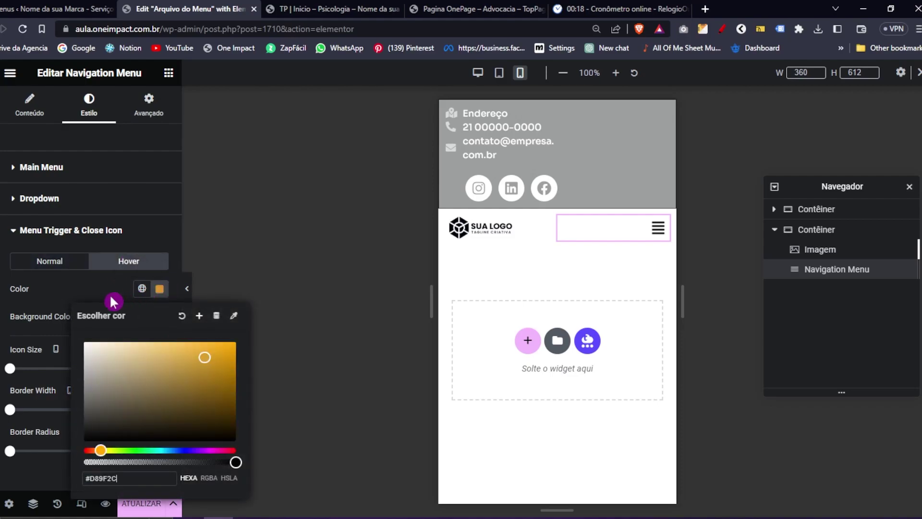
{"action": "left_click", "coordinate": [114, 298]}
- Check the open mobile menu in the preview, close it, and set the menu trigger icon's size to 20
{"action": "left_click", "coordinate": [654, 231]}
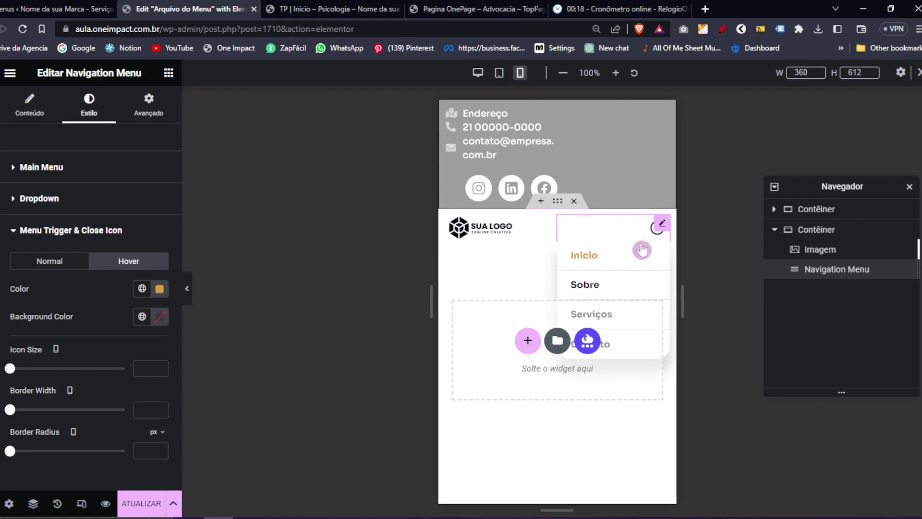
{"action": "left_click", "coordinate": [657, 228]}
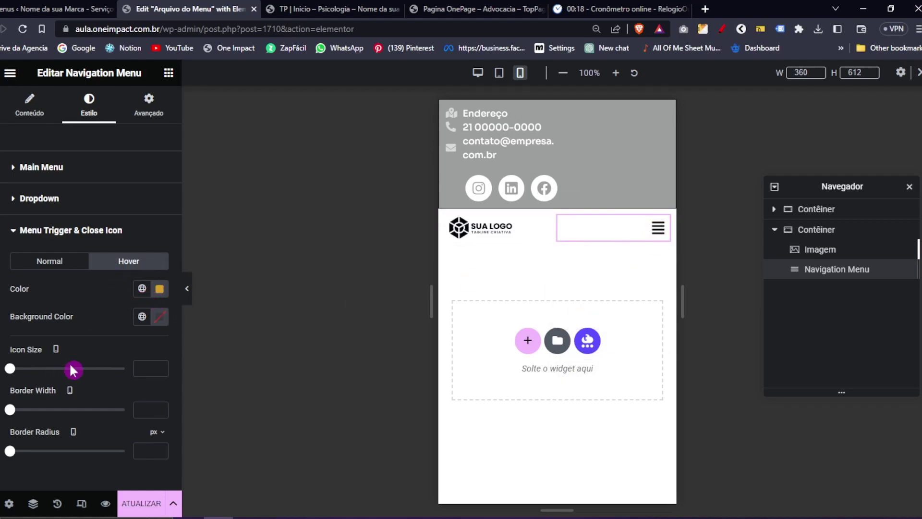
{"action": "left_click_drag", "start_coordinate": [15, 373], "coordinate": [20, 371]}
{"action": "type", "text": "20"}
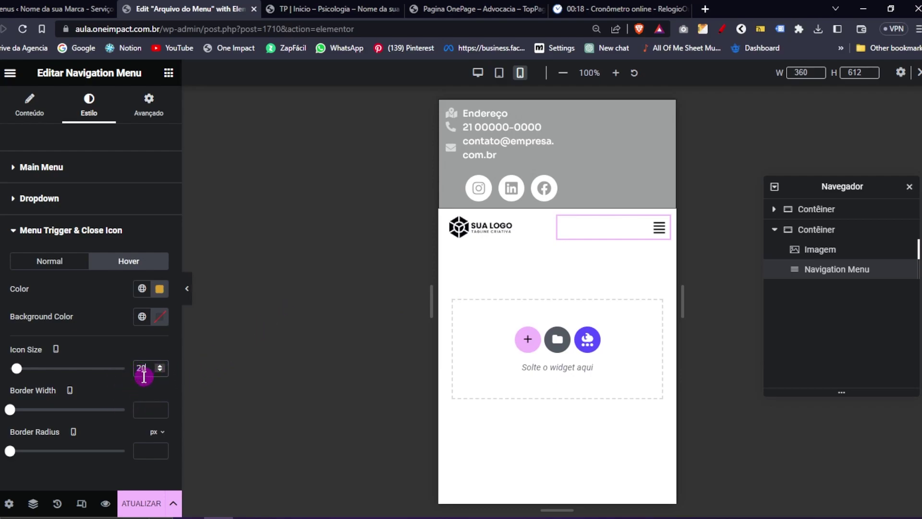
- Give the menu trigger icon a border width of 2 and a border radius of 7 px
{"action": "mouse_move", "coordinate": [9, 416]}
{"action": "left_mouse_down"}
{"action": "mouse_move", "coordinate": [32, 413]}
{"action": "mouse_move", "coordinate": [9, 410]}
{"action": "left_mouse_up"}
{"action": "left_click_drag", "start_coordinate": [10, 409], "coordinate": [33, 410]}
{"action": "left_click_drag", "start_coordinate": [10, 451], "coordinate": [20, 451]}
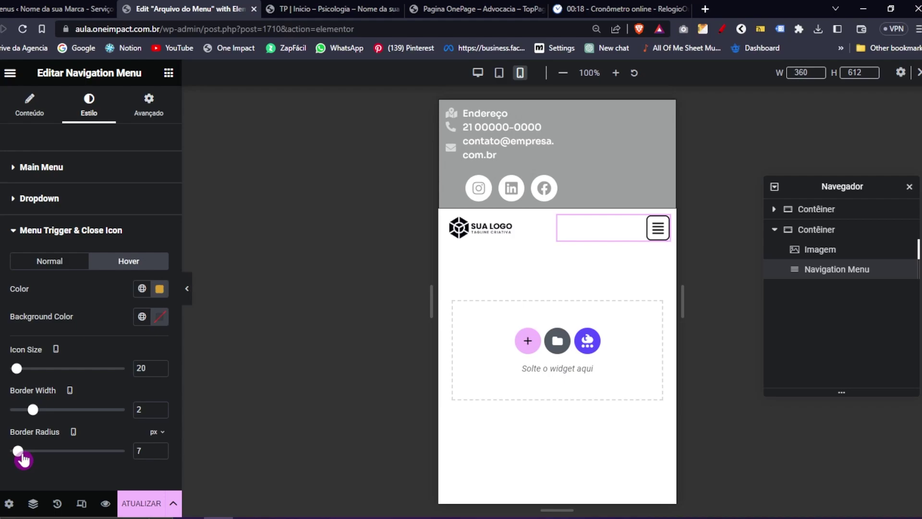
- Try a background color on the menu trigger icon and reset it to none
{"action": "left_click", "coordinate": [163, 319]}
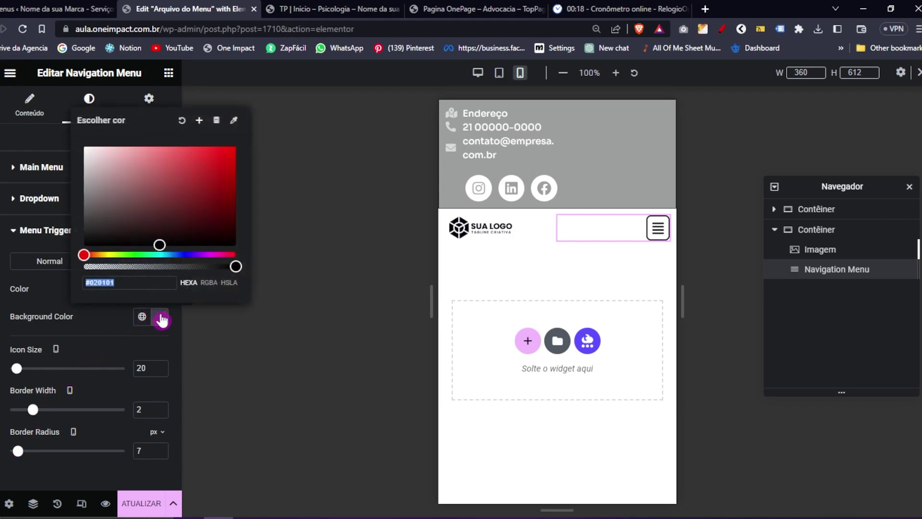
{"action": "left_click", "coordinate": [154, 211]}
{"action": "left_click_drag", "start_coordinate": [107, 180], "coordinate": [113, 196]}
{"action": "left_click", "coordinate": [100, 342]}
{"action": "left_click", "coordinate": [160, 317]}
{"action": "left_click", "coordinate": [183, 121]}
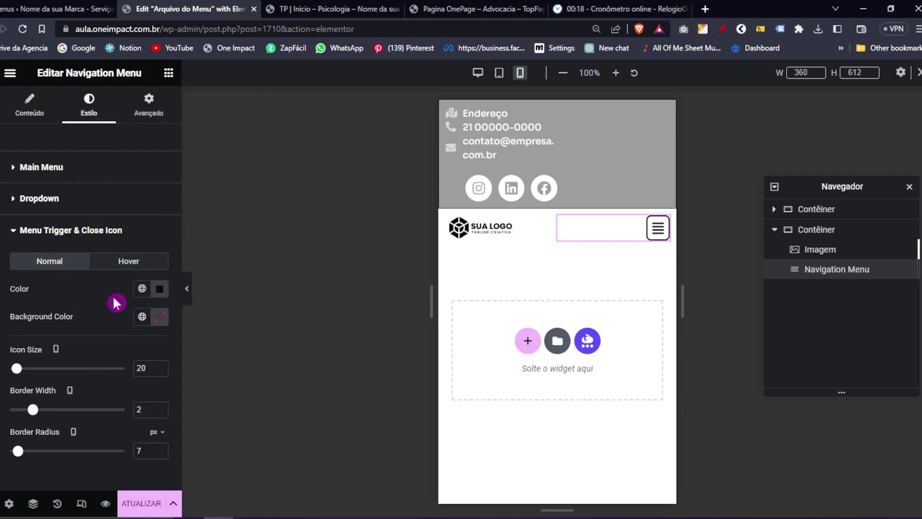
- Try #AD3636 as the menu trigger icon's normal background color and clear it again
{"action": "left_click", "coordinate": [165, 322]}
{"action": "type", "text": "#AD3636"}
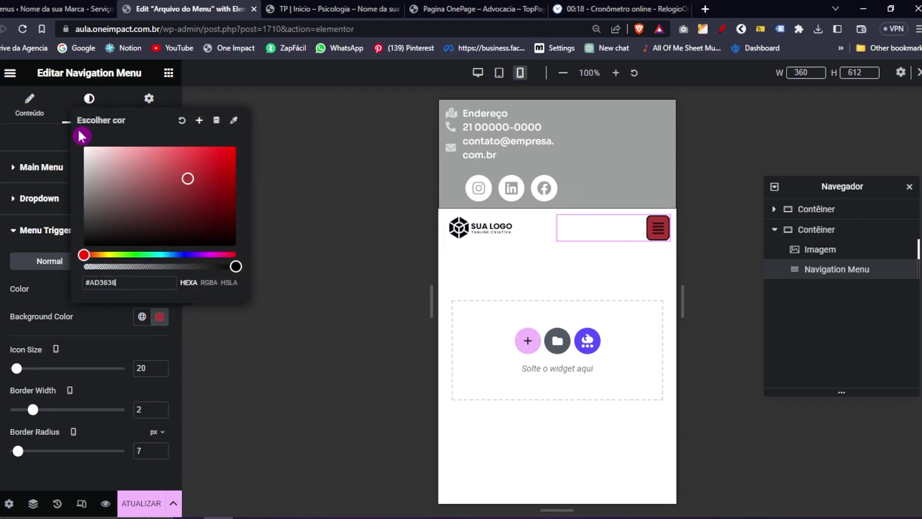
{"action": "left_click", "coordinate": [184, 121]}
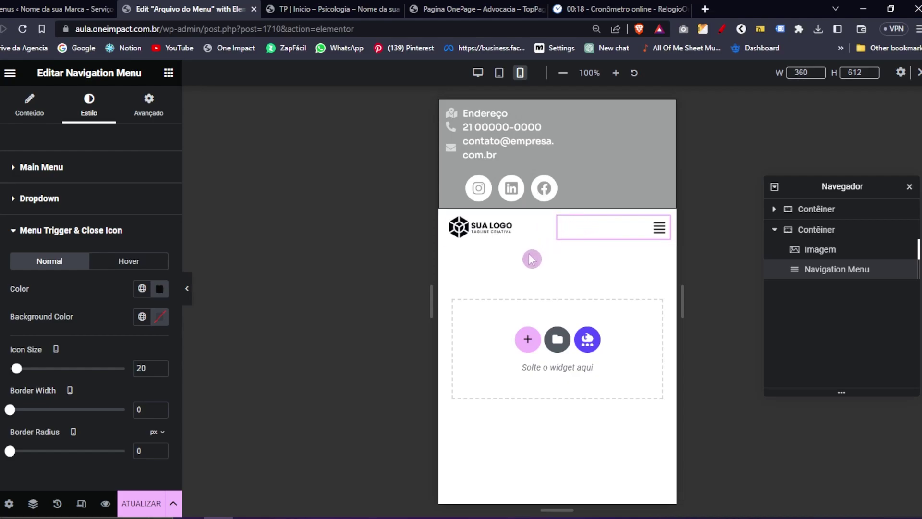
- Return the header template to desktop view, save the update and close the responsive preview mode
{"action": "left_click", "coordinate": [477, 74]}
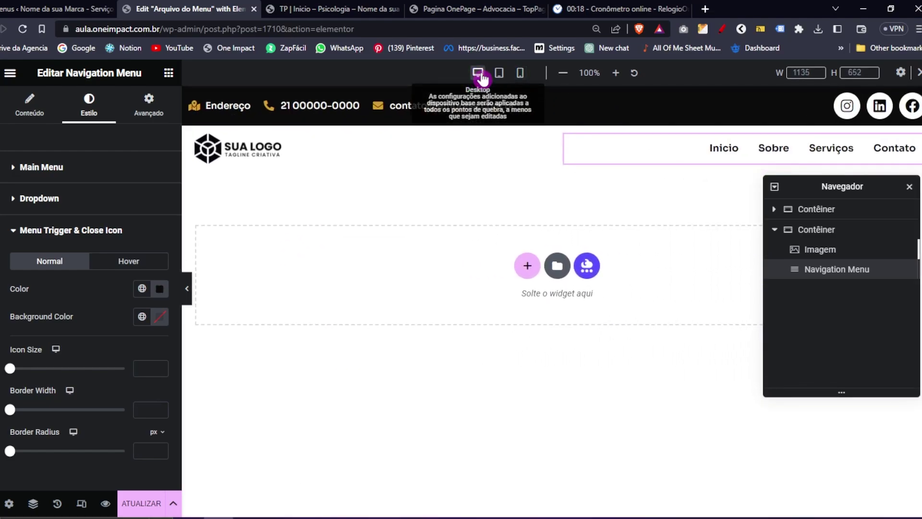
{"action": "left_click", "coordinate": [153, 507]}
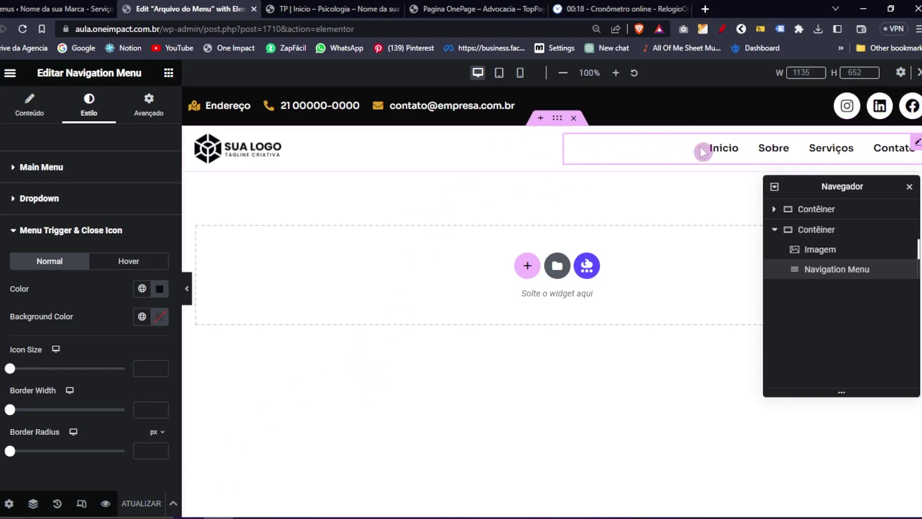
{"action": "left_click", "coordinate": [920, 72]}
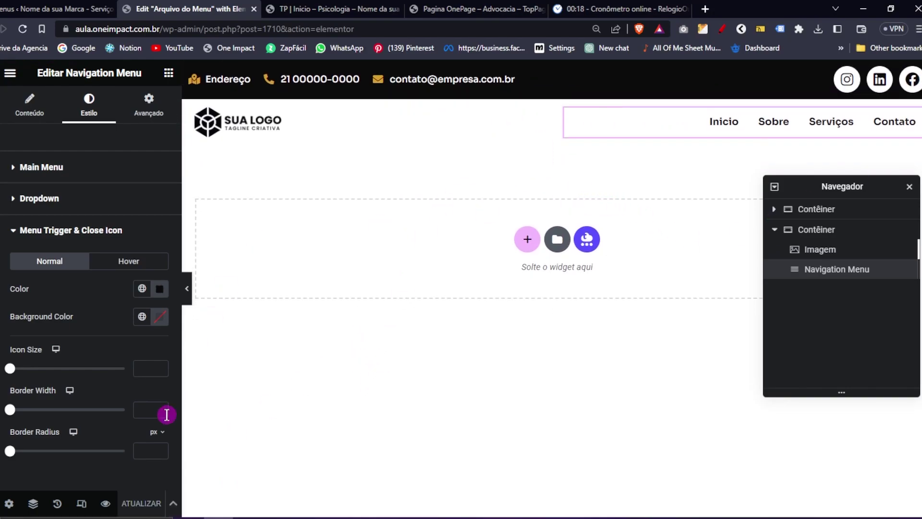
- Look at the psychology home page's preview to check its header area, and return to the header template's editor
{"action": "left_click", "coordinate": [332, 9]}
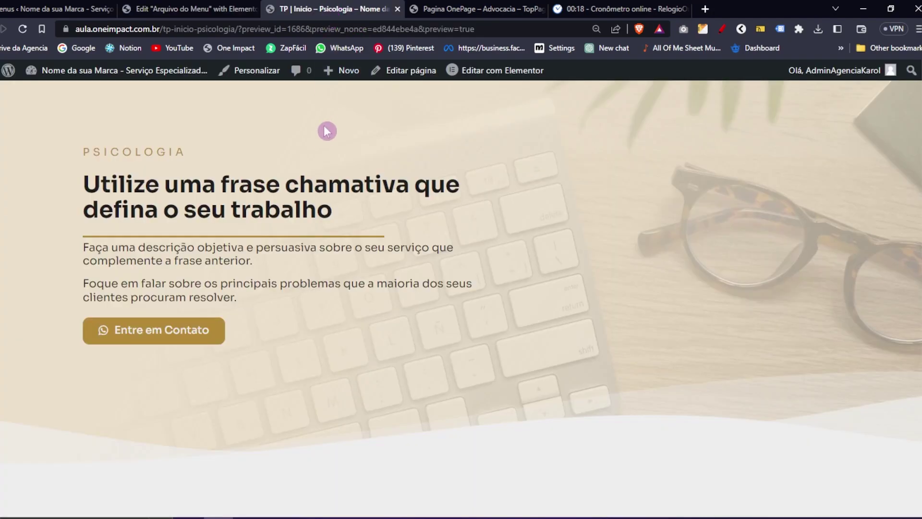
{"action": "left_click", "coordinate": [186, 6]}
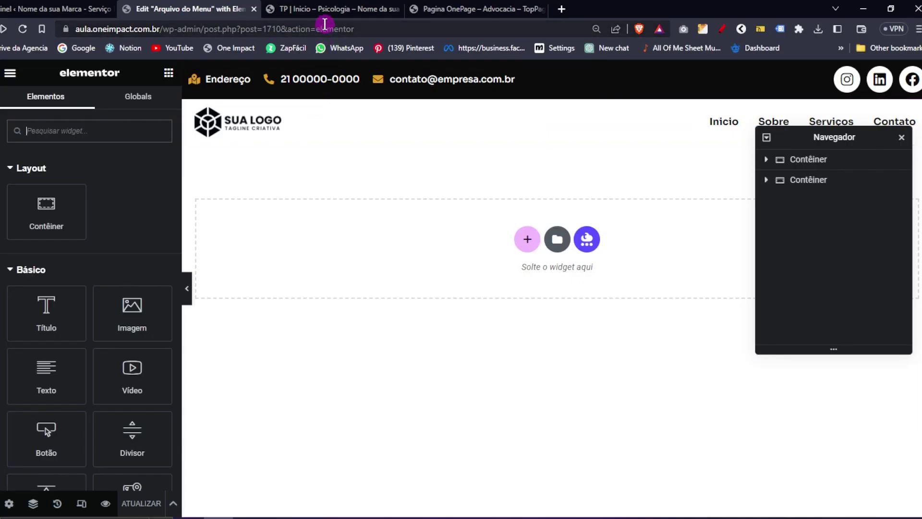
{"action": "left_click", "coordinate": [331, 8]}
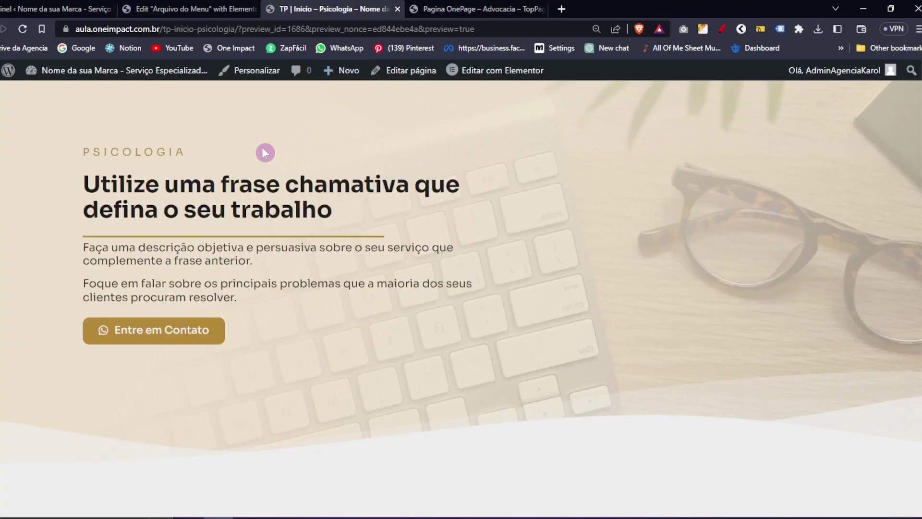
{"action": "left_click", "coordinate": [220, 8]}
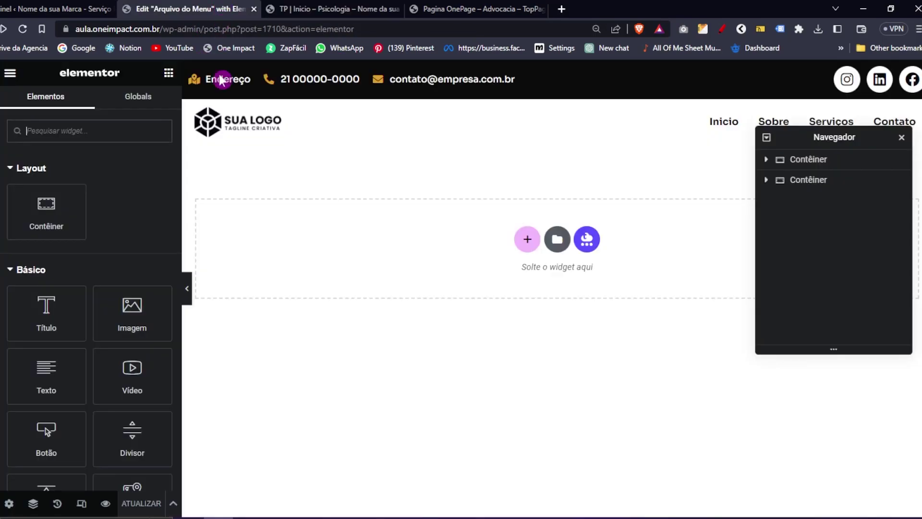
- Exit the editor to the WordPress dashboard and list all pages sorted by date, newest first
{"action": "left_click", "coordinate": [10, 77]}
{"action": "left_click", "coordinate": [50, 334]}
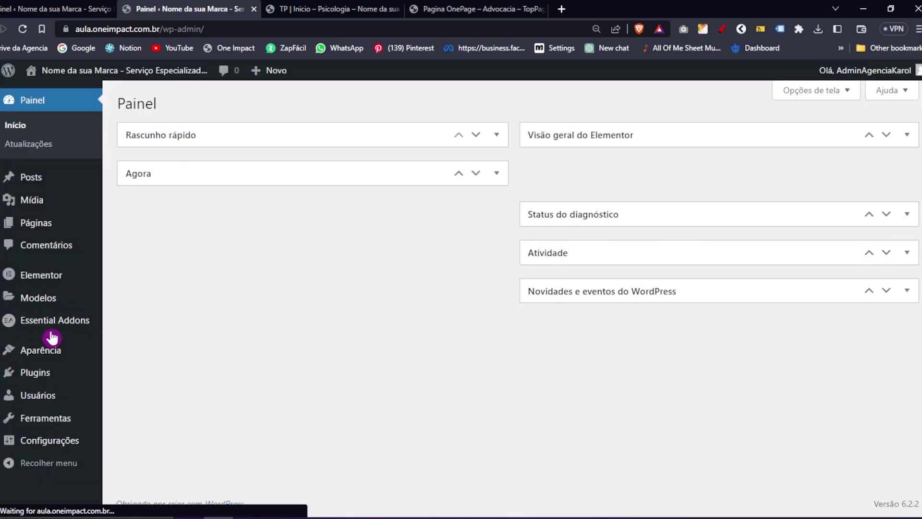
{"action": "left_click", "coordinate": [29, 226]}
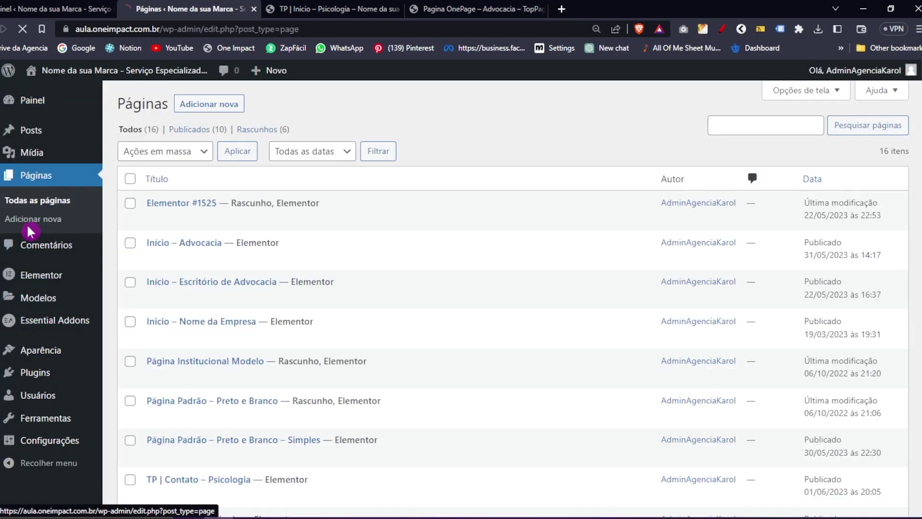
{"action": "left_click", "coordinate": [812, 179]}
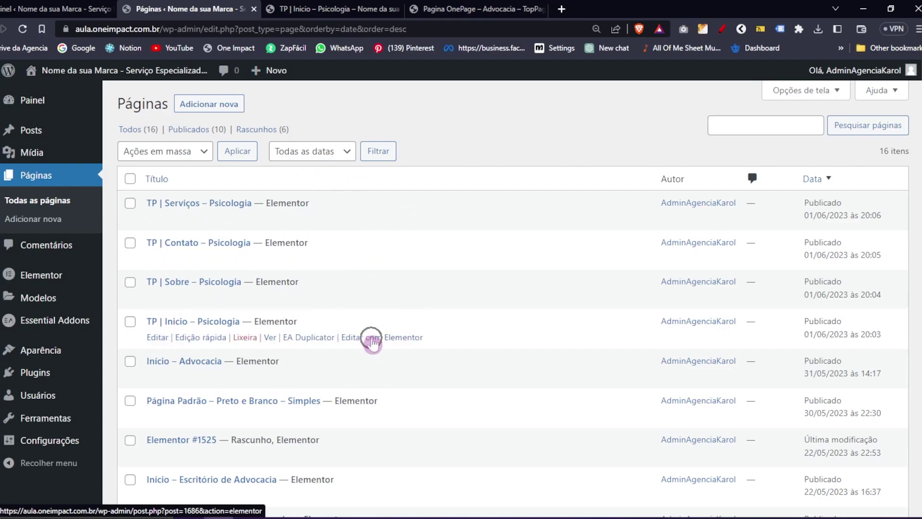
- Open the page TP | Inicio – Psicologia for editing with Elementor
{"action": "middle_click", "coordinate": [274, 339]}
{"action": "left_click", "coordinate": [306, 8]}
{"action": "left_click", "coordinate": [490, 77]}
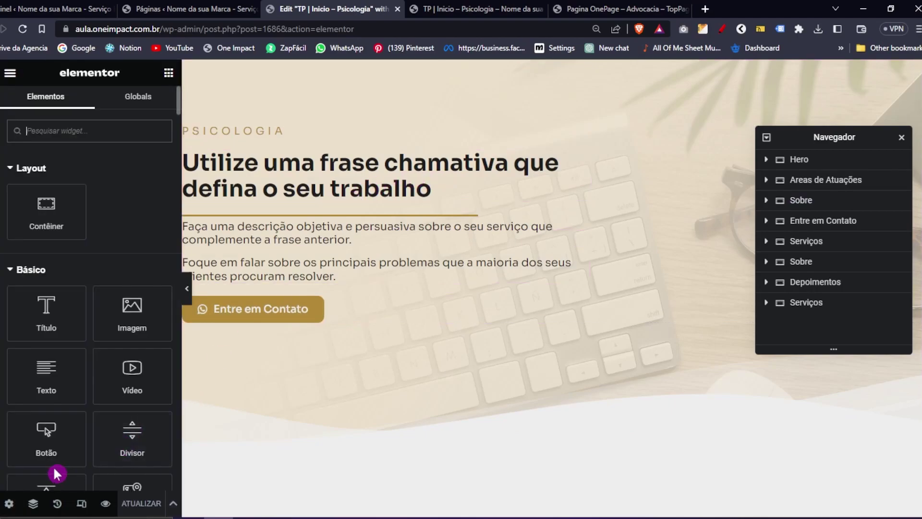
- Set the Inicio page's layout to Elementor full width (Elementor largura total) in its page settings and update the page
{"action": "left_click", "coordinate": [9, 504]}
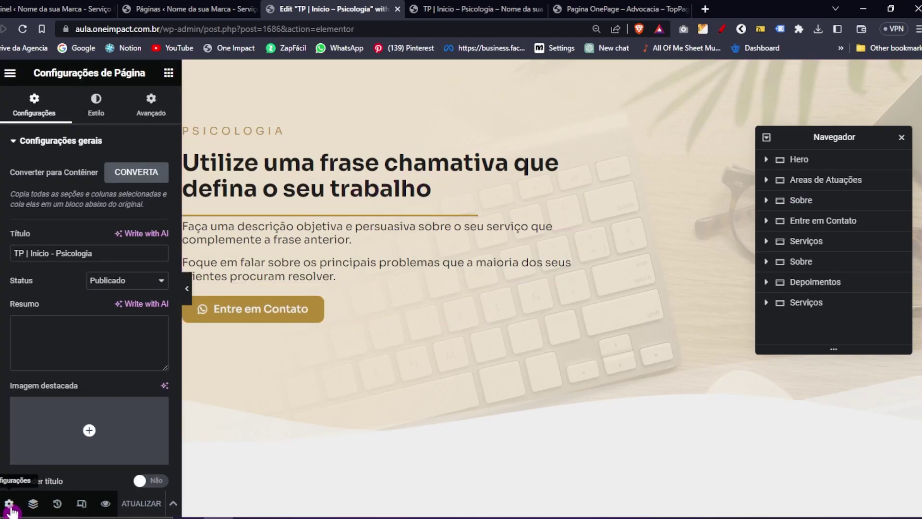
{"action": "scroll", "coordinate": [62, 426], "scroll_direction": "down", "scroll_amount": 3}
{"action": "triple_click", "coordinate": [16, 405]}
{"action": "left_click", "coordinate": [105, 403]}
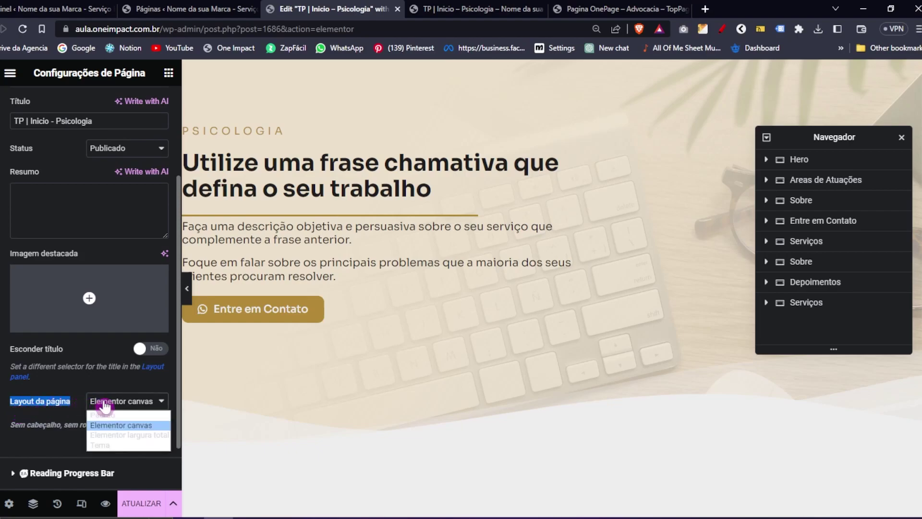
{"action": "left_click", "coordinate": [128, 434]}
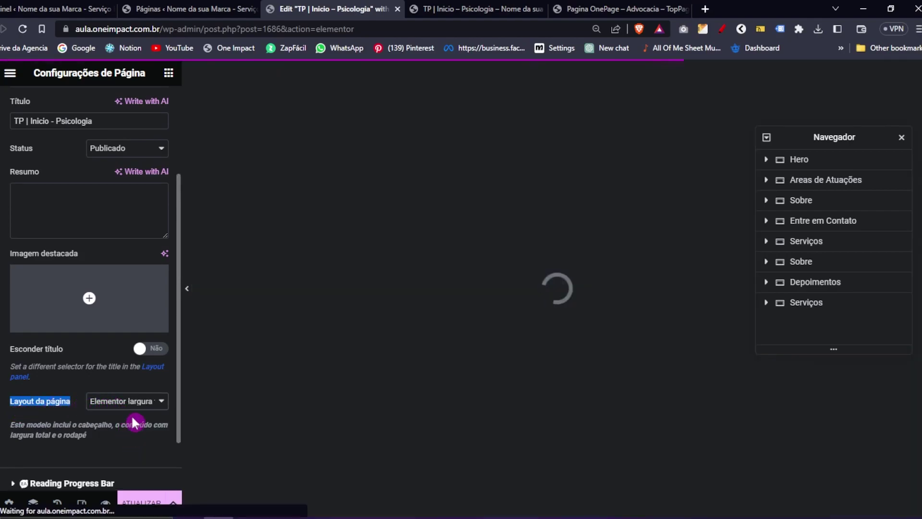
{"action": "left_click", "coordinate": [168, 75]}
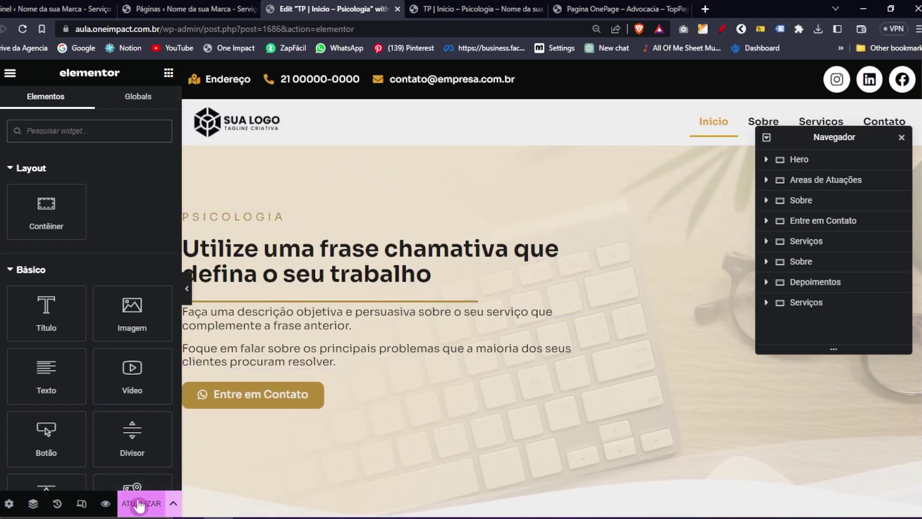
{"action": "left_click", "coordinate": [140, 504]}
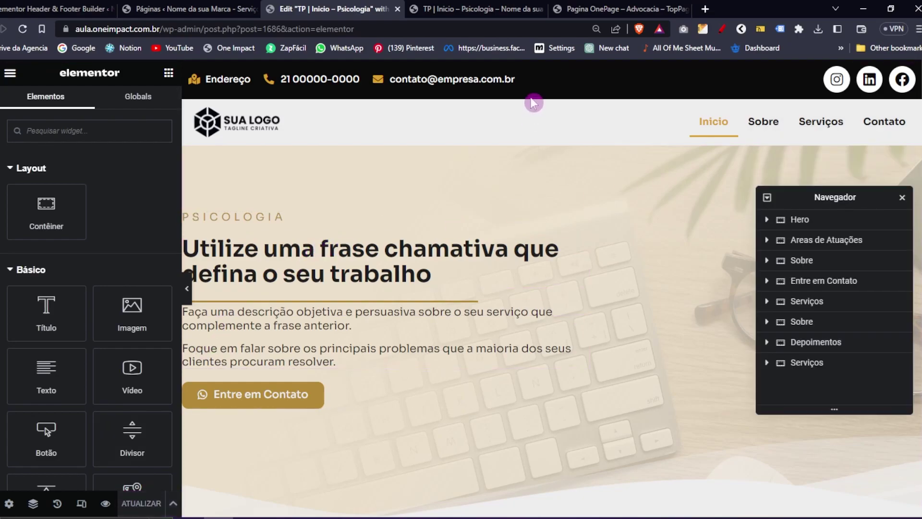
- Open the page TP | Sobre – Psicologia from the pages list for editing with Elementor
{"action": "left_click", "coordinate": [179, 5]}
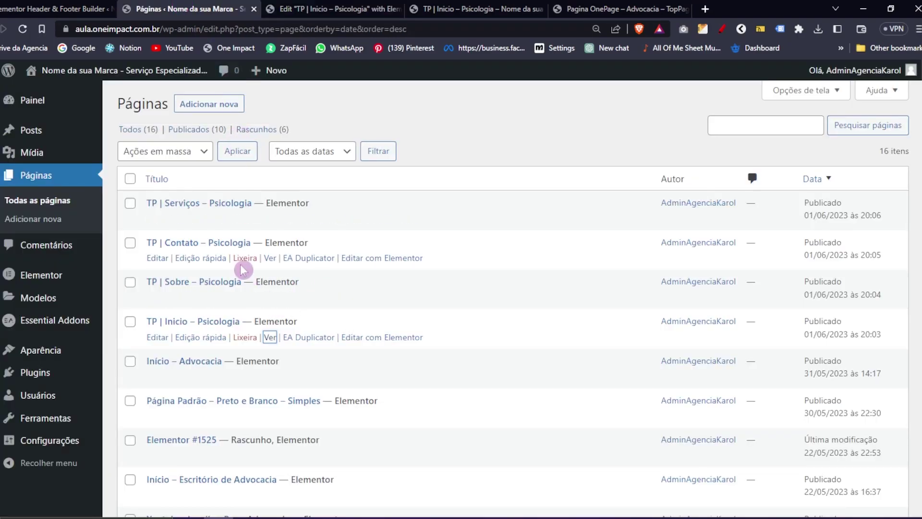
{"action": "middle_click", "coordinate": [388, 301]}
{"action": "left_click_drag", "start_coordinate": [309, 7], "coordinate": [435, 9]}
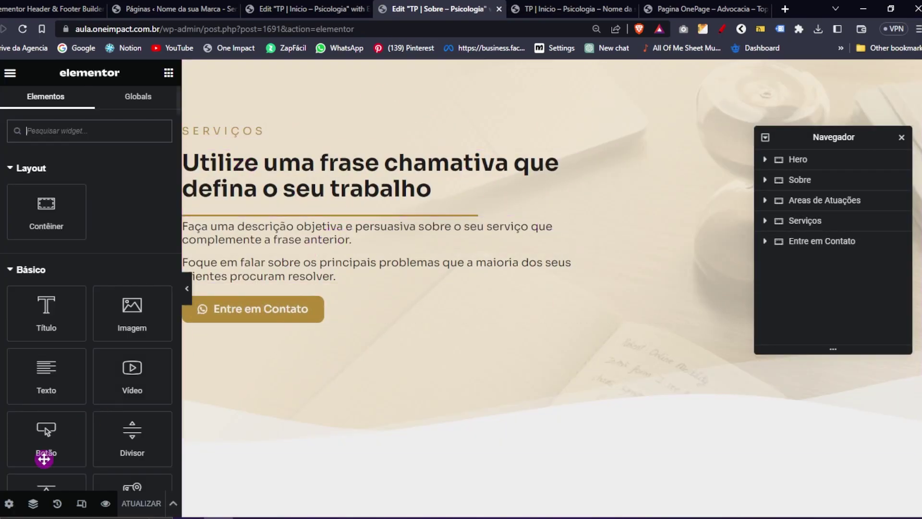
- Set the Sobre page's layout to Elementor full width (Elementor largura total) and update the page
{"action": "left_click", "coordinate": [9, 504]}
{"action": "scroll", "coordinate": [86, 388], "scroll_direction": "down", "scroll_amount": 3}
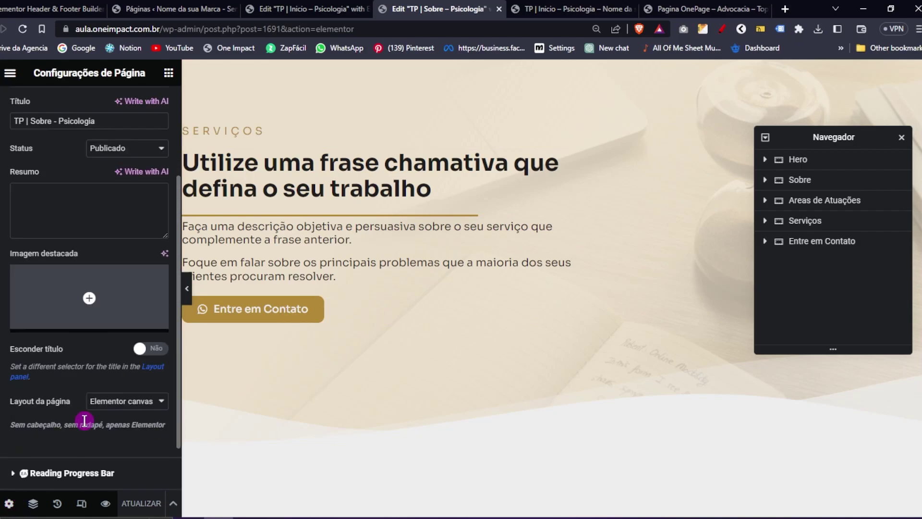
{"action": "left_click", "coordinate": [111, 402]}
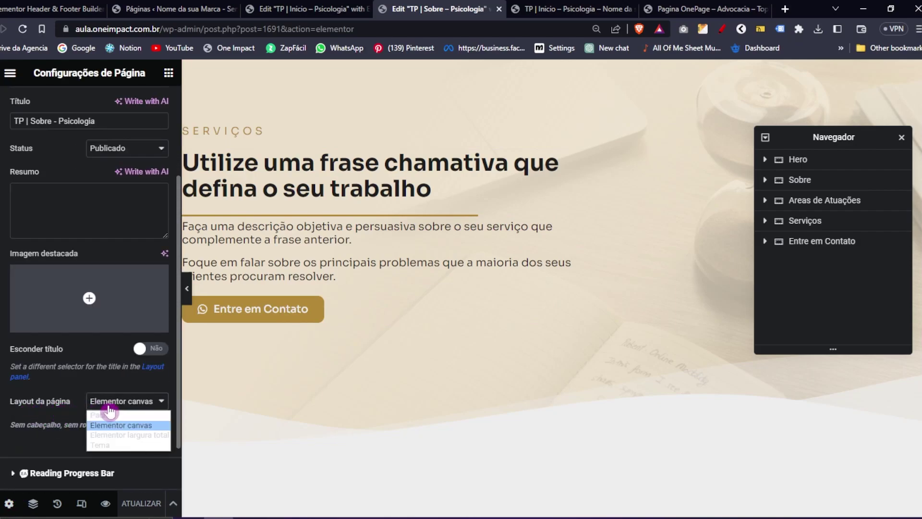
{"action": "left_click", "coordinate": [122, 436]}
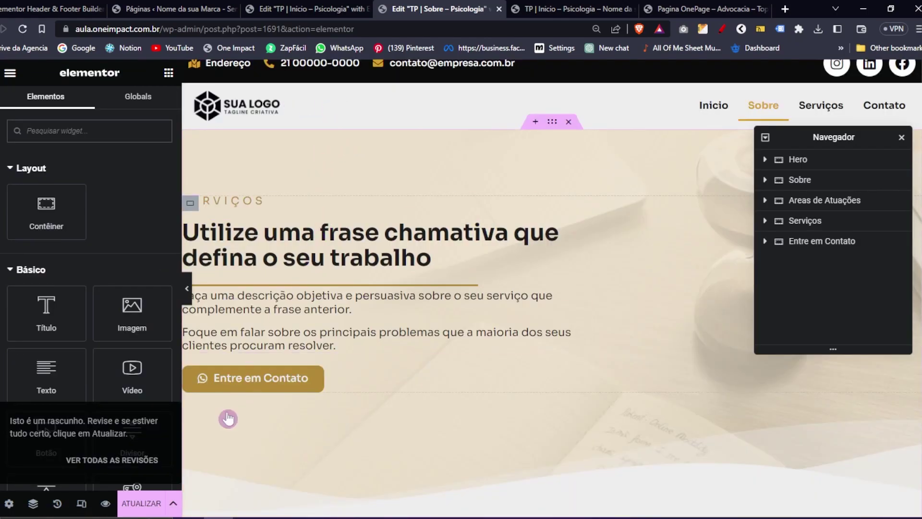
{"action": "left_click", "coordinate": [144, 505]}
- Review the pages list, the Sobre page's header and the Arquivo do Menu template in the Header & Footer Builder
{"action": "left_click", "coordinate": [174, 9]}
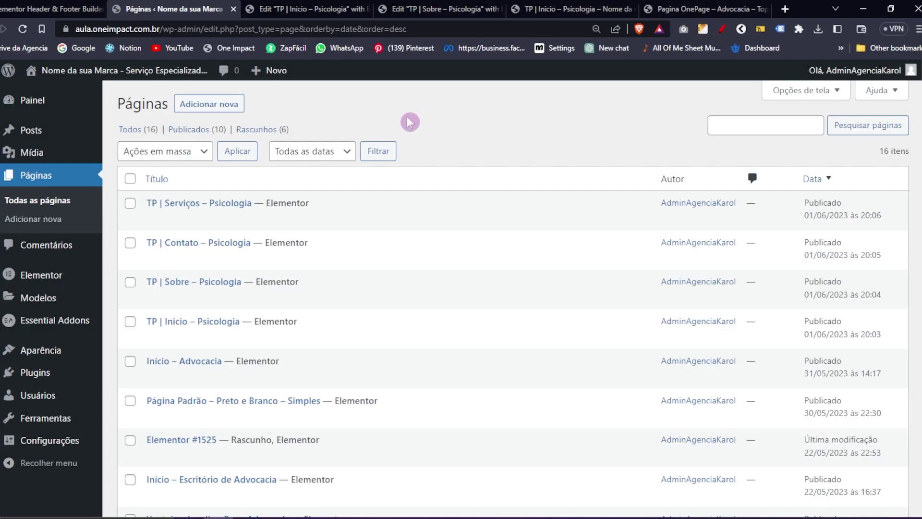
{"action": "left_click", "coordinate": [413, 9]}
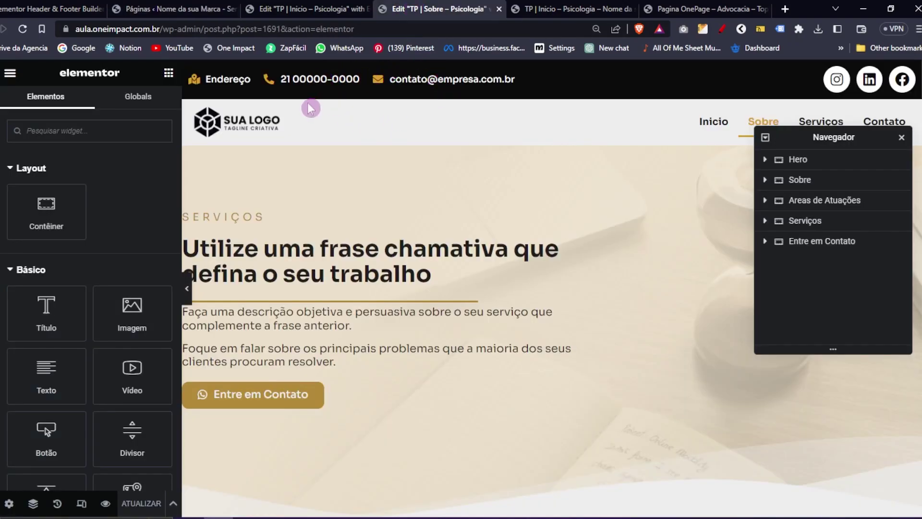
{"action": "left_click", "coordinate": [60, 9]}
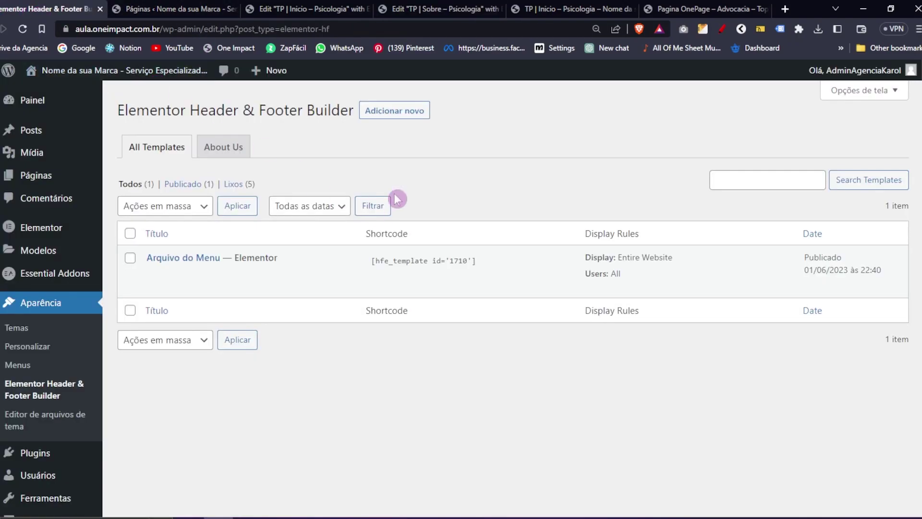
{"action": "left_click", "coordinate": [399, 8]}
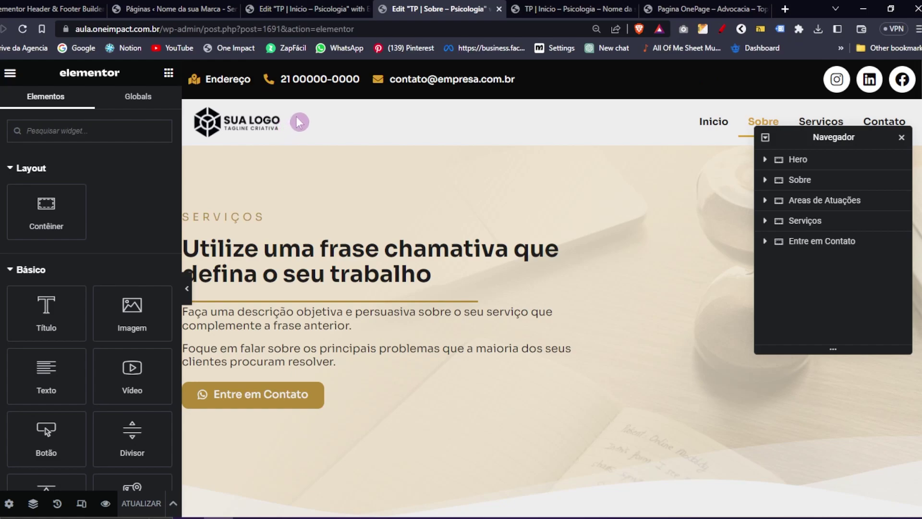
{"action": "left_click", "coordinate": [207, 8]}
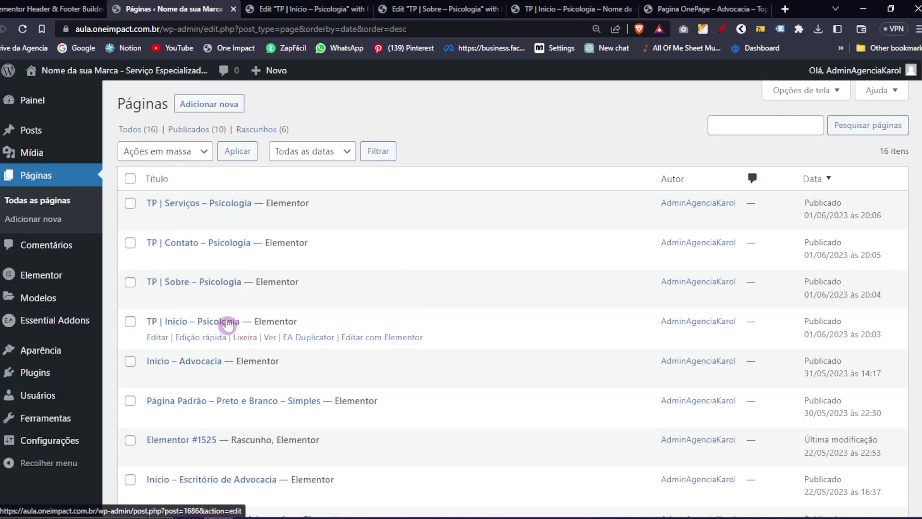
{"action": "left_click", "coordinate": [444, 6]}
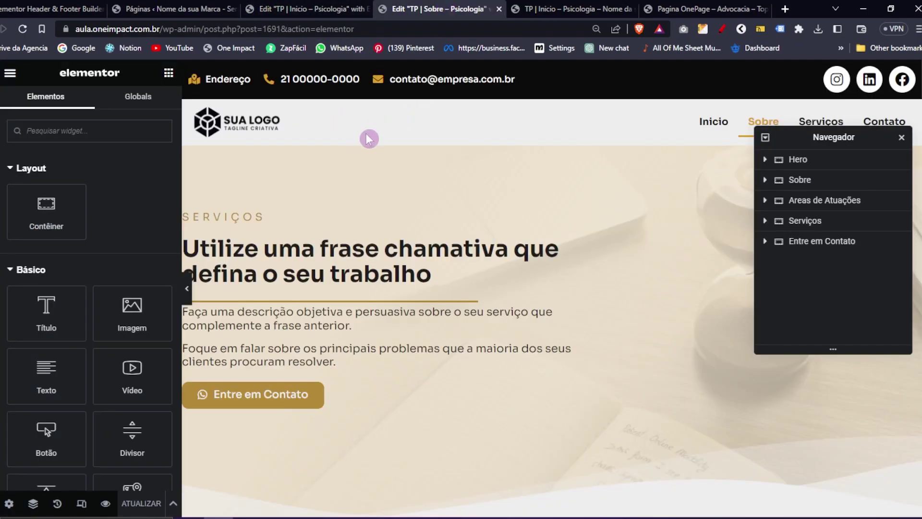
{"action": "left_click", "coordinate": [10, 6]}
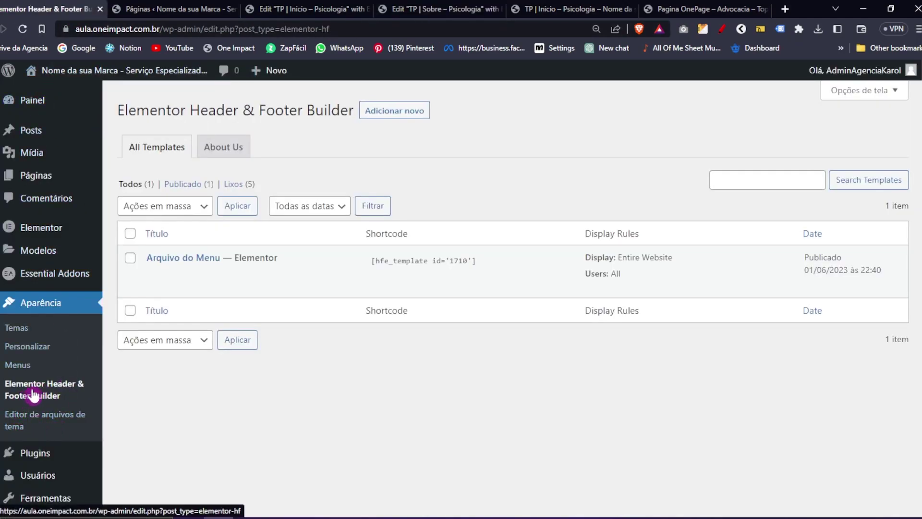
{"action": "mouse_move", "coordinate": [235, 283]}
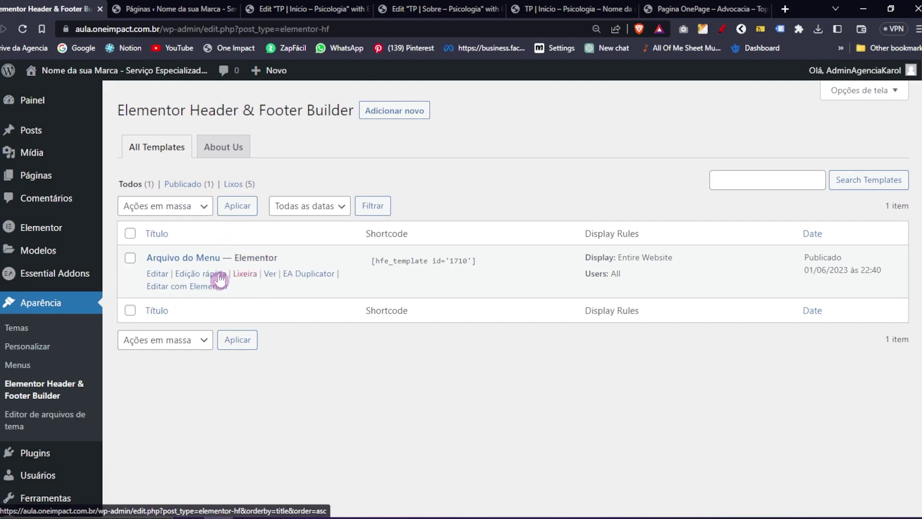
{"action": "left_click", "coordinate": [174, 9]}
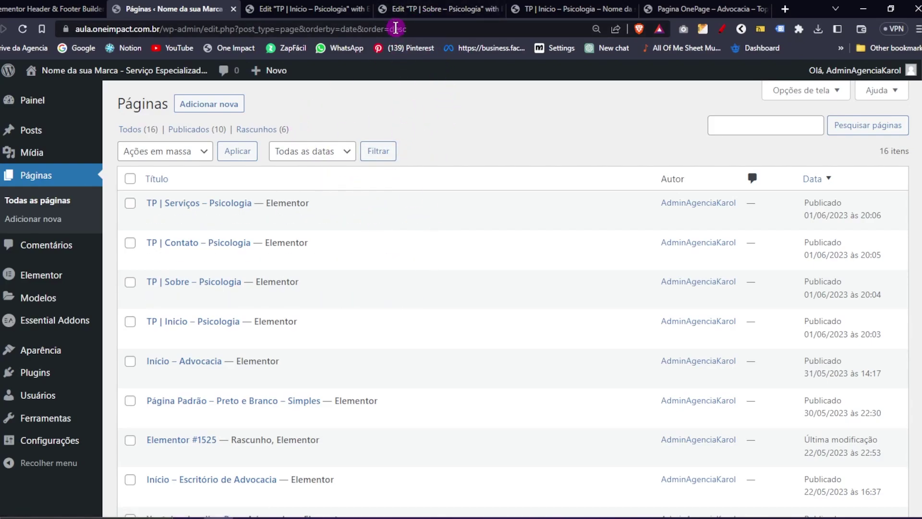
- Preview the Sobre page in its own browser tab and examine its header and menu
{"action": "left_click", "coordinate": [421, 7]}
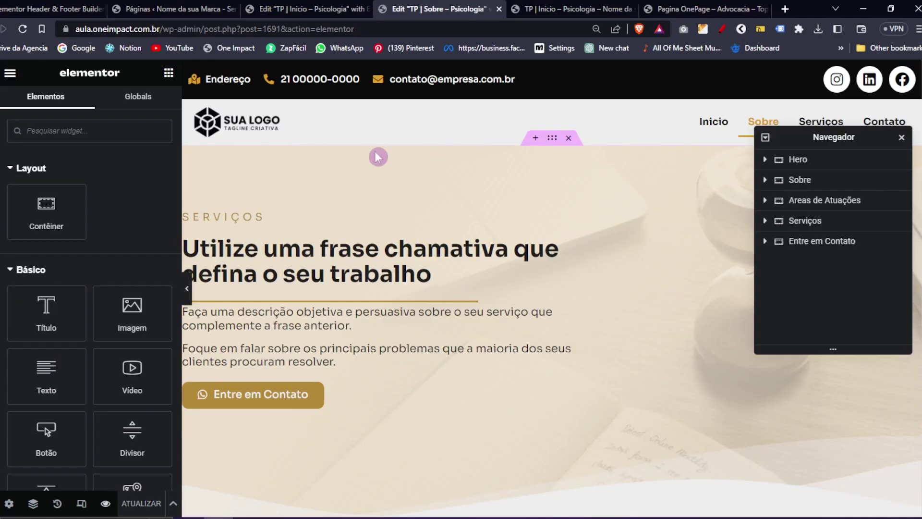
{"action": "left_click", "coordinate": [117, 507]}
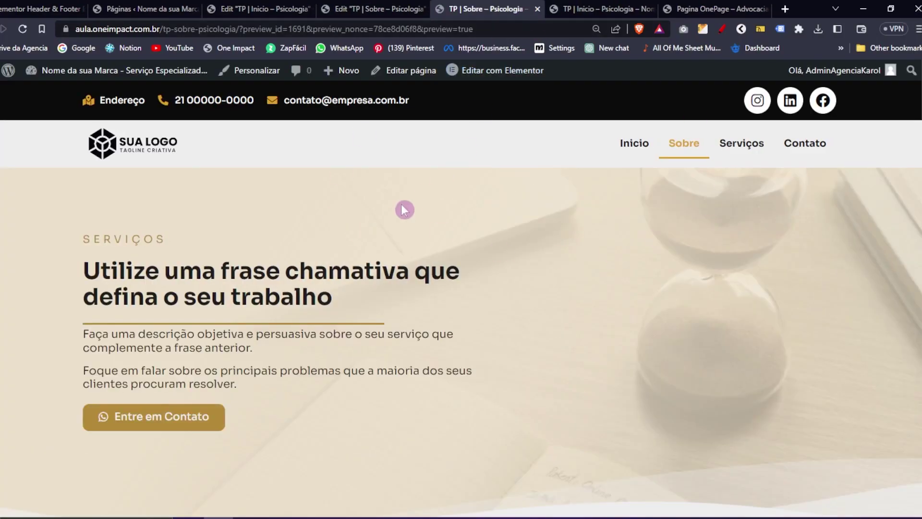
{"action": "left_click_drag", "start_coordinate": [921, 118], "coordinate": [921, 118]}
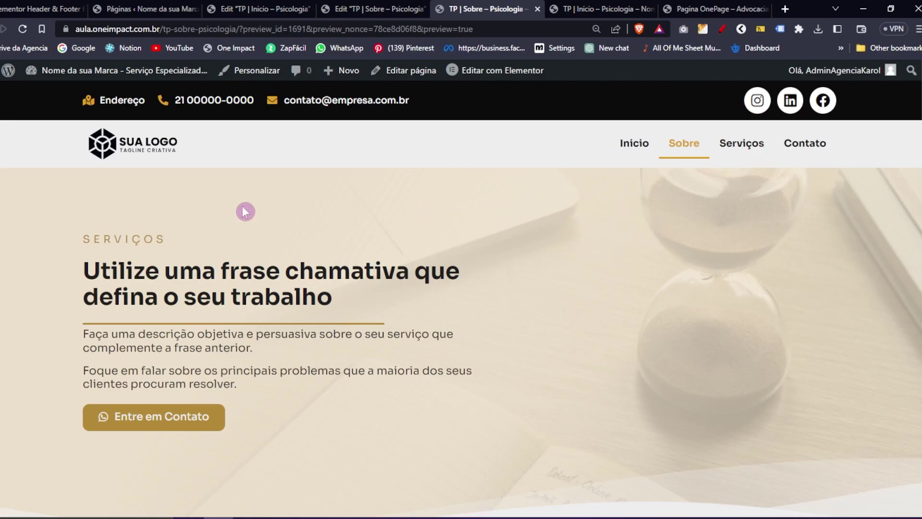
- Compare the header template list and the Sobre page's editor with its preview, and examine the previewed page from header to footer
{"action": "left_click", "coordinate": [7, 6]}
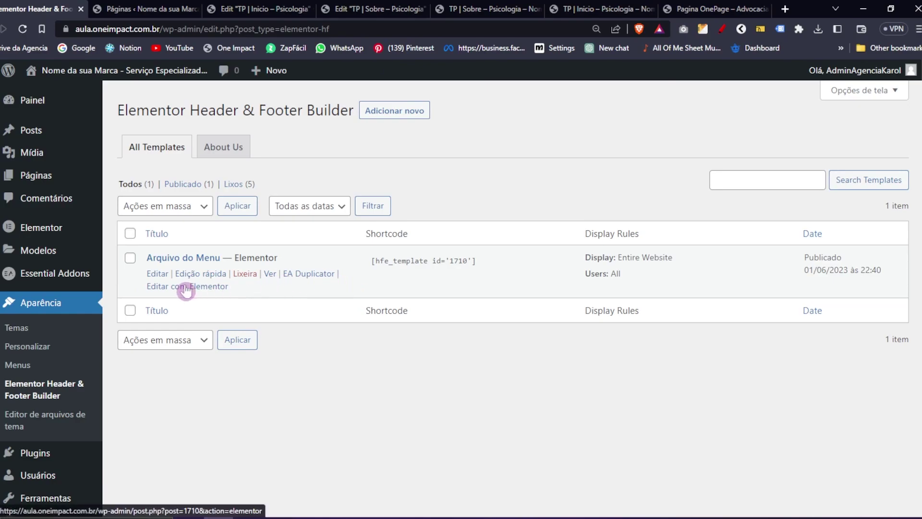
{"action": "left_click", "coordinate": [480, 7]}
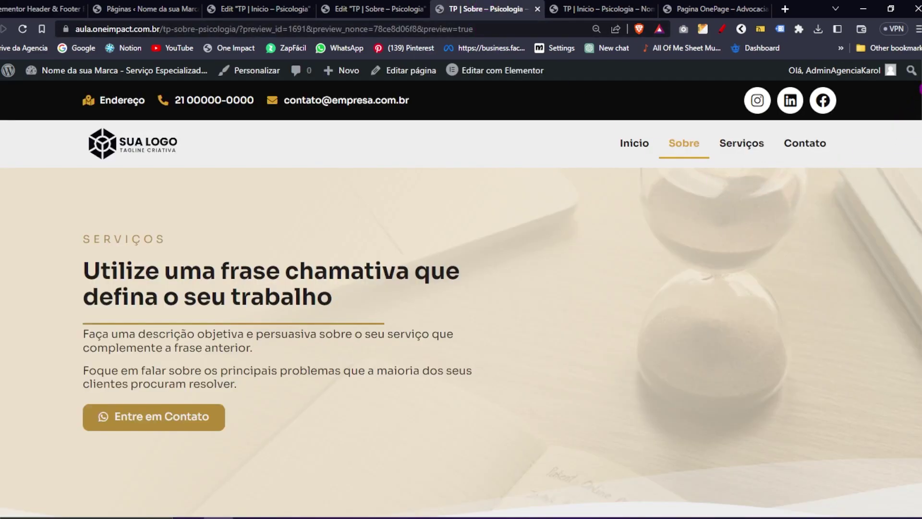
{"action": "left_click", "coordinate": [375, 7]}
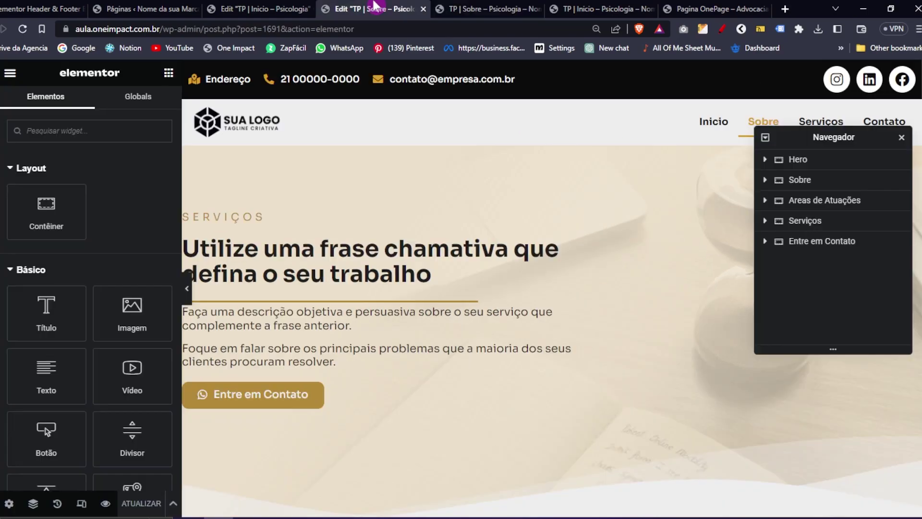
{"action": "left_click", "coordinate": [509, 9]}
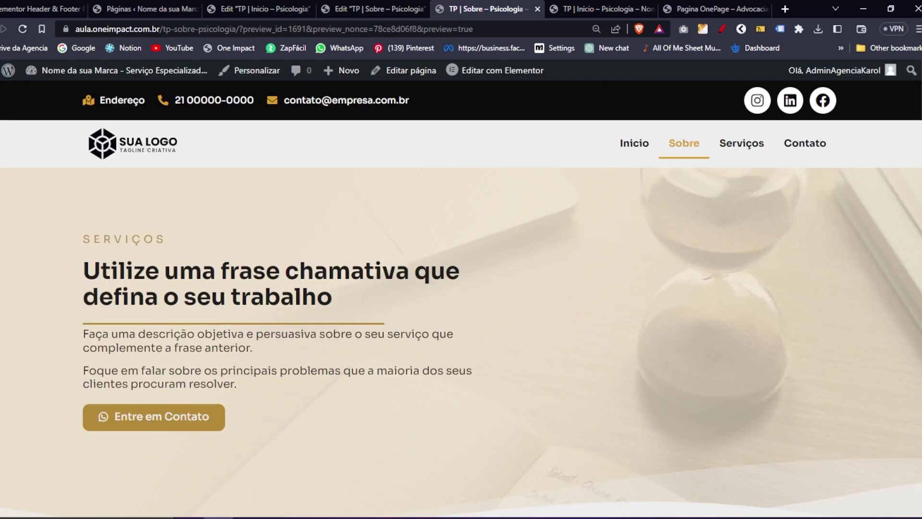
{"action": "scroll", "coordinate": [190, 426], "scroll_direction": "down", "scroll_amount": 15}
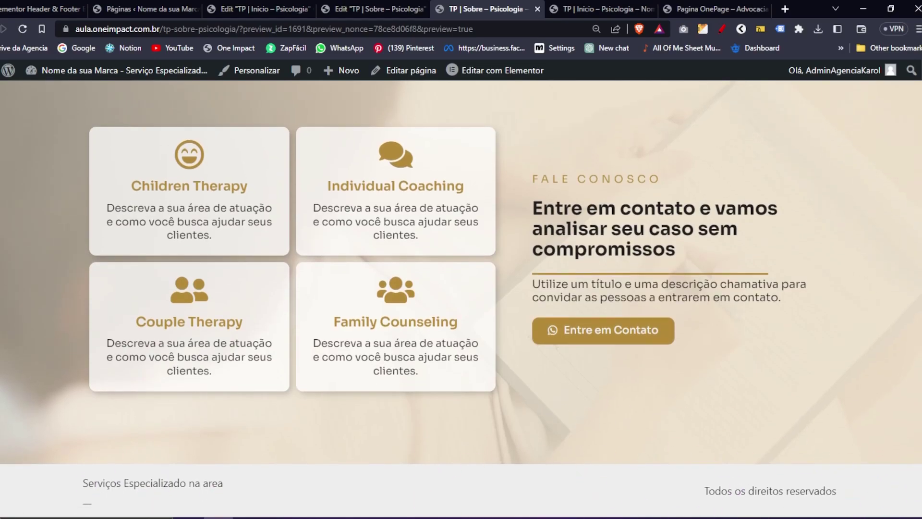
{"action": "scroll", "coordinate": [909, 221], "scroll_direction": "up", "scroll_amount": 15}
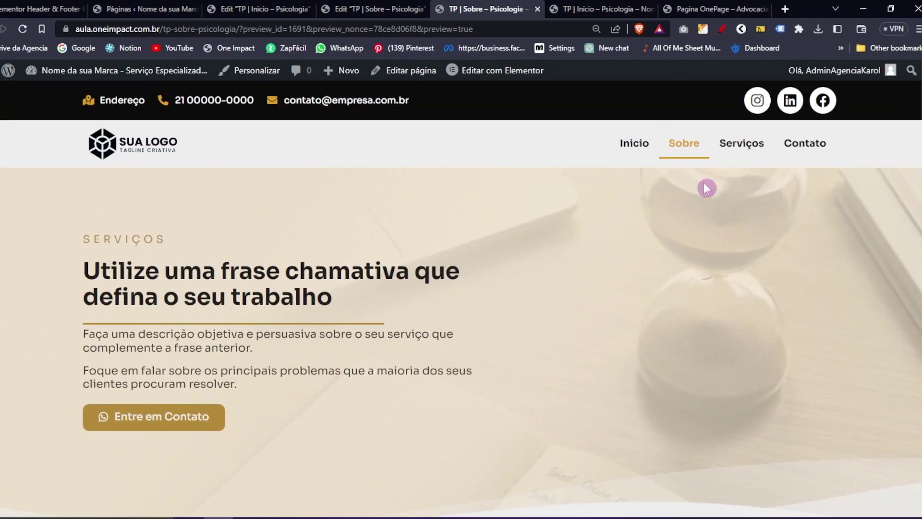